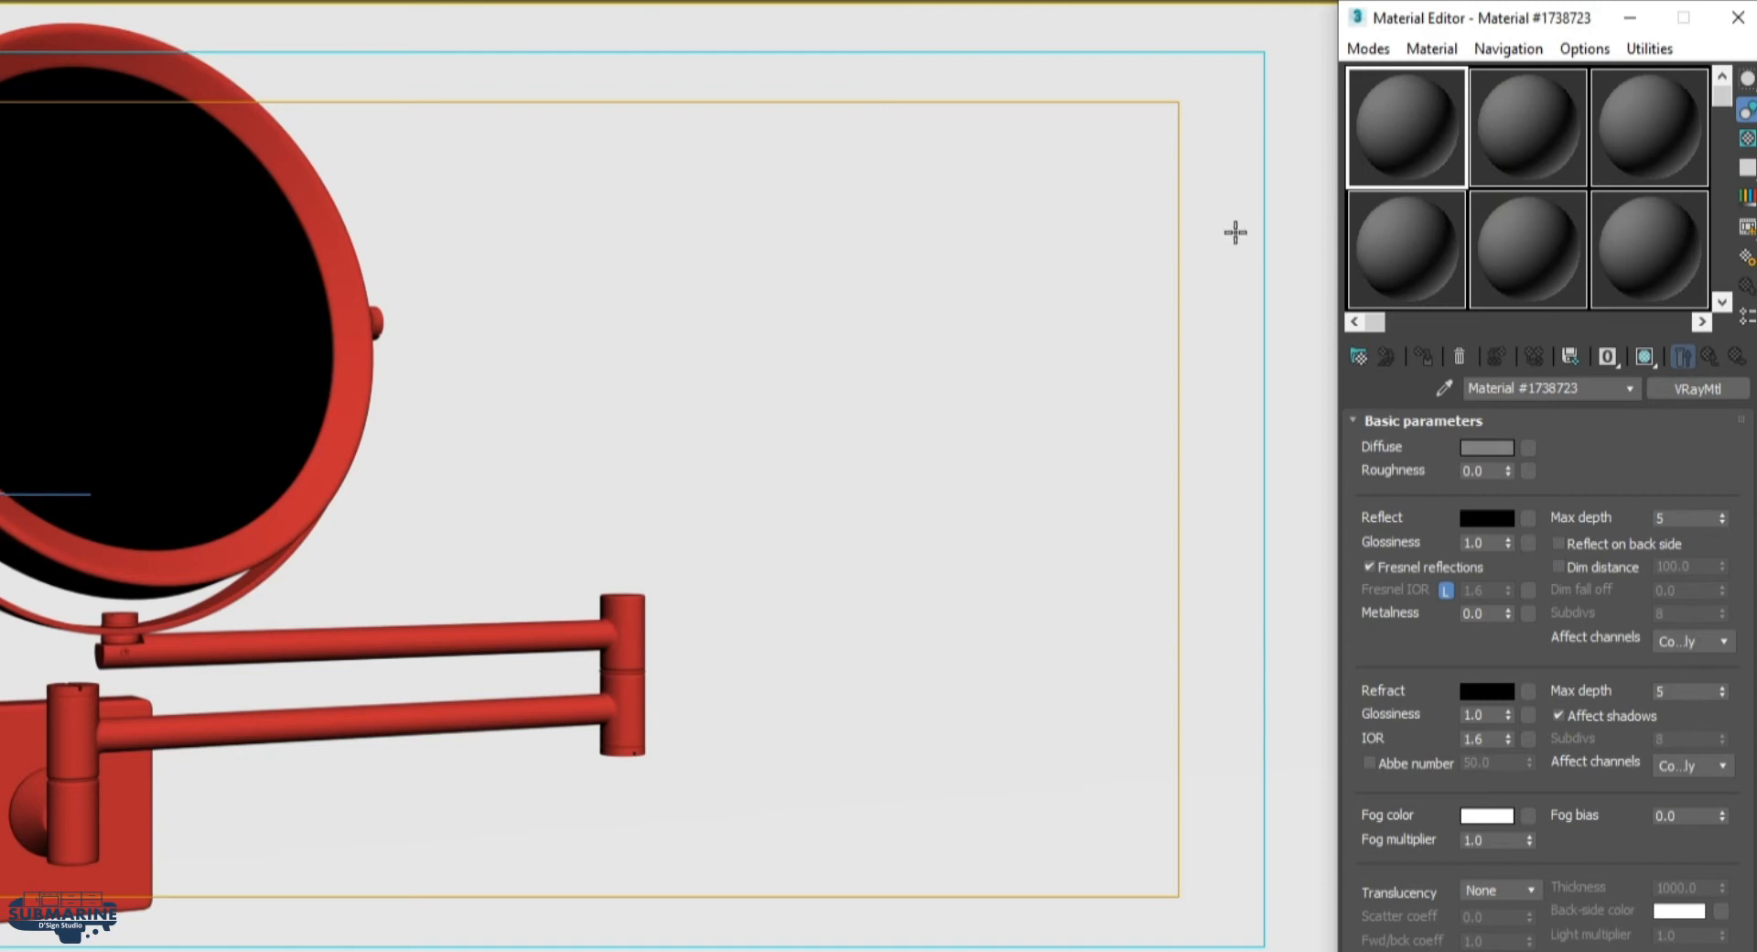
# Rename the selected VRayMtl material as CHROME
pyautogui.click(1584, 396)
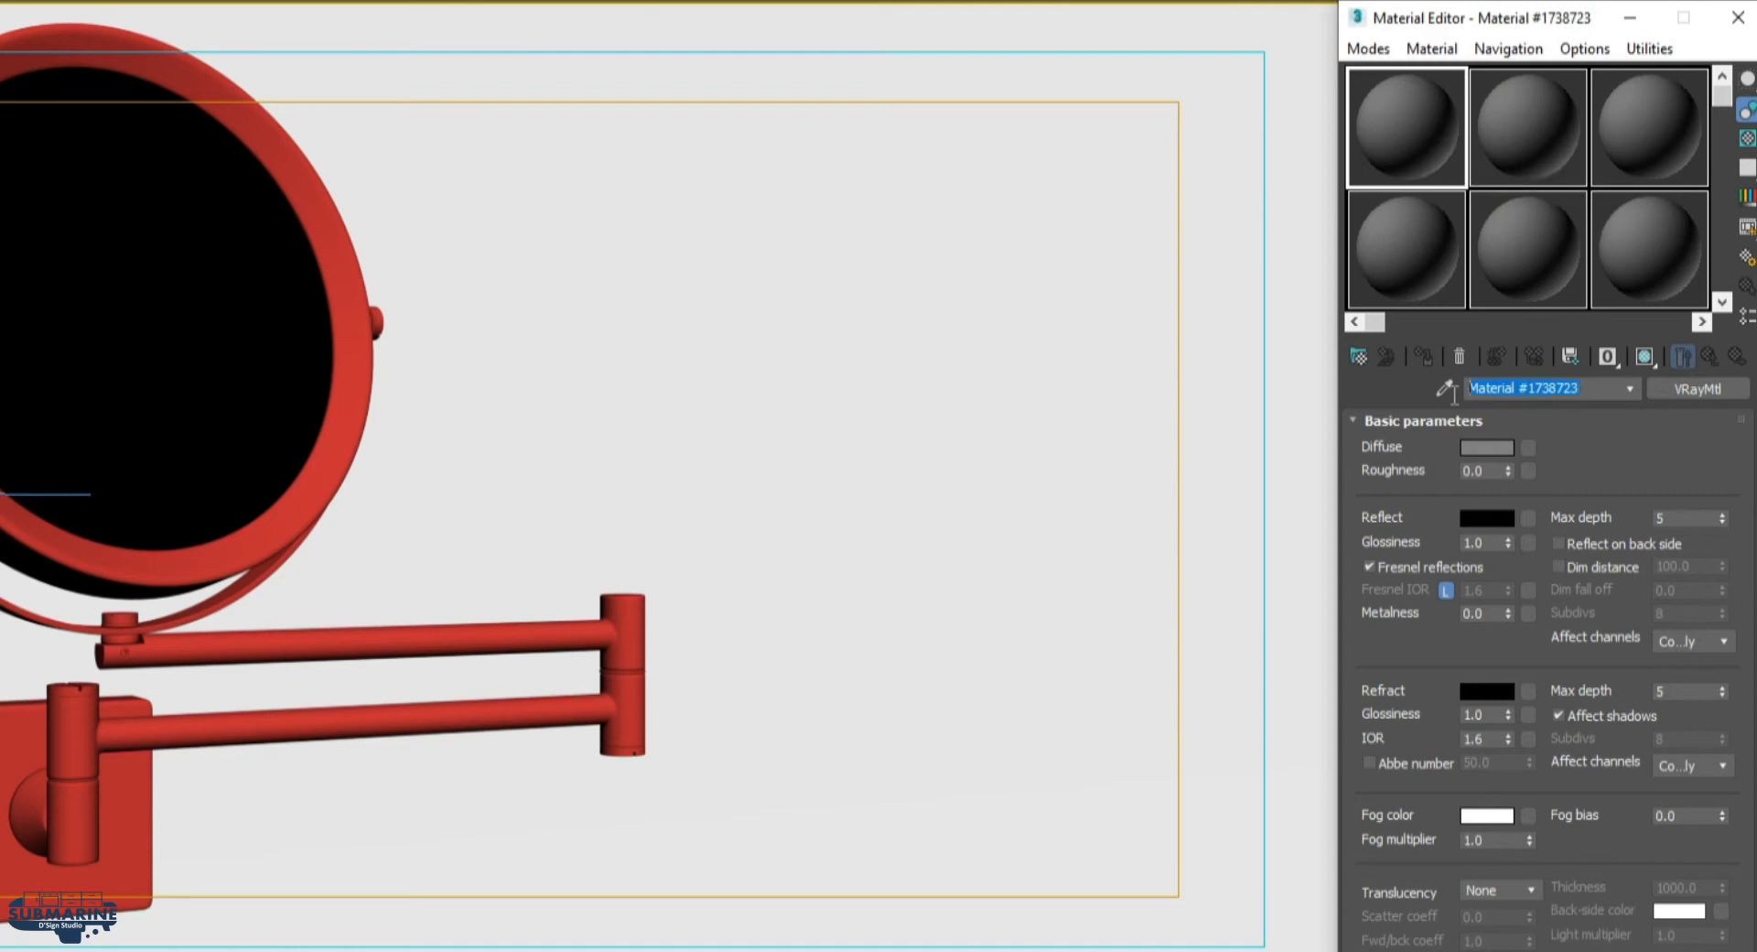
pyautogui.write('CHROME')
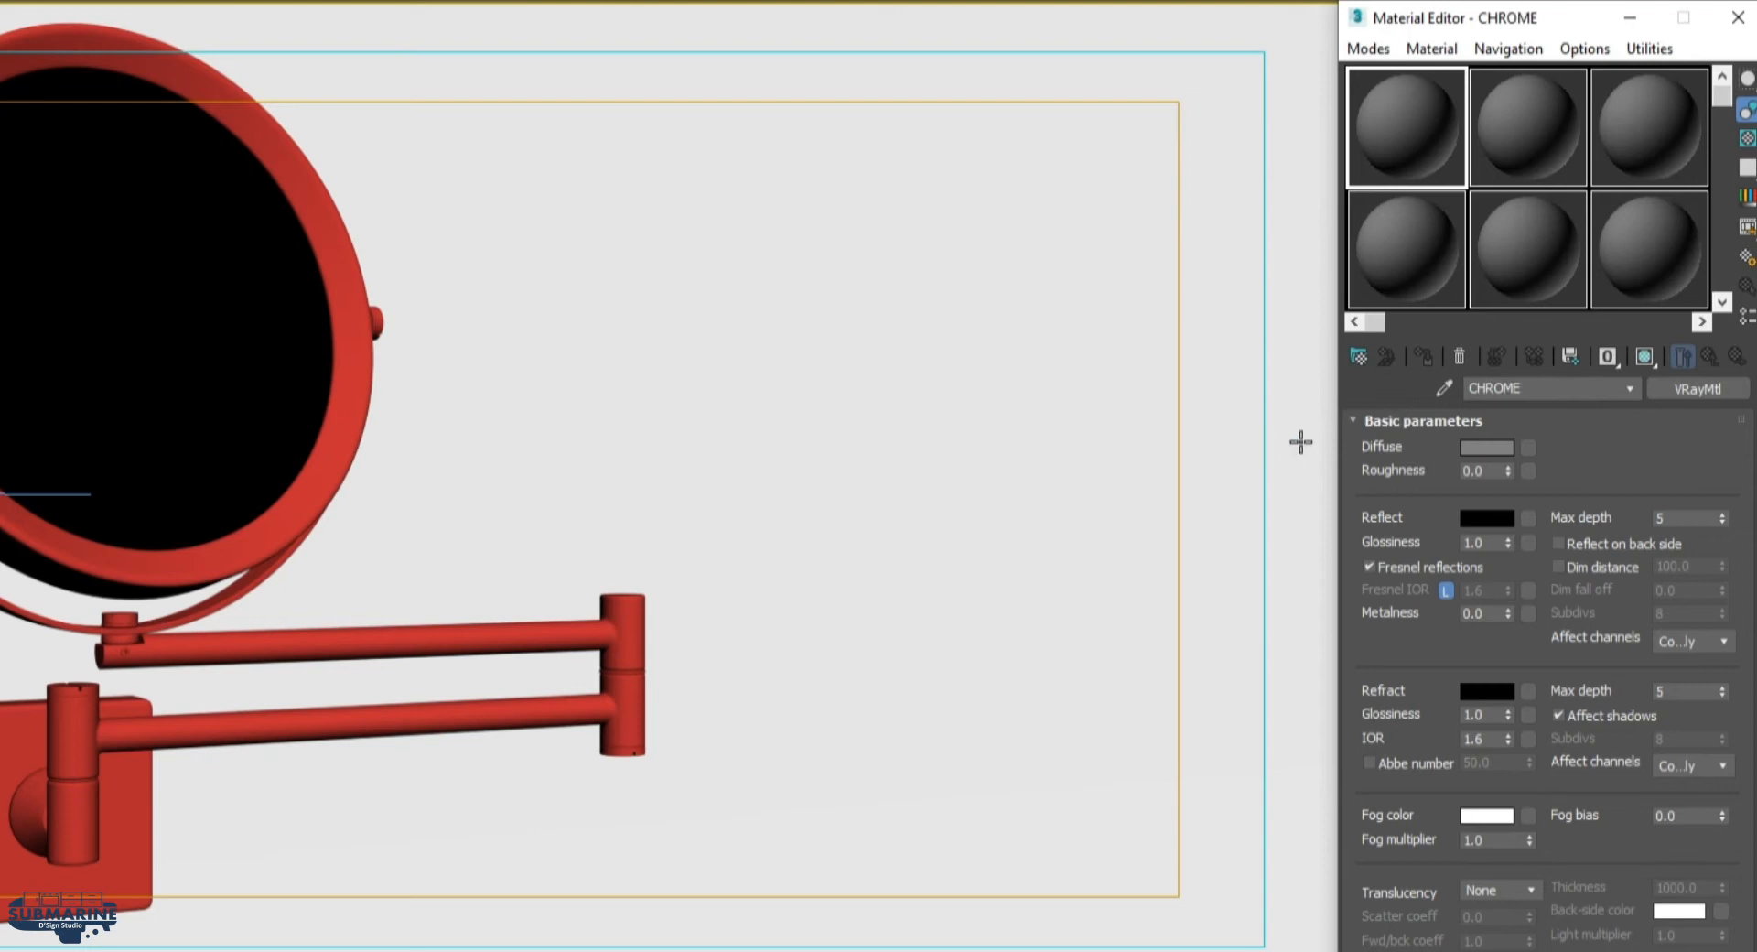
# Open the diffuse colour selector and an enlarged CHROME sample preview, arranging both beside the material parameters
pyautogui.click(1475, 449)
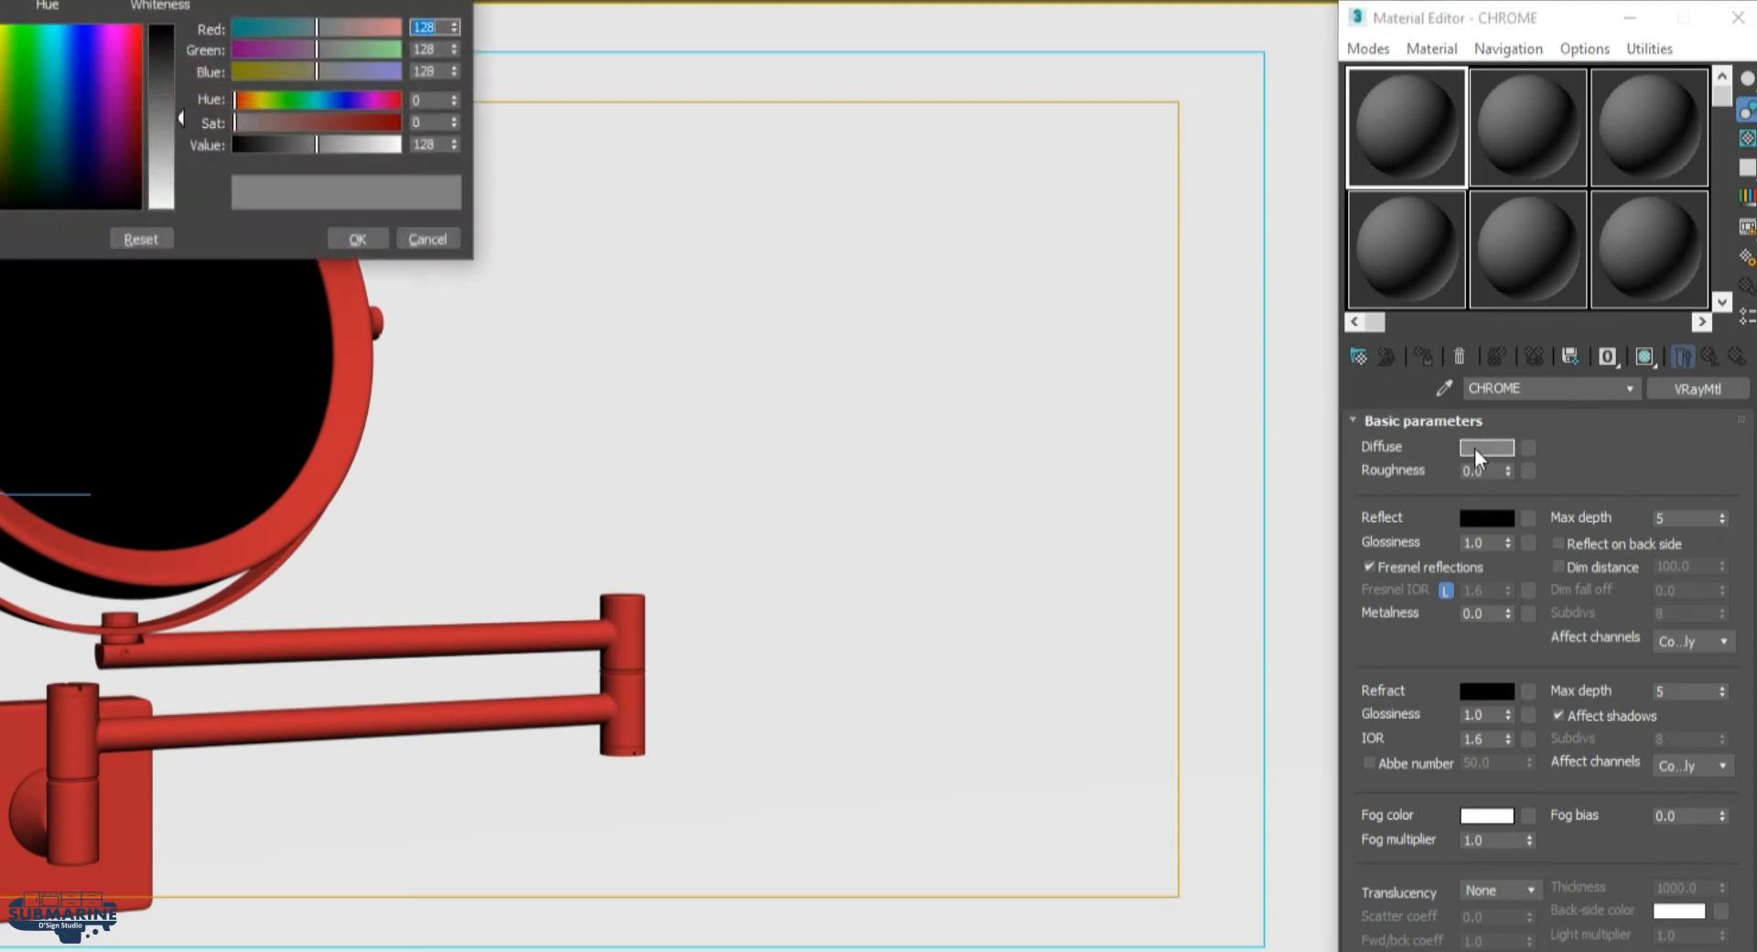
pyautogui.moveTo(283, 0); pyautogui.dragTo(1148, 28)
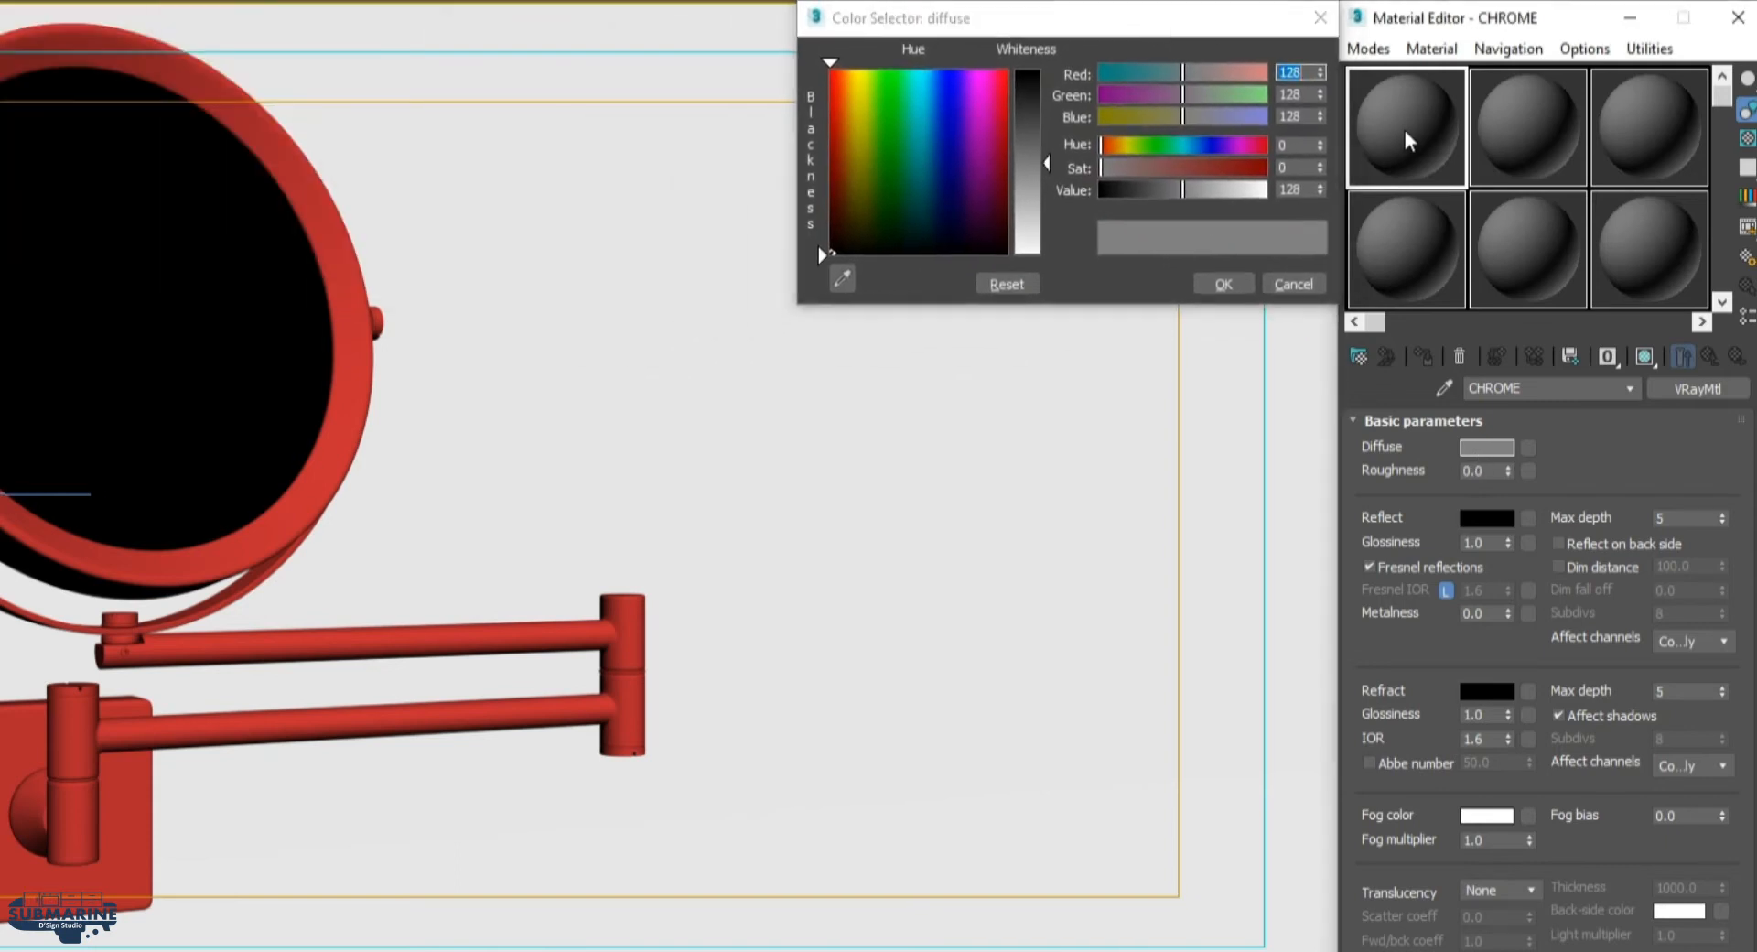
pyautogui.doubleClick(1404, 130)
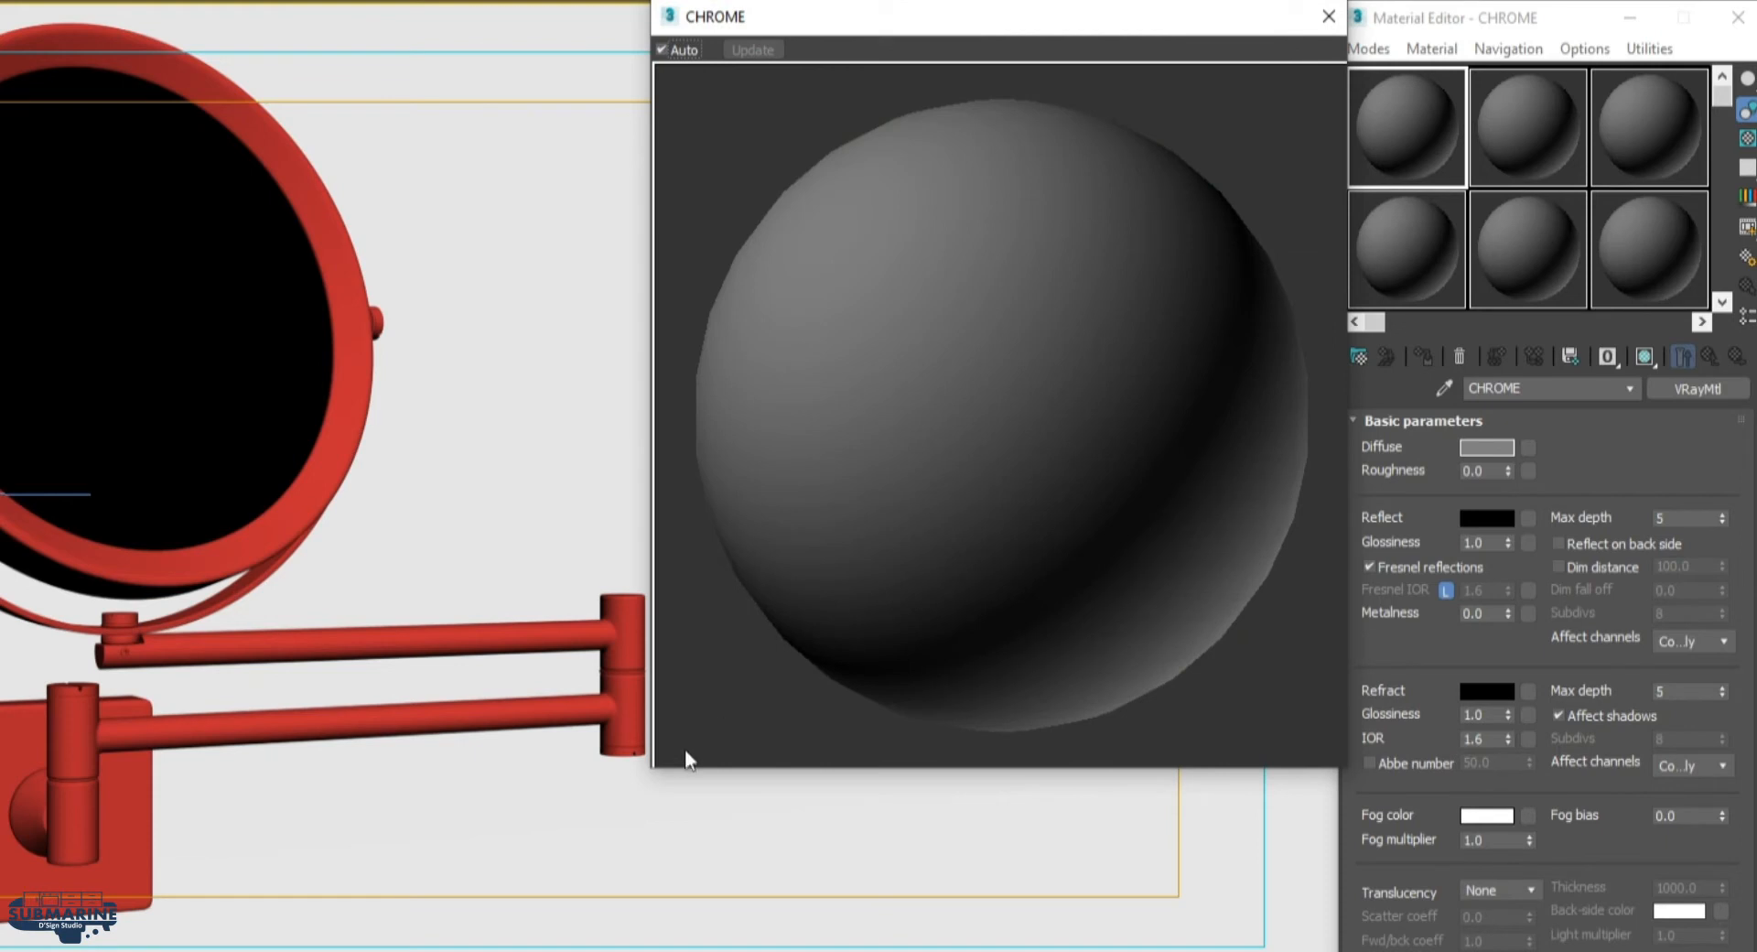
pyautogui.moveTo(652, 767); pyautogui.dragTo(721, 691)
pyautogui.moveTo(1167, 28); pyautogui.dragTo(1169, 317)
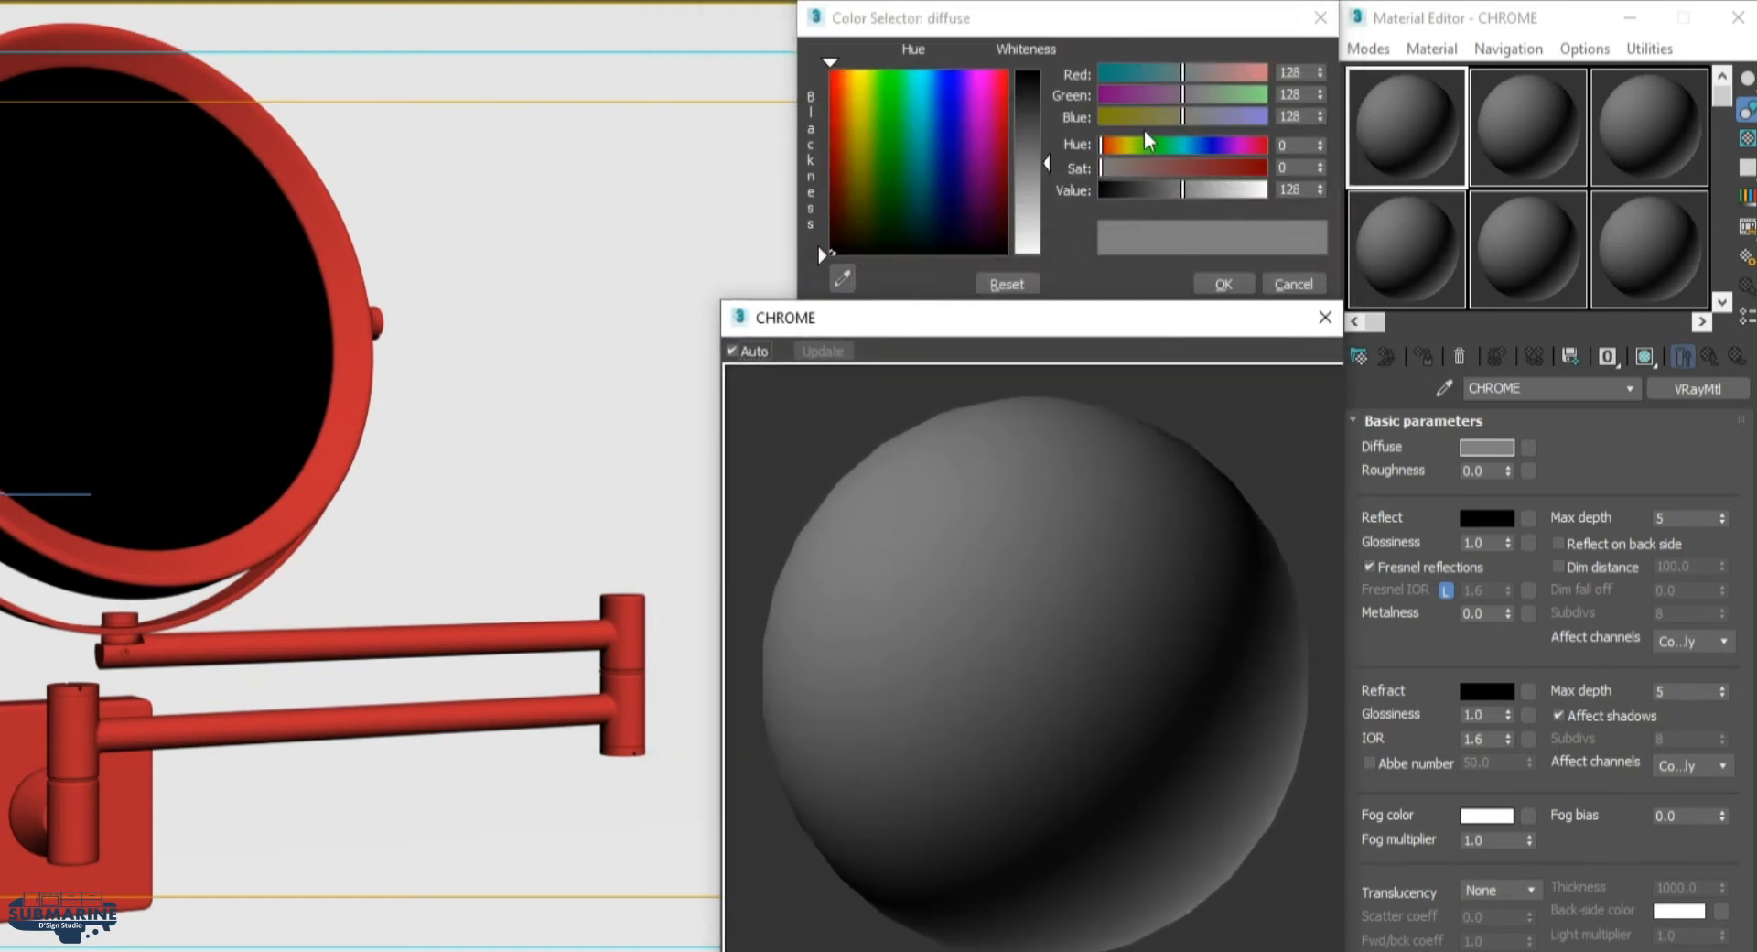
pyautogui.click(1160, 40)
pyautogui.moveTo(1212, 330); pyautogui.dragTo(1206, 274)
pyautogui.click(1203, 24)
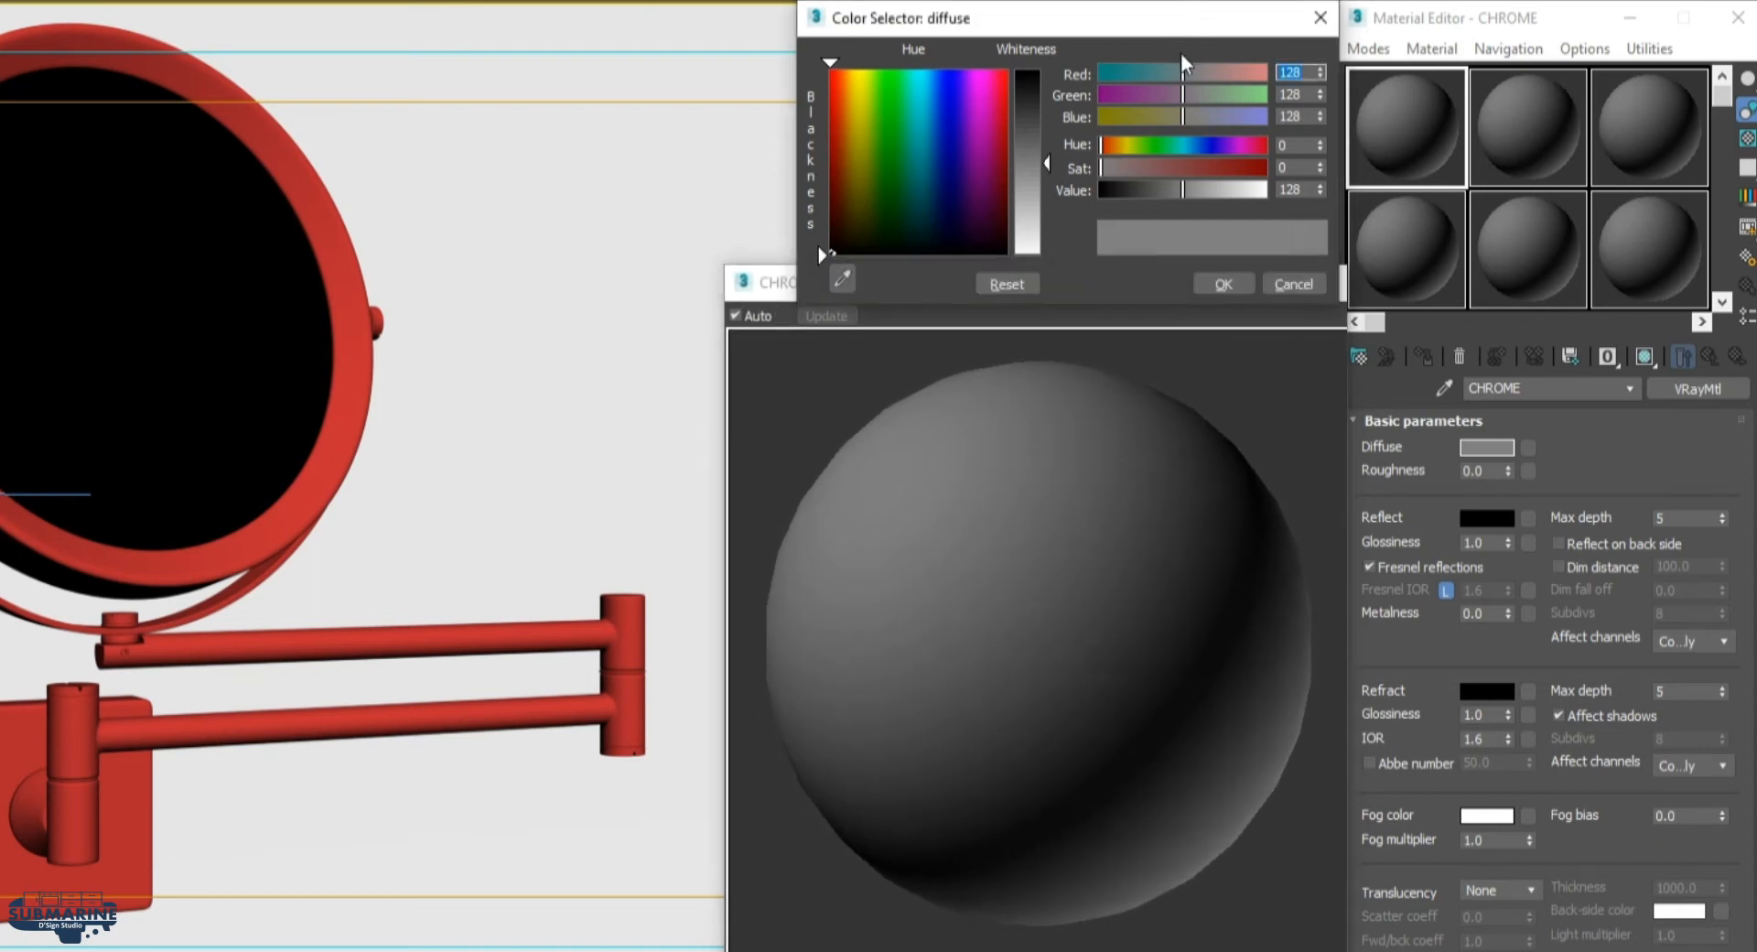
# Set the CHROME material's diffuse colour to RGB 72, 72, 72
pyautogui.write('72')
pyautogui.press('Tab')
pyautogui.write('72')
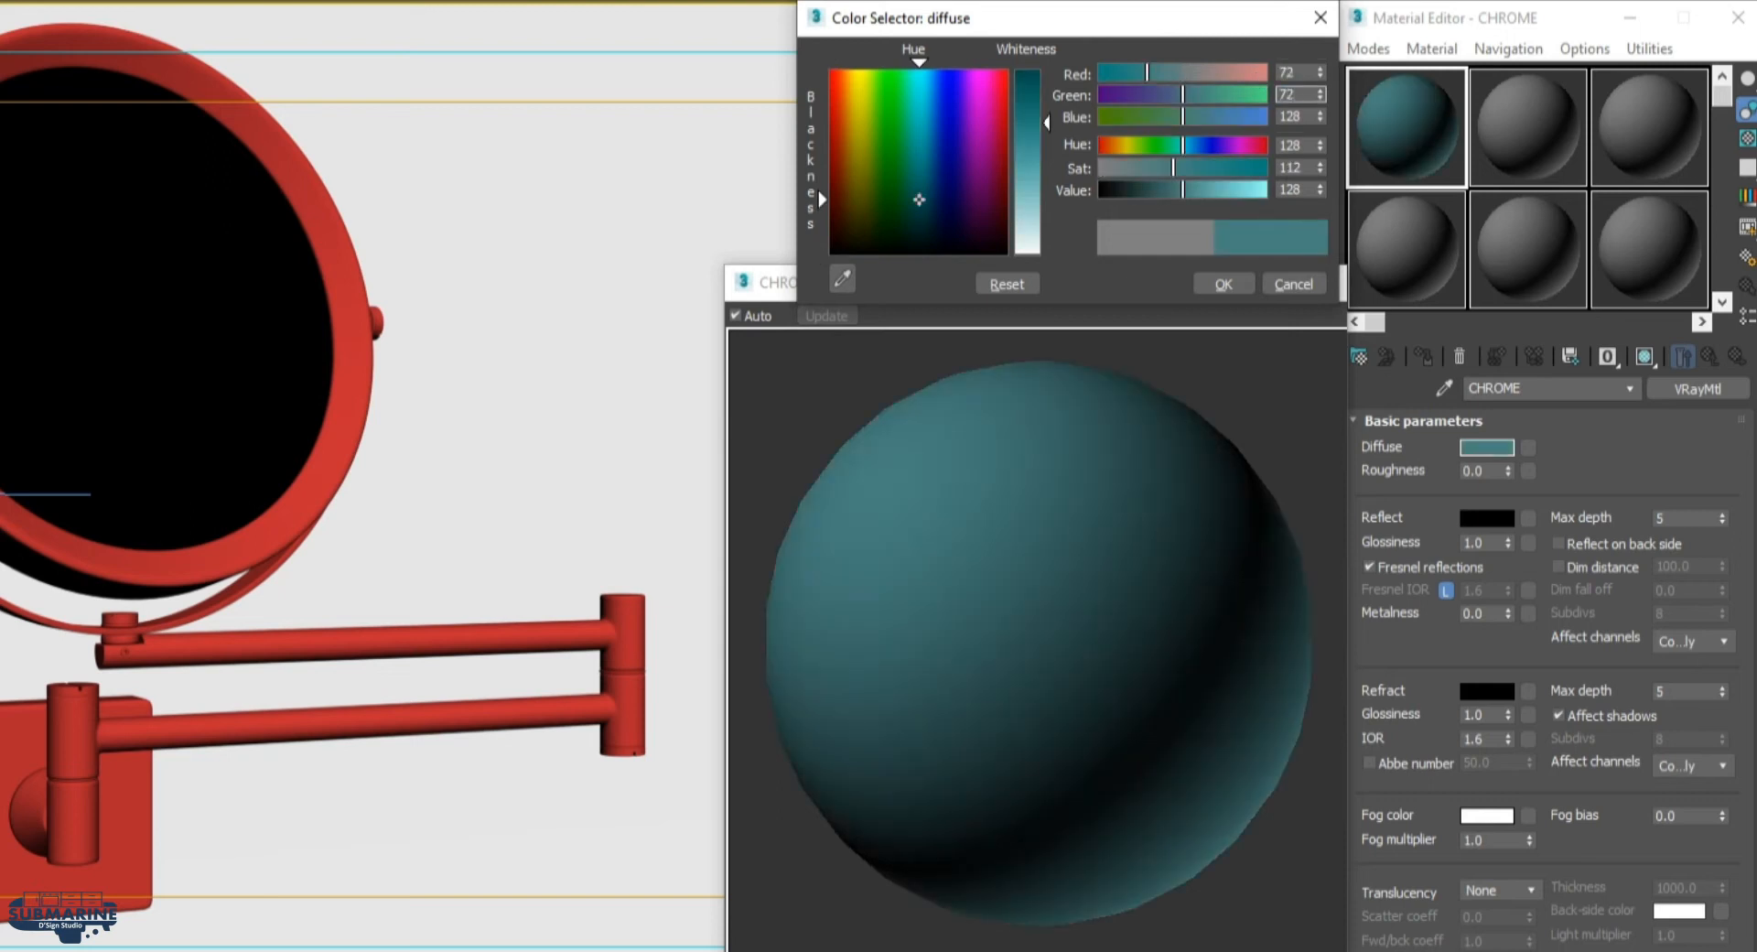
pyautogui.press('Tab')
pyautogui.write('7')
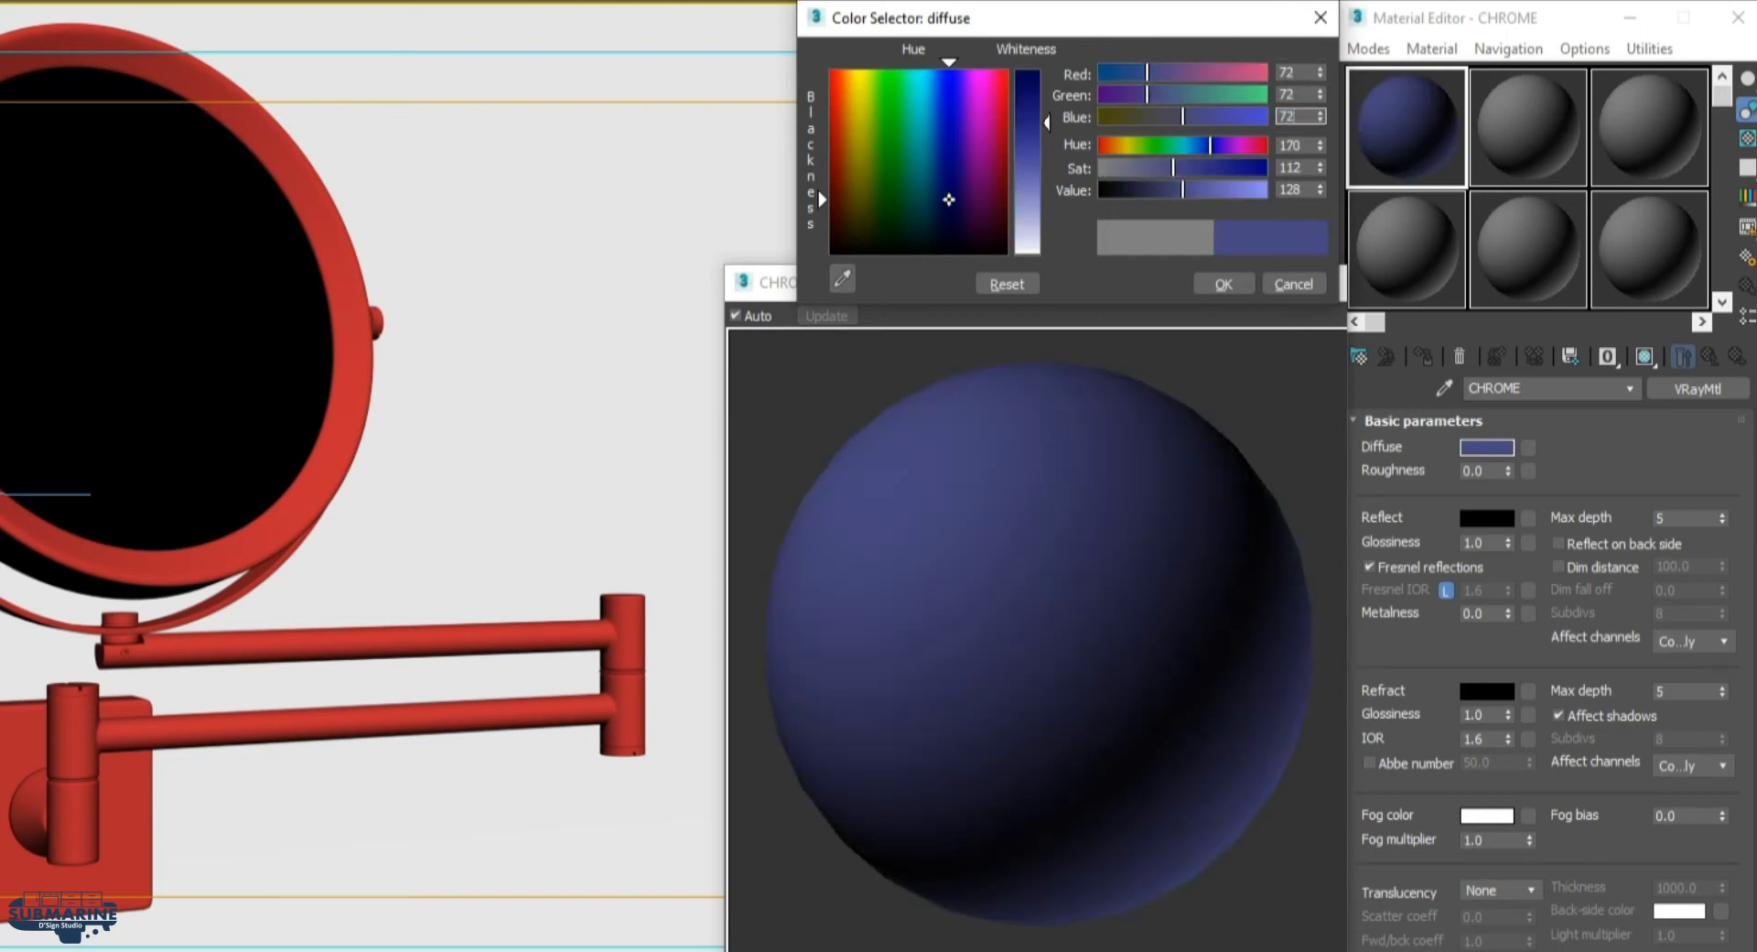
pyautogui.write('2')
pyautogui.press('Return')
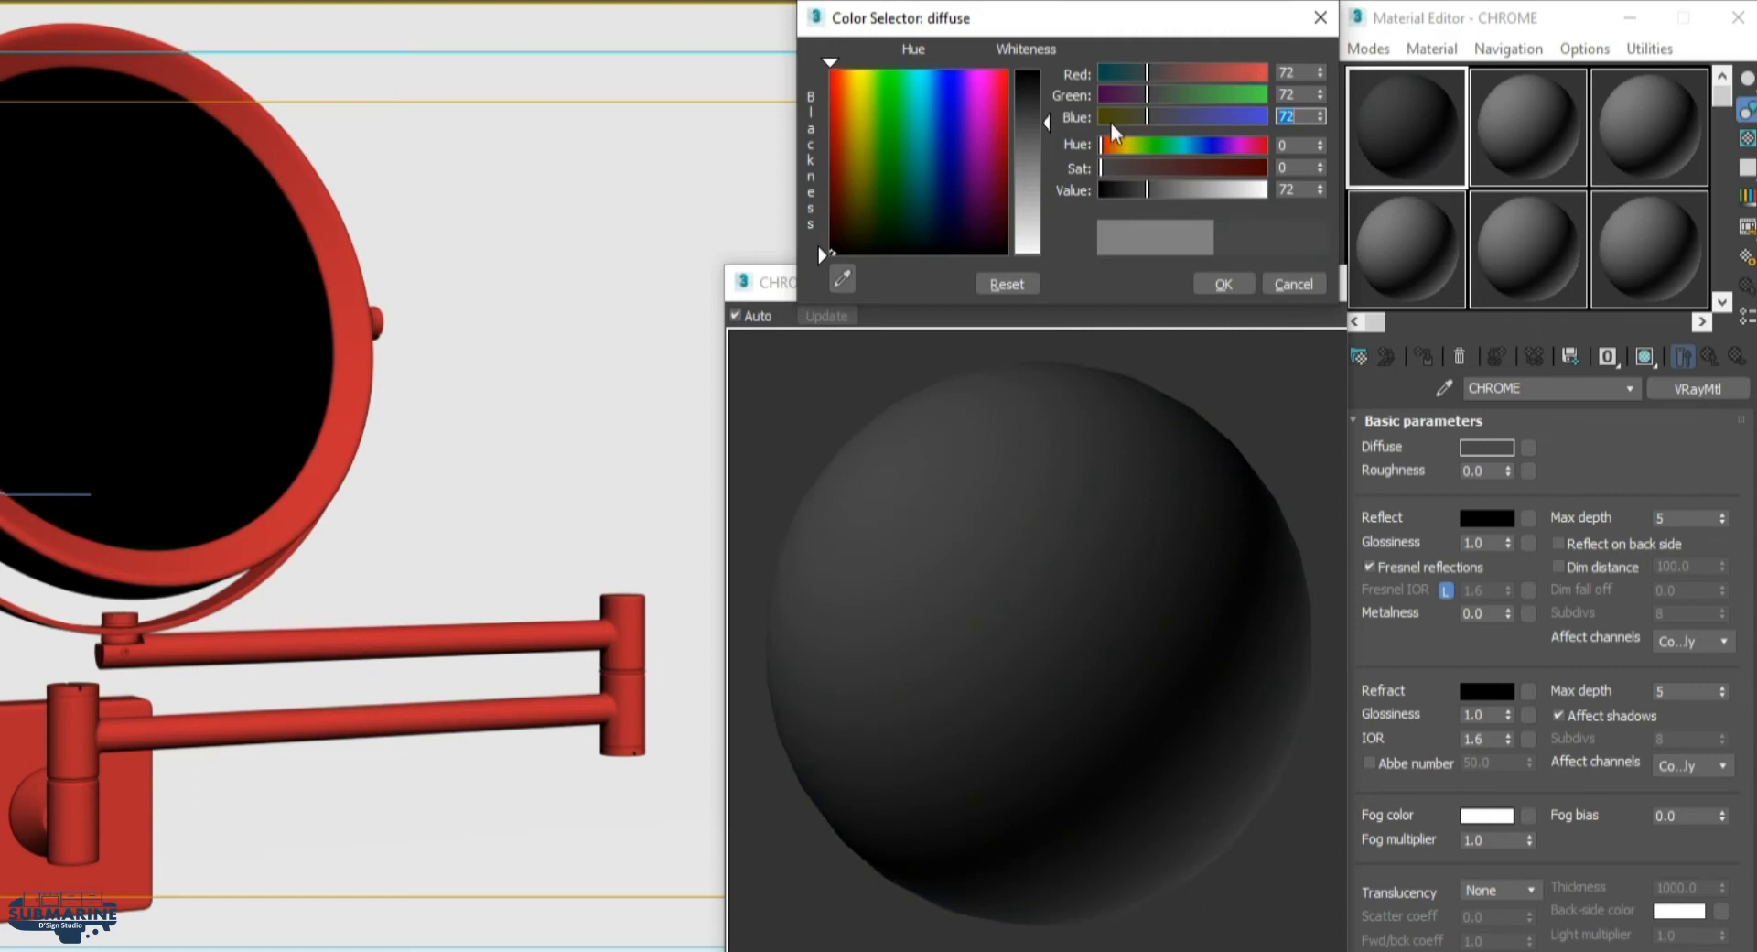
pyautogui.click(1235, 290)
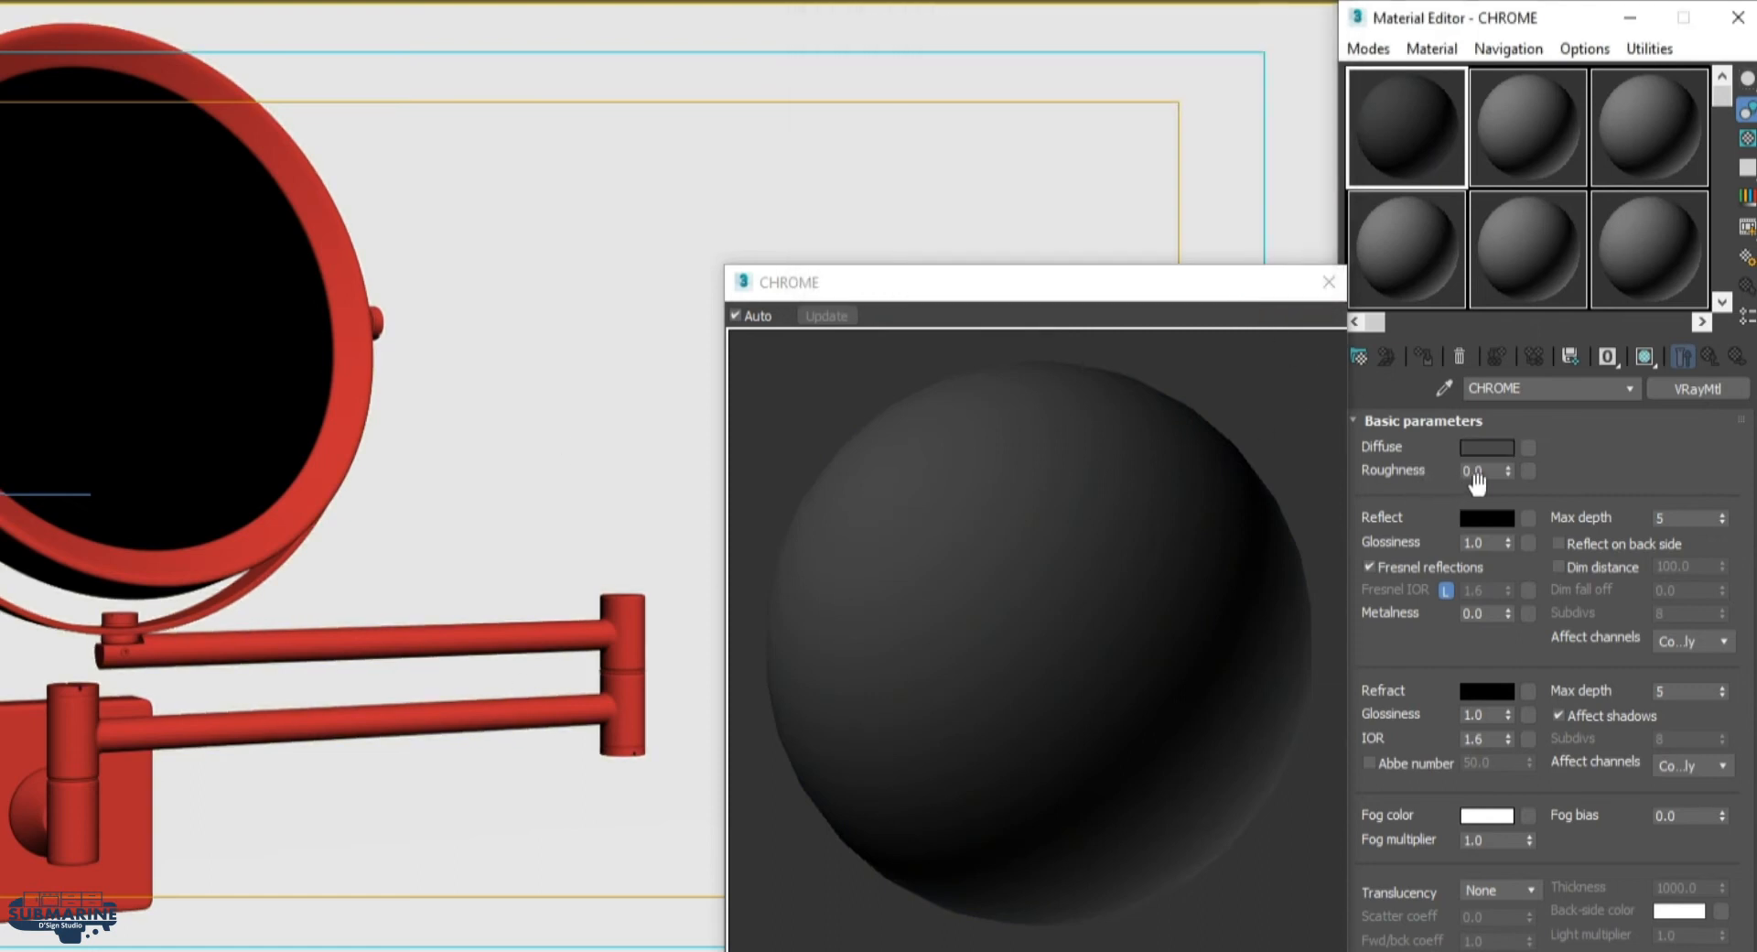
# Assign a Falloff map to the diffuse slot of the CHROME material
pyautogui.click(1527, 447)
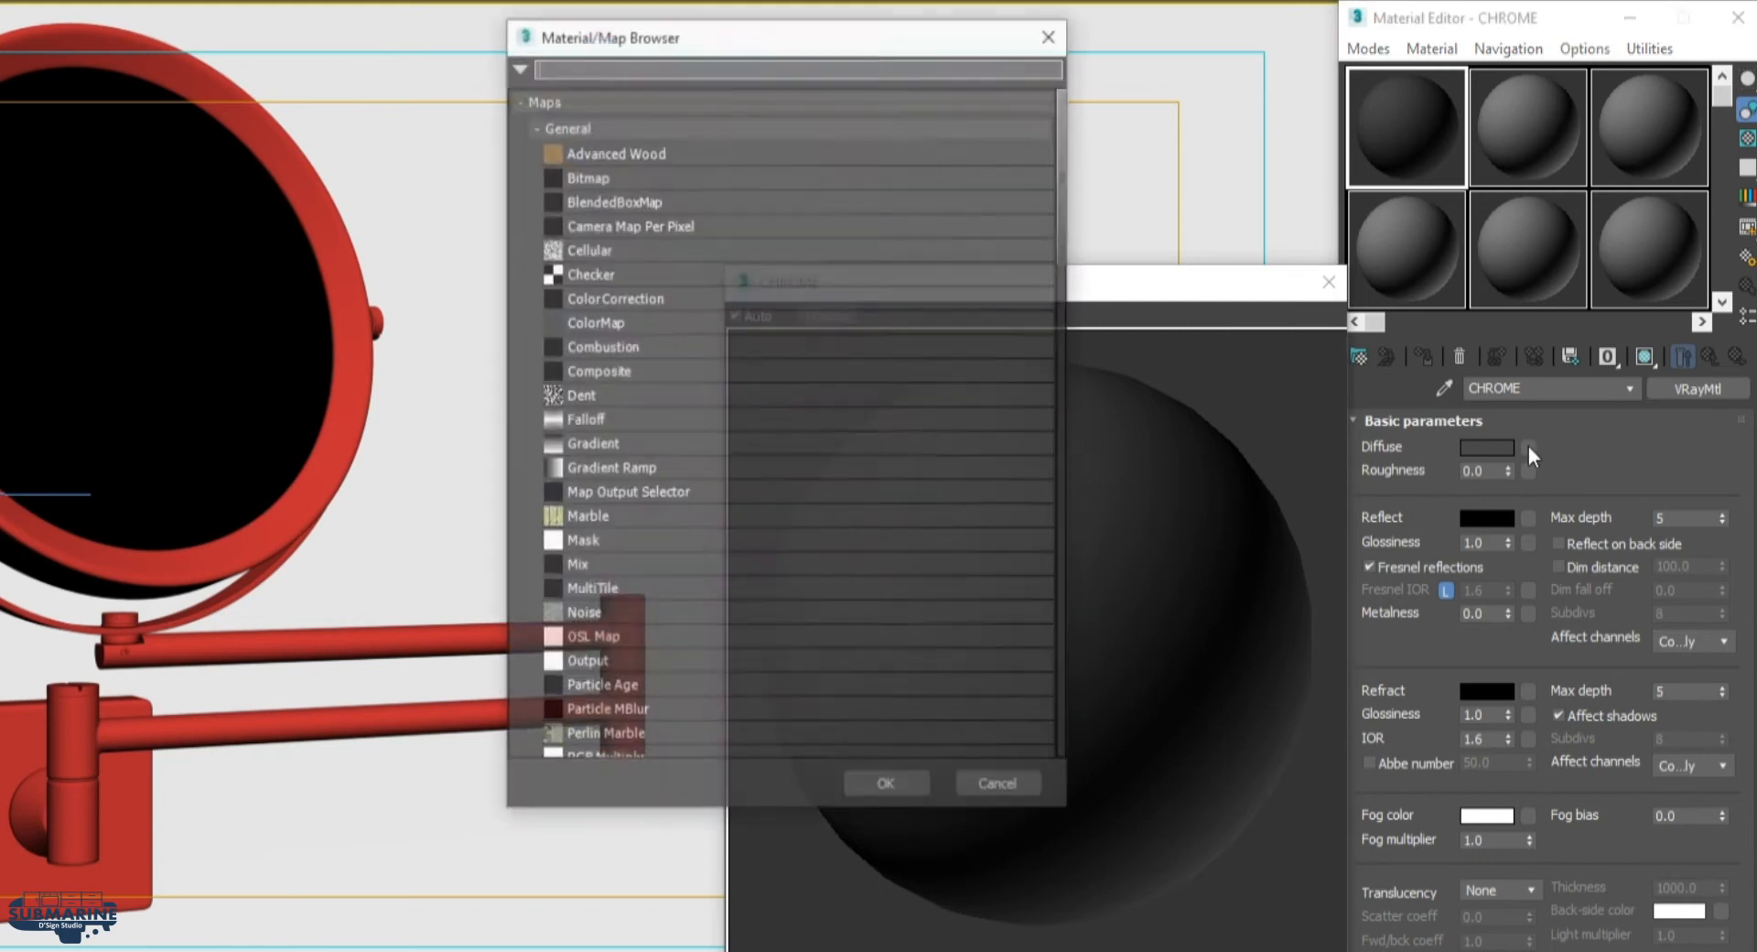
pyautogui.write('F')
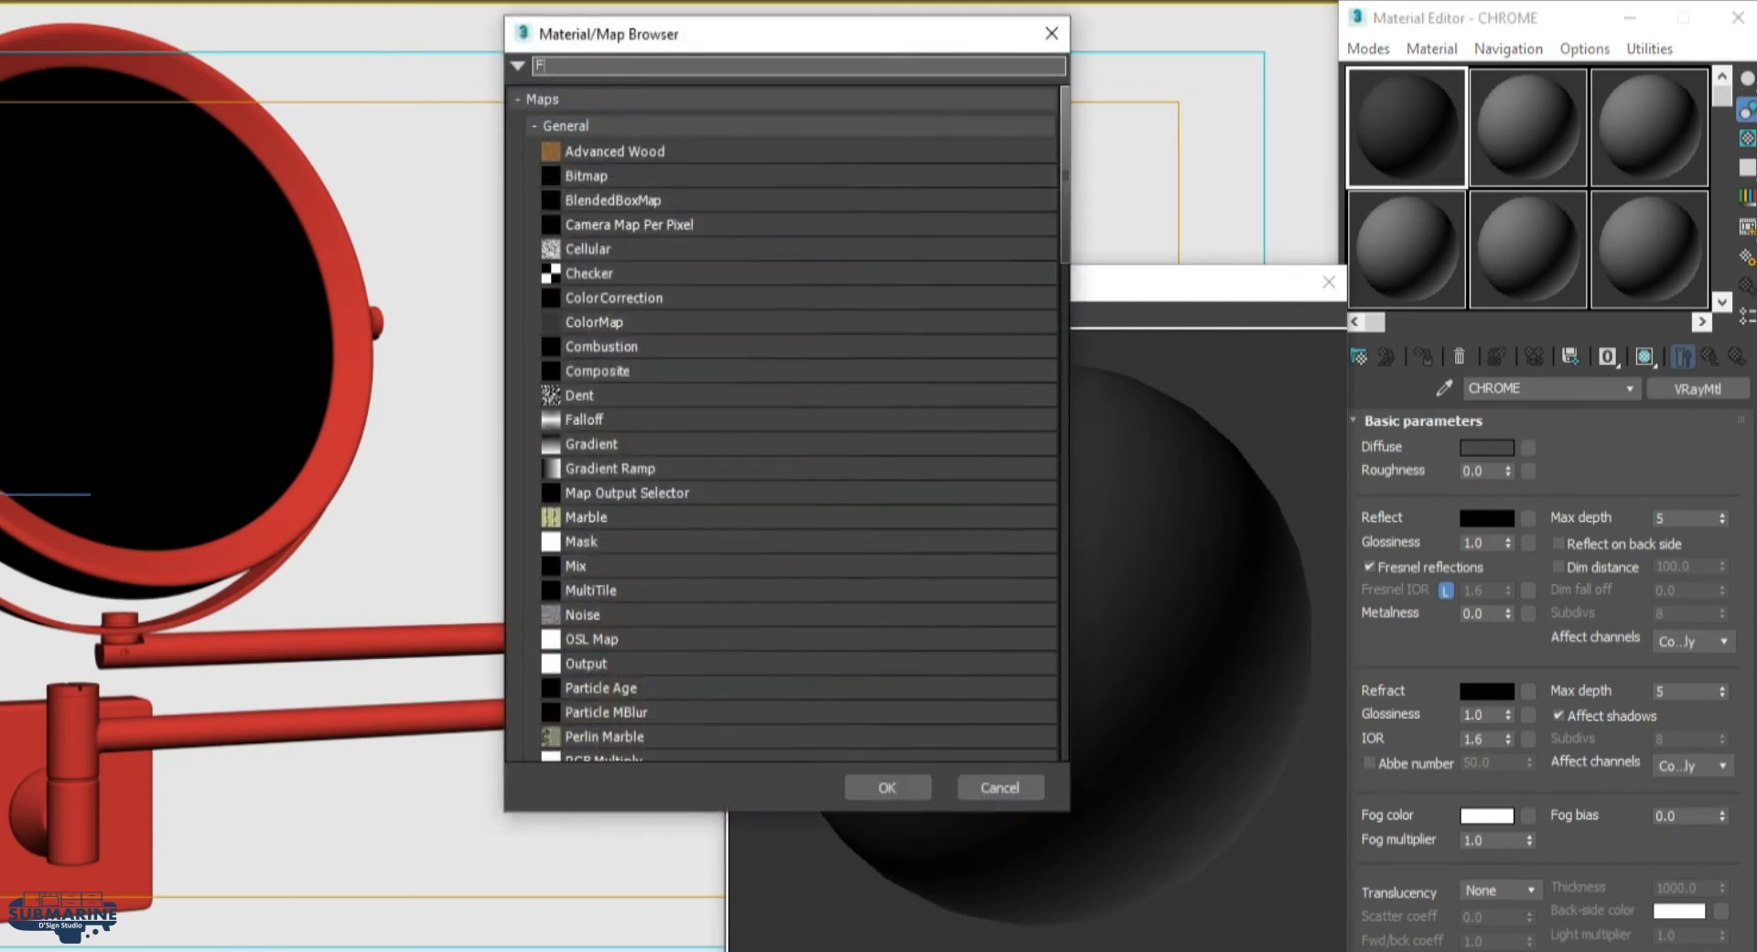
pyautogui.write('ALL')
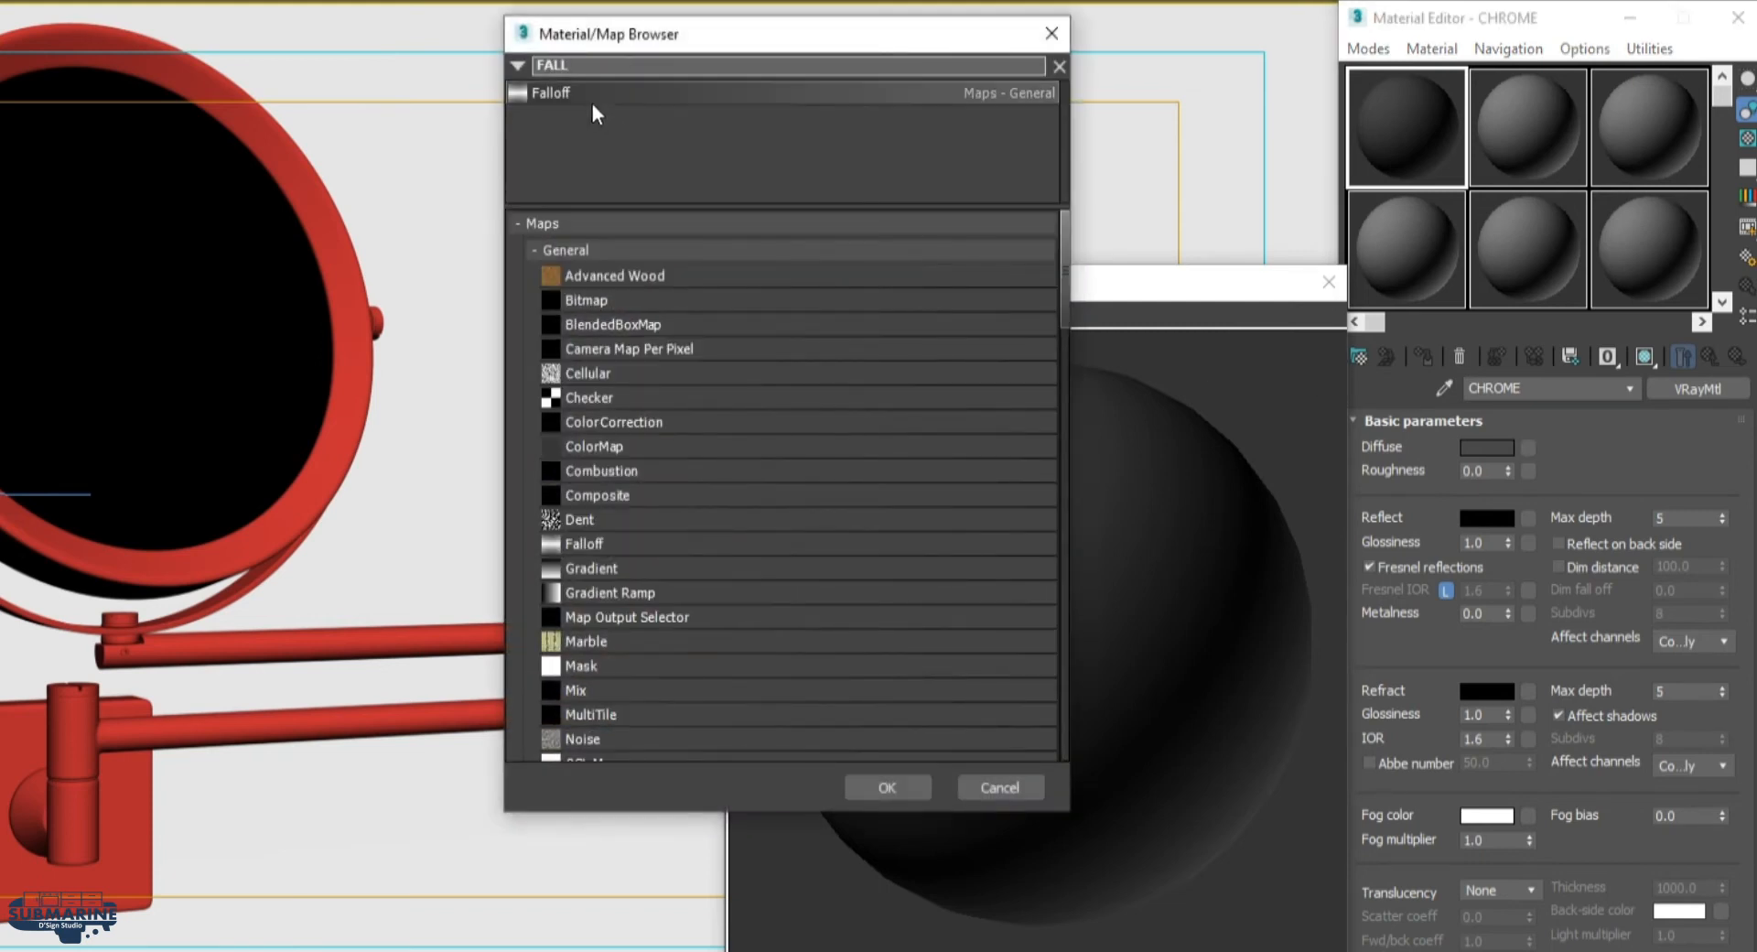
pyautogui.doubleClick(571, 93)
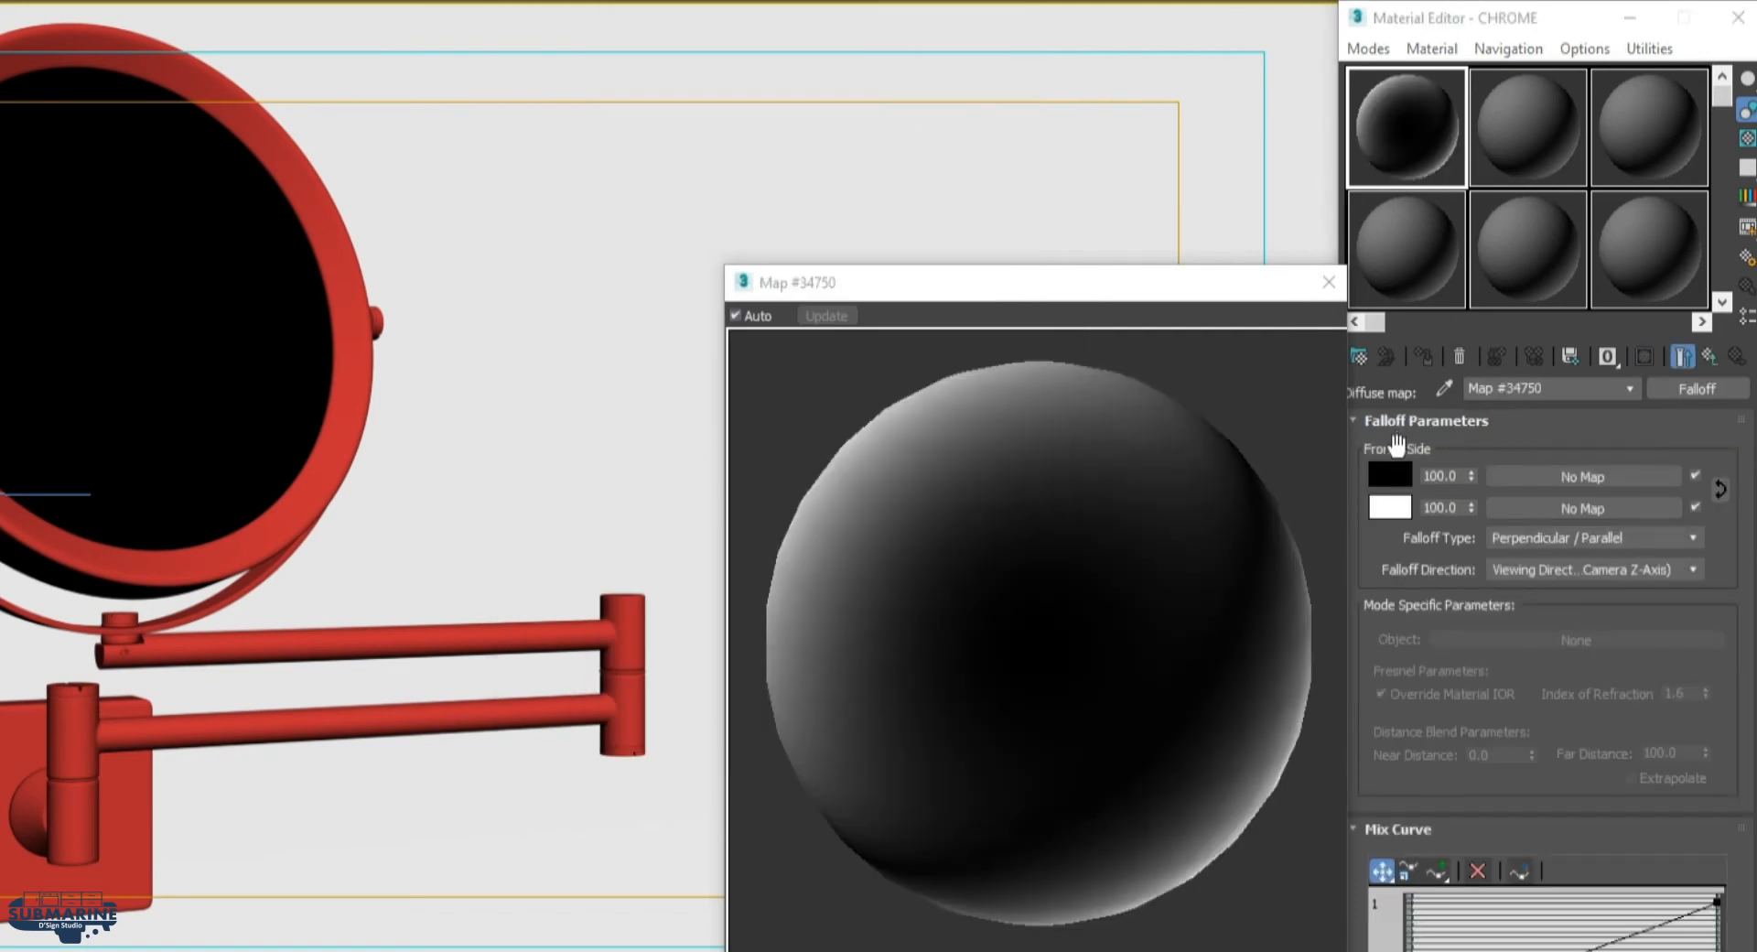
# Keep the diffuse Falloff's front colour black, set its side colour to RGB 0, 0, 0, and return to the parent material
pyautogui.click(1405, 485)
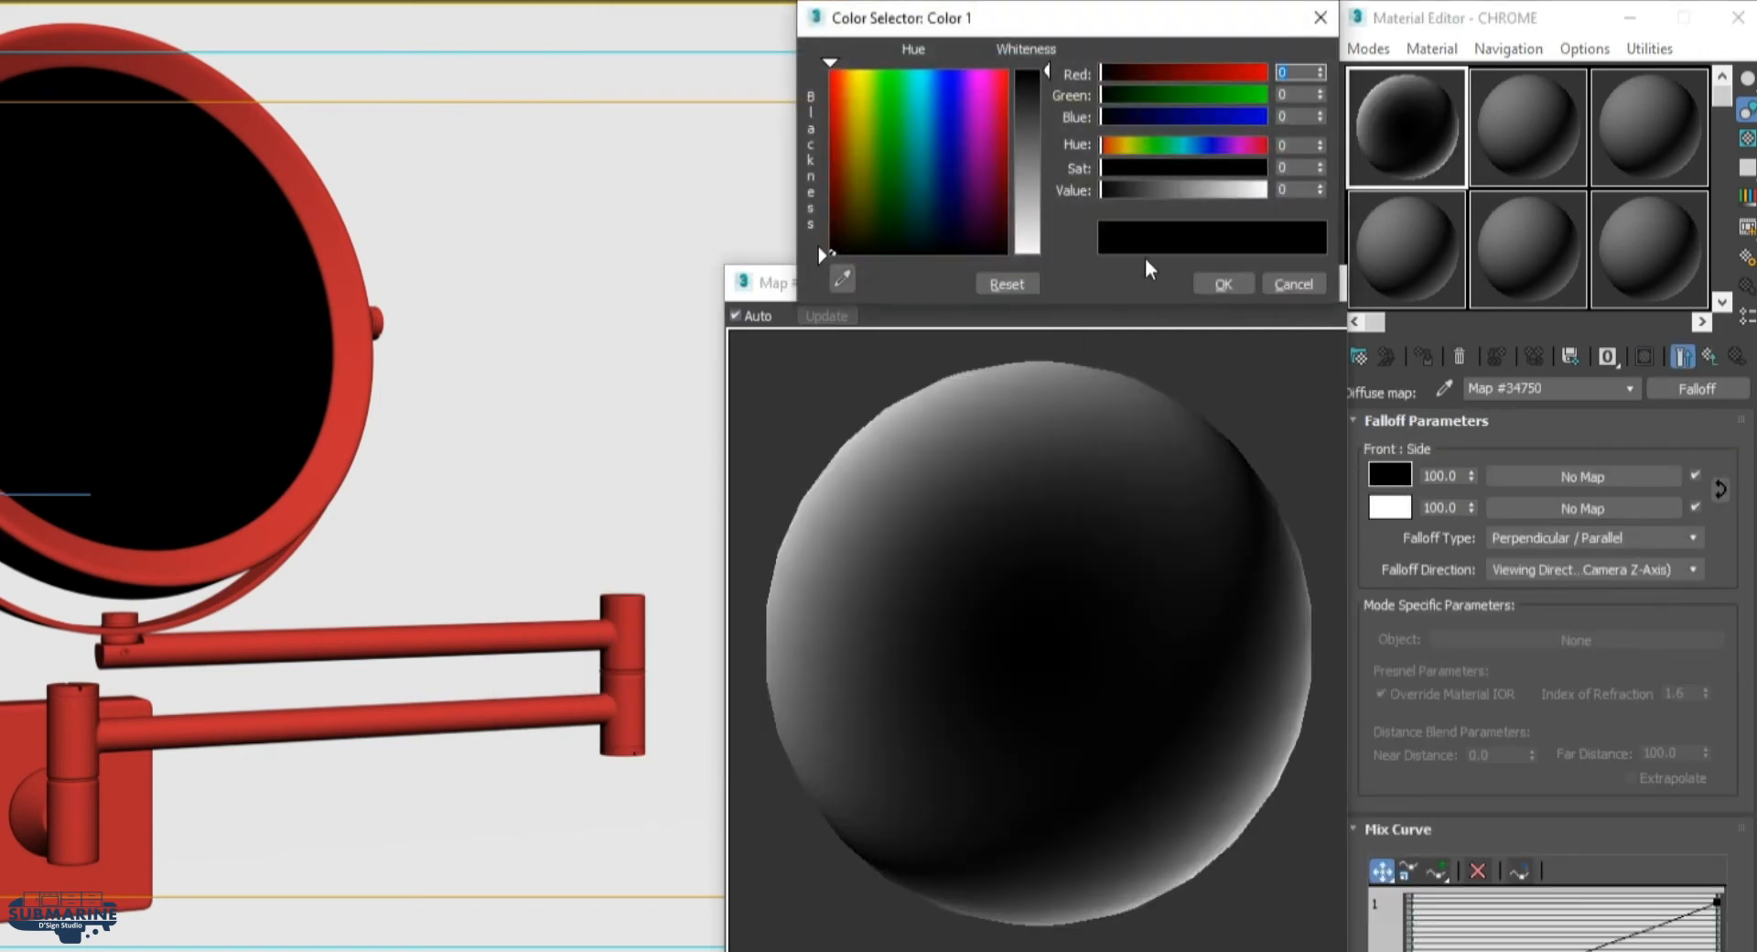
pyautogui.click(1234, 286)
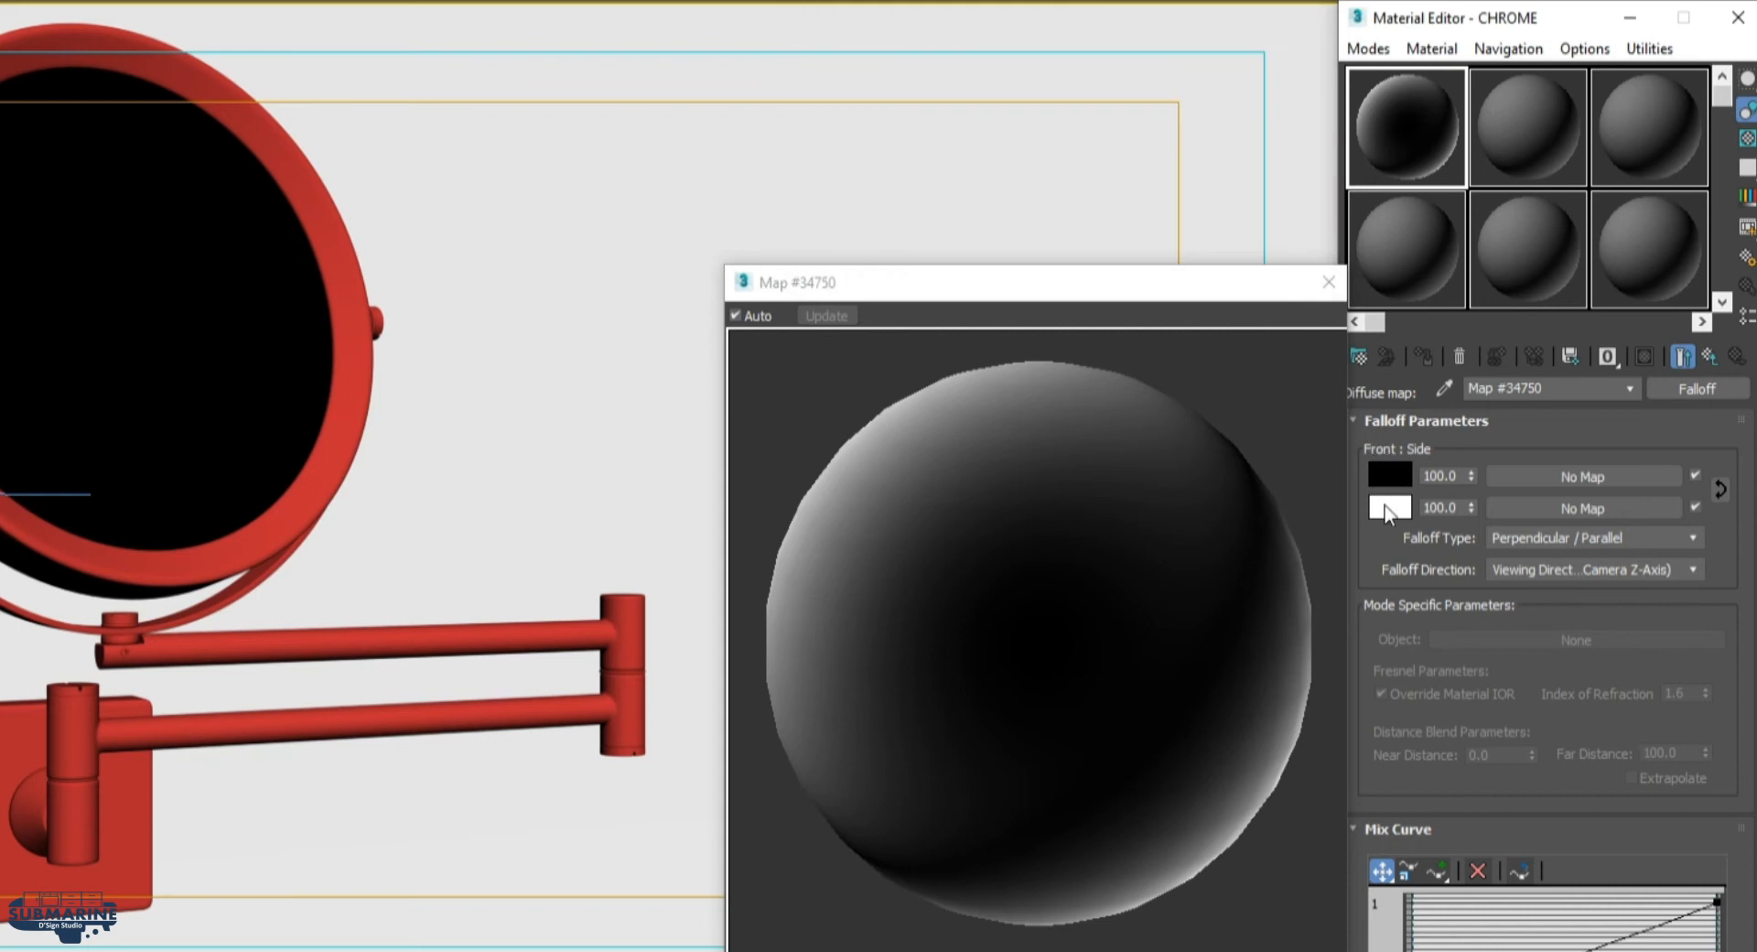
pyautogui.click(1384, 501)
pyautogui.moveTo(1031, 133); pyautogui.dragTo(1029, 18)
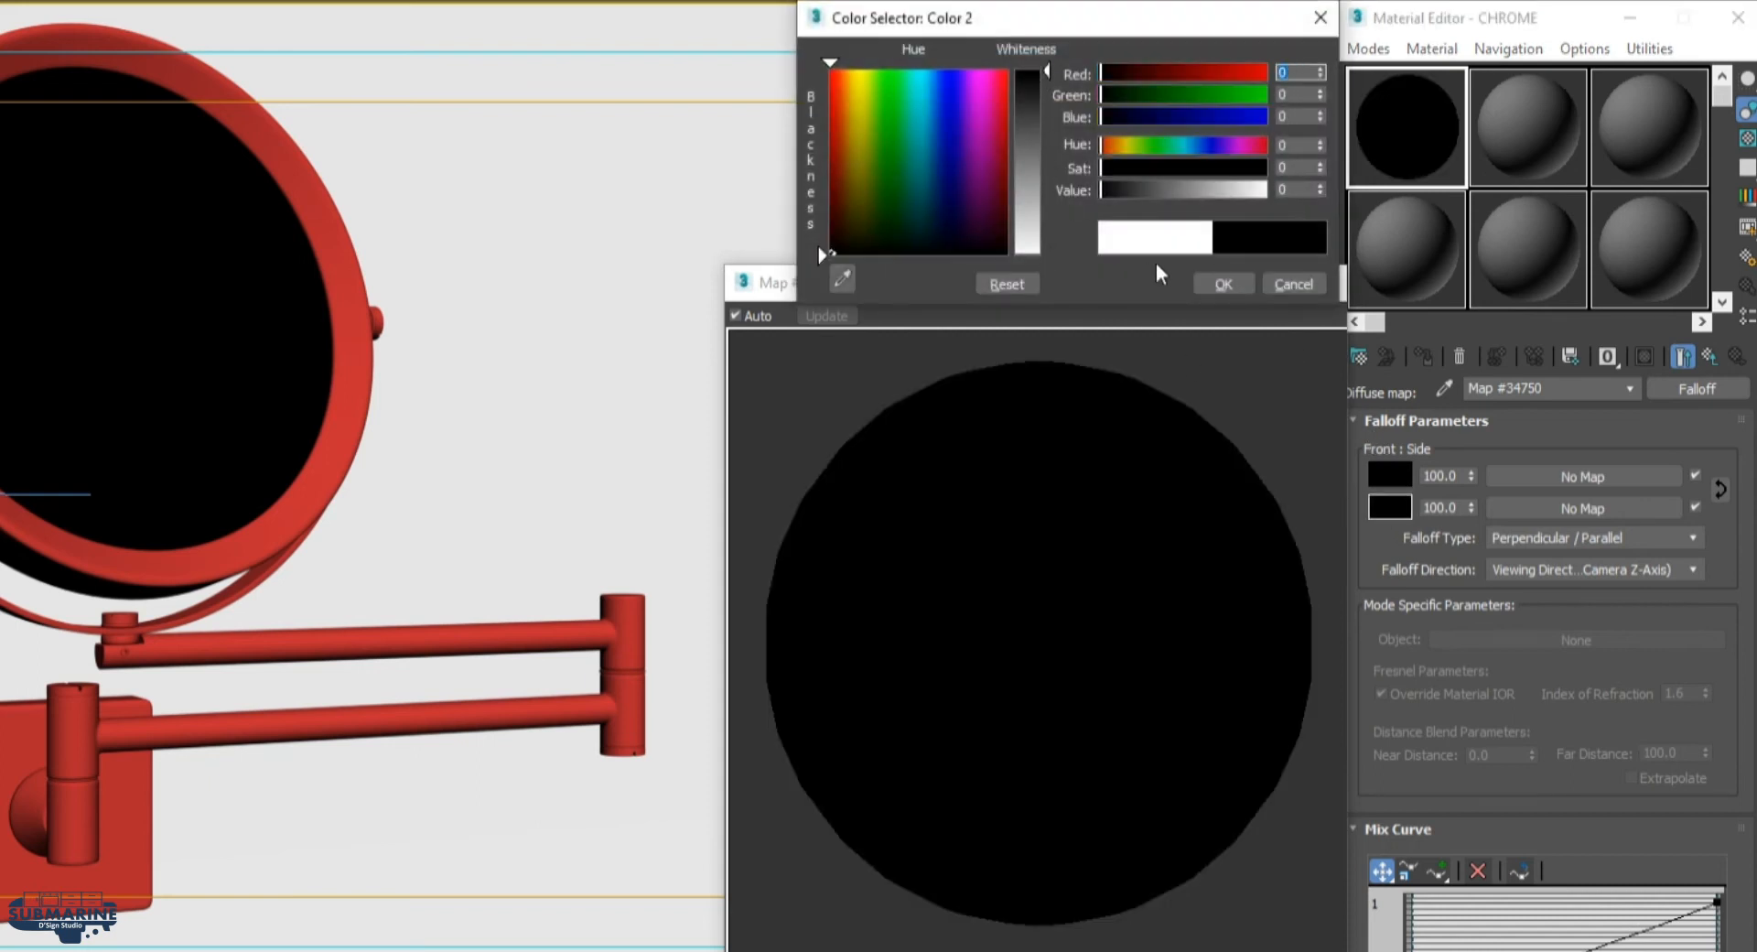
pyautogui.click(1224, 285)
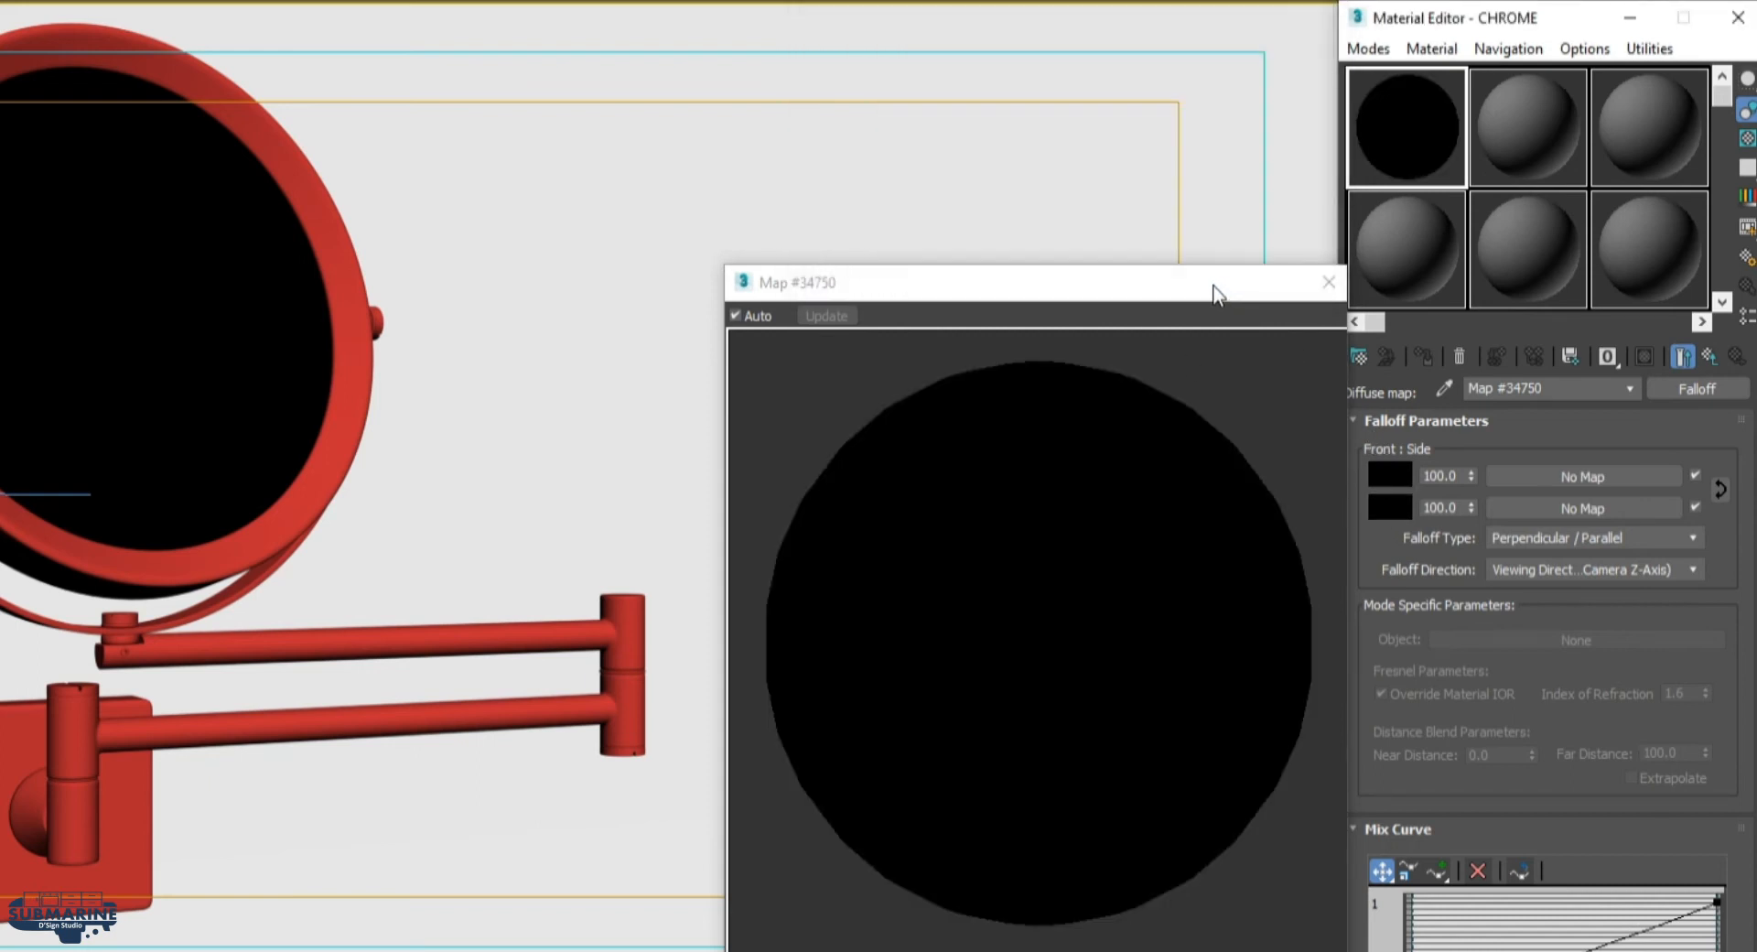
pyautogui.click(1707, 355)
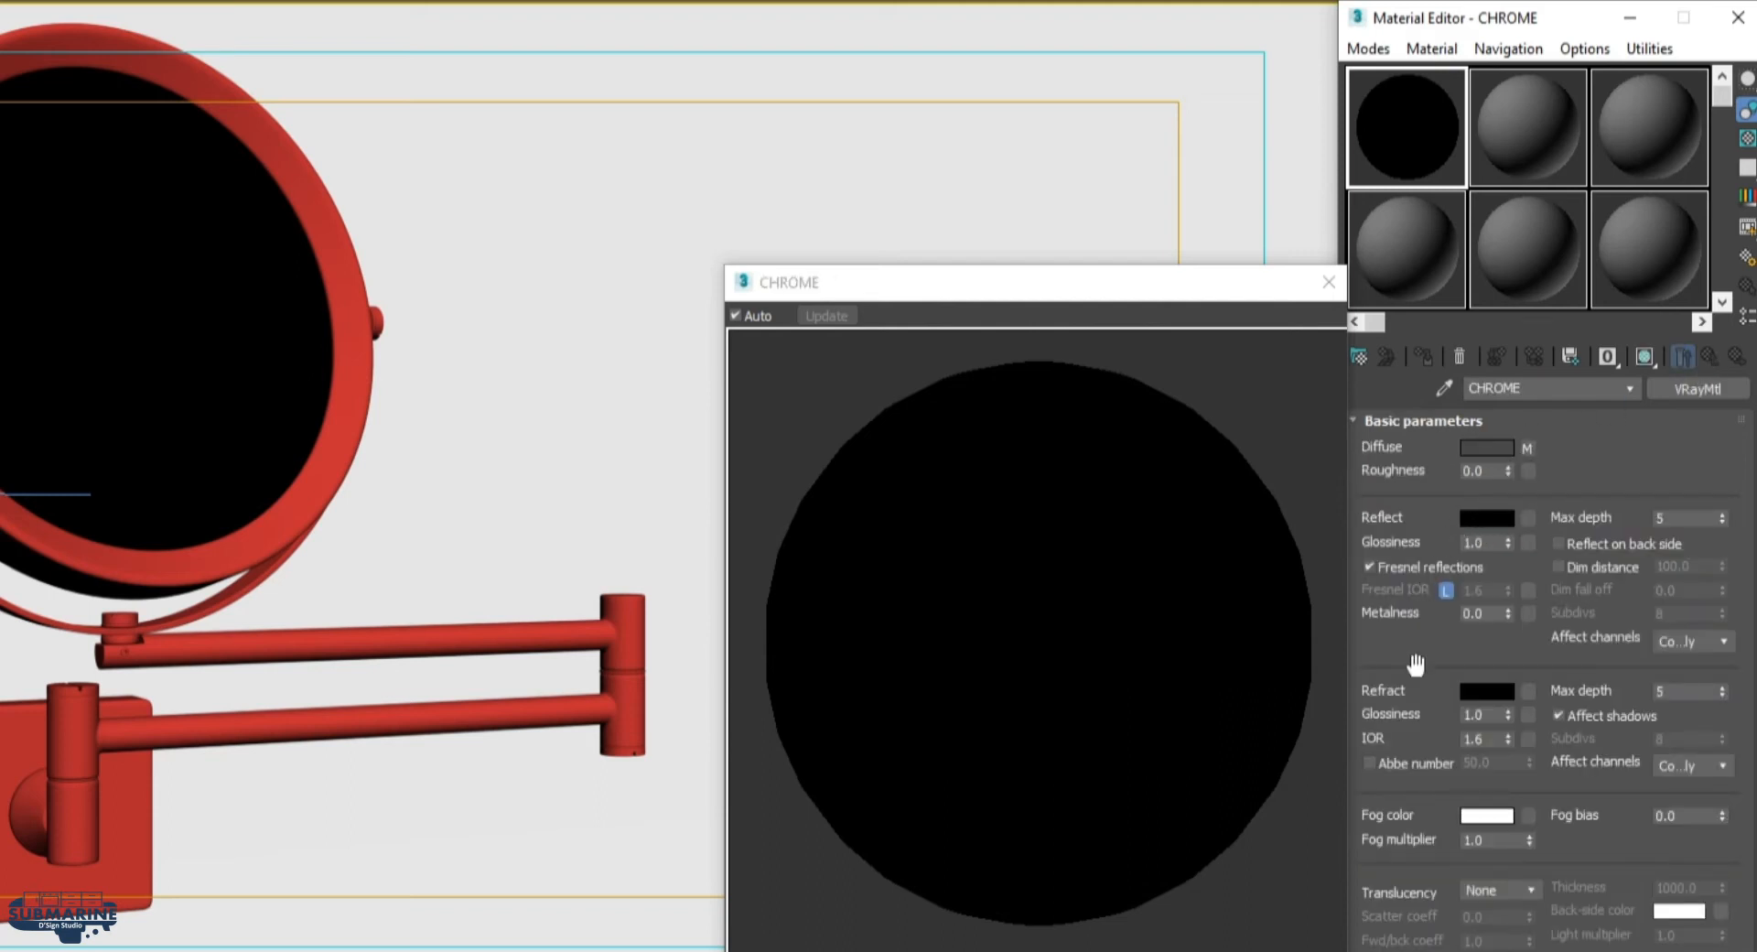
# Set the CHROME material's reflect colour to RGB 190, 190, 190
pyautogui.click(1483, 518)
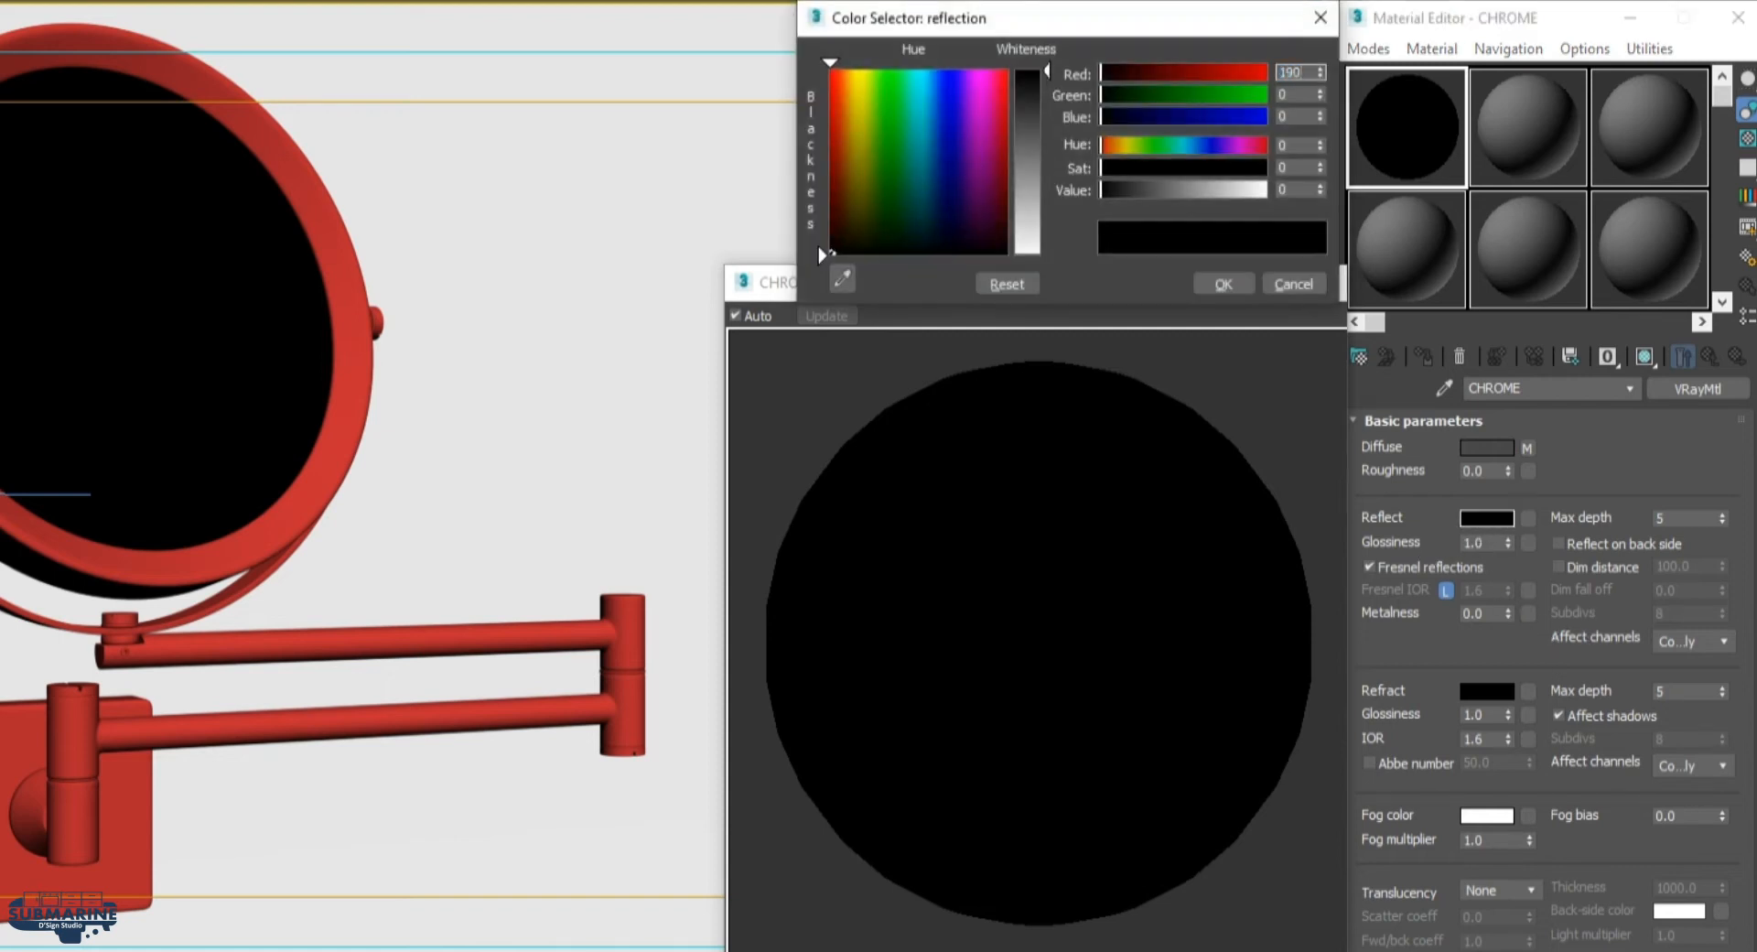
pyautogui.press('Tab')
pyautogui.write('190')
pyautogui.press('Tab')
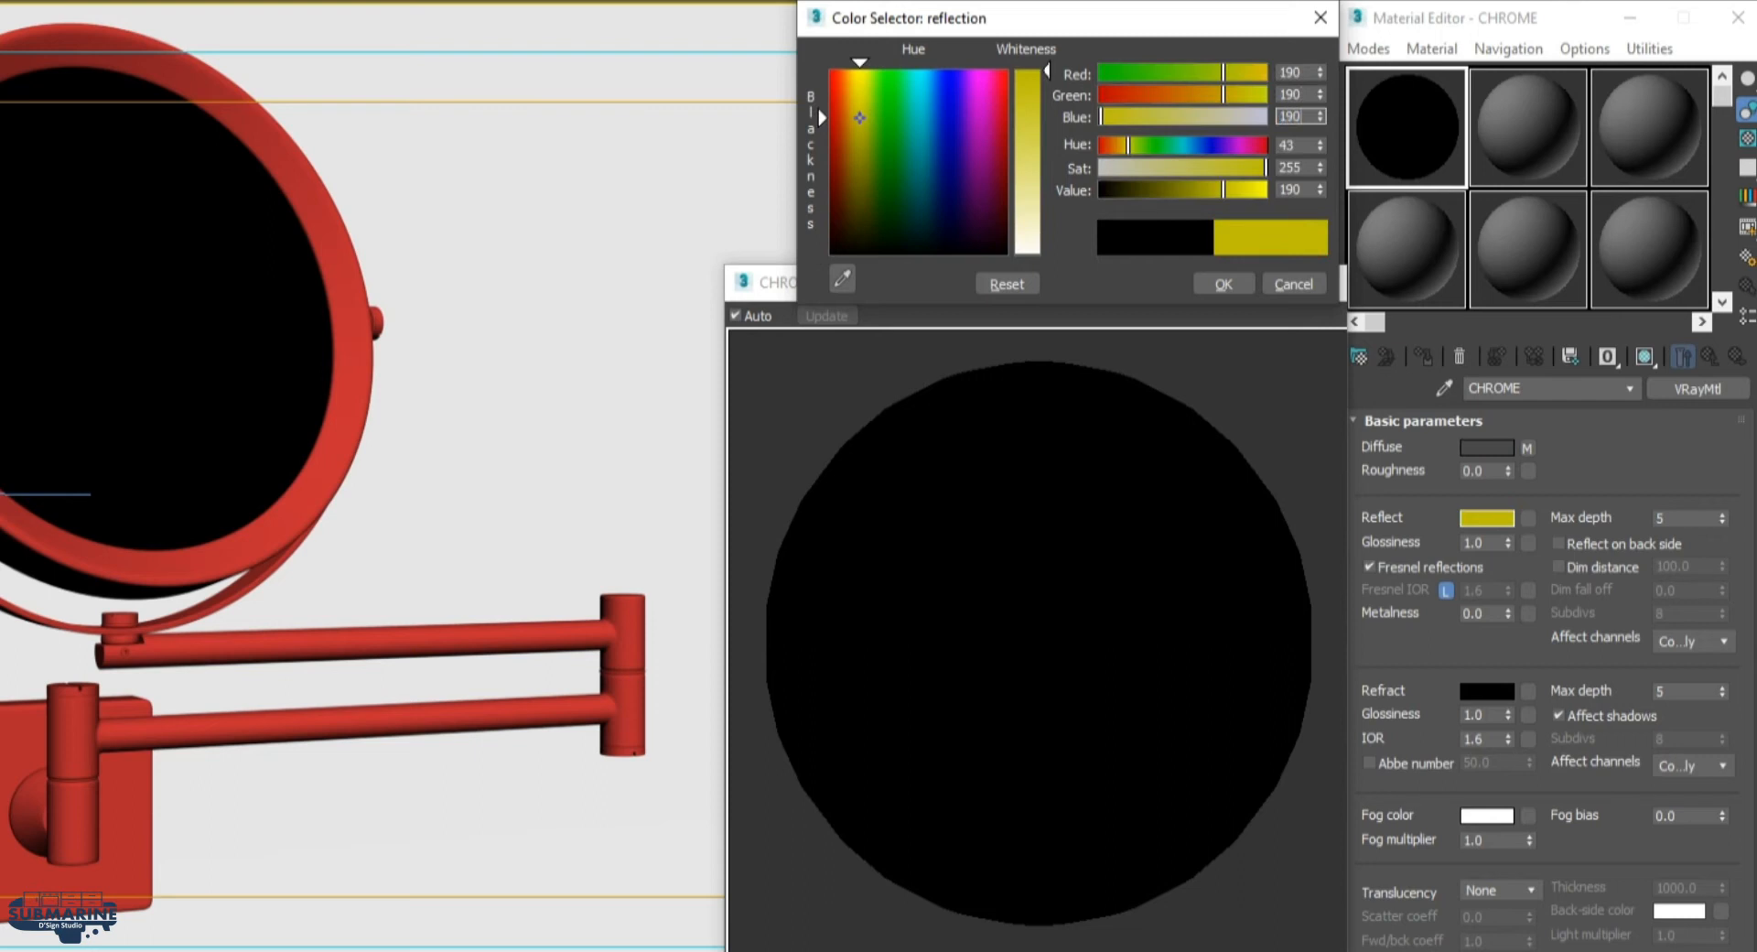
pyautogui.write('190')
pyautogui.press('Return')
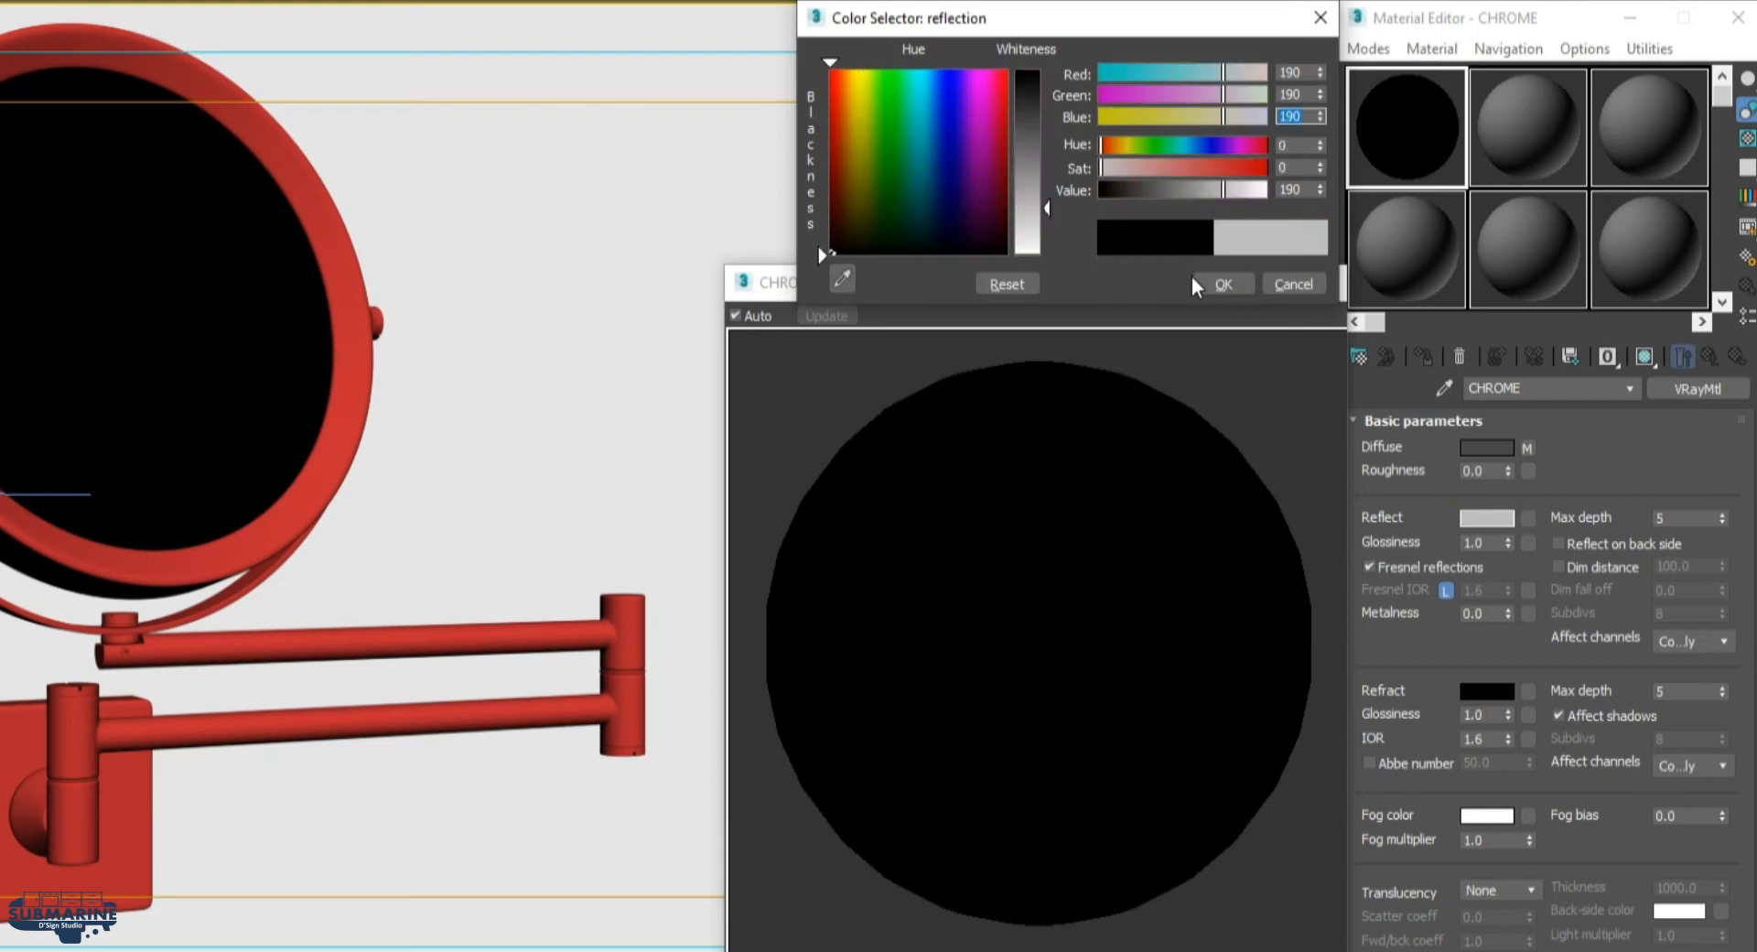
pyautogui.click(1219, 285)
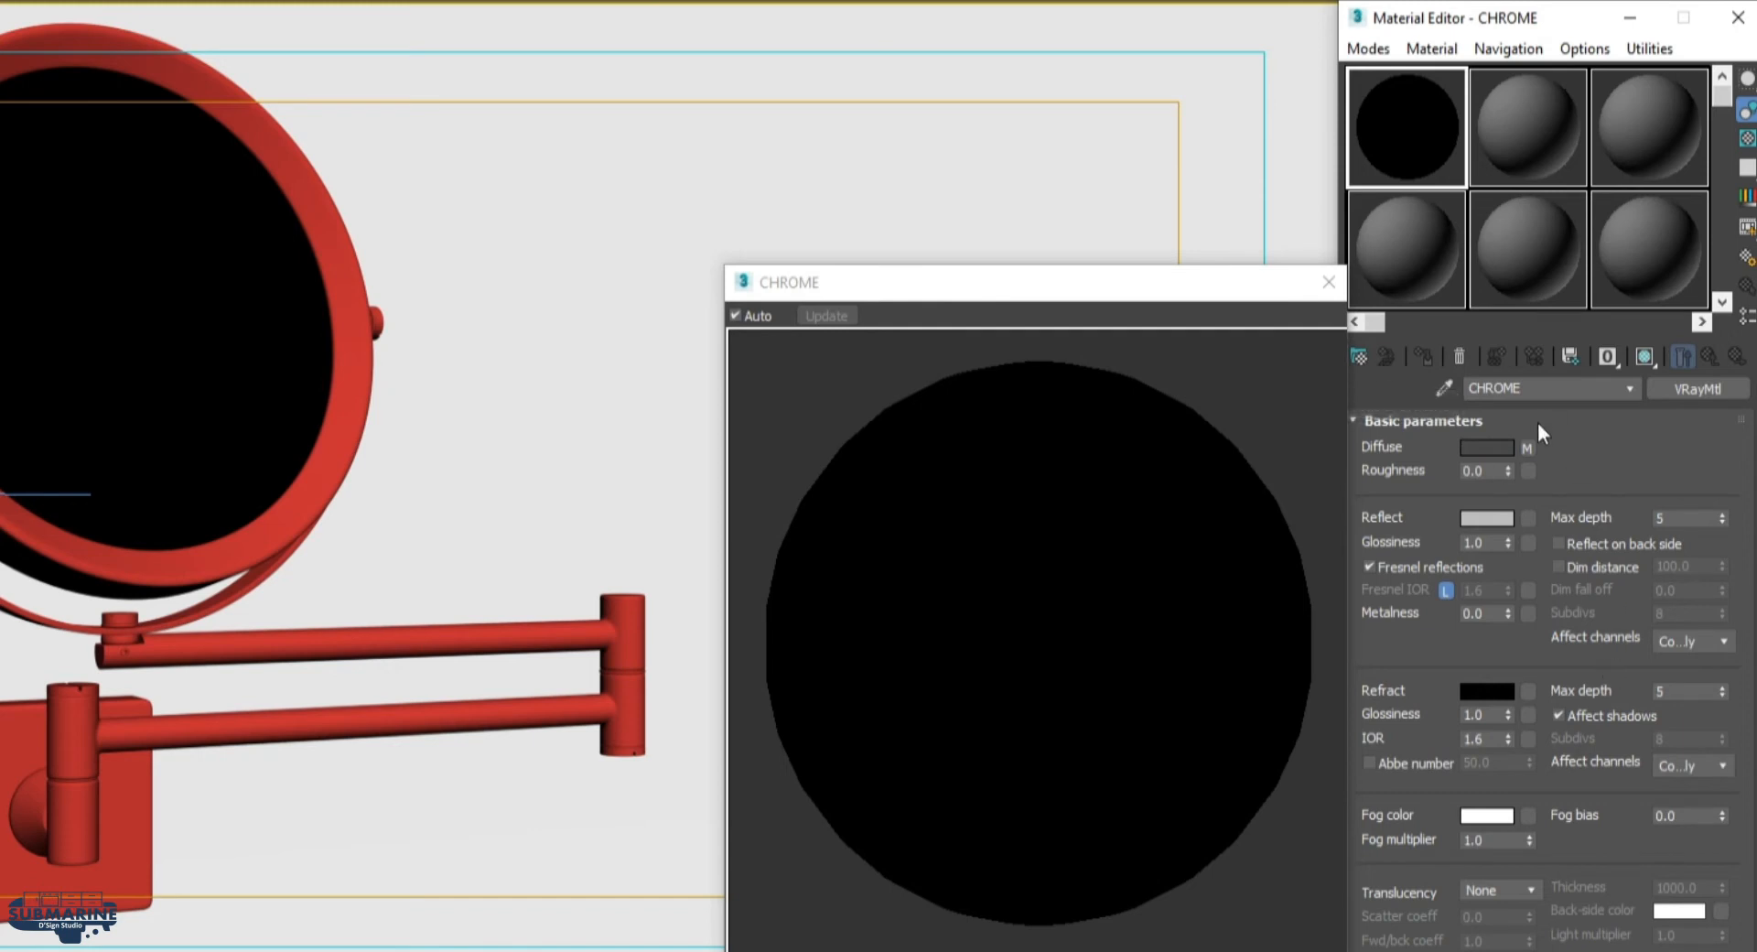
# Assign a Falloff map to the reflect slot and set its front colour to RGB 171, 171, 171
pyautogui.click(1527, 519)
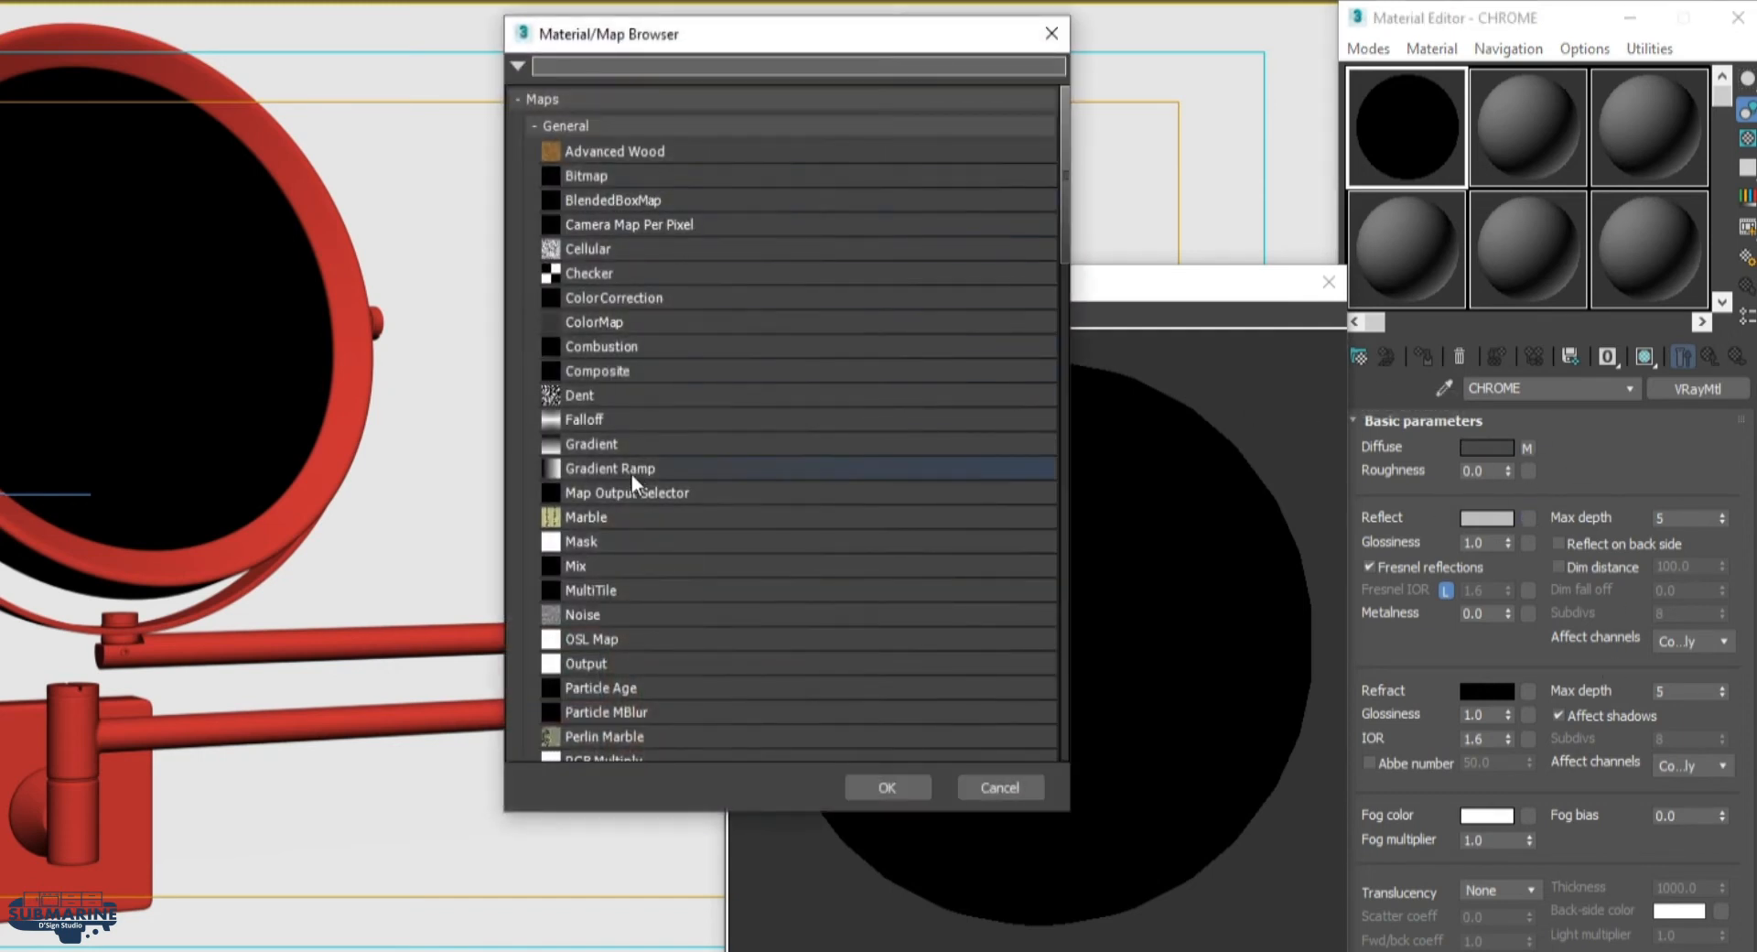
pyautogui.doubleClick(590, 420)
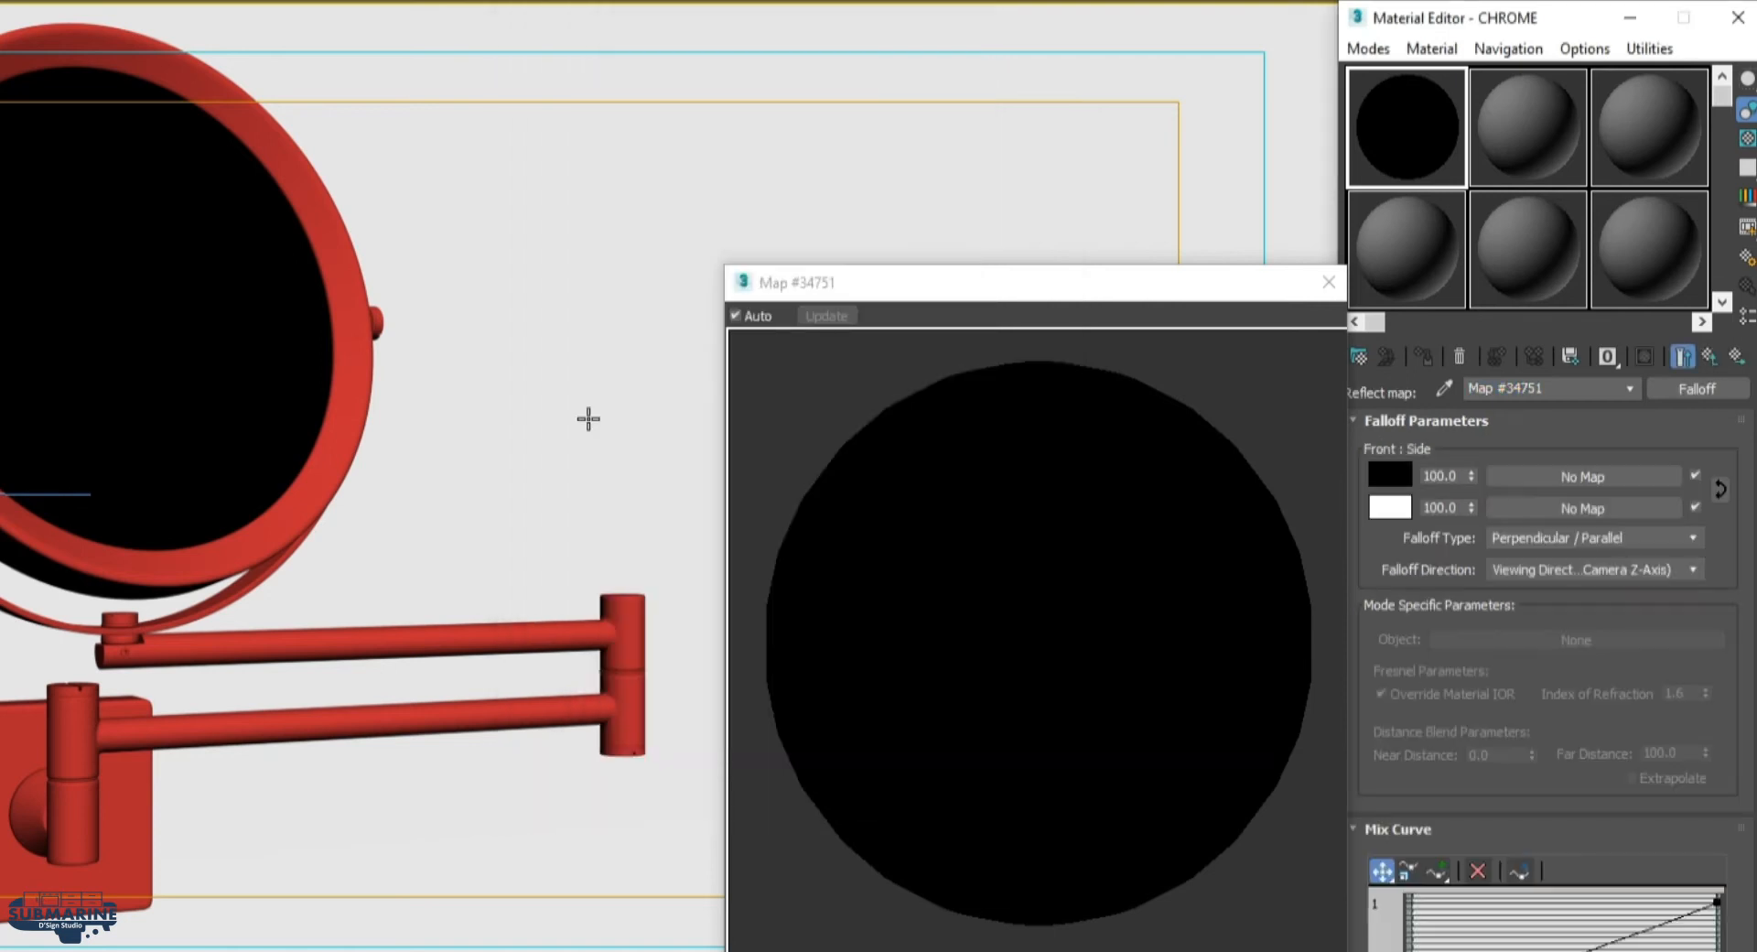
pyautogui.click(1380, 471)
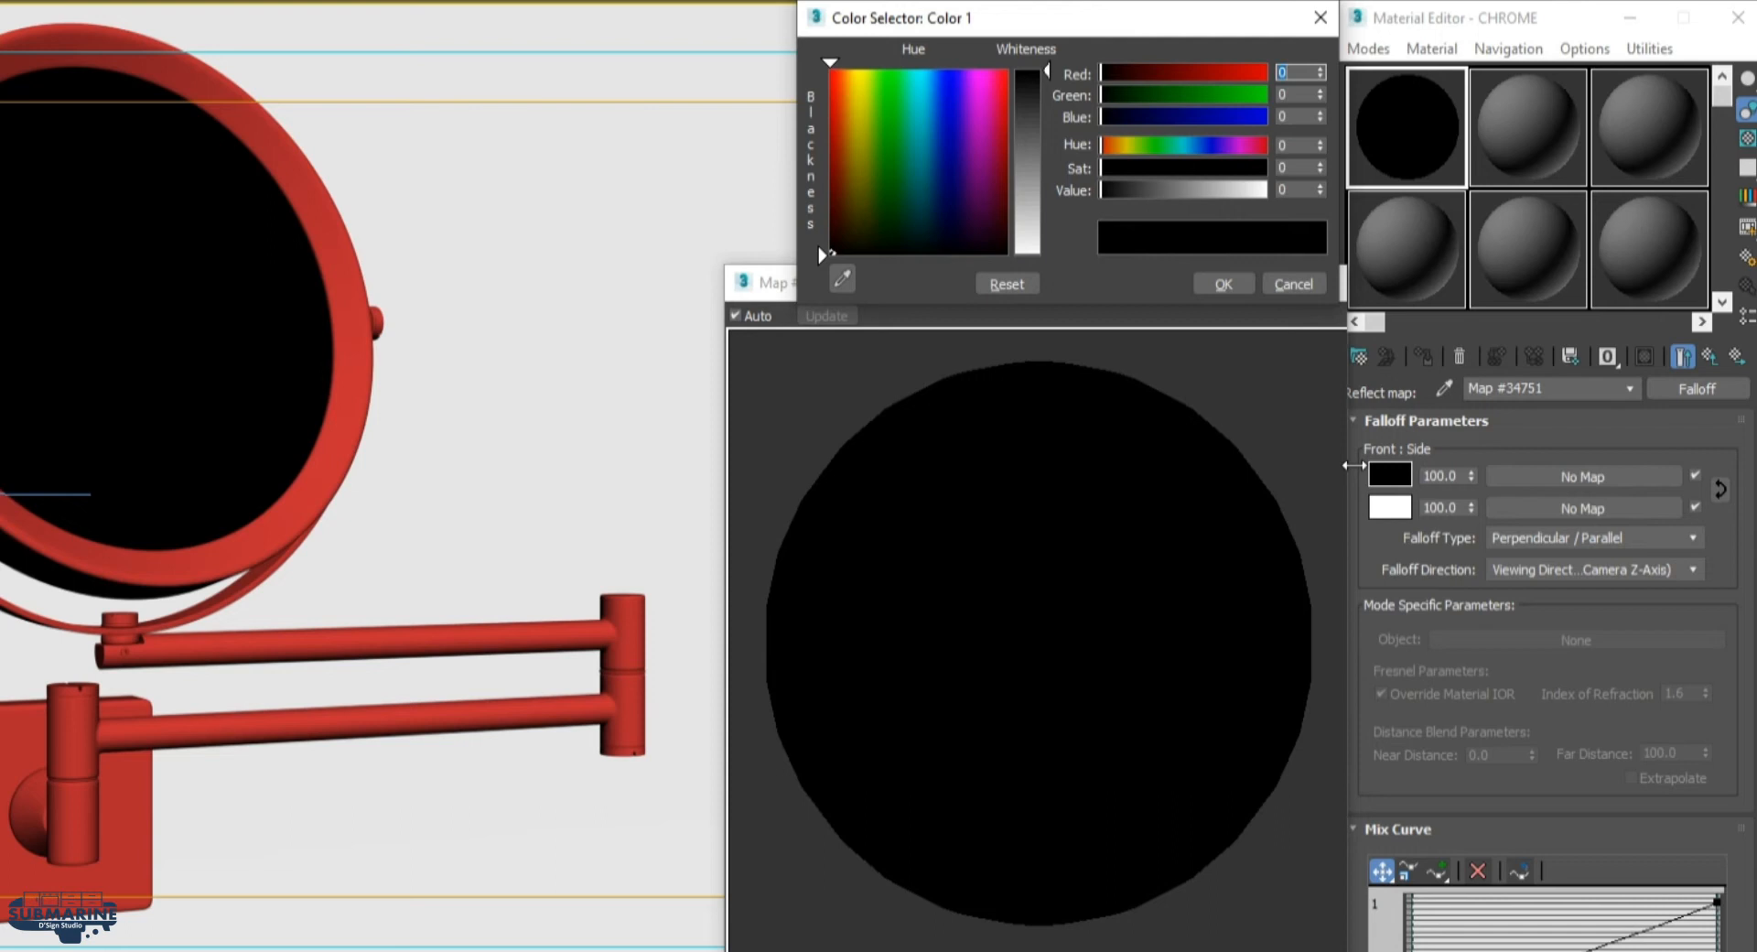
pyautogui.write('171')
pyautogui.press('Tab')
pyautogui.write('171')
pyautogui.press('Tab')
pyautogui.write('171')
pyautogui.press('Return')
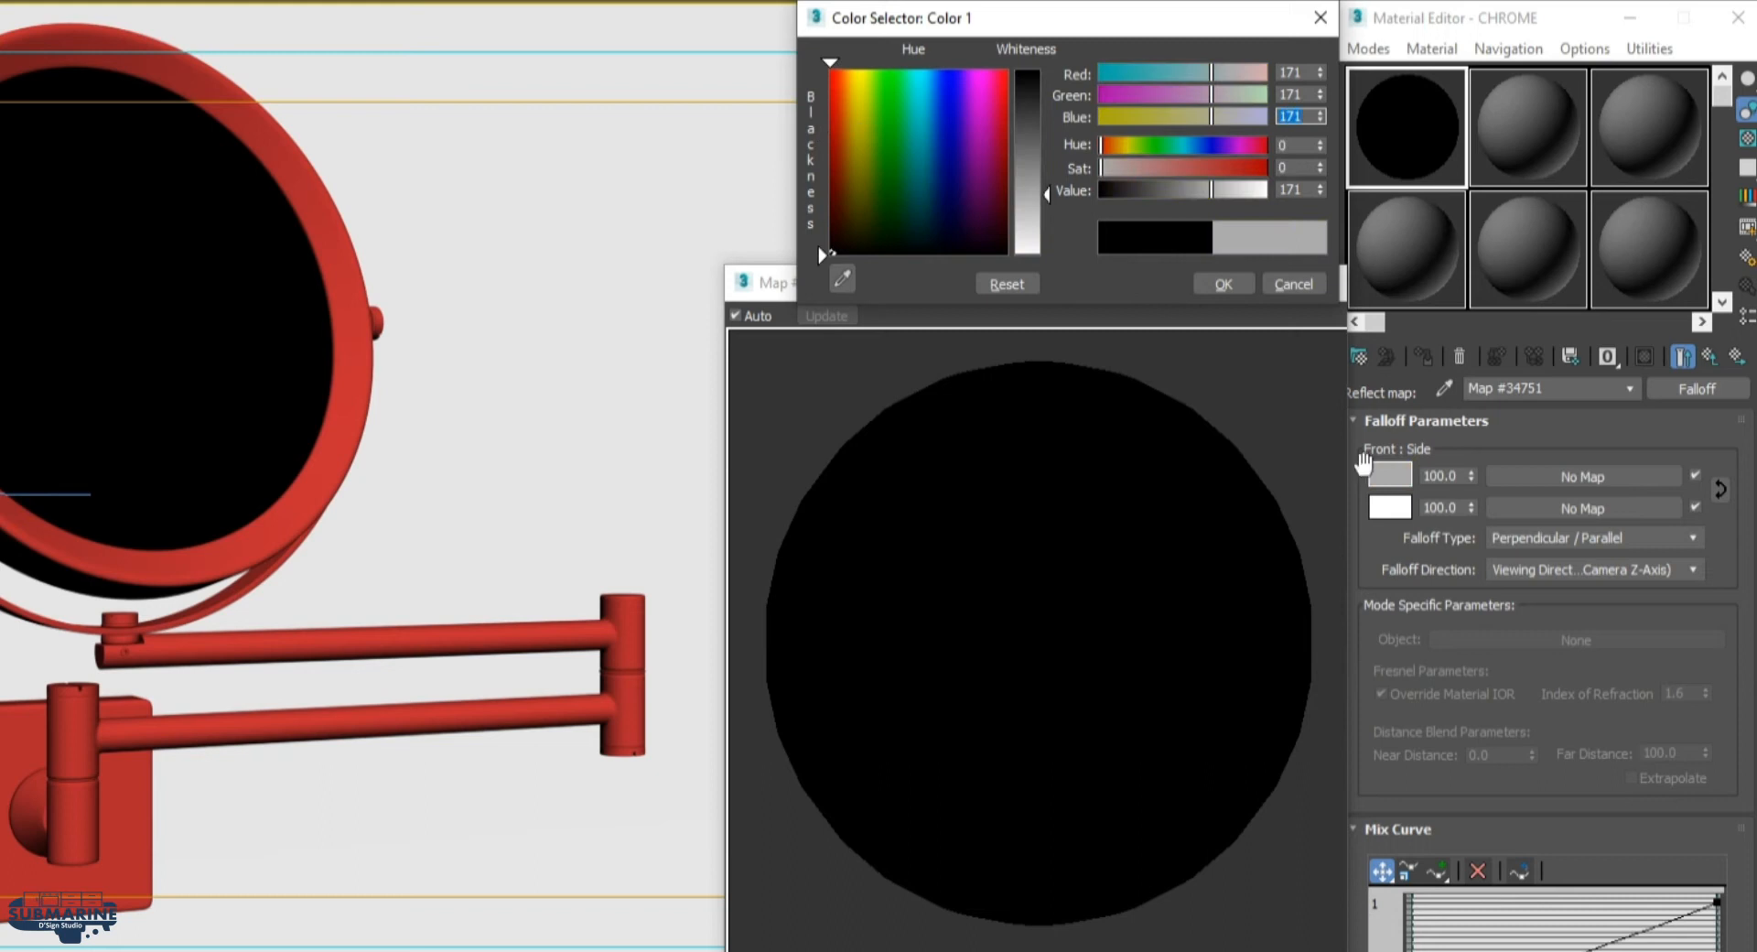
pyautogui.click(1226, 285)
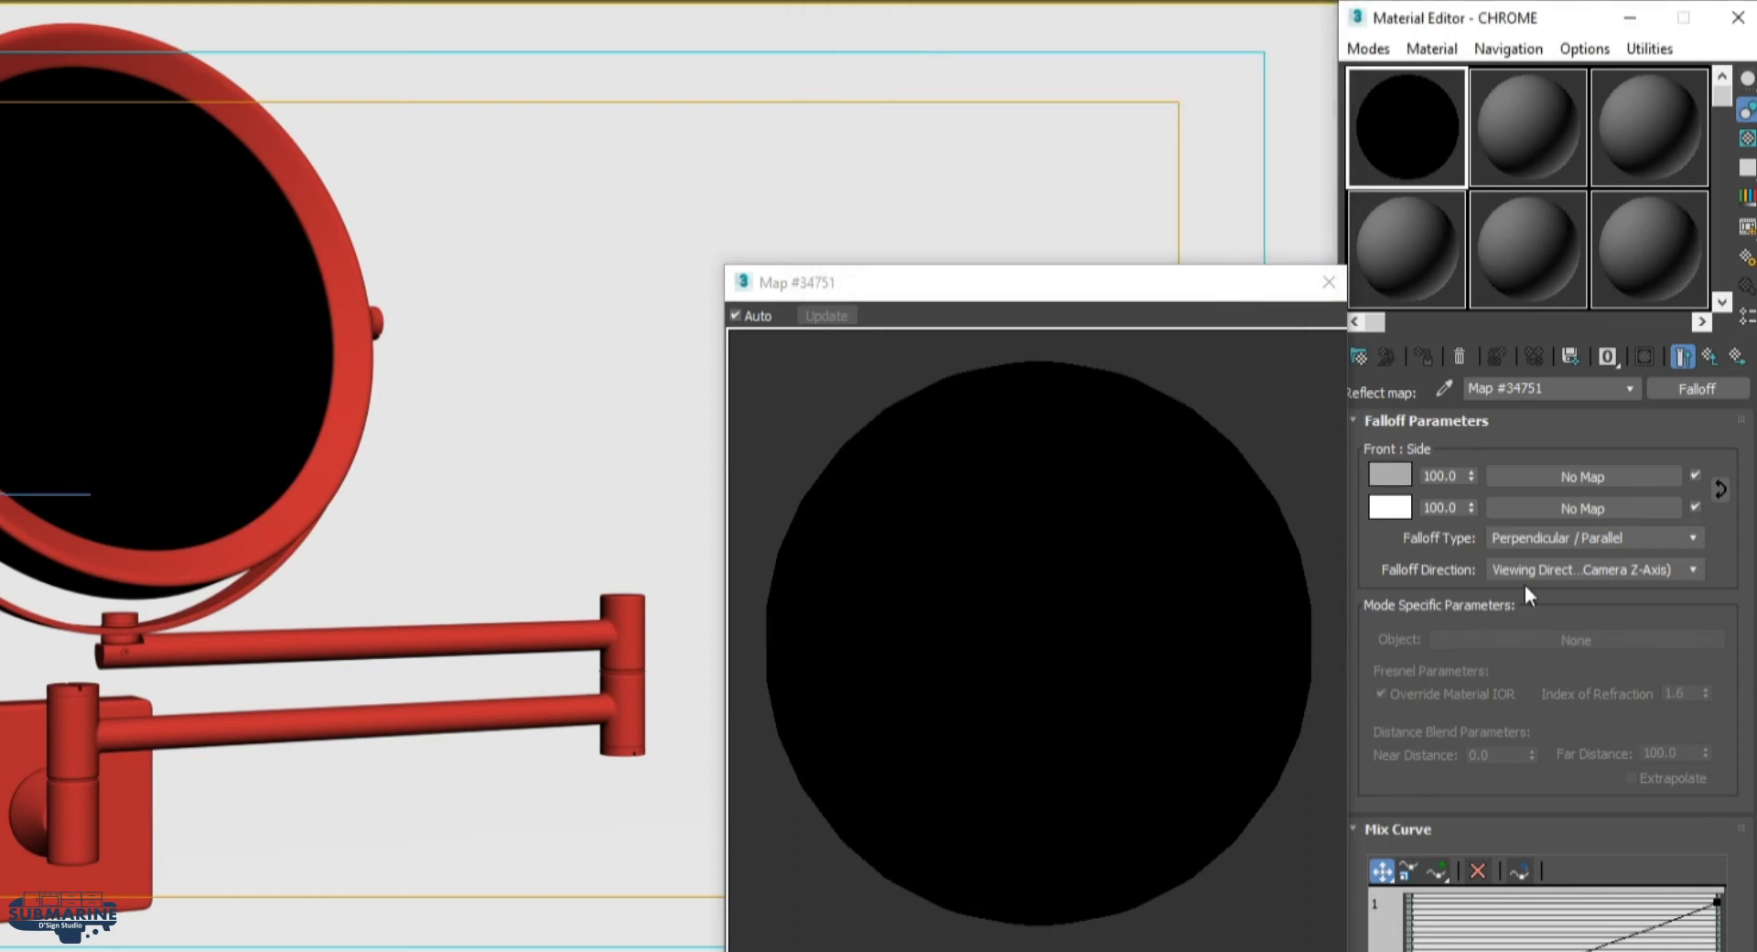
# Set the reflect Falloff's side colour to RGB 94, 94, 94
pyautogui.click(1396, 511)
pyautogui.write('94')
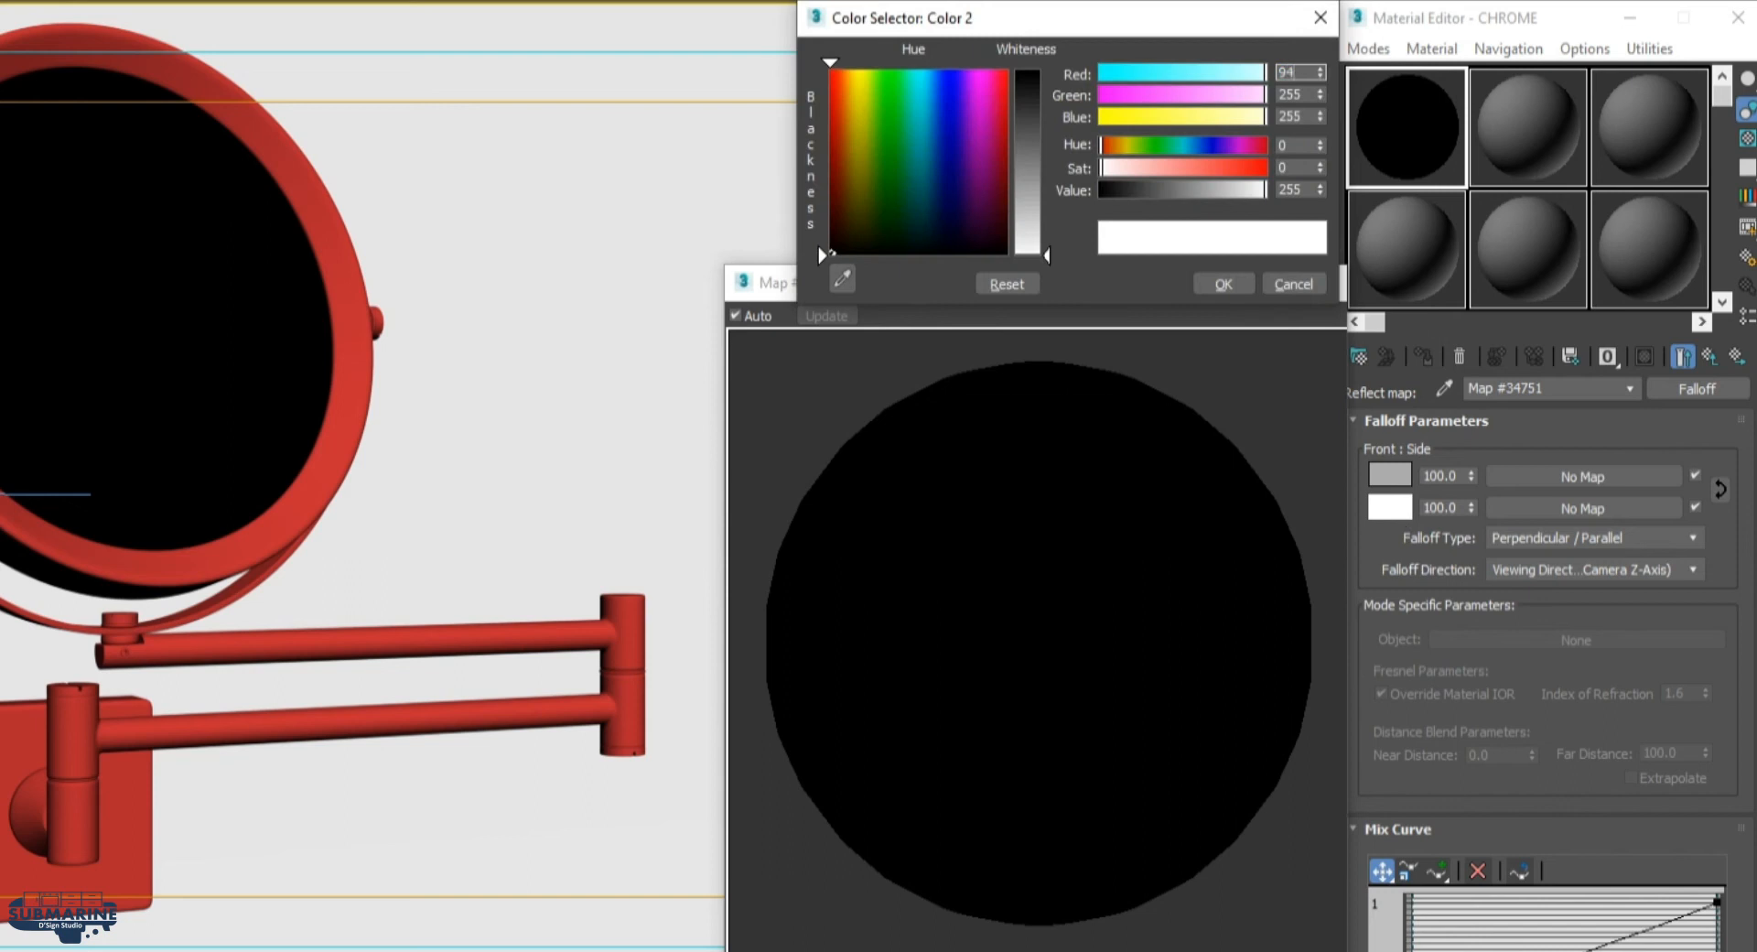
pyautogui.press('Tab')
pyautogui.write('94')
pyautogui.press('Tab')
pyautogui.write('94')
pyautogui.press('Return')
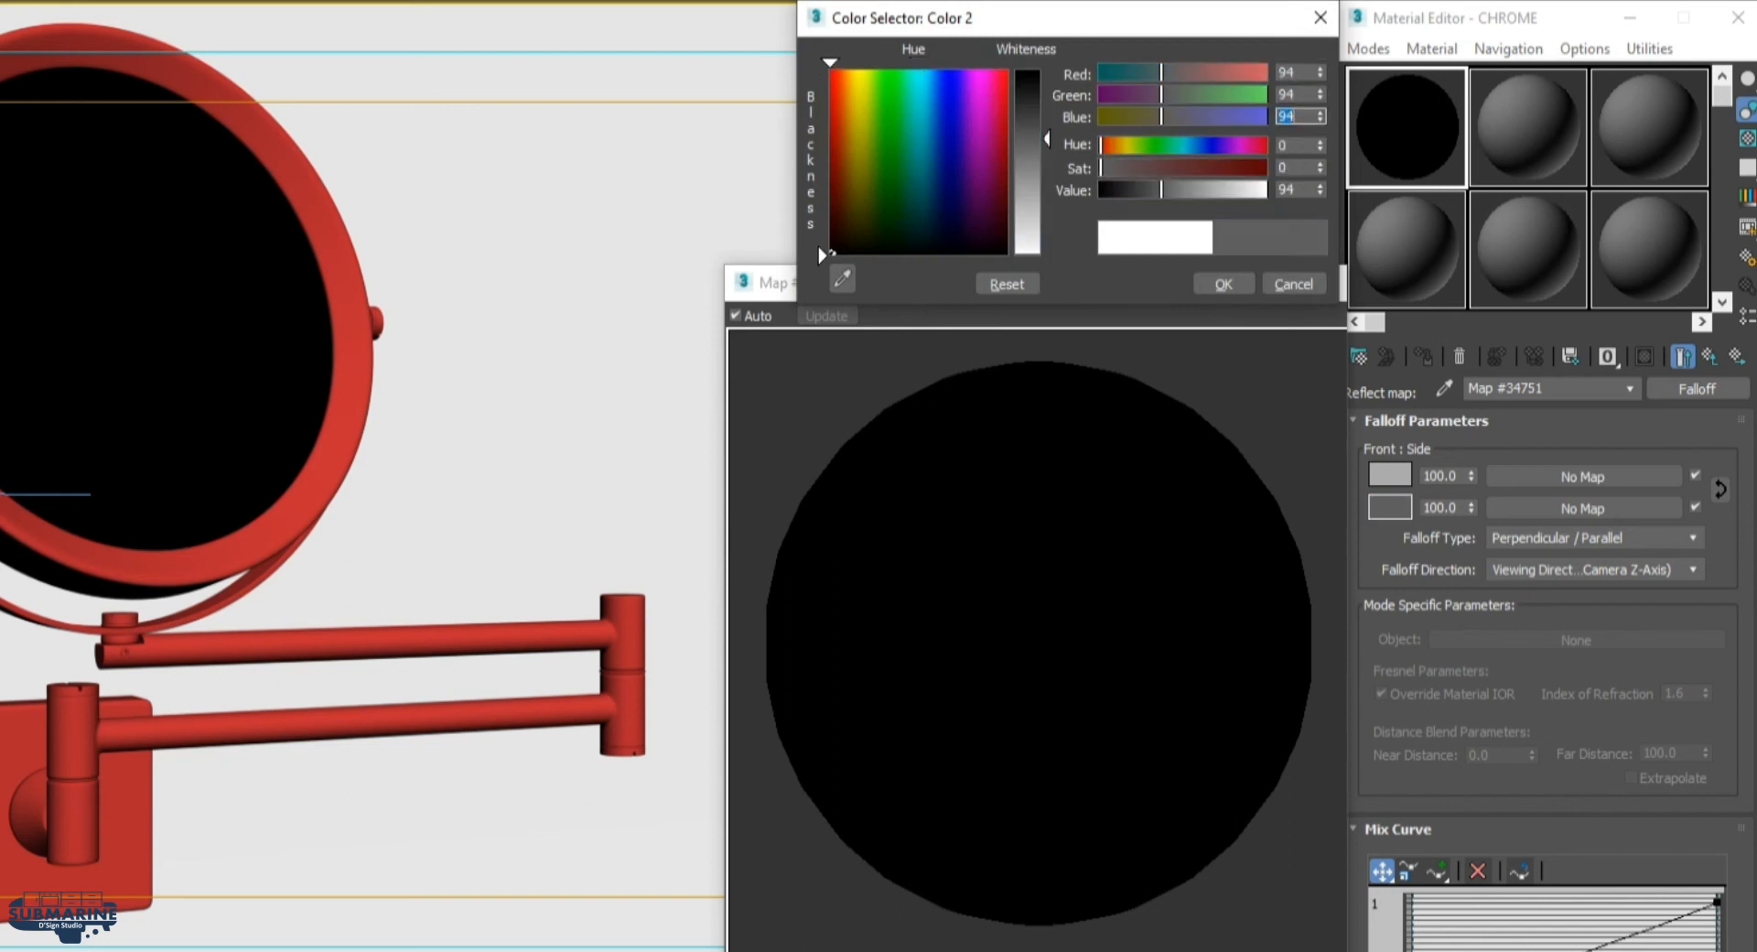
pyautogui.click(1236, 288)
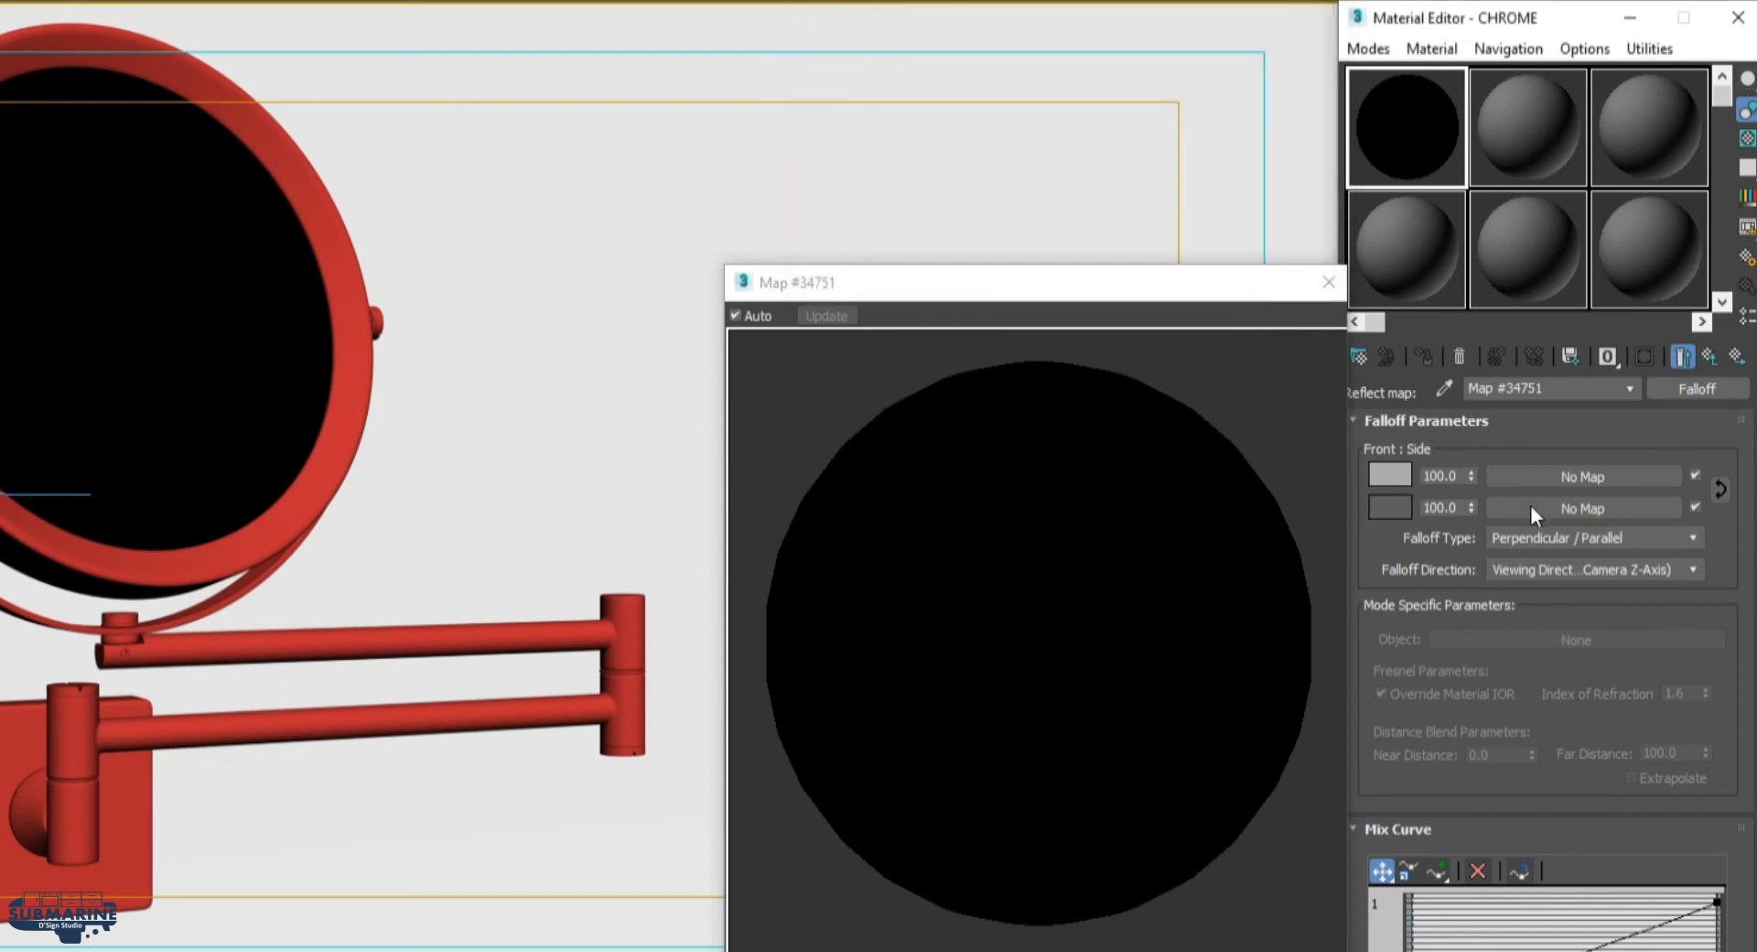
# Convert the mix curve's end point to Bezier-Corner and pull its handle toward the curve's start so the curve bows strongly upward
pyautogui.moveTo(1627, 643); pyautogui.dragTo(1602, 354)
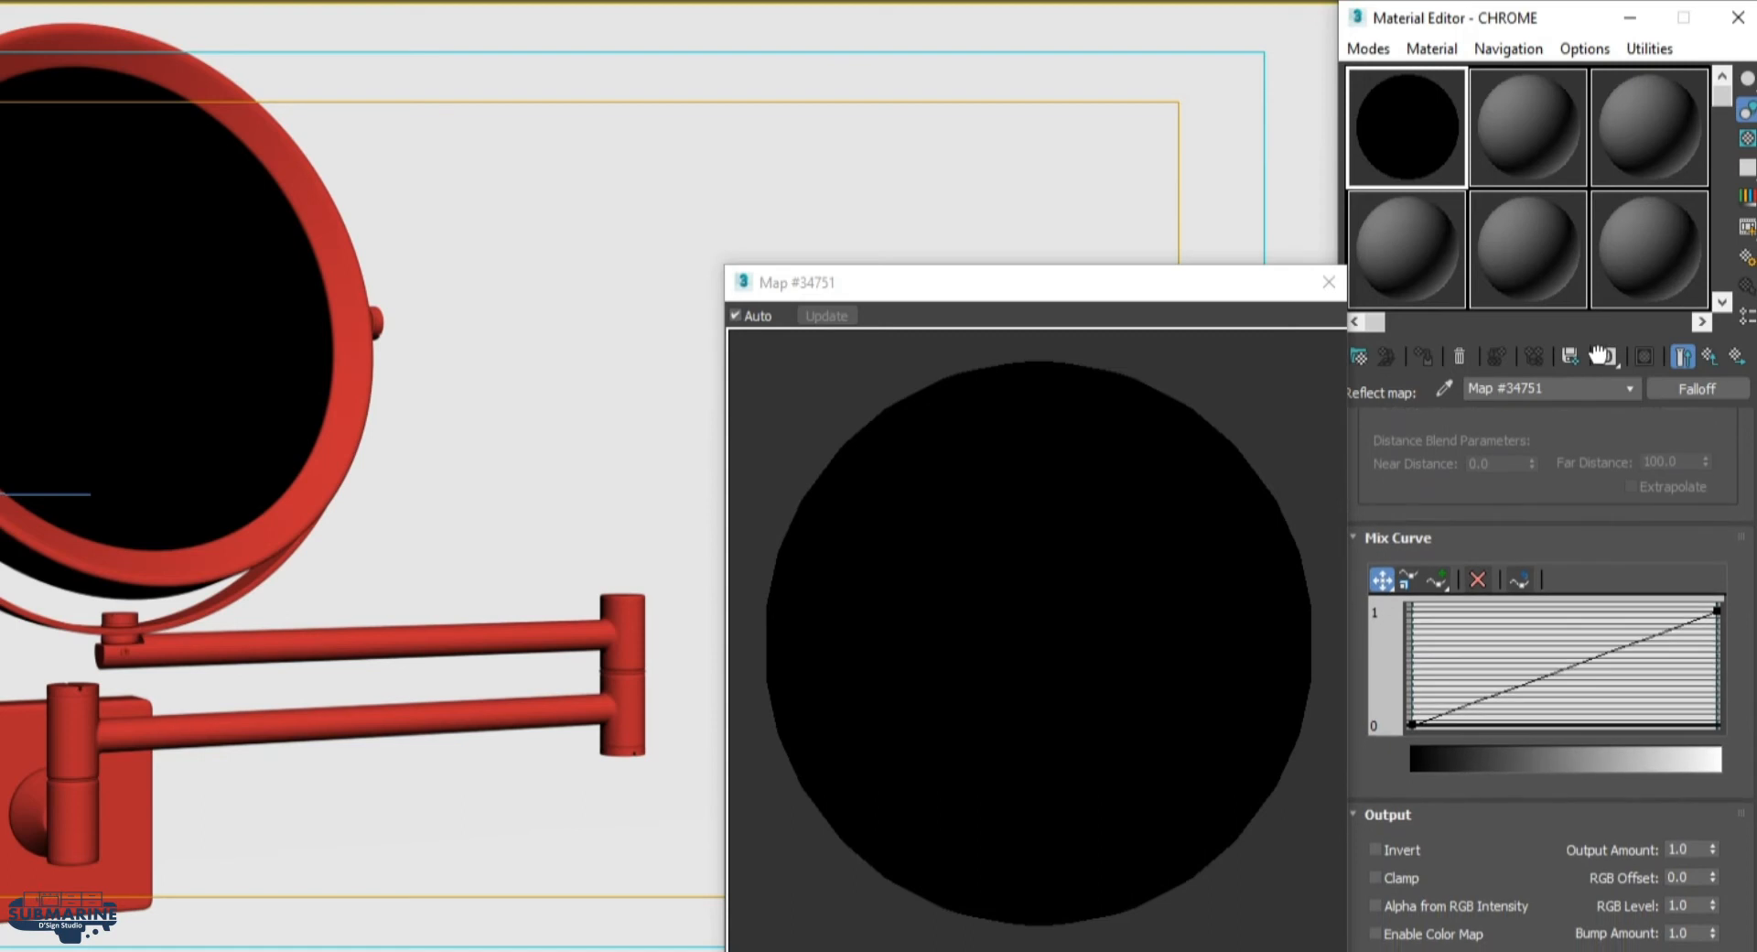
pyautogui.rightClick(1719, 607)
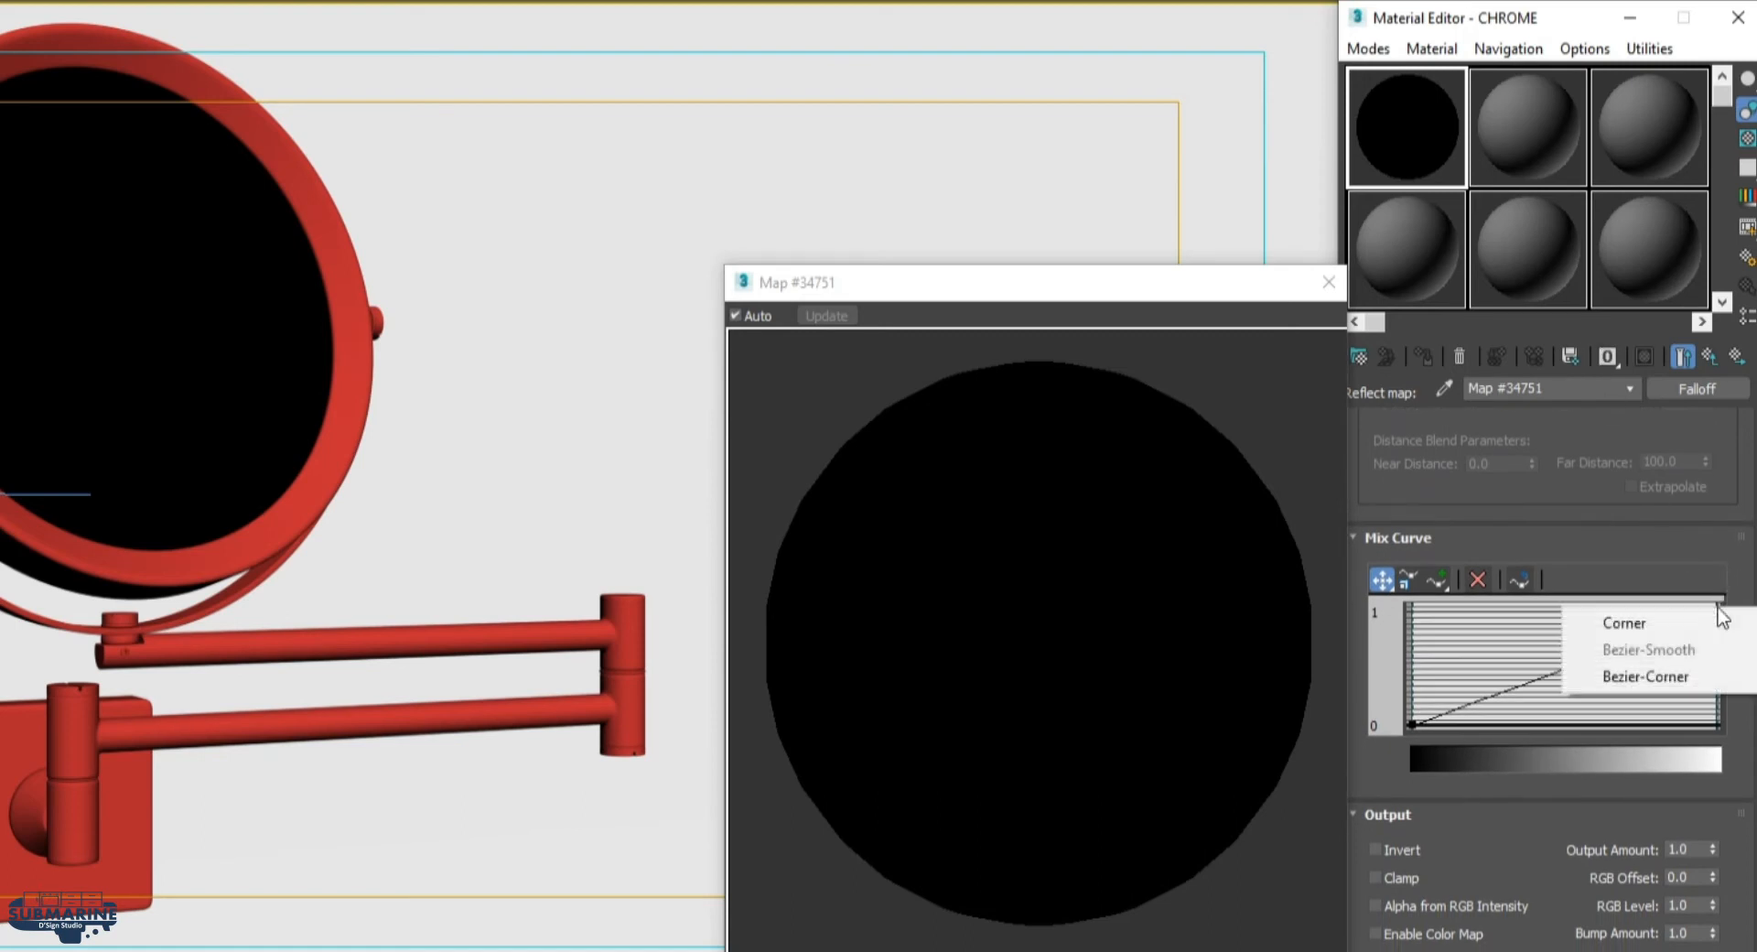
pyautogui.click(1680, 677)
pyautogui.moveTo(1641, 639); pyautogui.dragTo(1454, 610)
pyautogui.moveTo(1449, 548); pyautogui.dragTo(1435, 537)
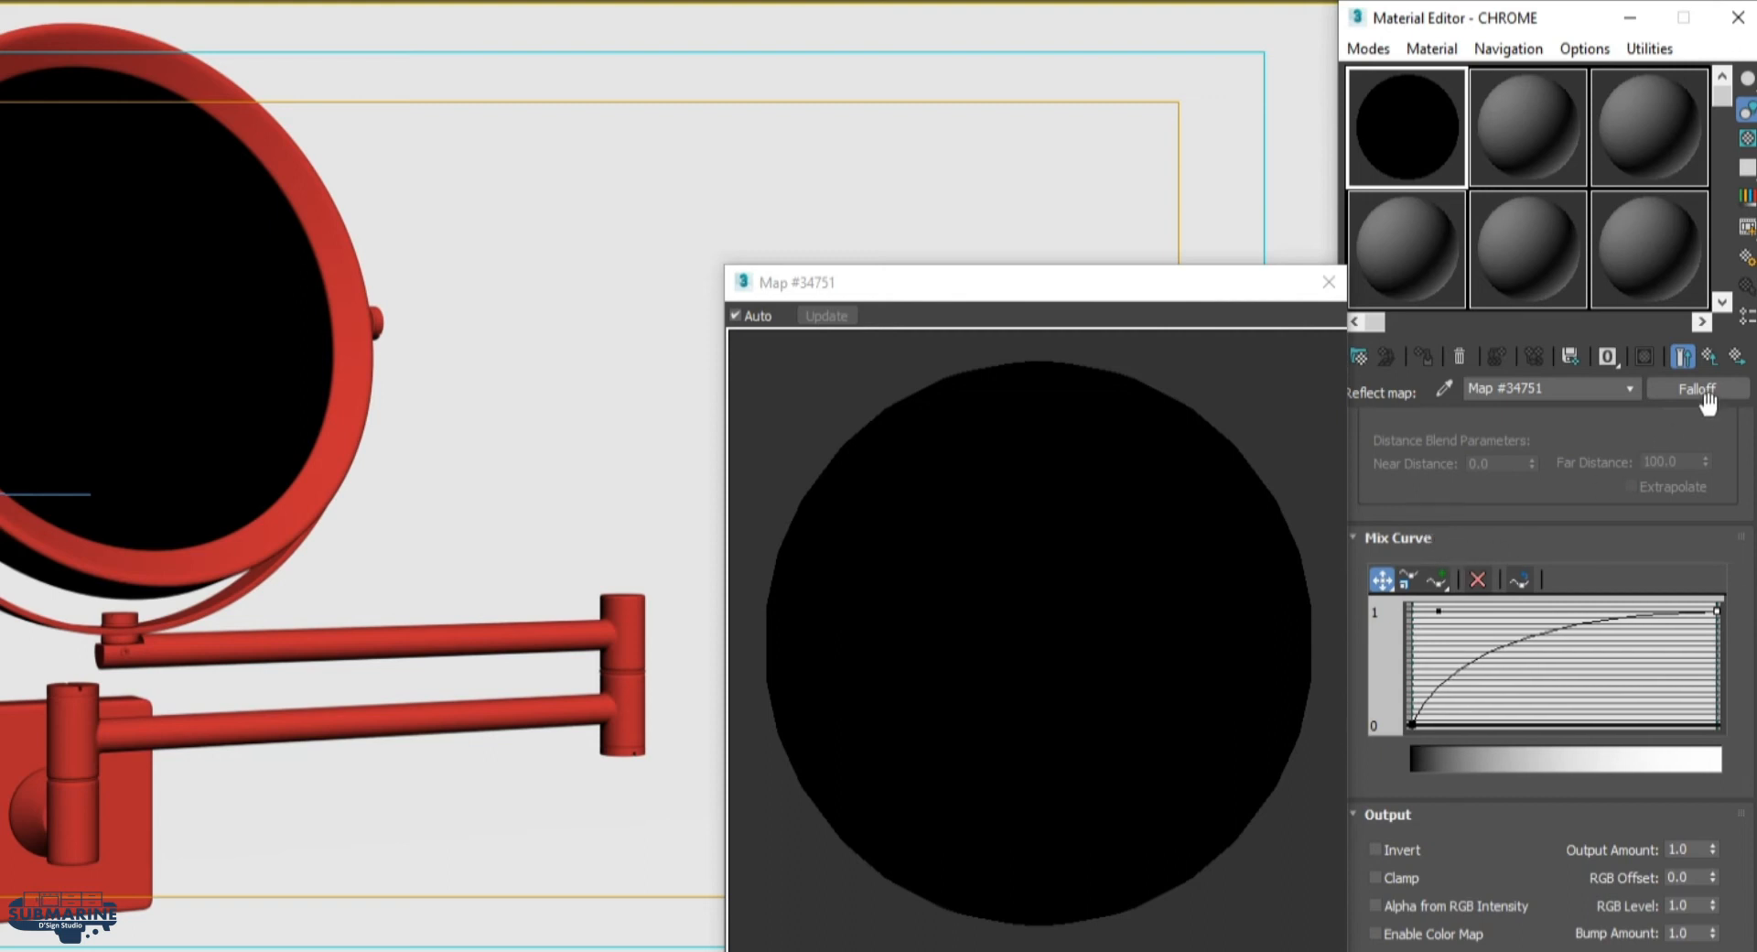
# Set the CHROME material's reflection glossiness to 0.95 and turn off Fresnel reflections, with the checkered background shown in its sample
pyautogui.click(1711, 356)
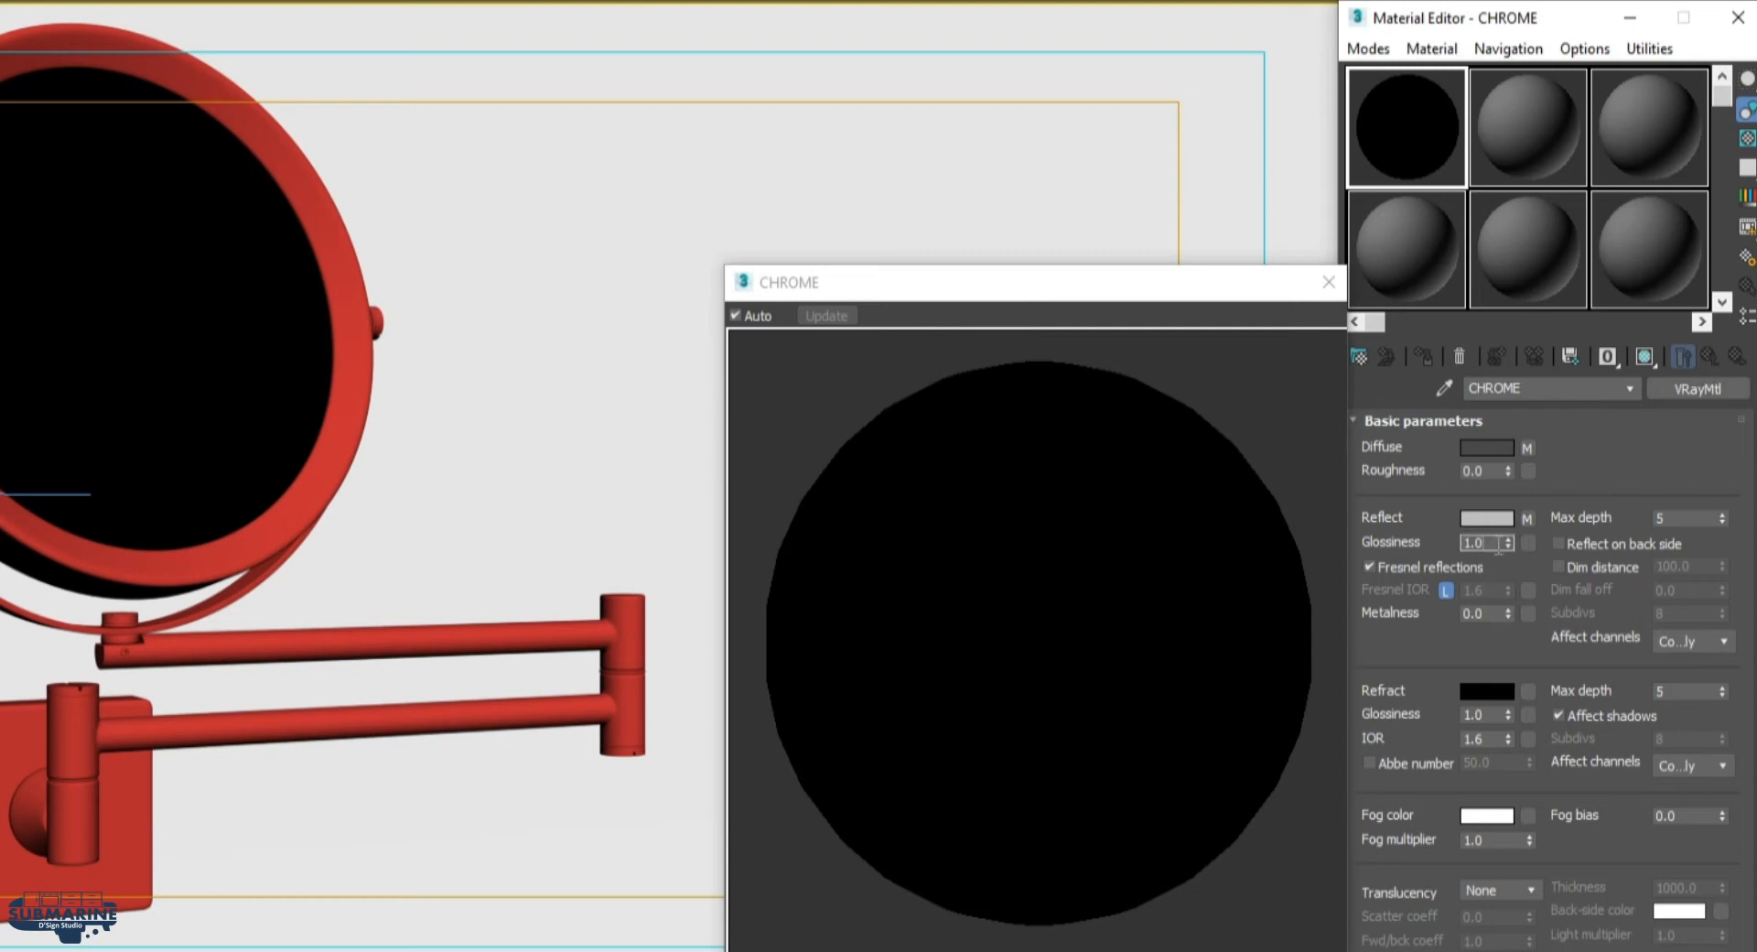
pyautogui.write('0.95')
pyautogui.press('Return')
pyautogui.click(1748, 139)
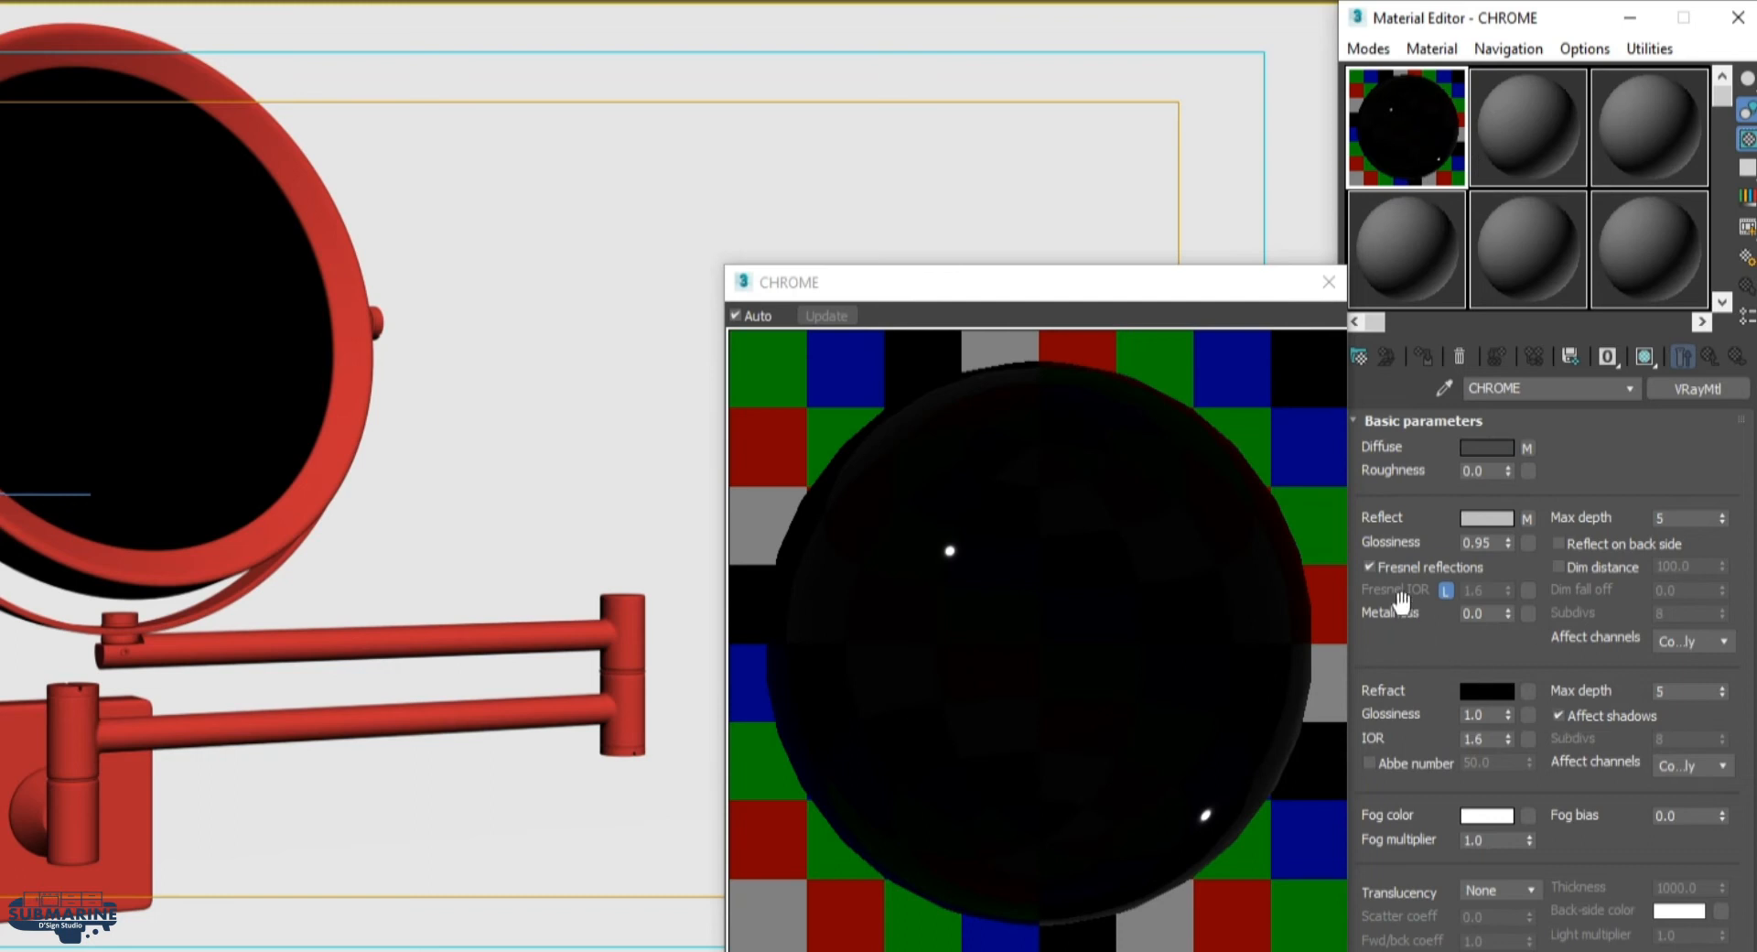
pyautogui.click(1419, 568)
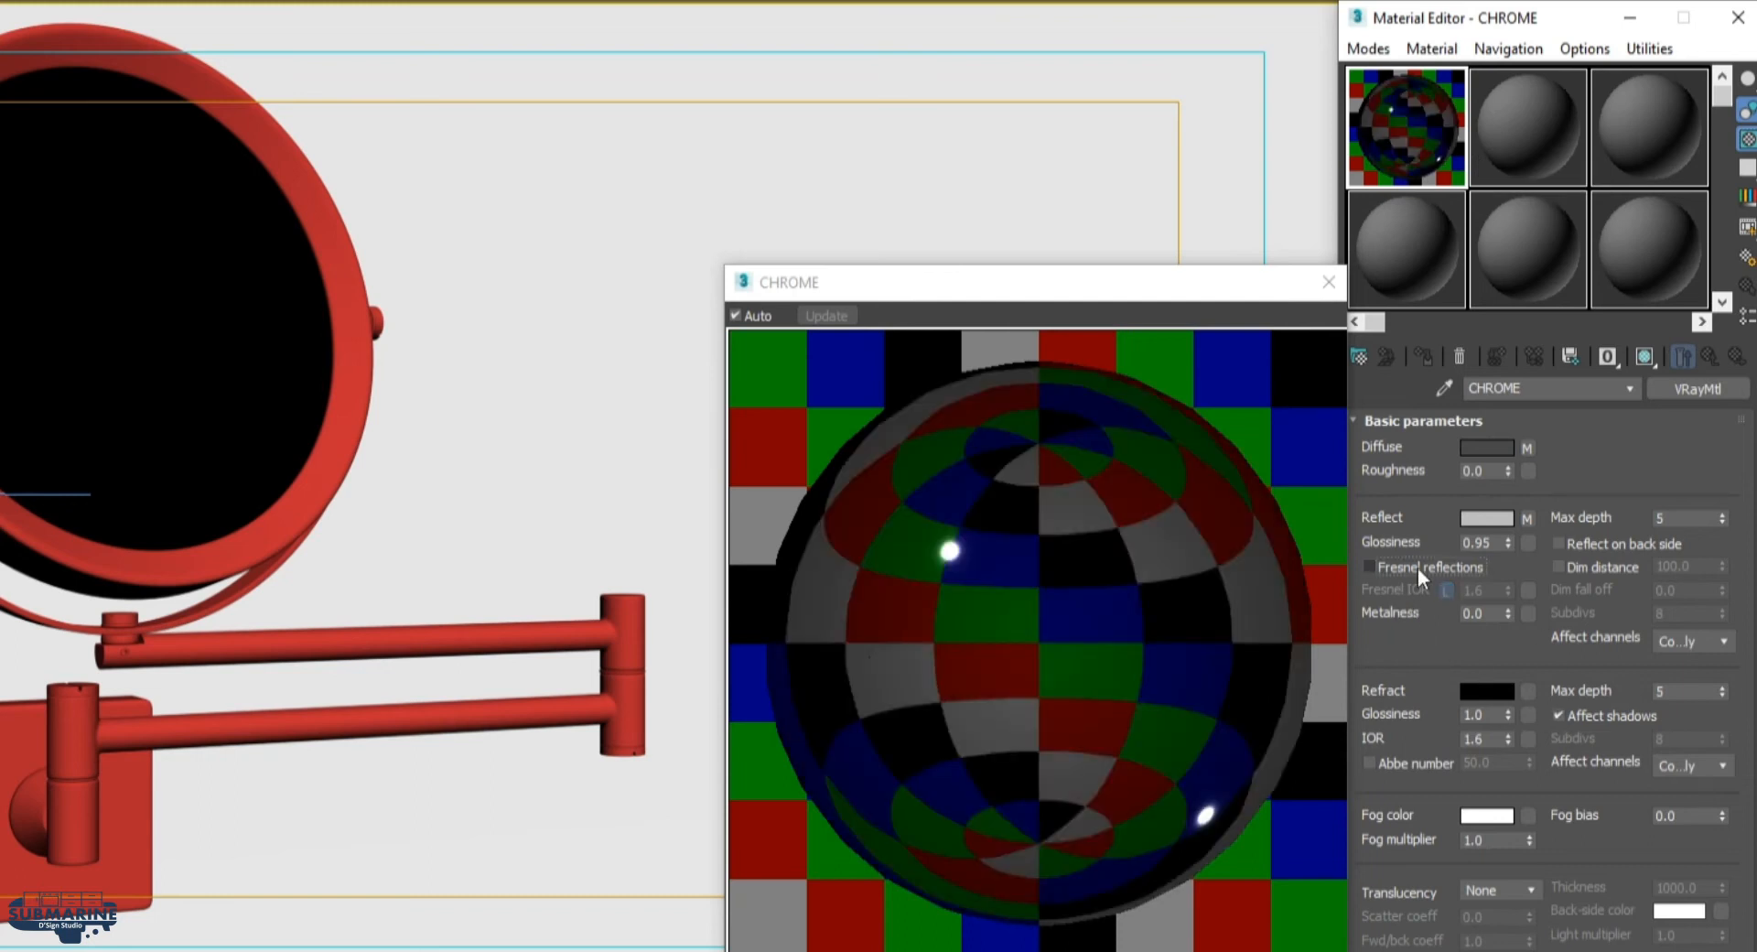
# Turn off Affect shadows for the CHROME material's refraction and set its BRDF type to Blinn
pyautogui.click(1567, 715)
pyautogui.scroll(-3, 1583, 793)
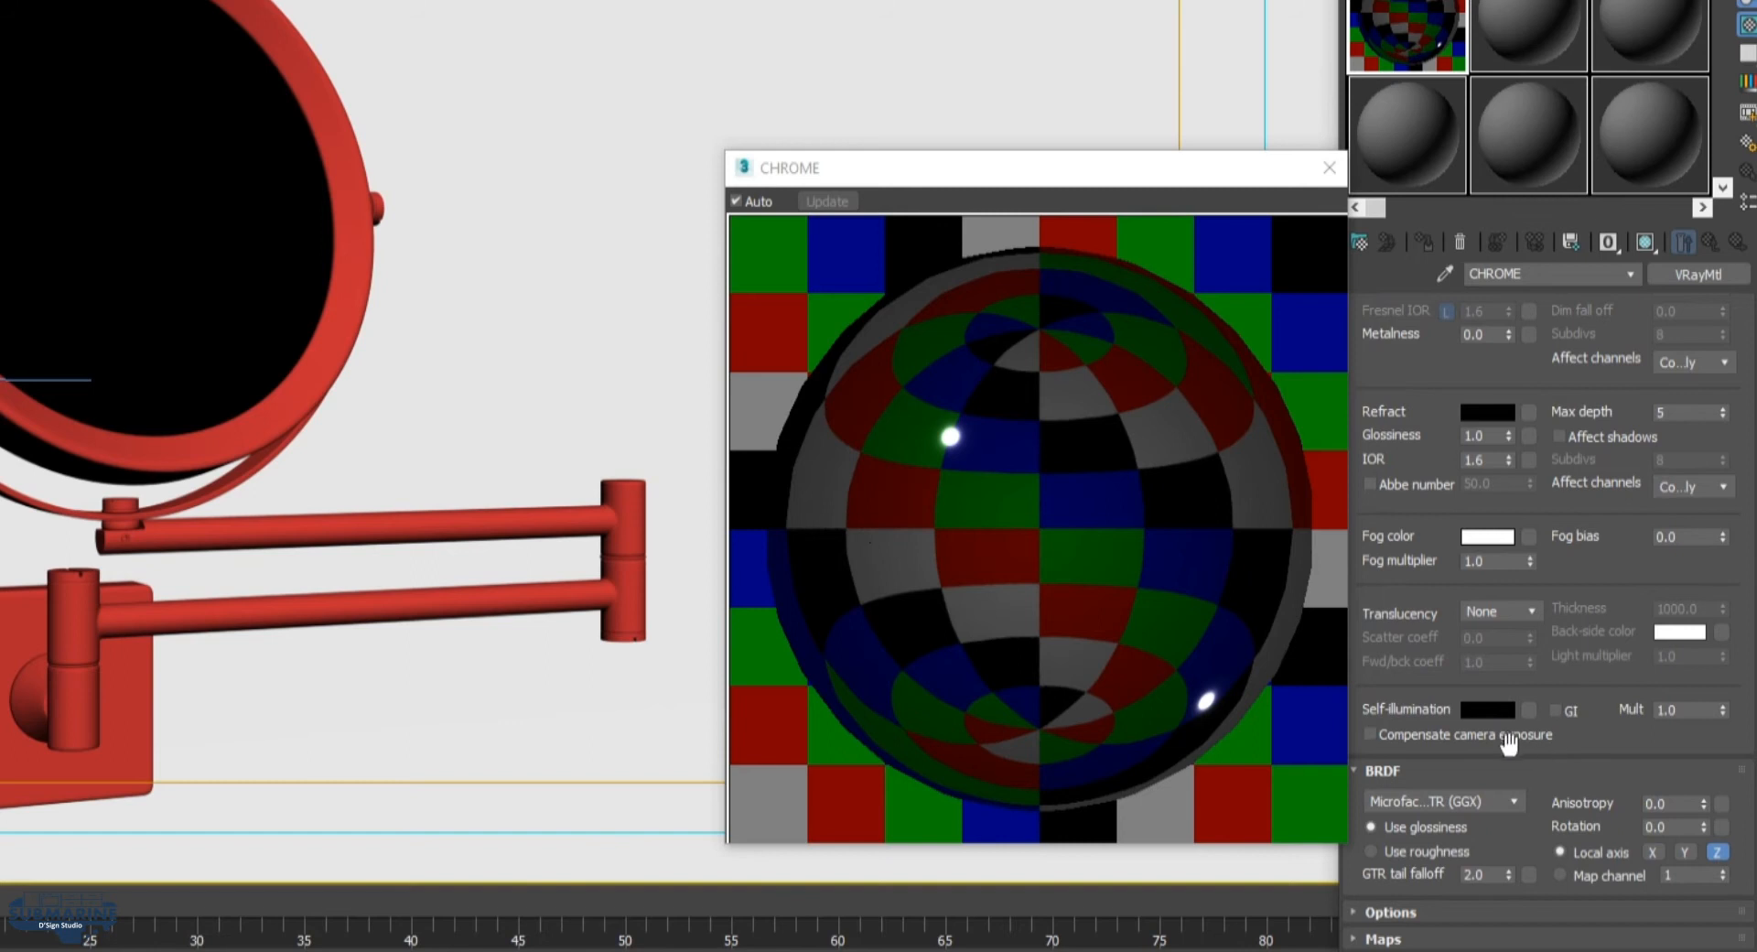
pyautogui.click(1457, 802)
pyautogui.click(1386, 840)
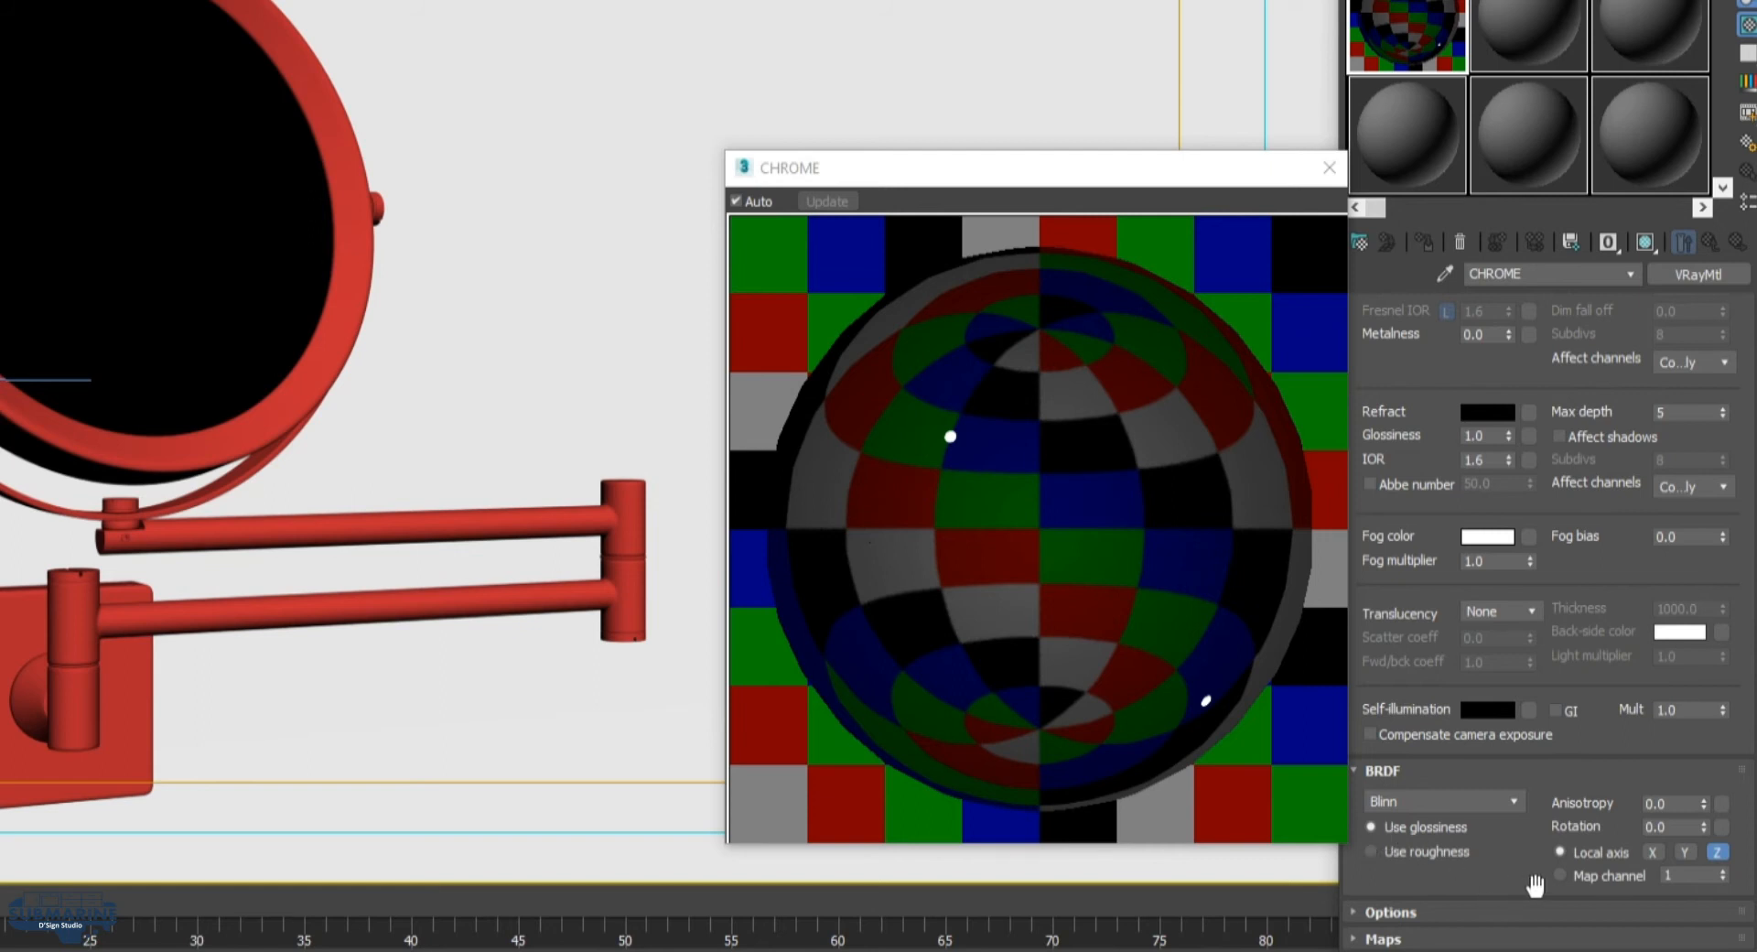
# Set the CHROME material's cutoff to 0.01 and turn off fog system units scaling
pyautogui.click(1466, 908)
pyautogui.doubleClick(1498, 825)
pyautogui.write('0.01')
pyautogui.click(1610, 821)
pyautogui.click(1453, 875)
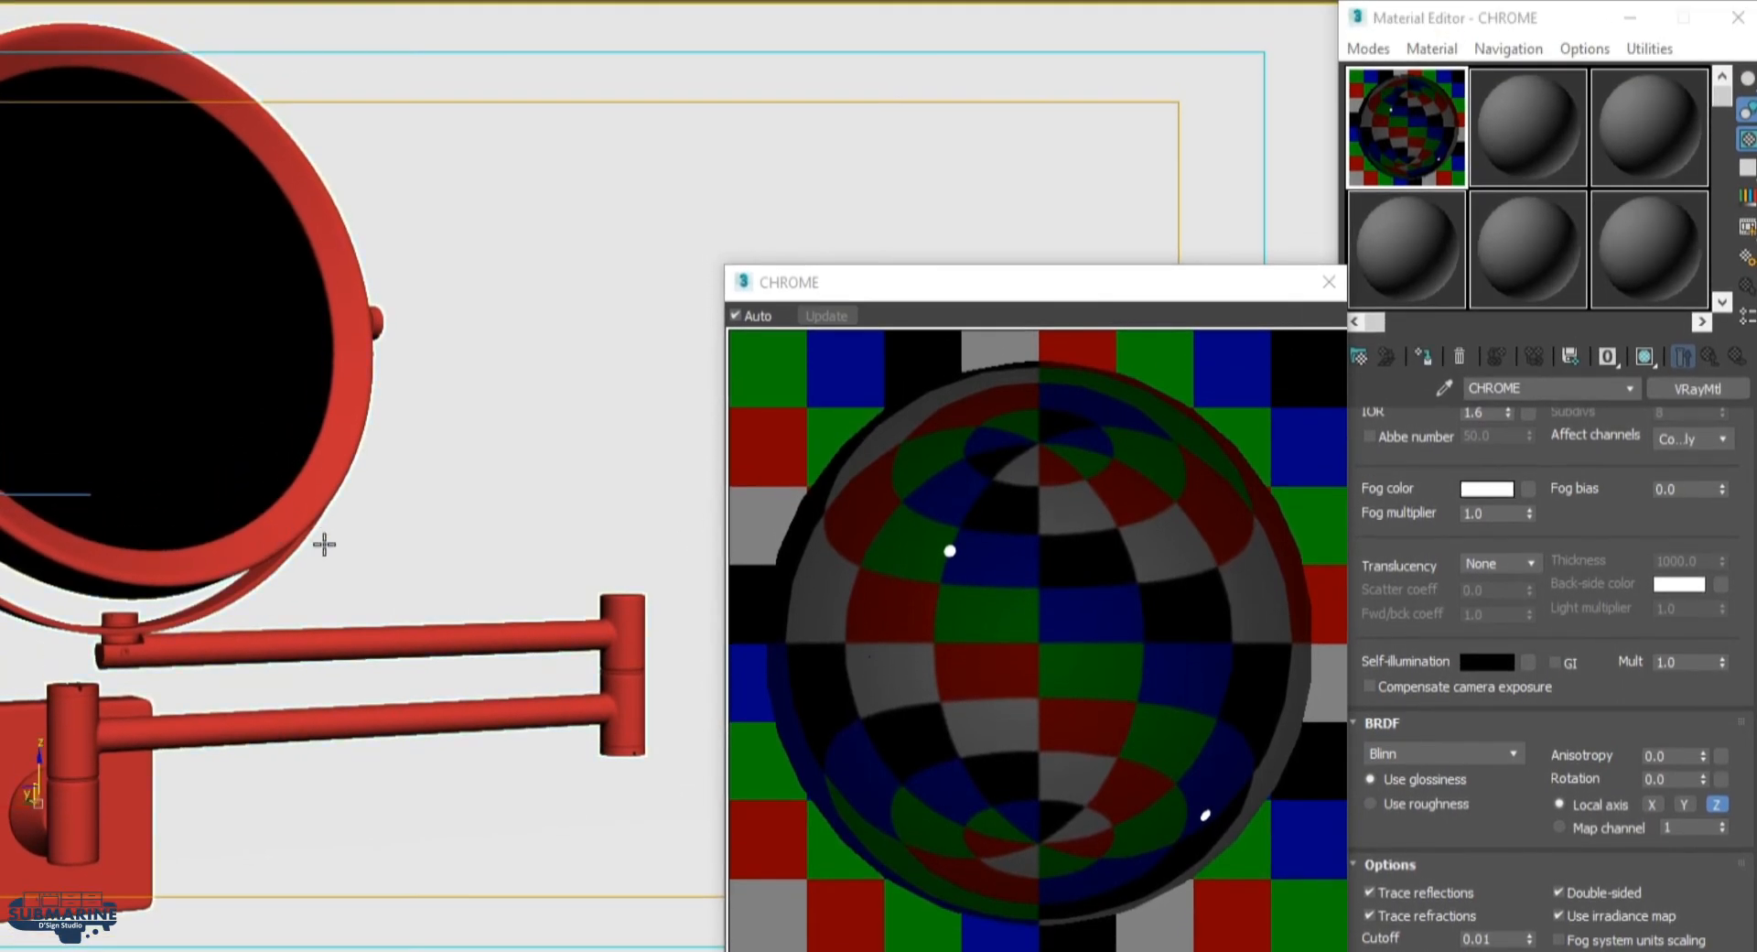
# Assign the CHROME material to the mirror's frame, swing arms and wall plate
pyautogui.click(315, 518)
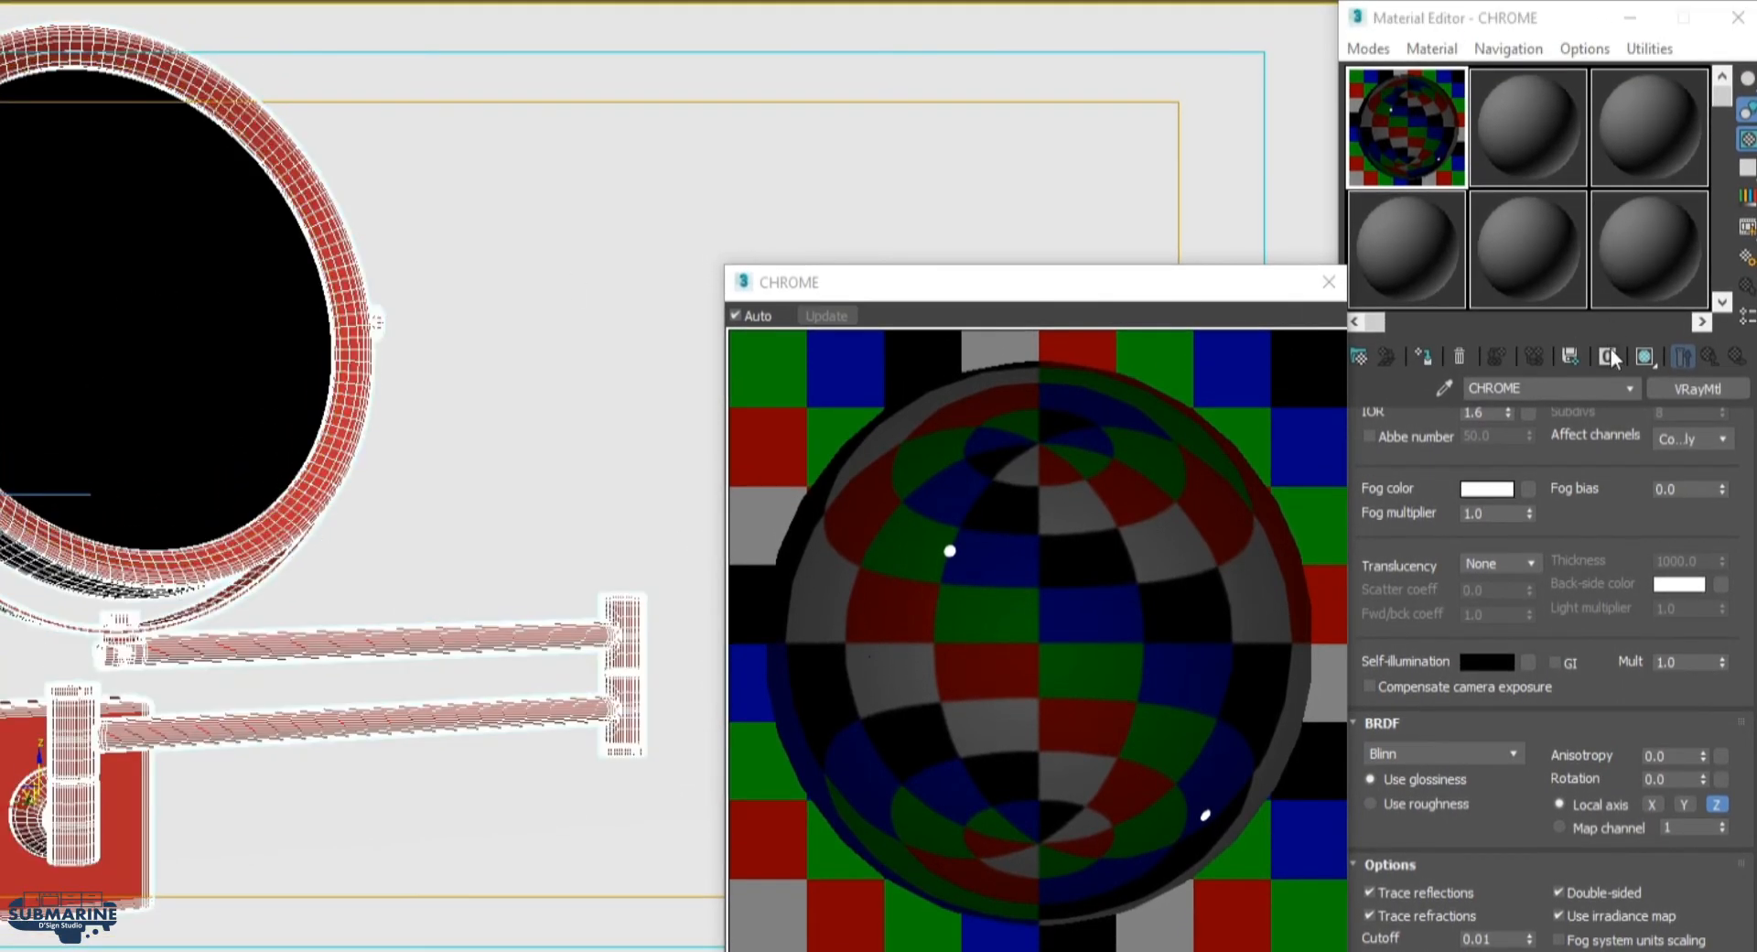
pyautogui.click(1423, 356)
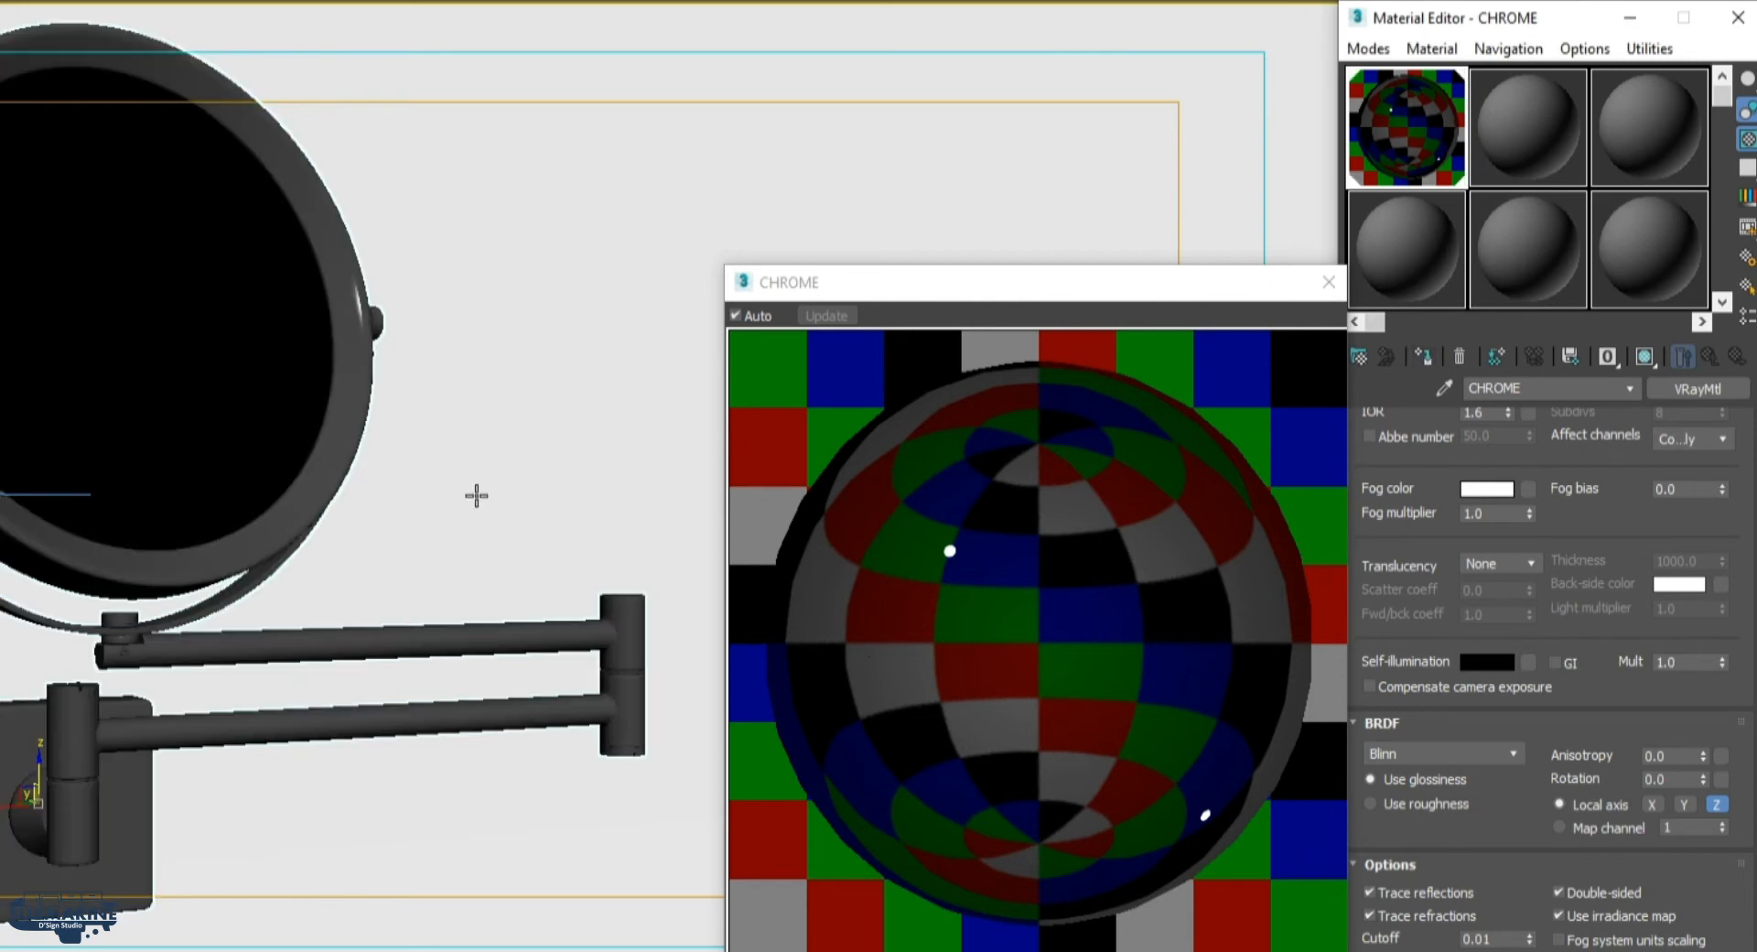
# Name the material in the second sample slot MIRROR and set its diffuse colour to black
pyautogui.click(1505, 153)
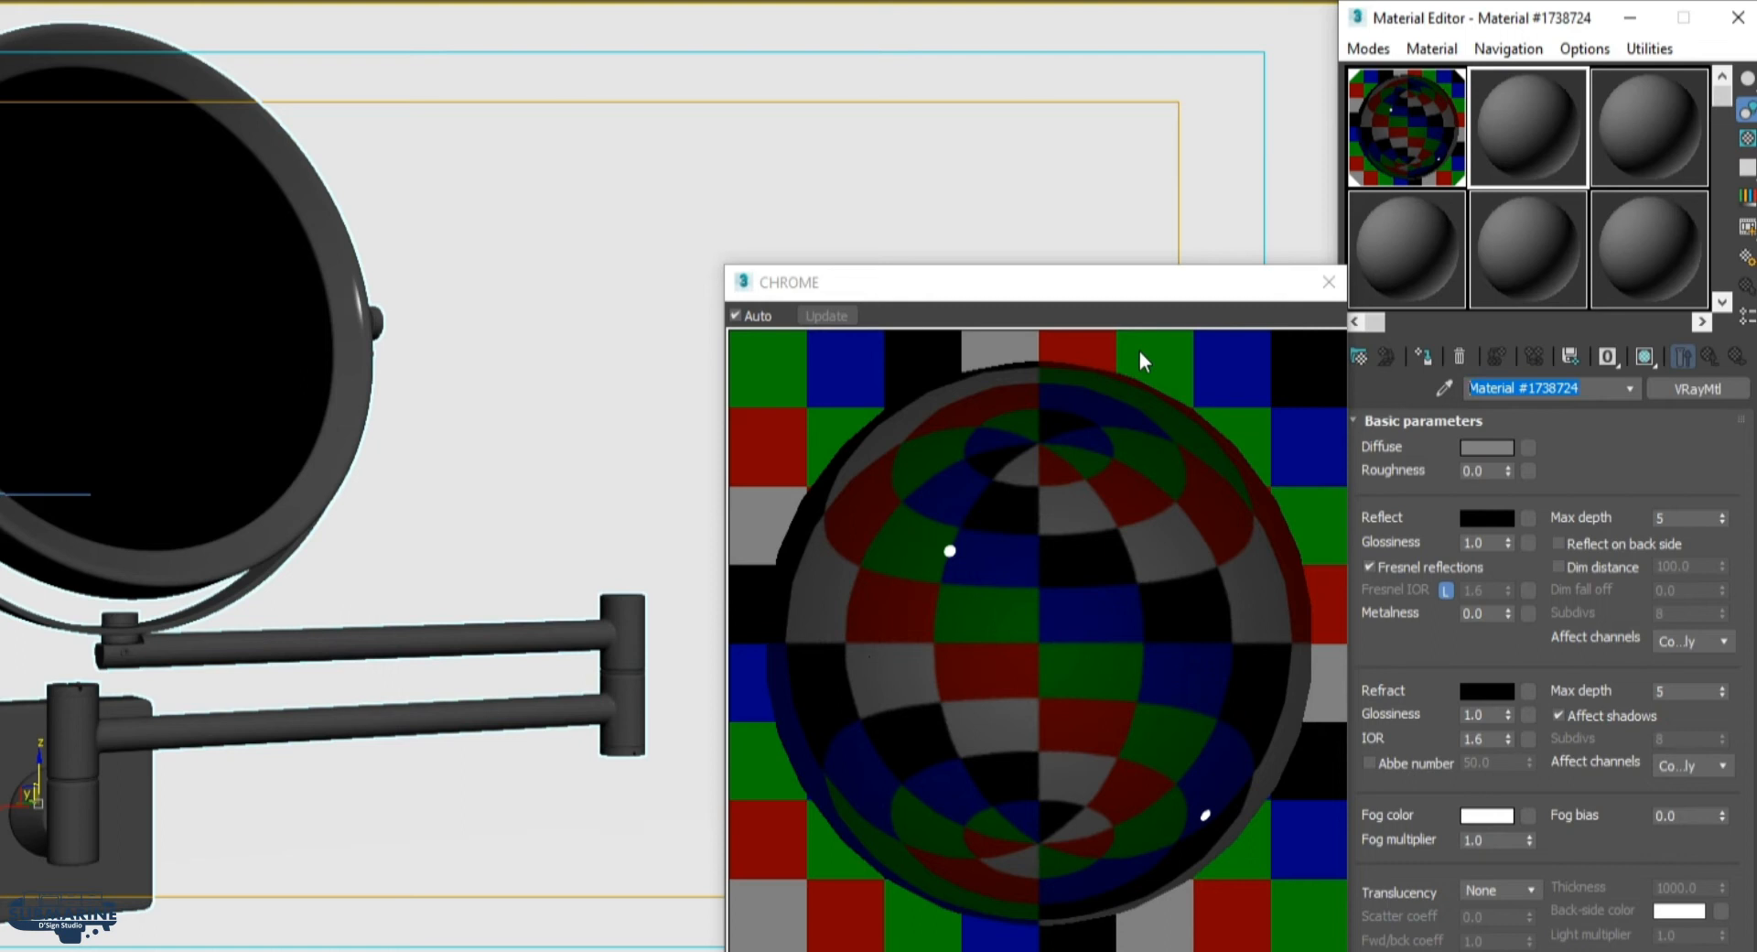
pyautogui.write('MIRROR')
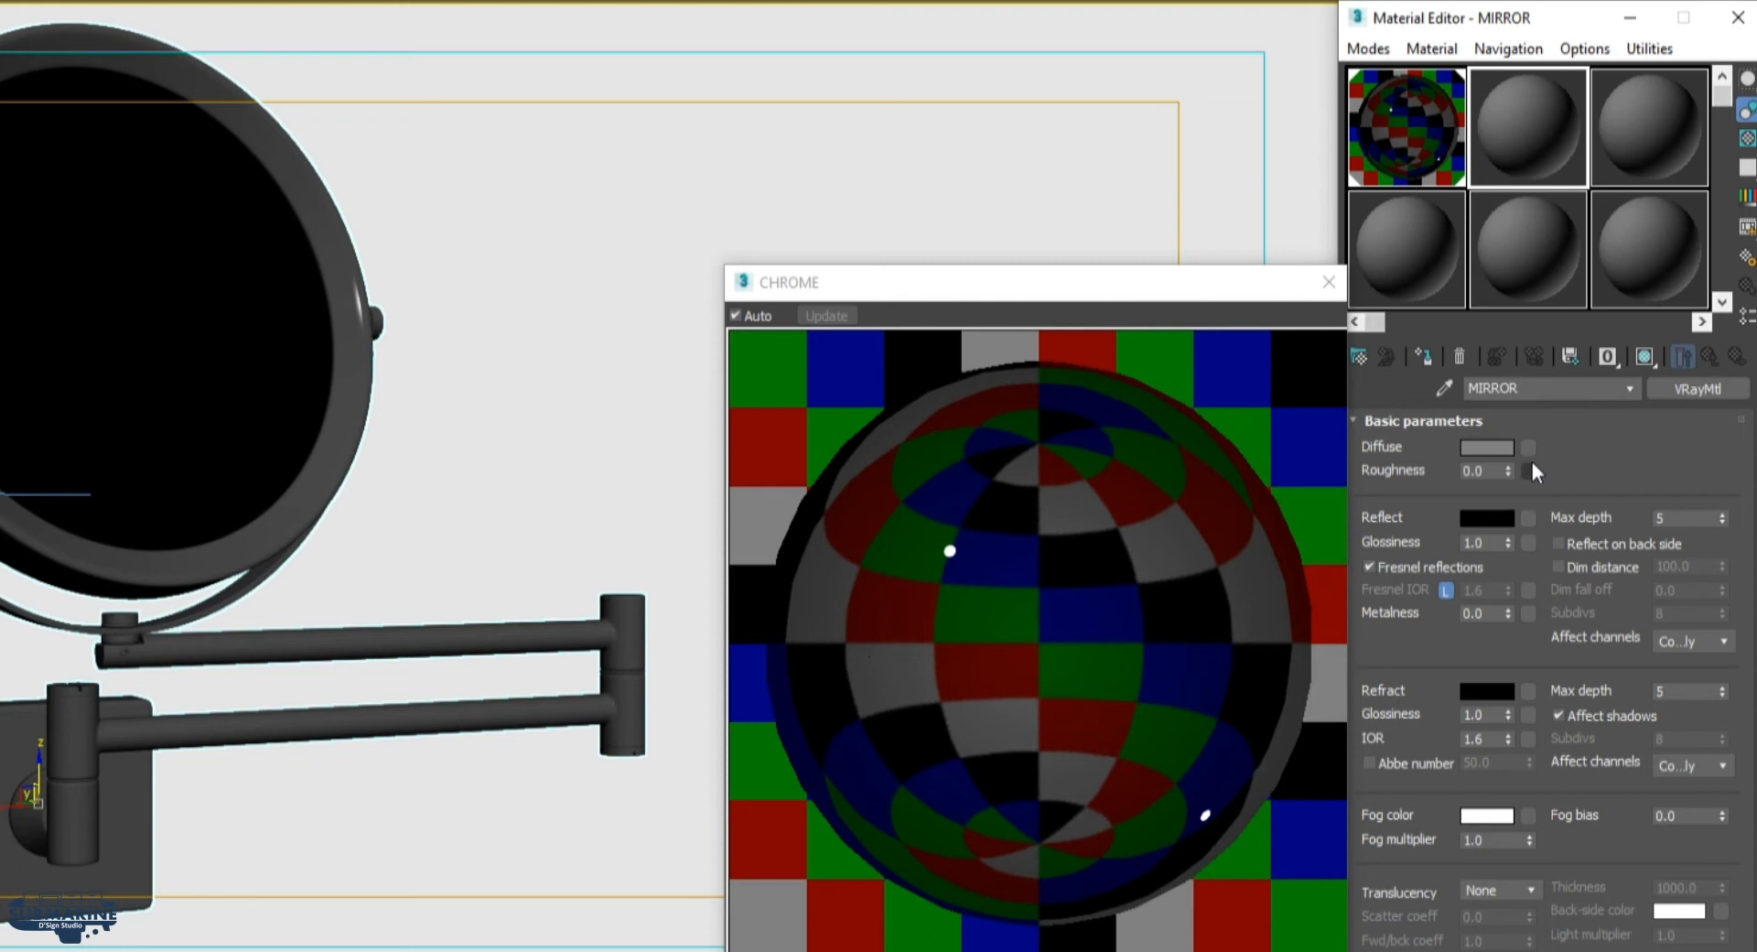
pyautogui.click(1498, 450)
pyautogui.moveTo(1035, 98); pyautogui.dragTo(1031, 70)
pyautogui.click(1224, 284)
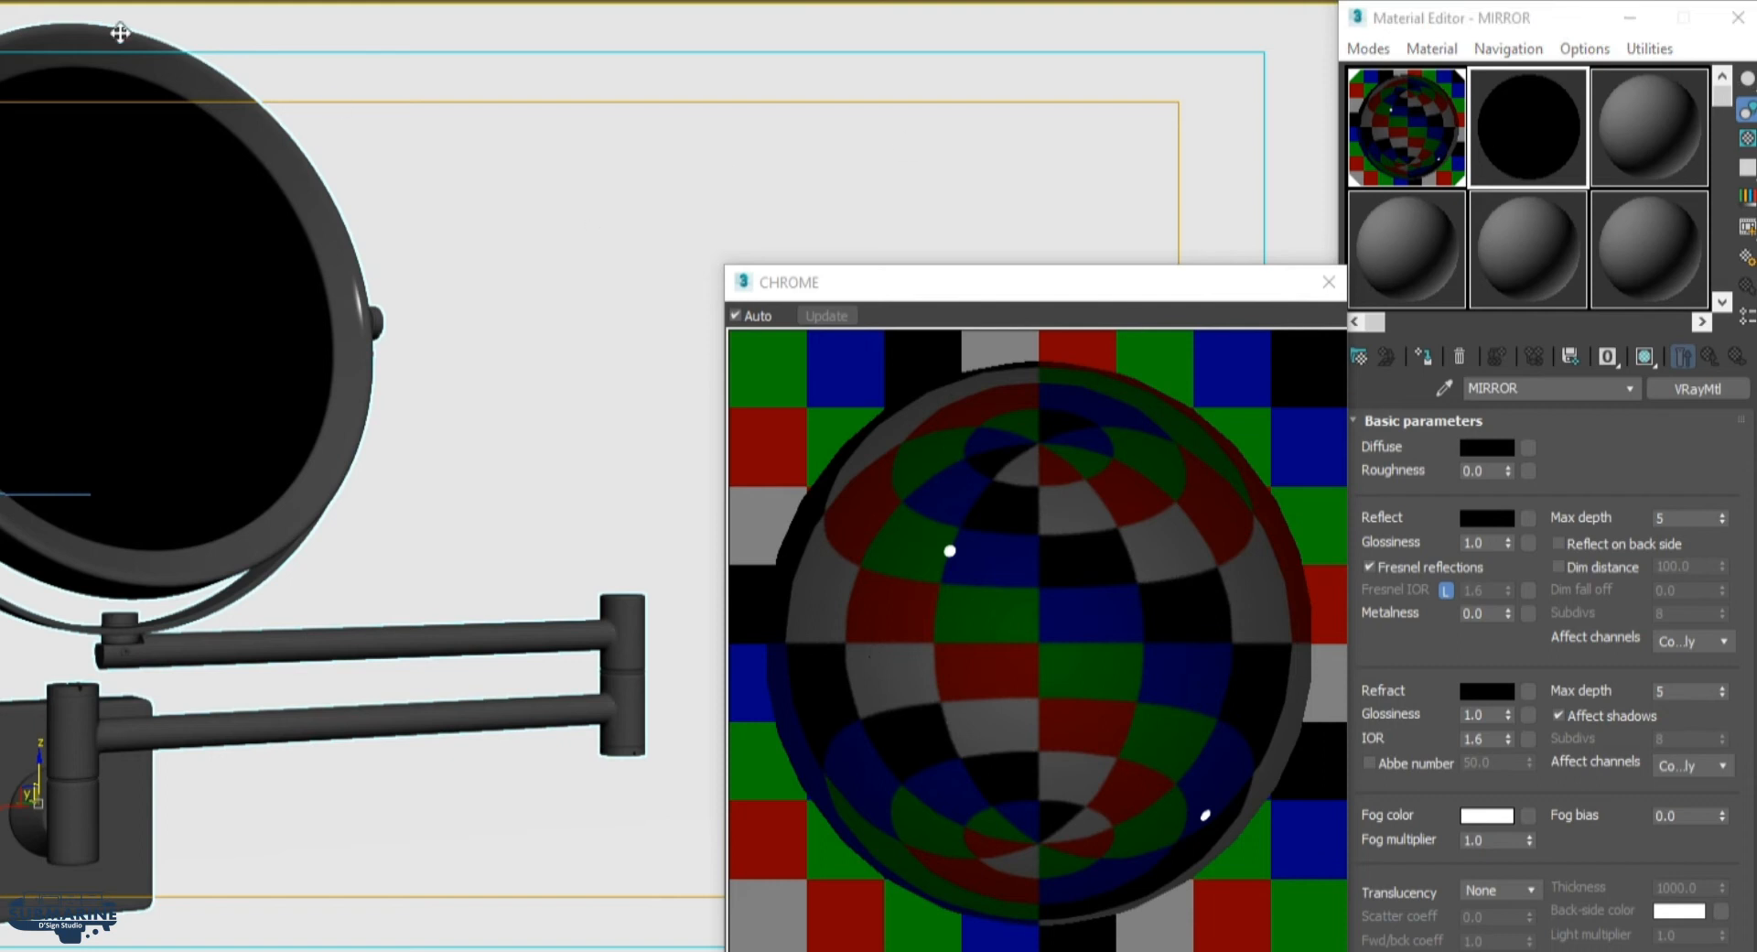
# Show an enlarged preview of the MIRROR material and set its reflect colour to white, RGB 255, 255, 255
pyautogui.click(1328, 282)
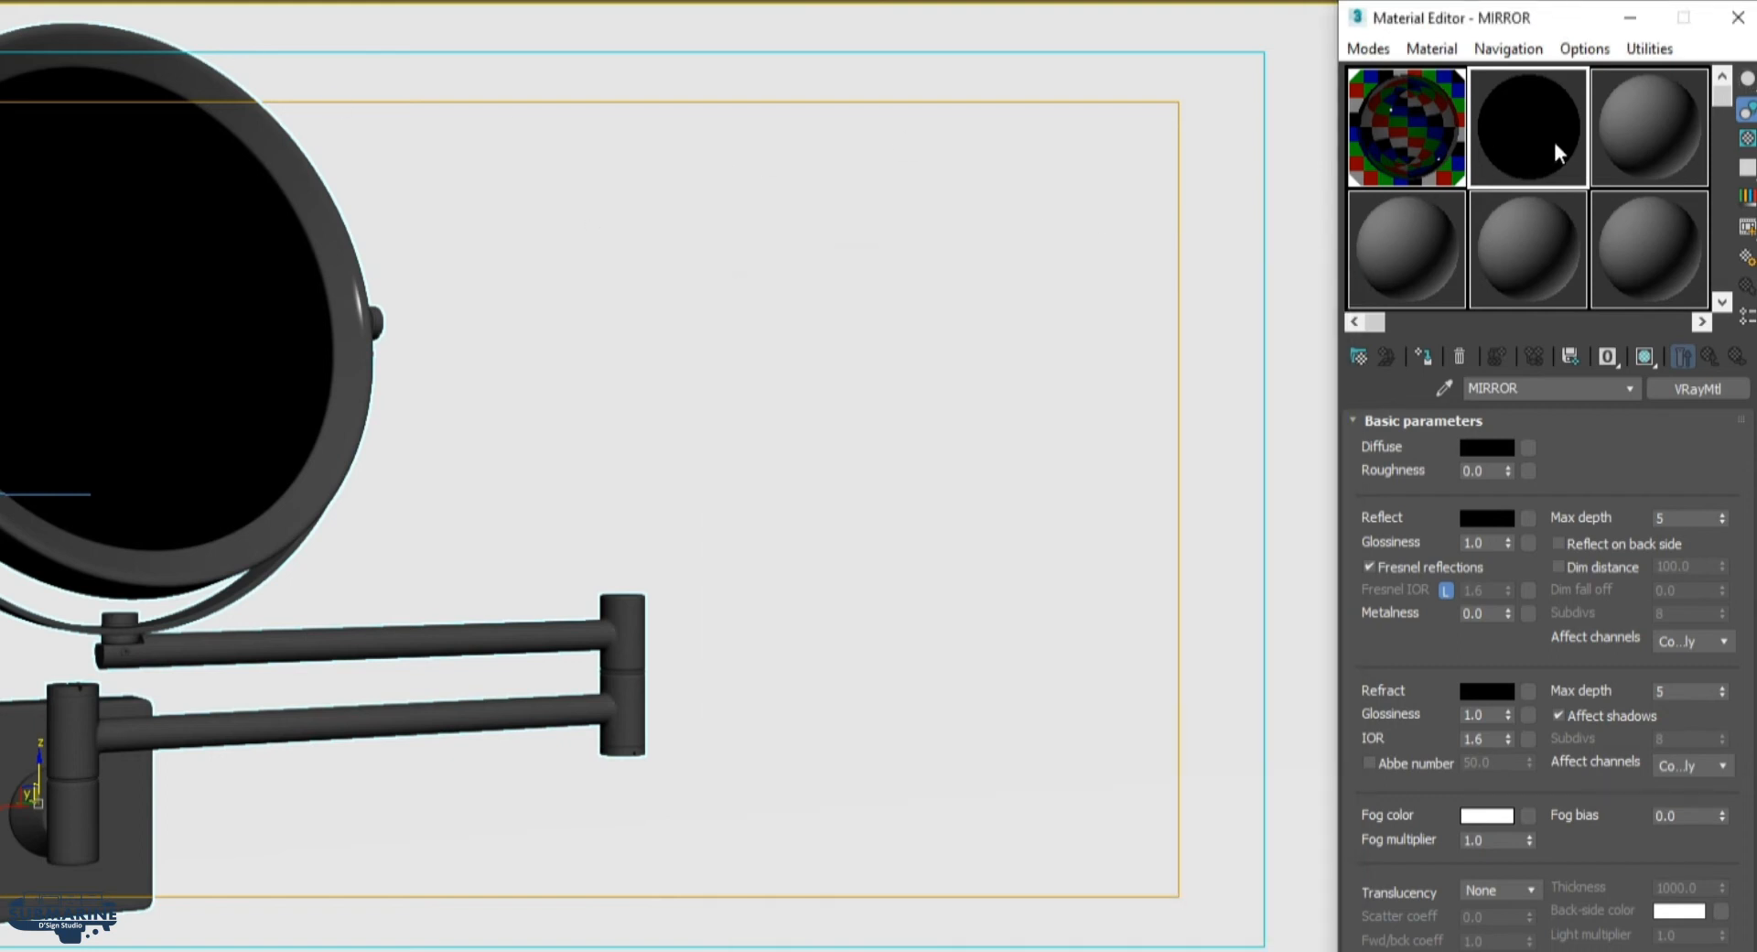
pyautogui.doubleClick(1549, 142)
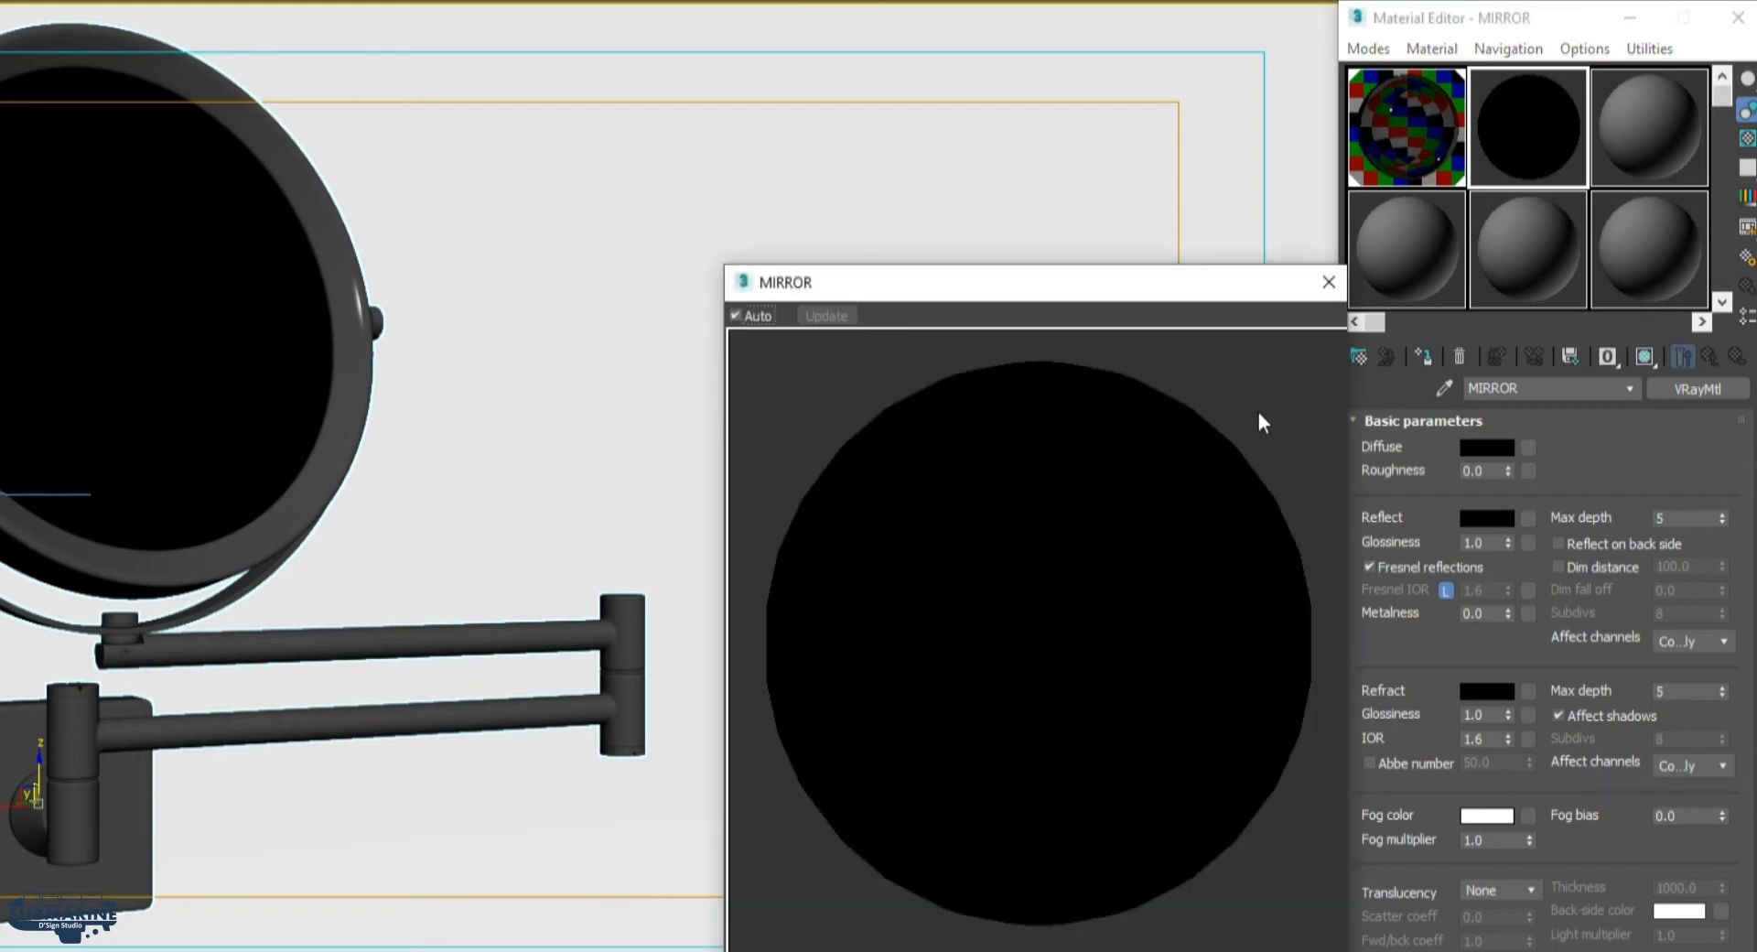
pyautogui.click(1474, 519)
pyautogui.moveTo(1039, 94); pyautogui.dragTo(1035, 268)
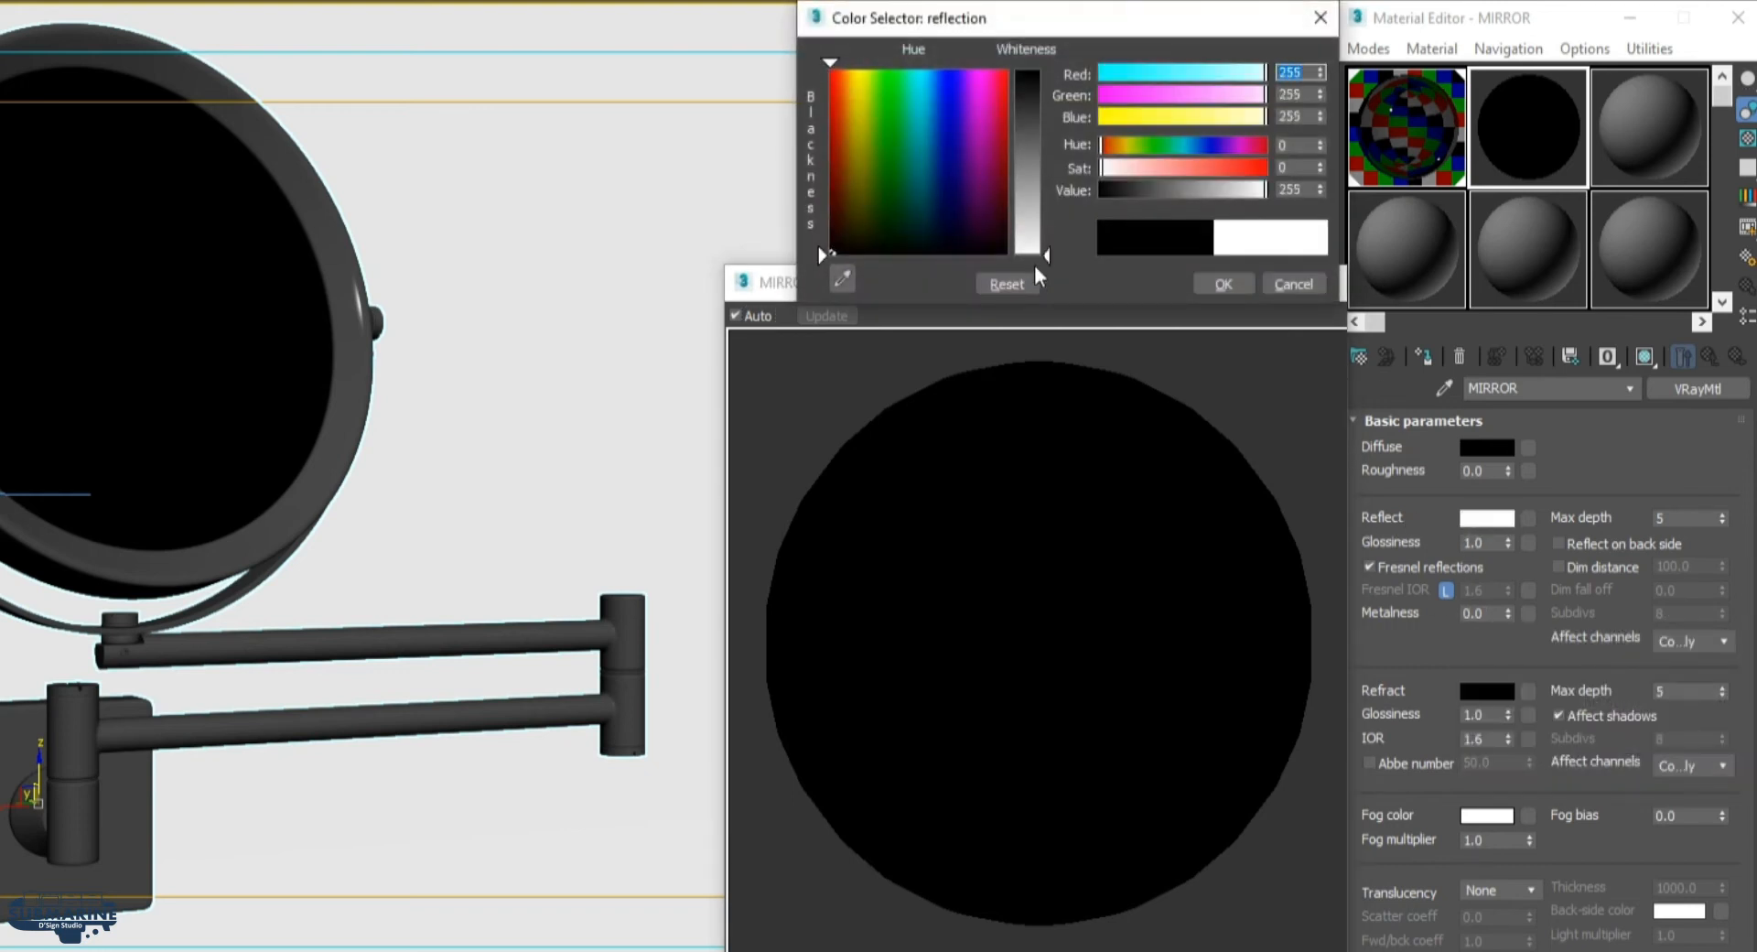
pyautogui.click(1231, 286)
# Show the checkered background in the MIRROR sample and turn off the material's Fresnel reflections and Affect shadows
pyautogui.click(1748, 139)
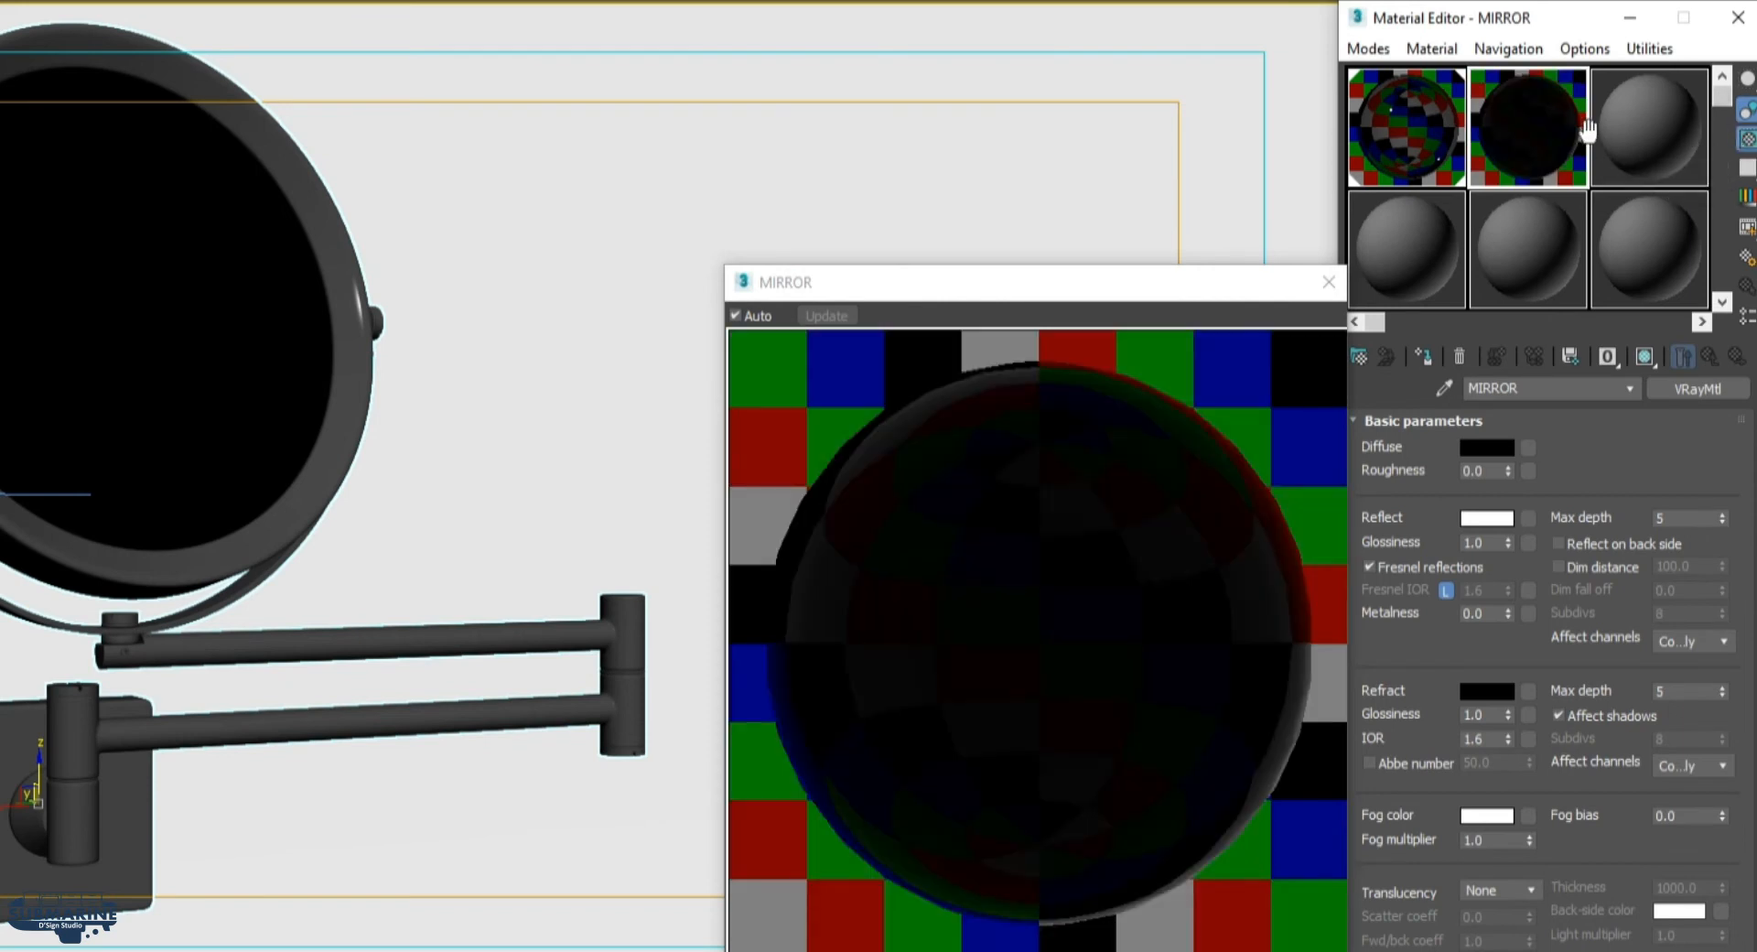
pyautogui.click(1433, 569)
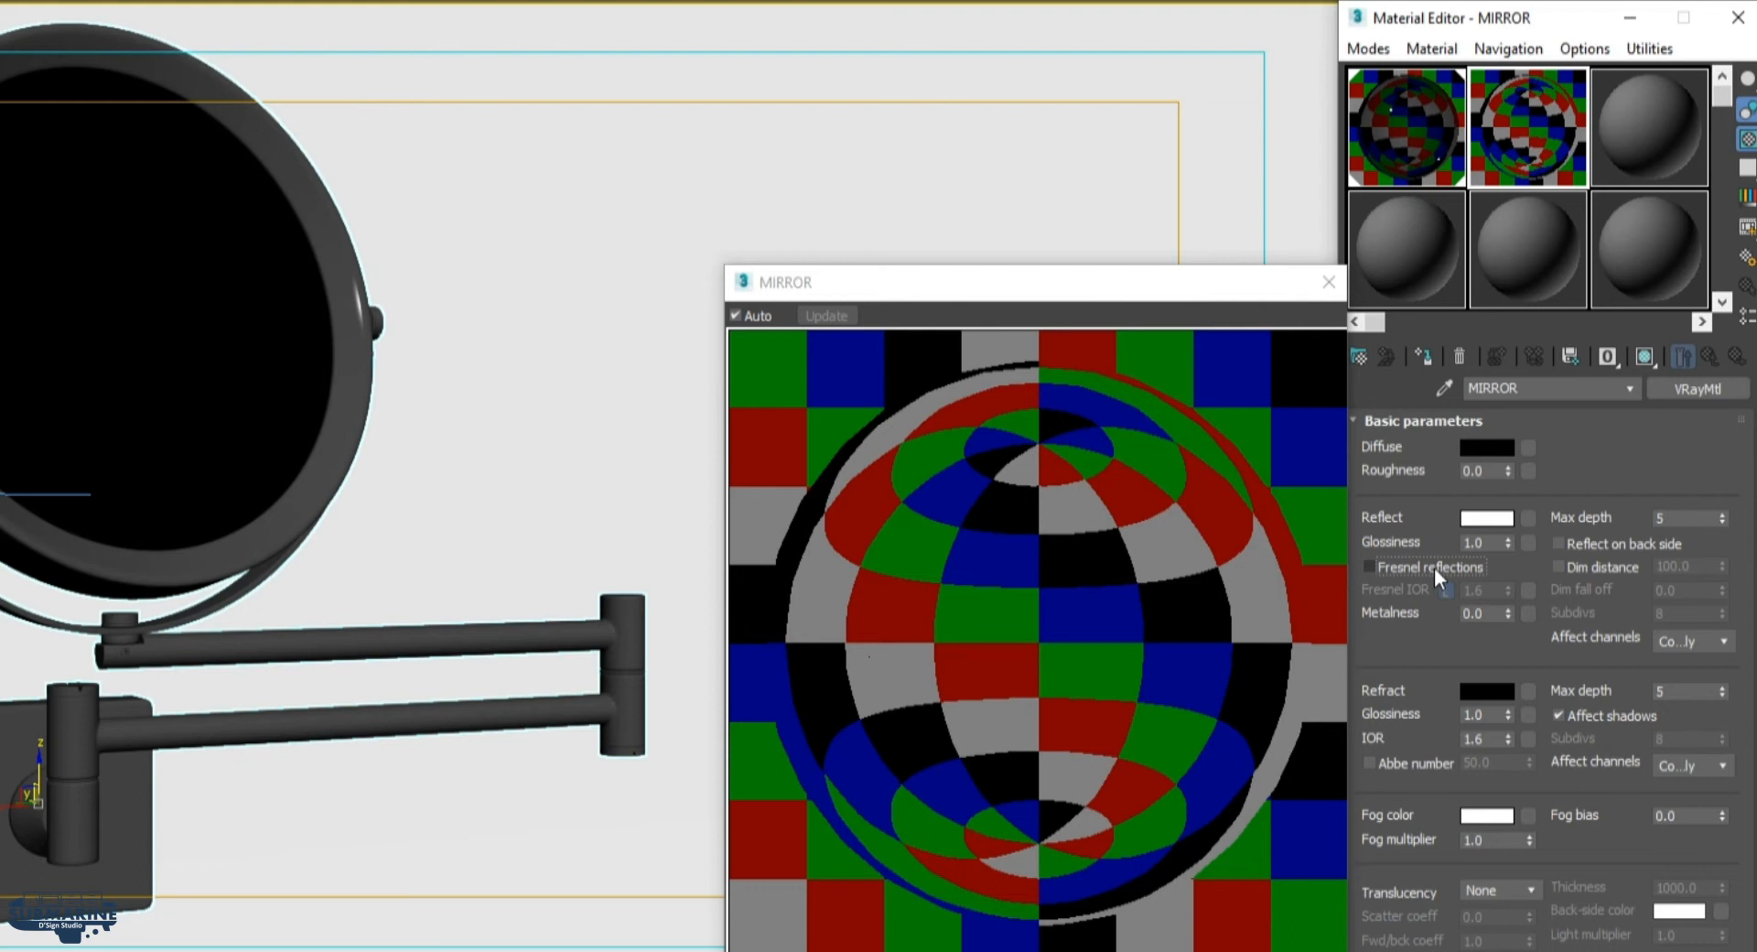
pyautogui.click(1609, 716)
# Set the MIRROR material's BRDF type to Blinn and turn off fog system units scaling
pyautogui.scroll(-1, 1571, 931)
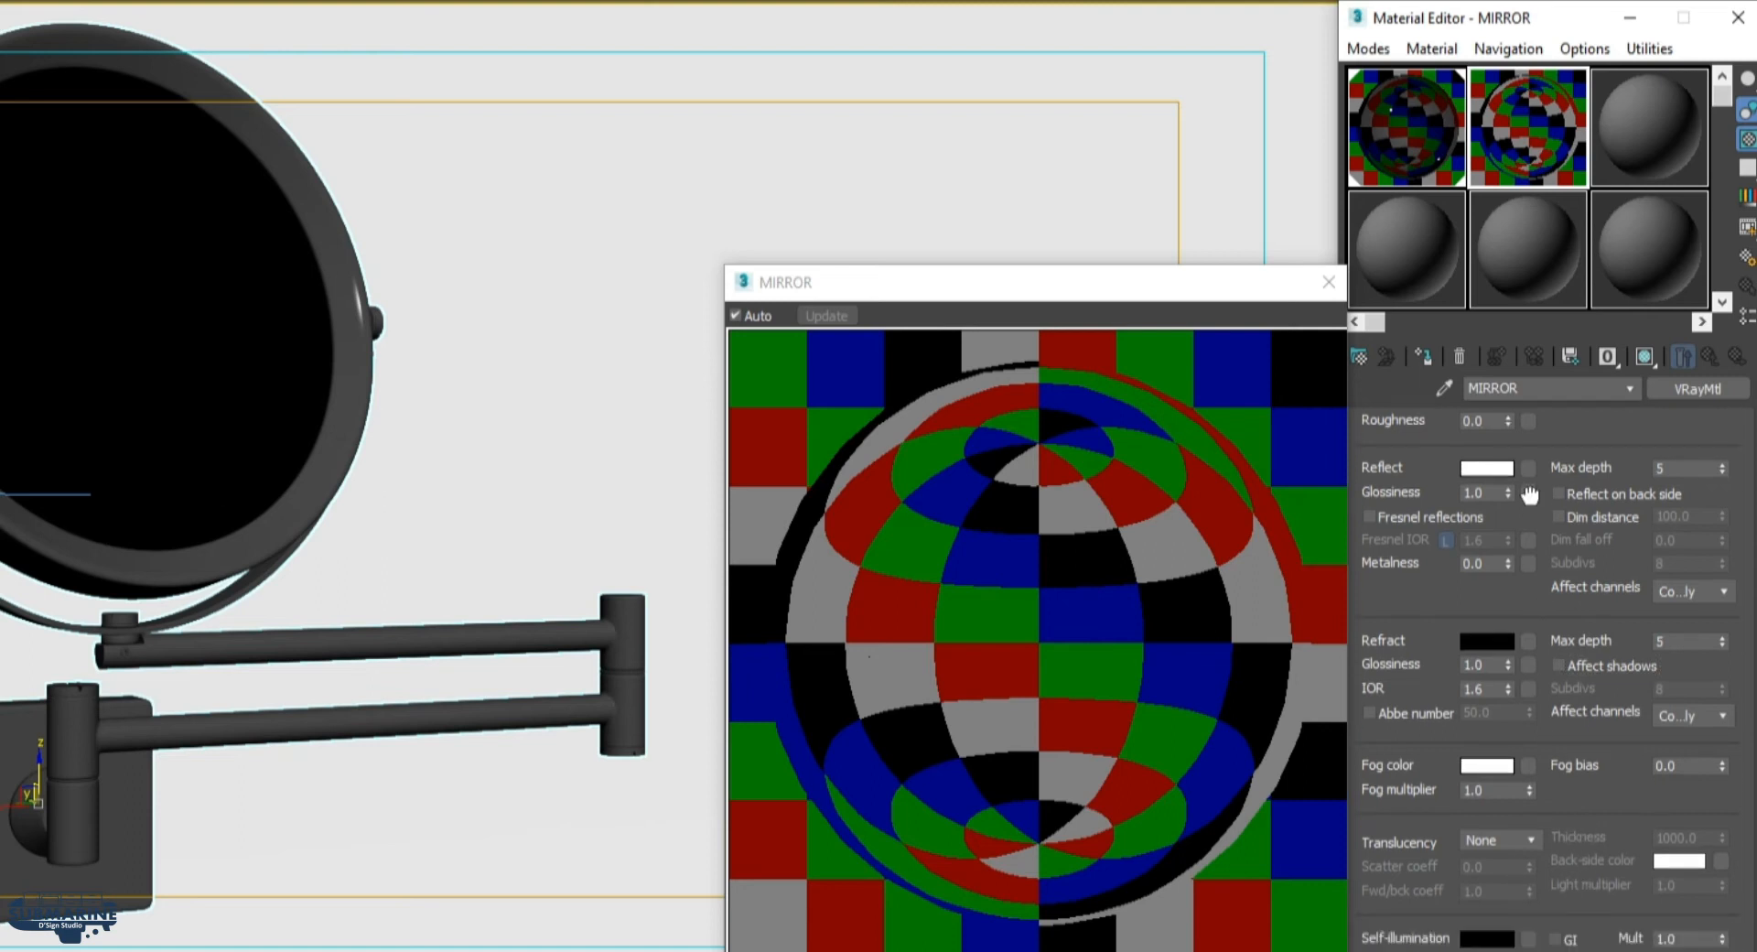
pyautogui.scroll(-2, 1570, 932)
pyautogui.click(1455, 916)
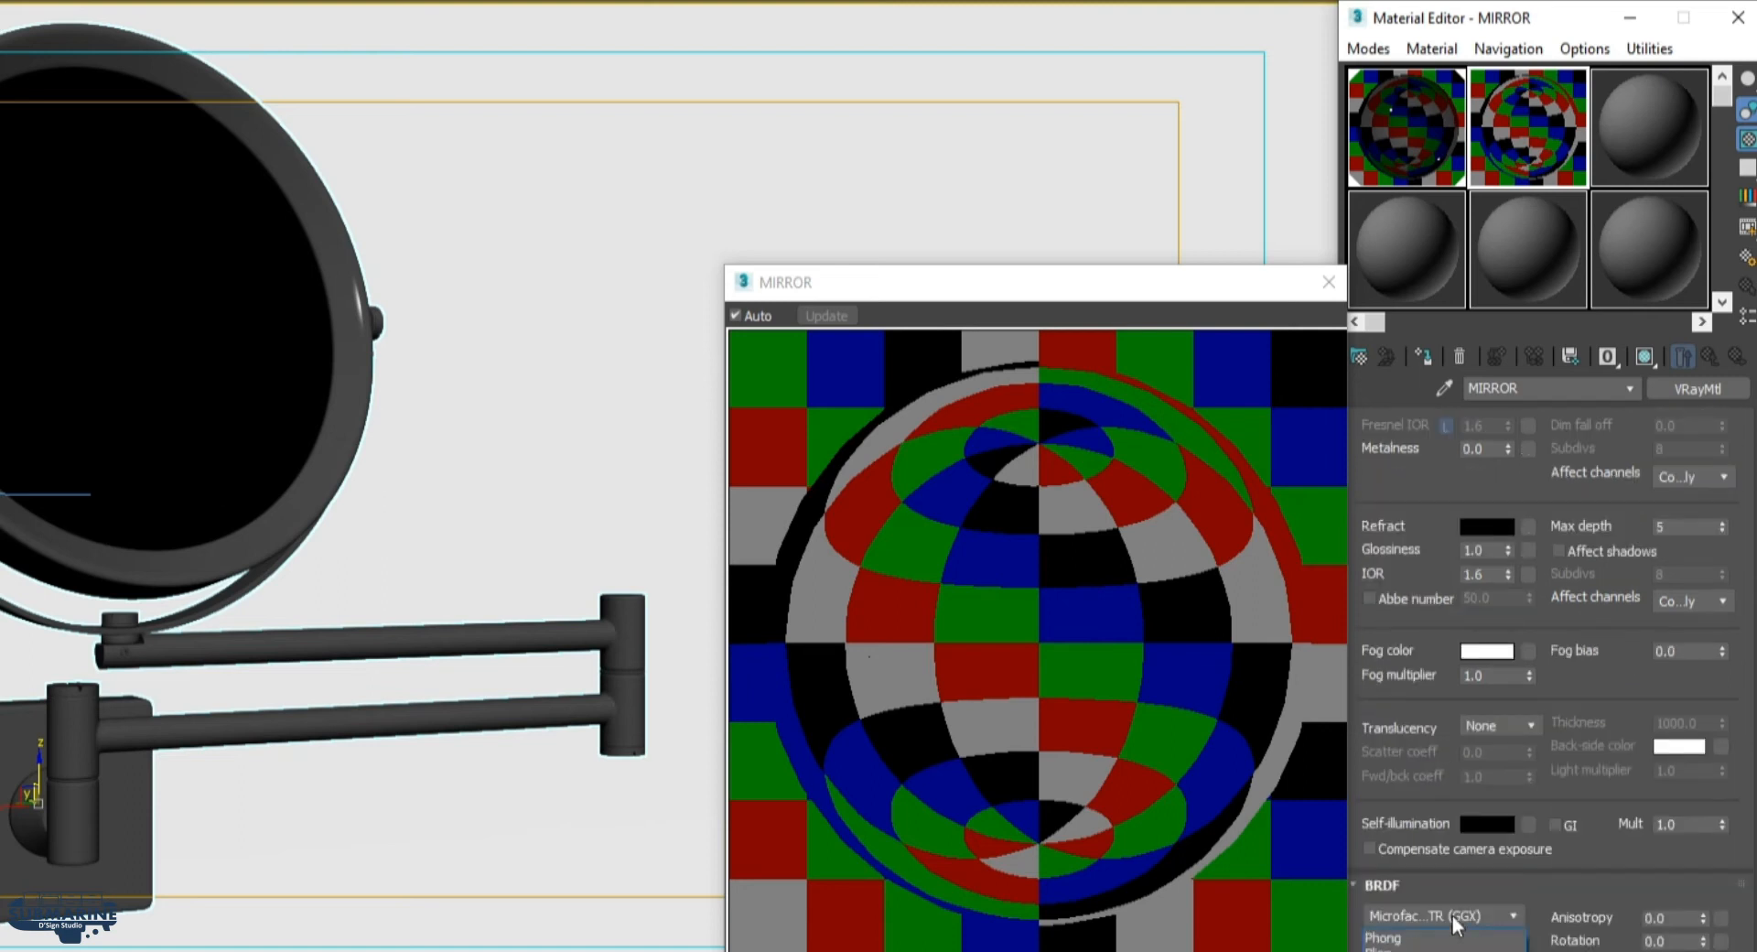
pyautogui.click(1408, 949)
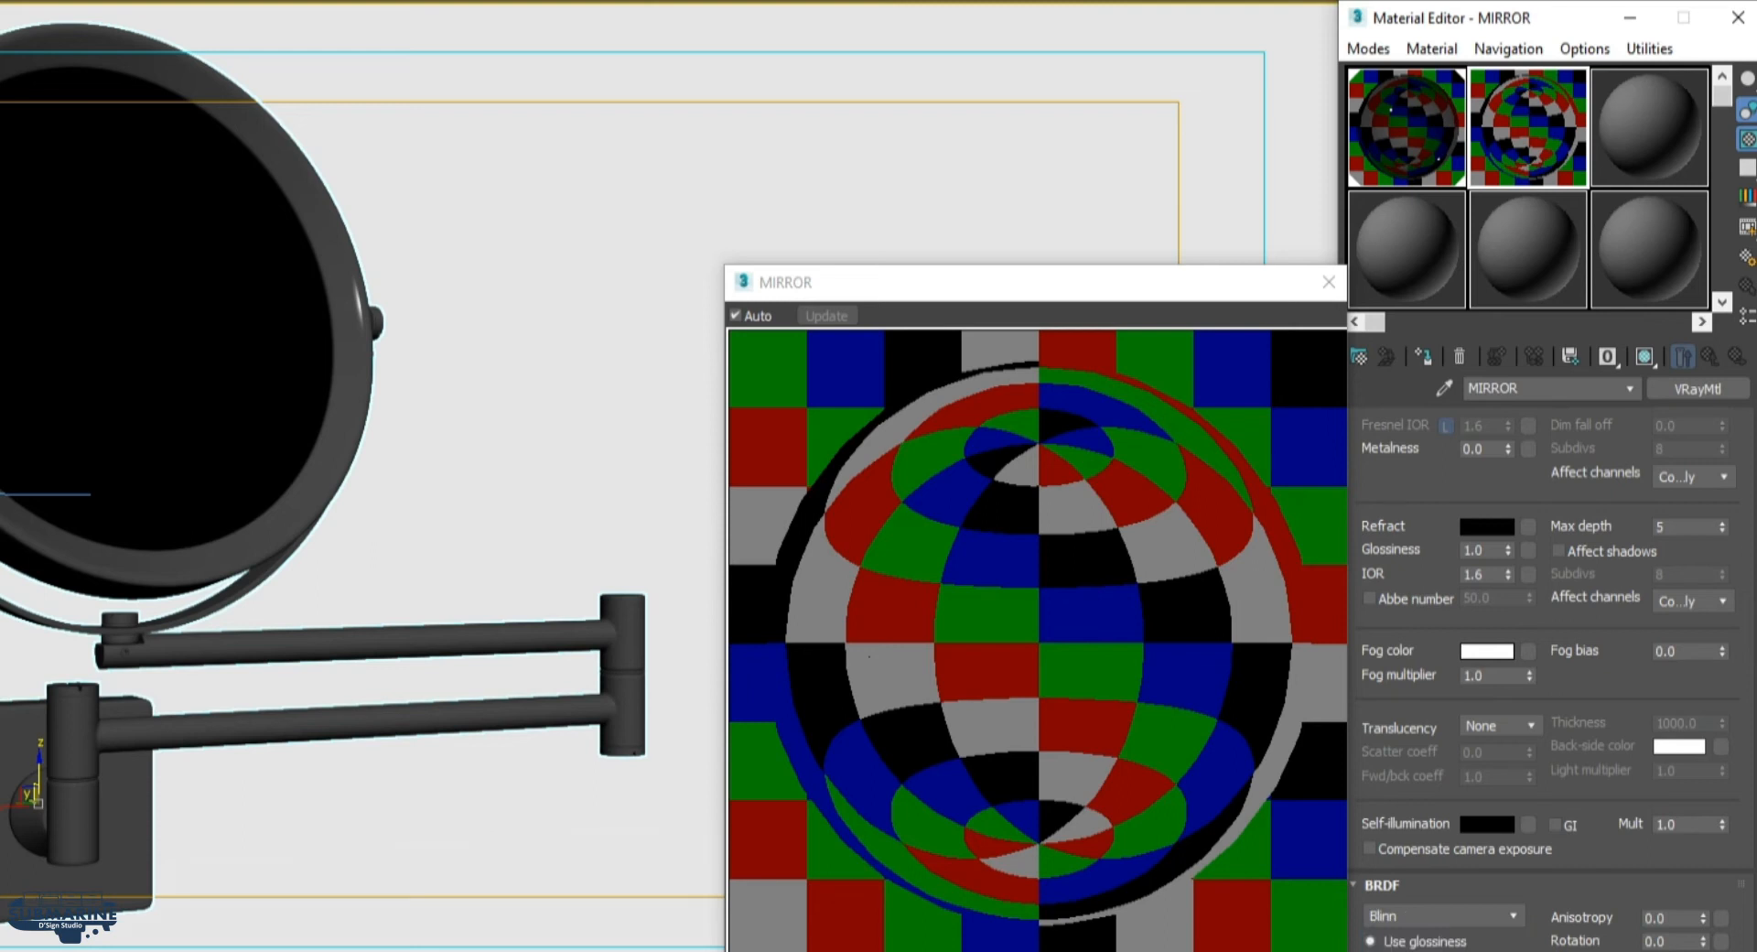
pyautogui.scroll(-3, 1547, 686)
pyautogui.click(1602, 943)
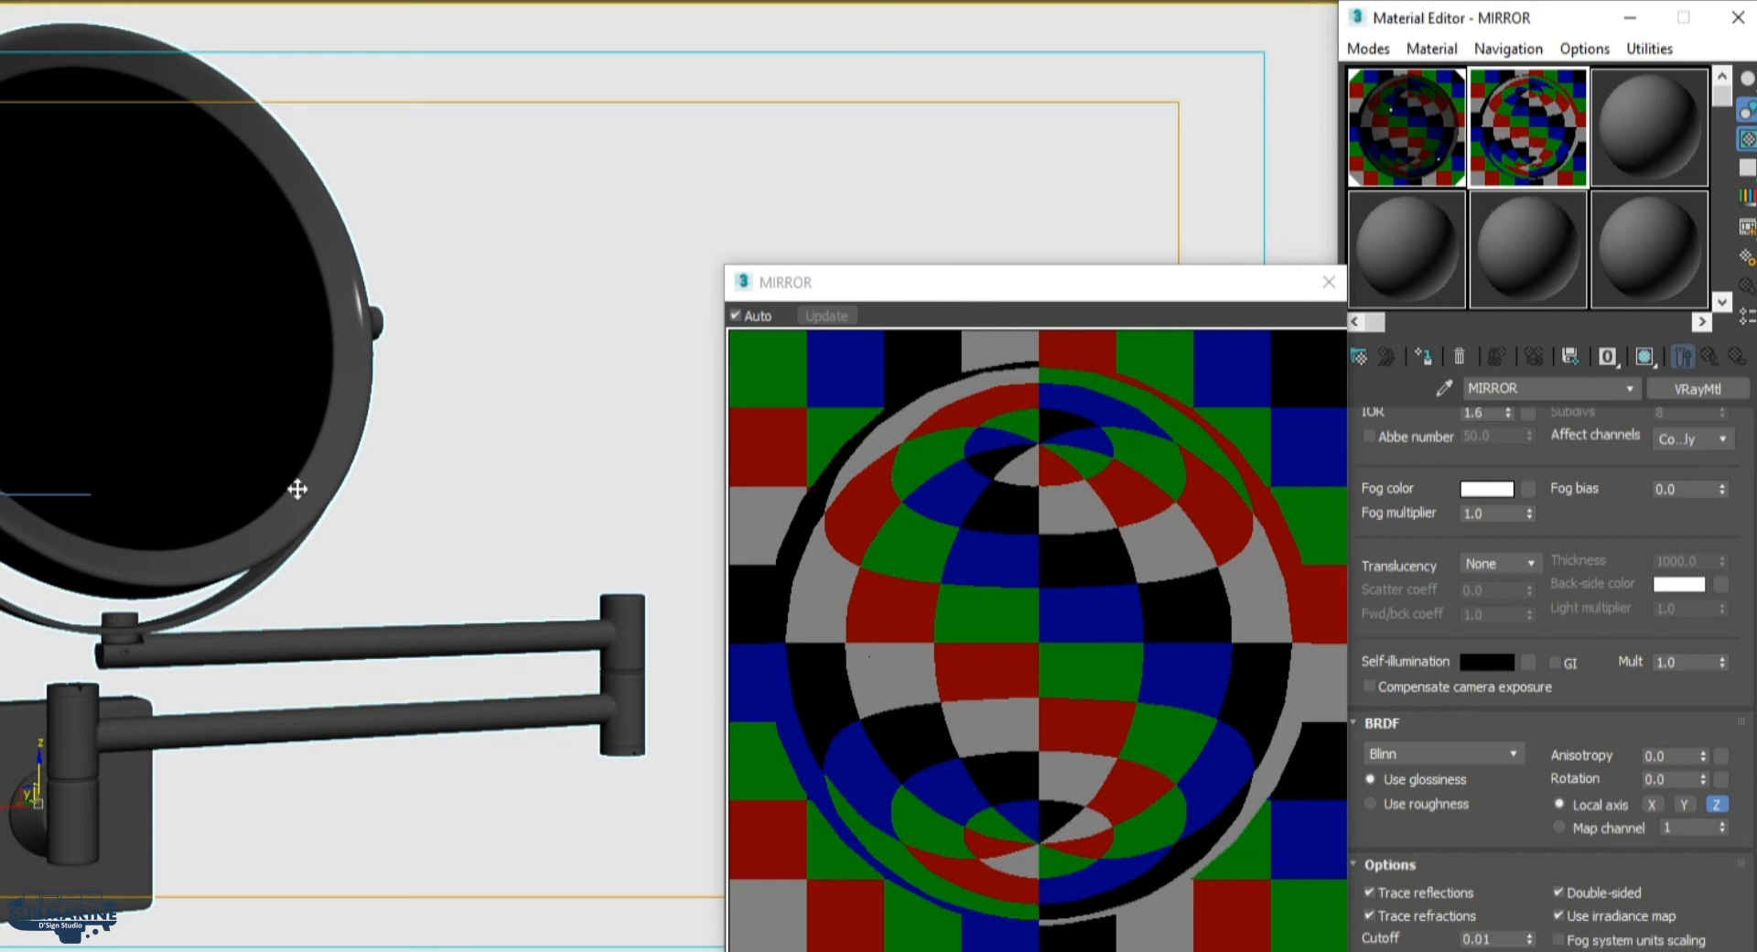
# Assign the MIRROR material to the round glass disc inside the frame
pyautogui.click(200, 346)
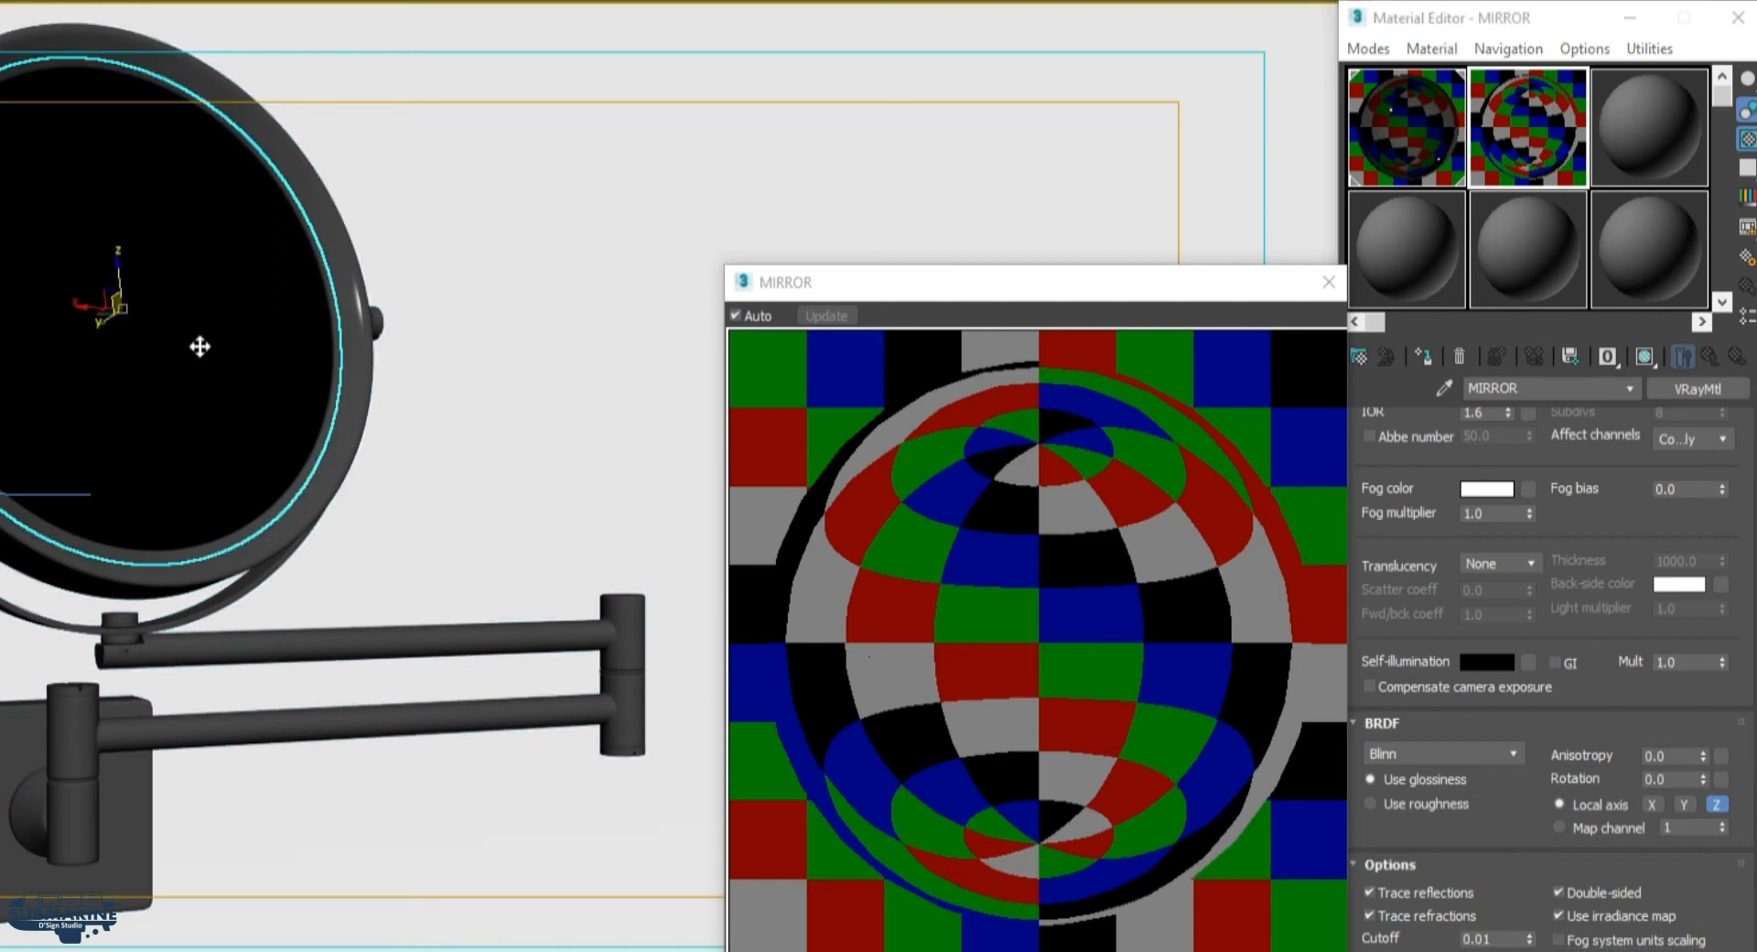
pyautogui.click(1566, 137)
pyautogui.click(1424, 356)
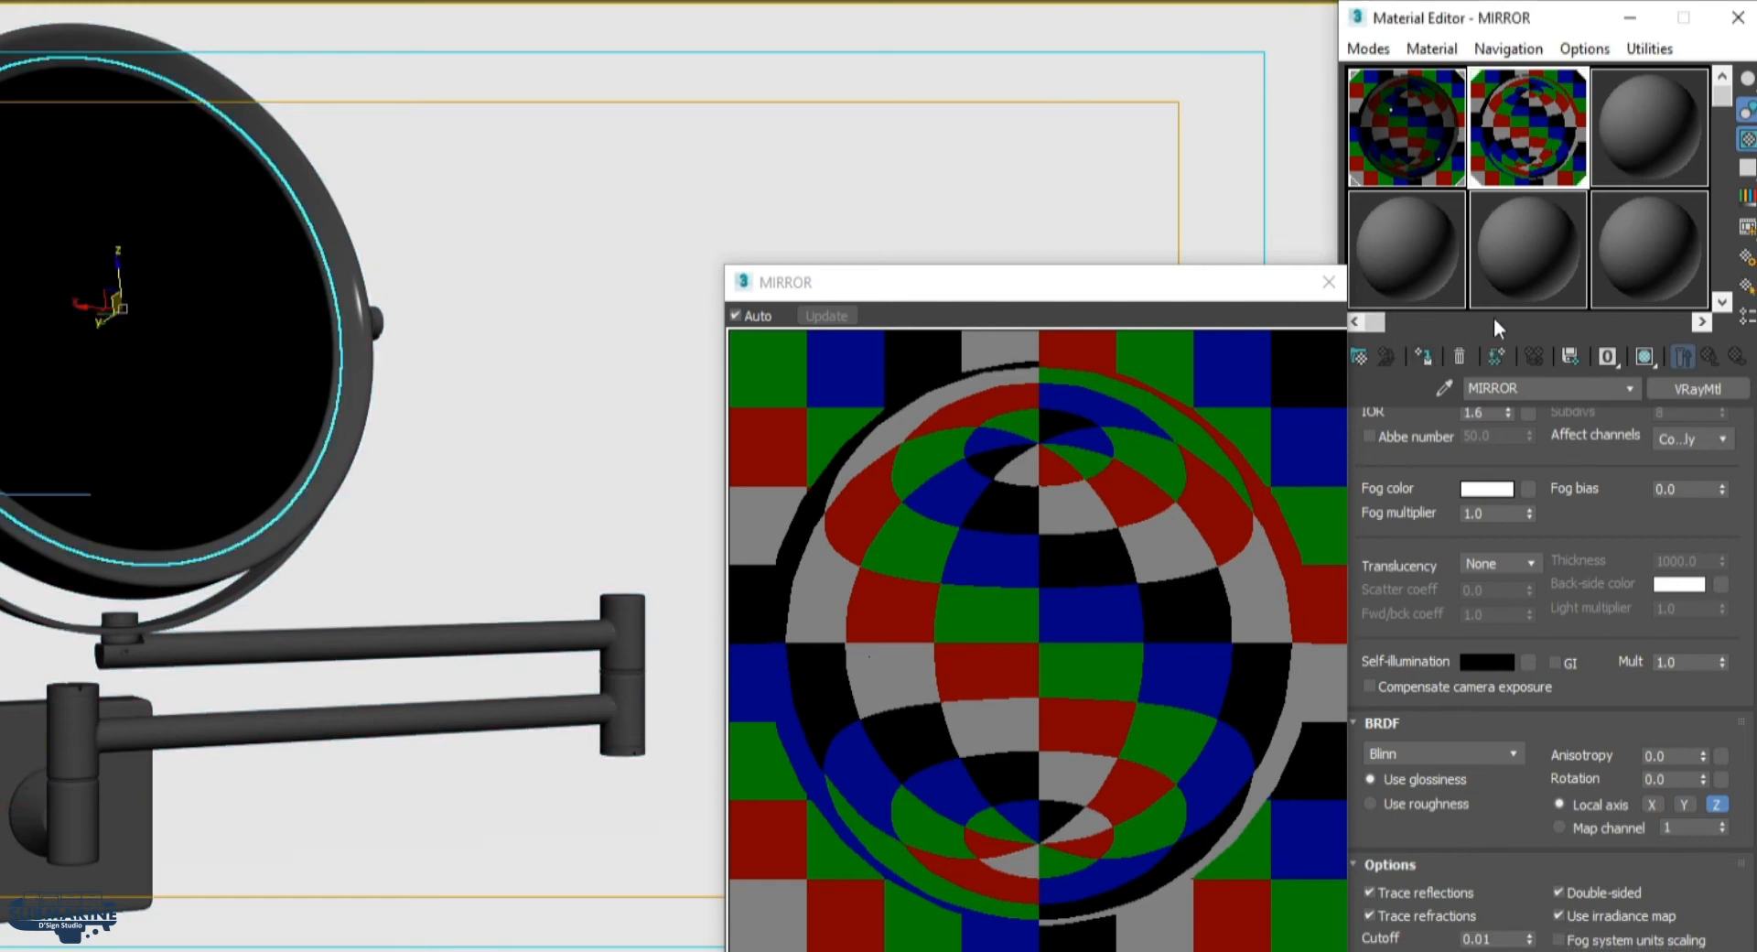
# Name the material in the third sample slot BAMBOO WALL
pyautogui.click(1634, 142)
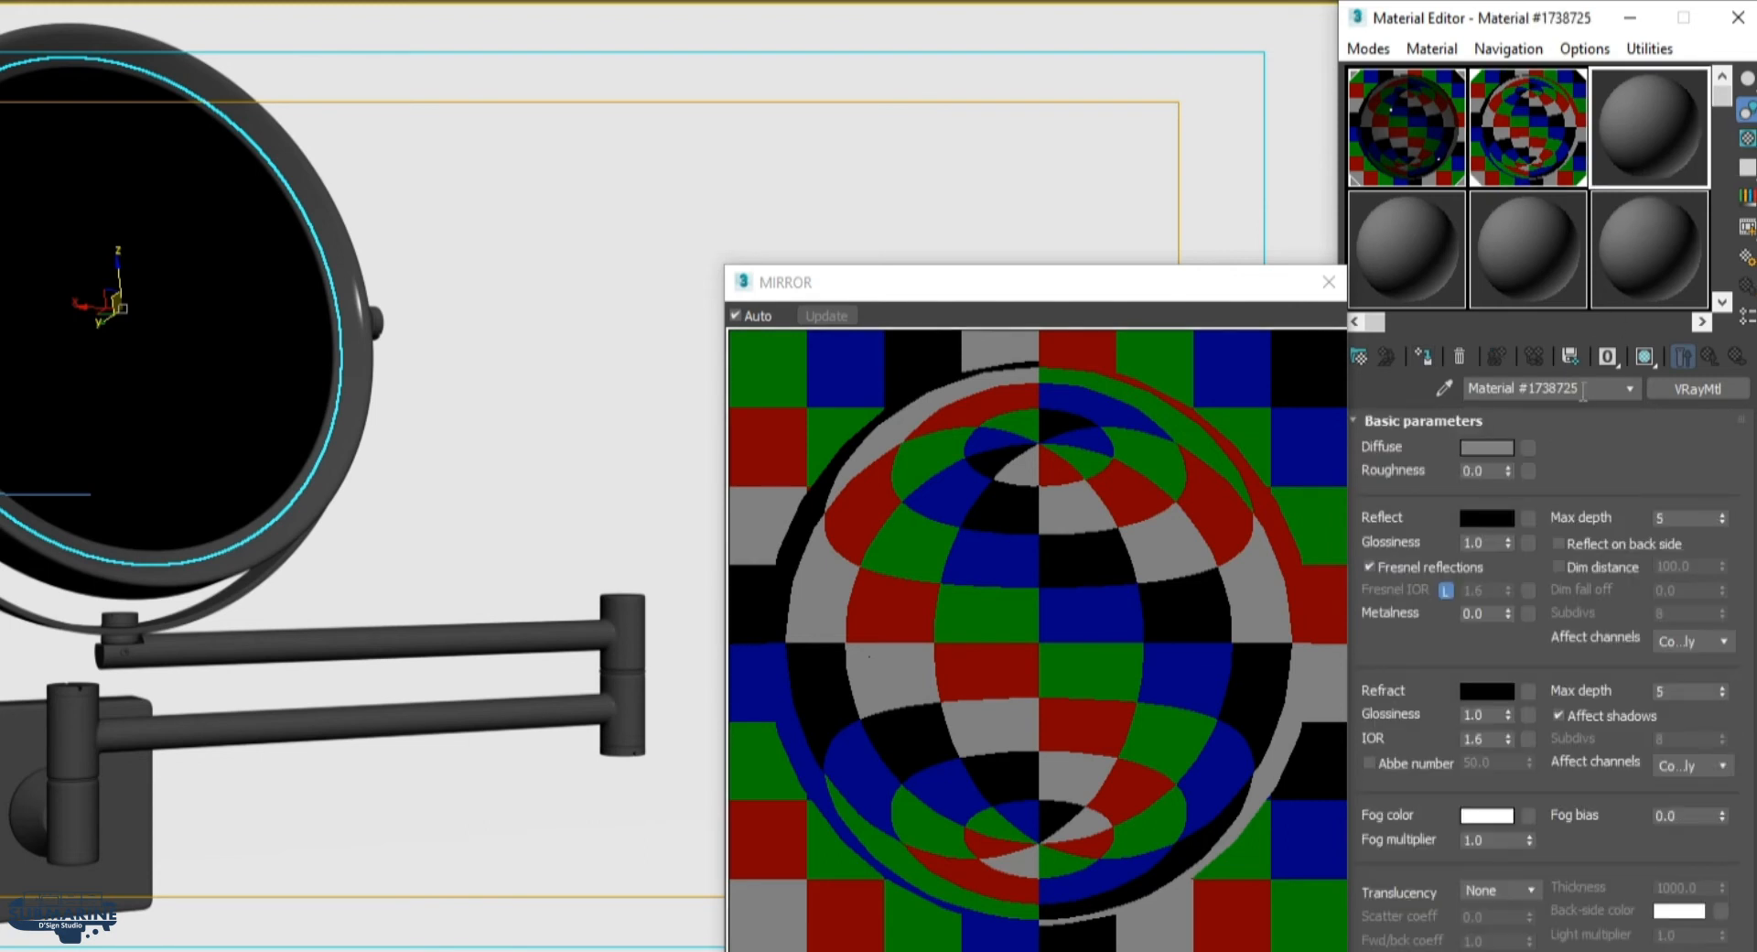
pyautogui.write('BAMBOO')
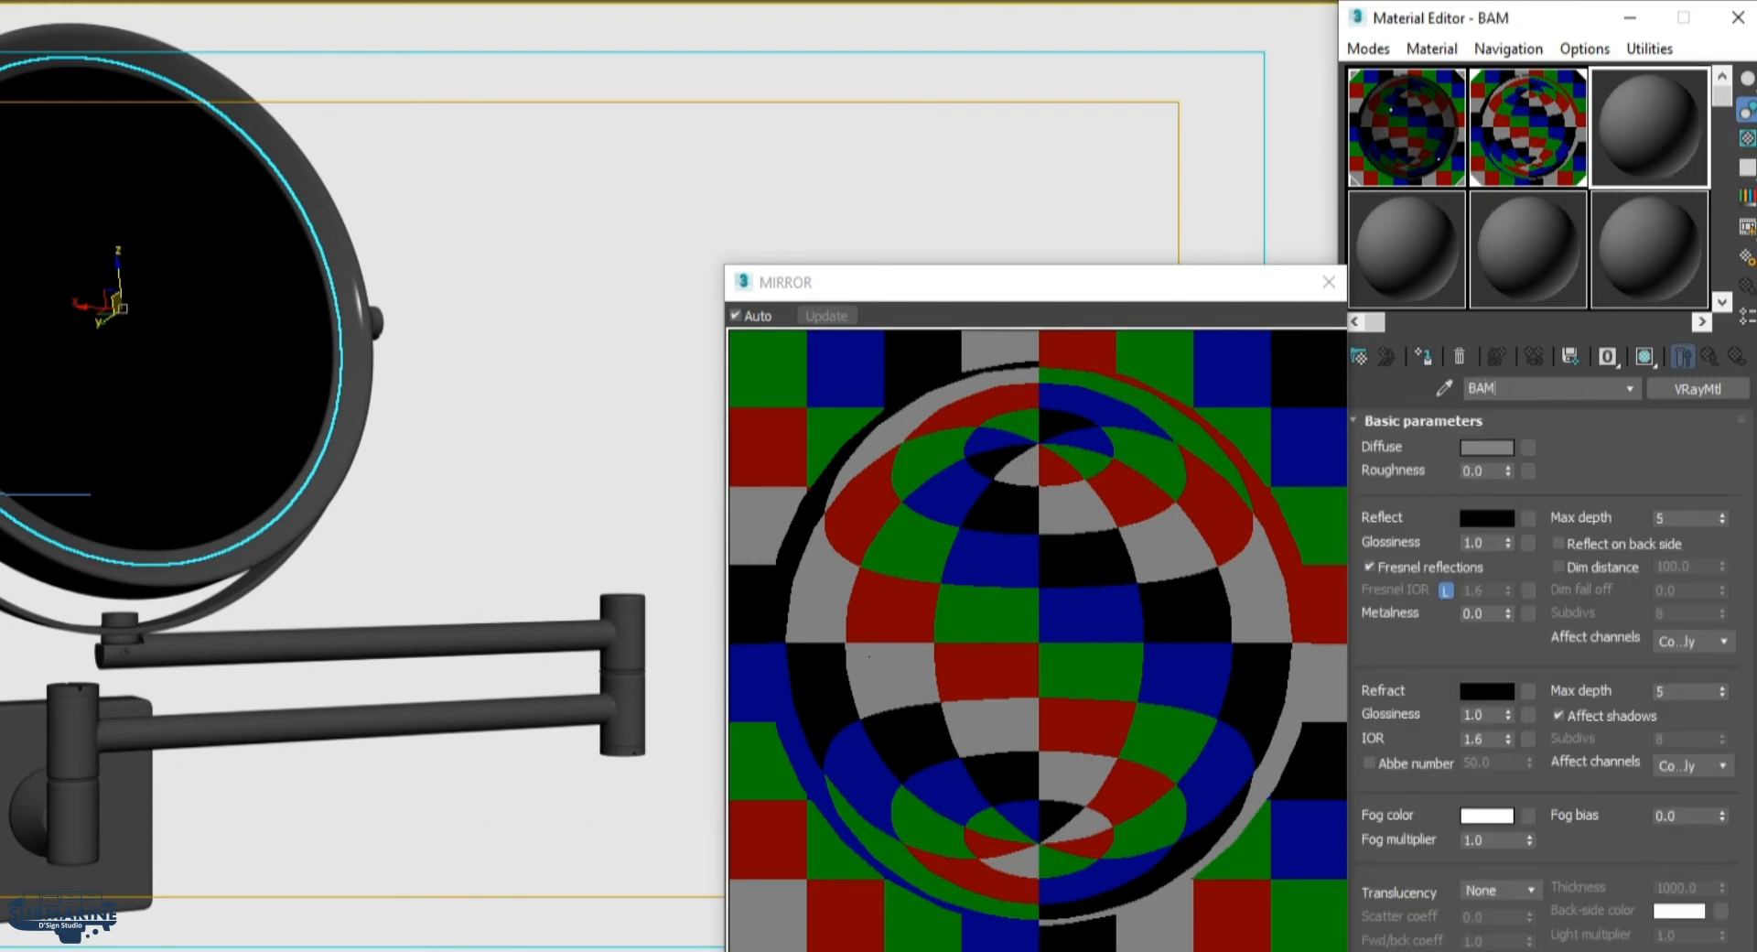
pyautogui.write(' WALL')
# Load the Deffuse image from the Bamboo Wall maps folder as a Bitmap in the BAMBOO WALL material's diffuse slot
pyautogui.click(1528, 448)
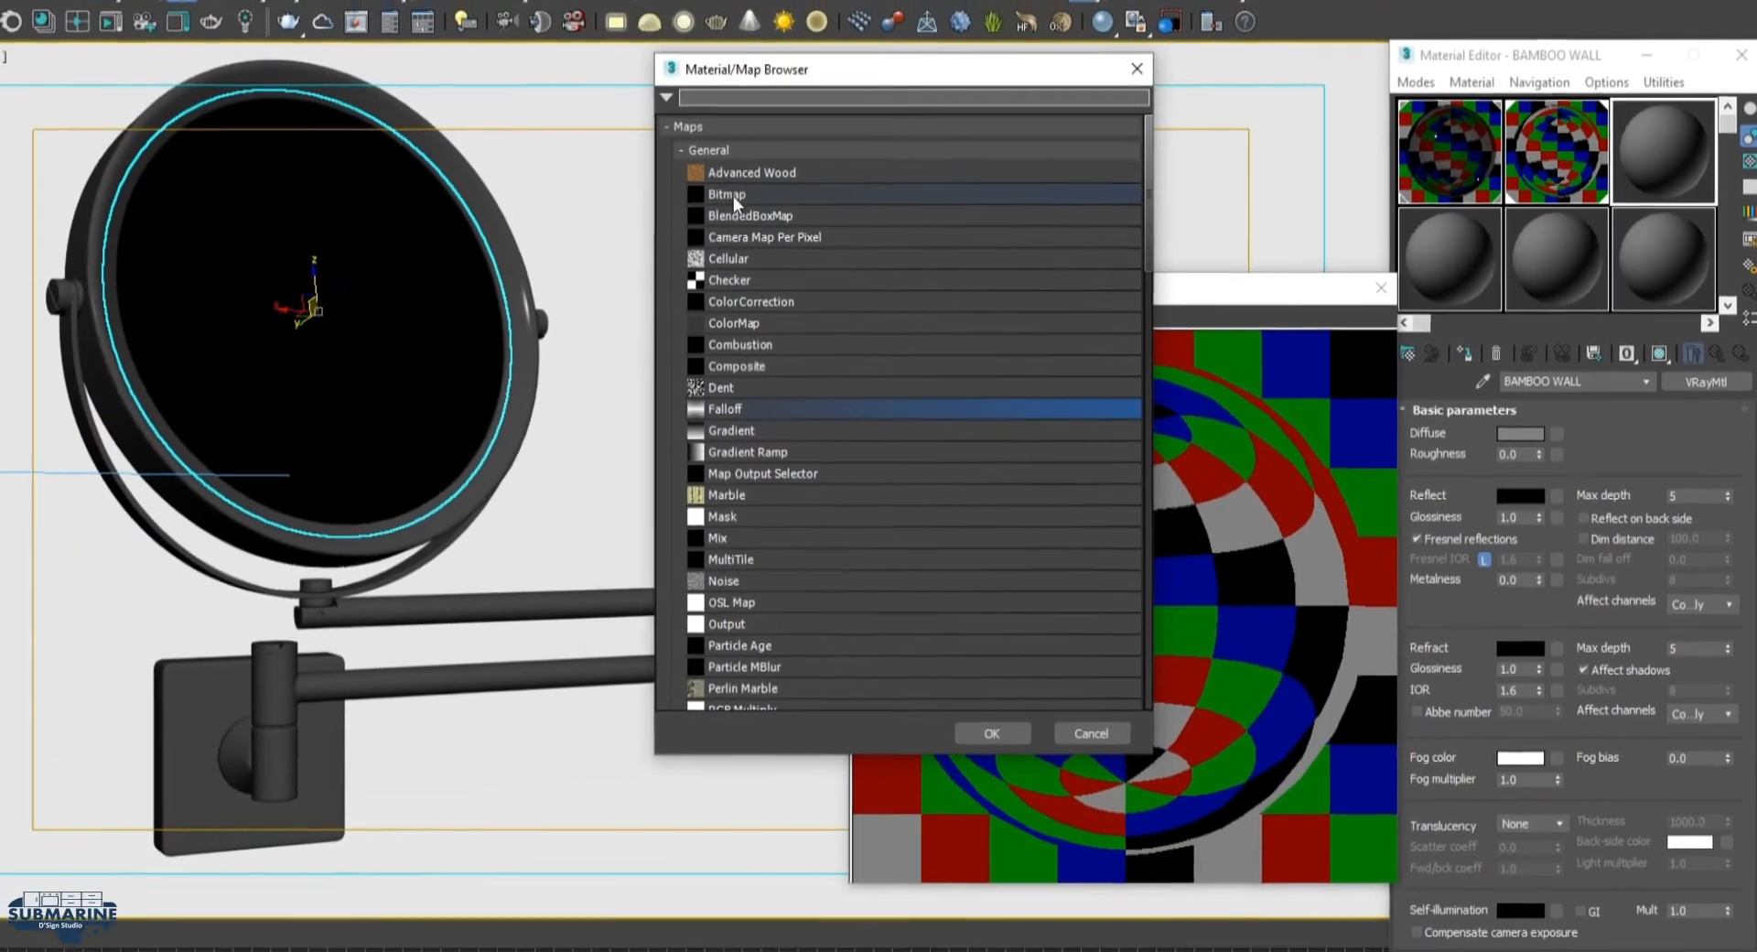
pyautogui.doubleClick(730, 194)
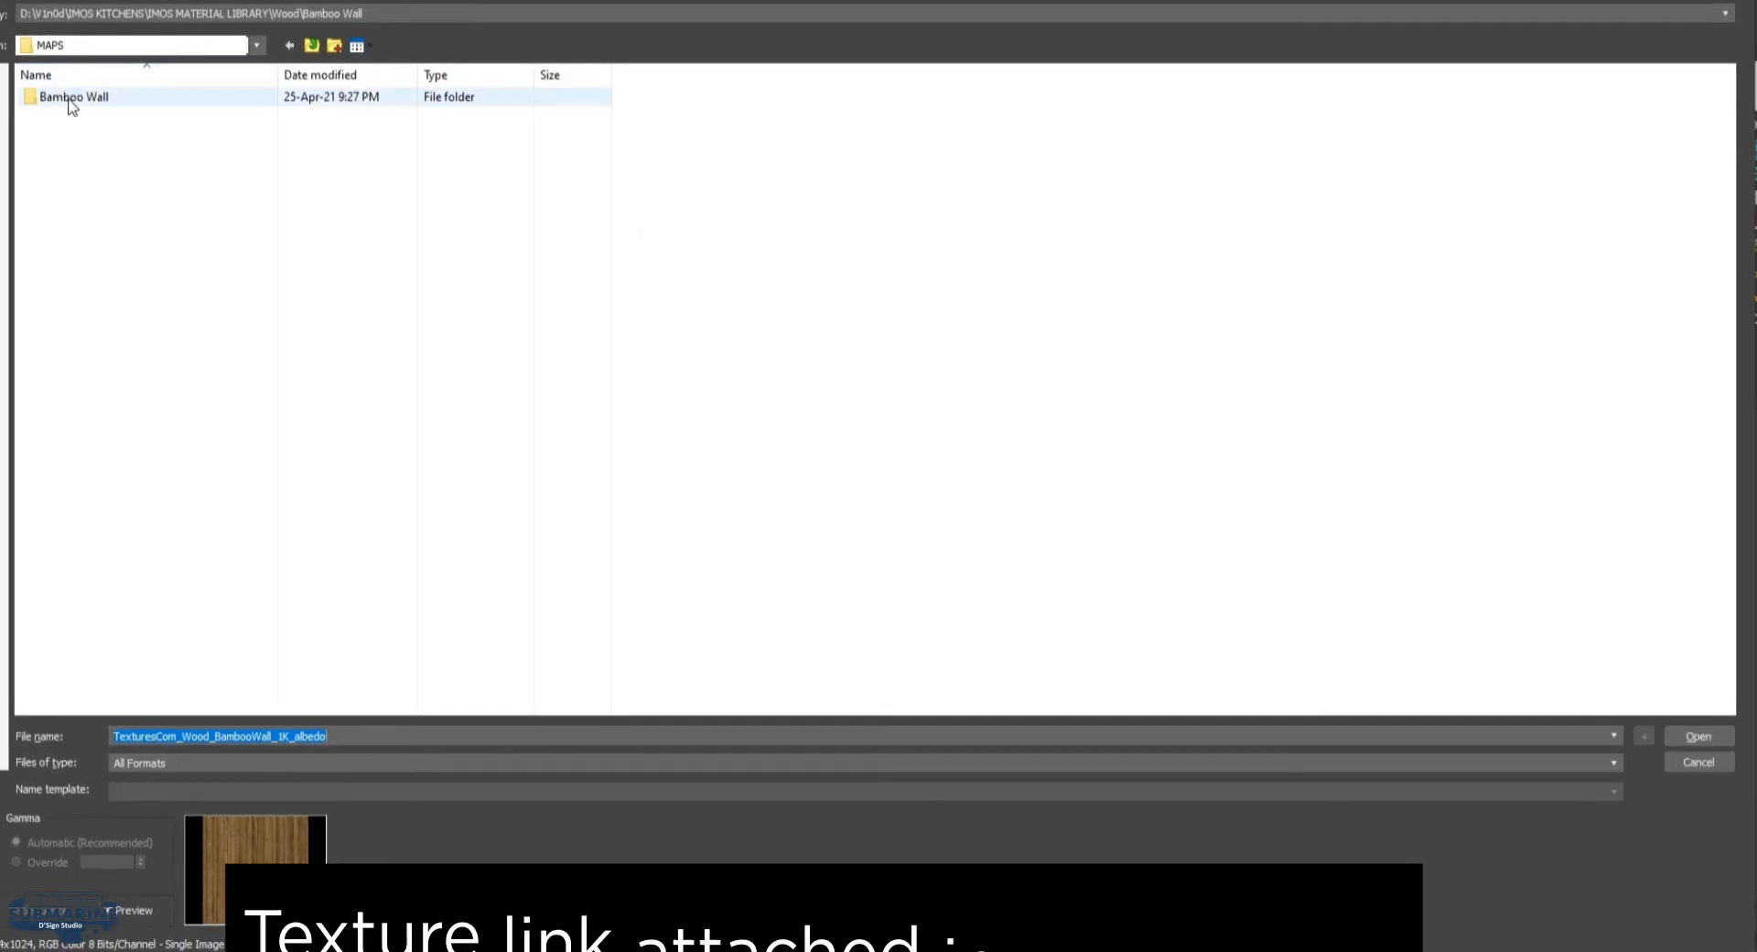
pyautogui.doubleClick(69, 101)
pyautogui.click(61, 128)
pyautogui.click(163, 133)
pyautogui.keyDown('ctrl'); pyautogui.scroll(2, 165, 142); pyautogui.keyUp('ctrl')
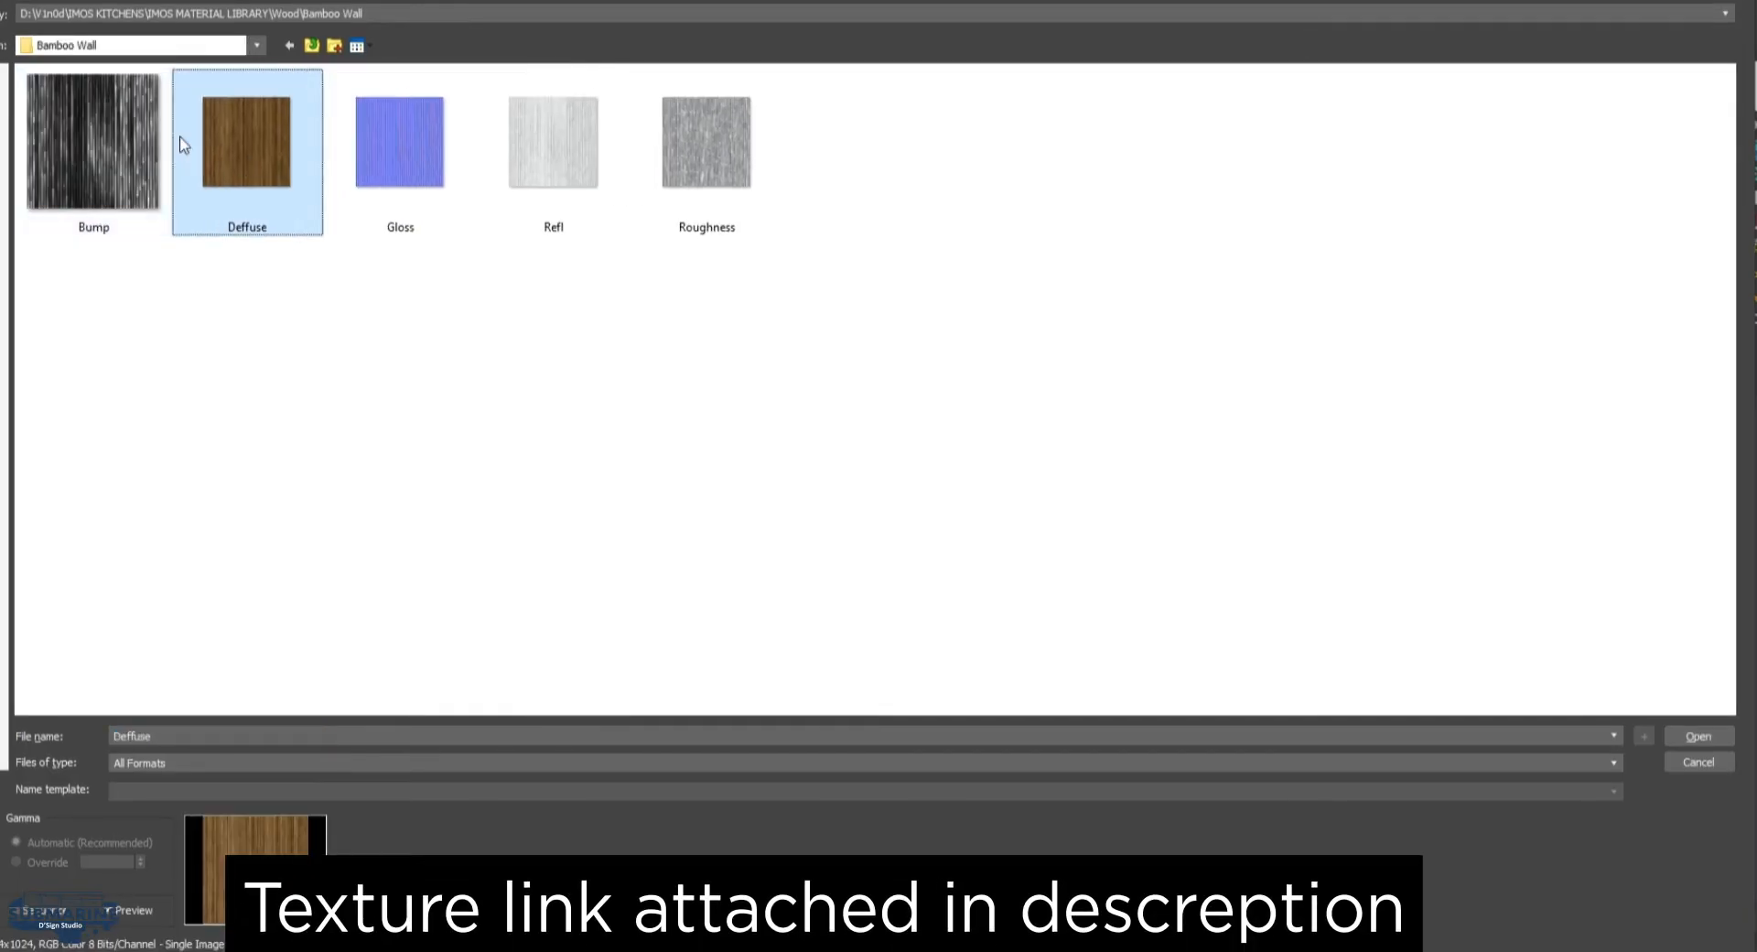
pyautogui.keyDown('ctrl'); pyautogui.scroll(2, 164, 134); pyautogui.keyUp('ctrl')
pyautogui.click(600, 424)
pyautogui.click(486, 227)
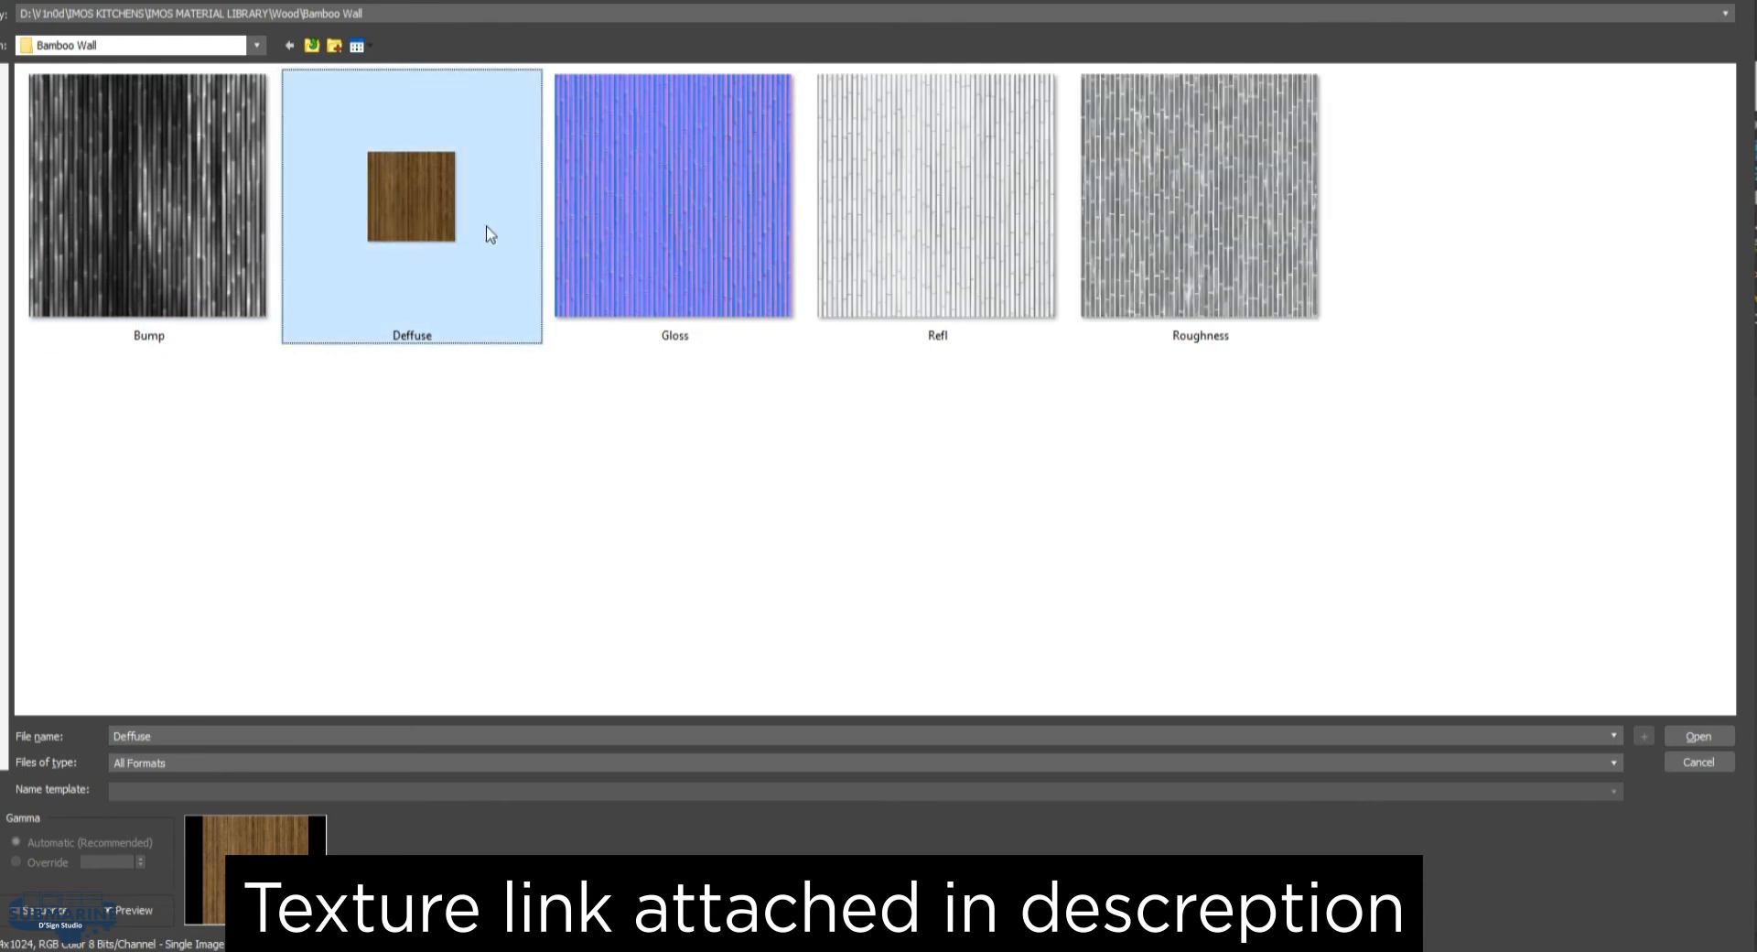
pyautogui.doubleClick(434, 209)
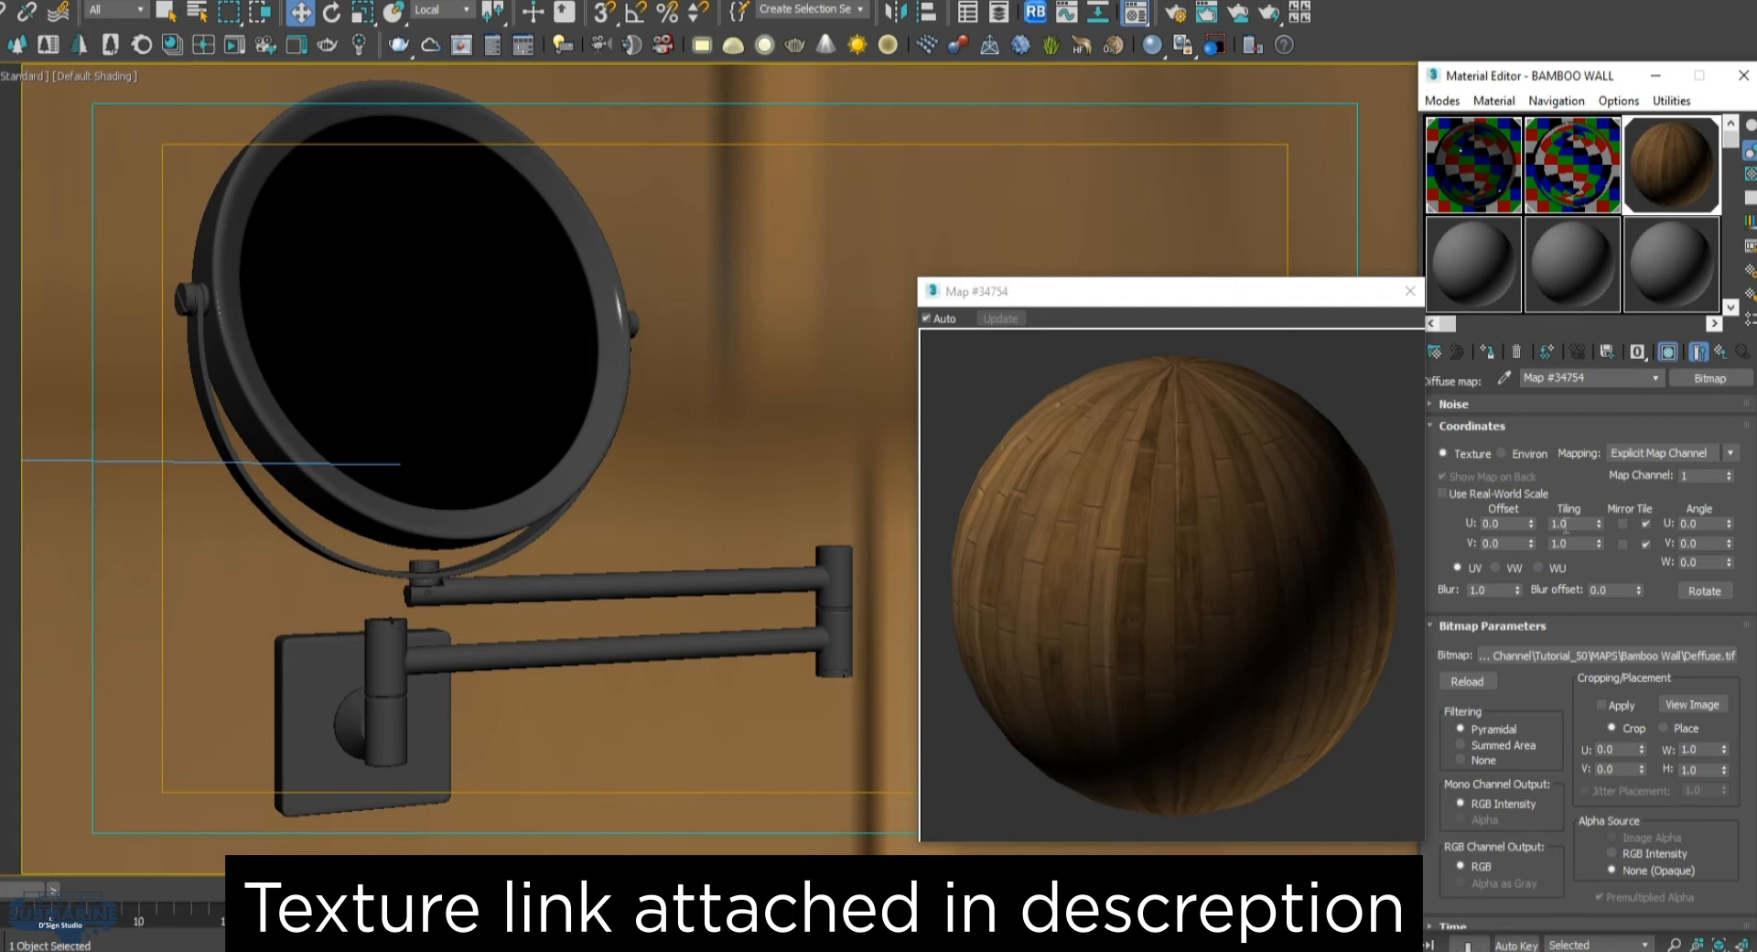
# Set the diffuse bitmap's tiling to 40 in U and 10 in V
pyautogui.doubleClick(1566, 524)
pyautogui.write('40')
pyautogui.press('Tab')
pyautogui.write('10')
pyautogui.press('Return')
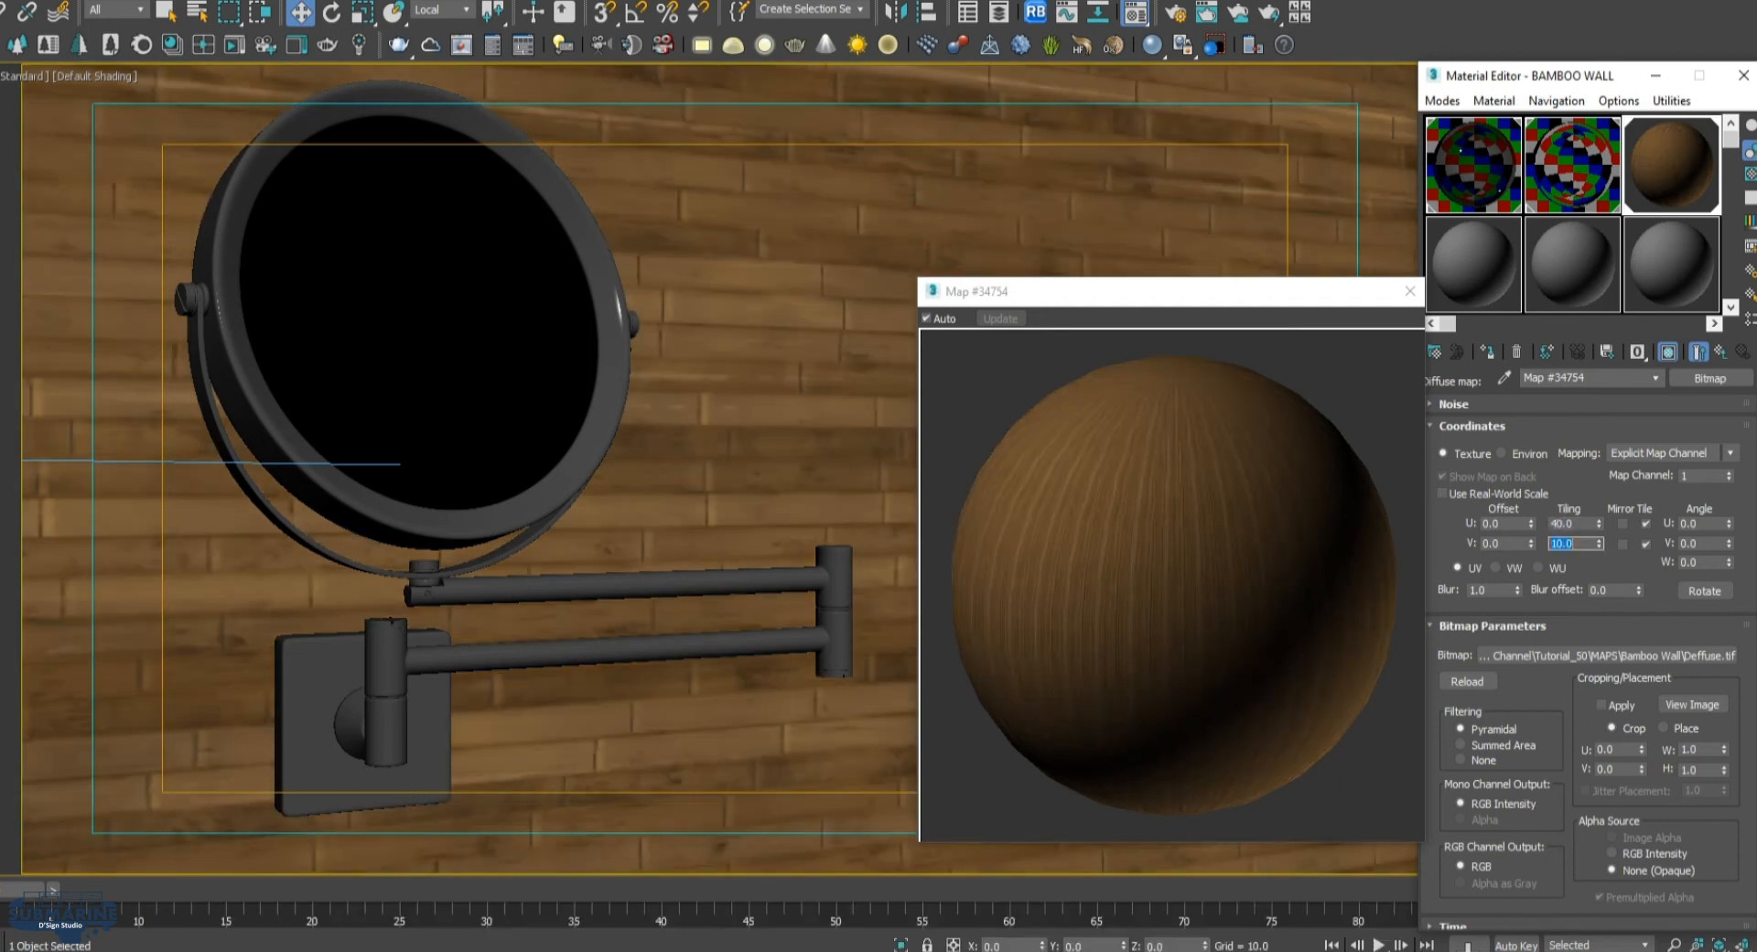
# Load the Roughness image from the Bamboo Wall folder as a Bitmap in the BAMBOO WALL material's roughness slot
pyautogui.click(1721, 351)
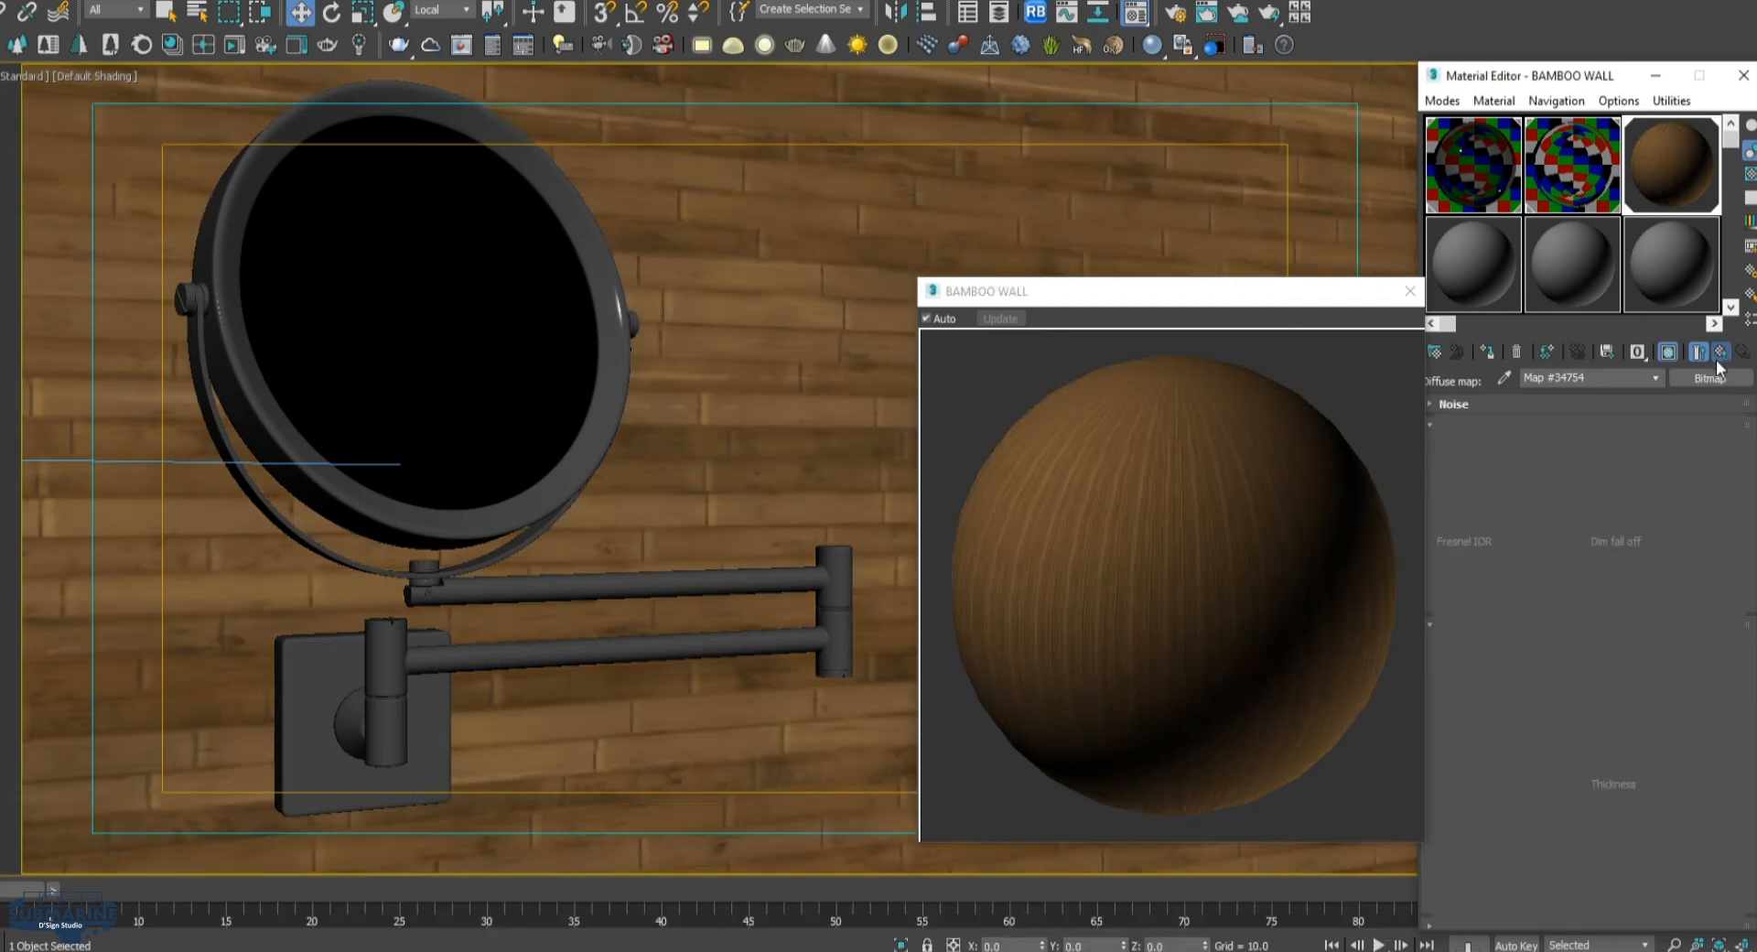
pyautogui.click(1573, 426)
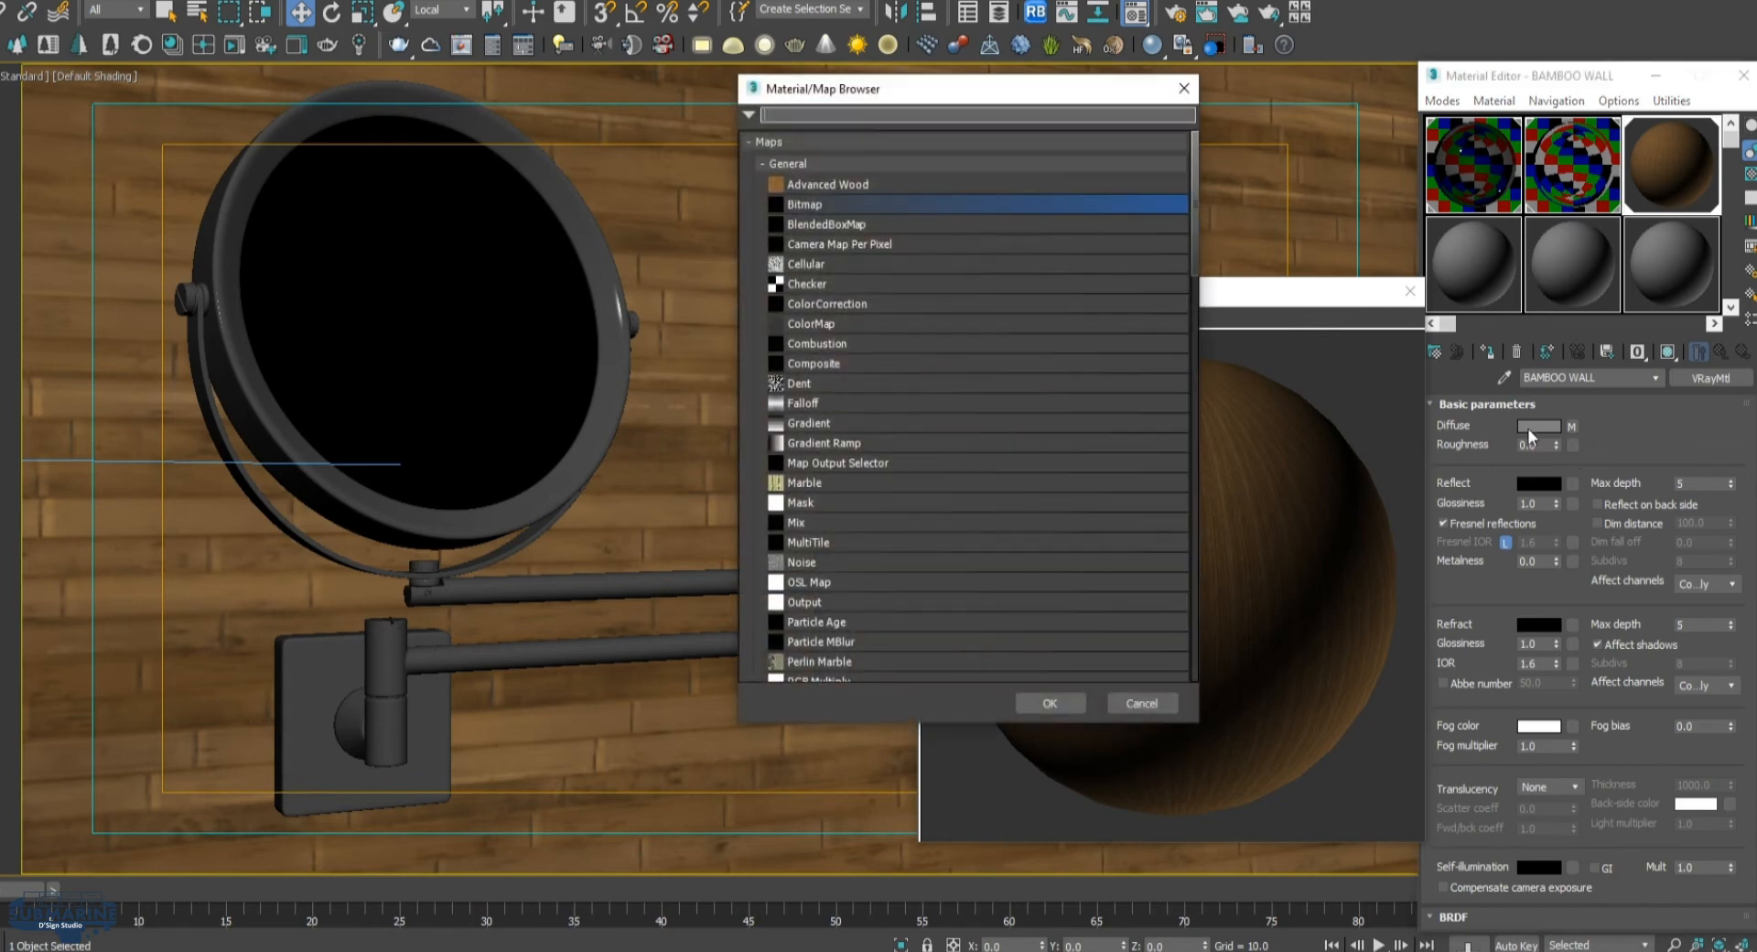
pyautogui.doubleClick(837, 204)
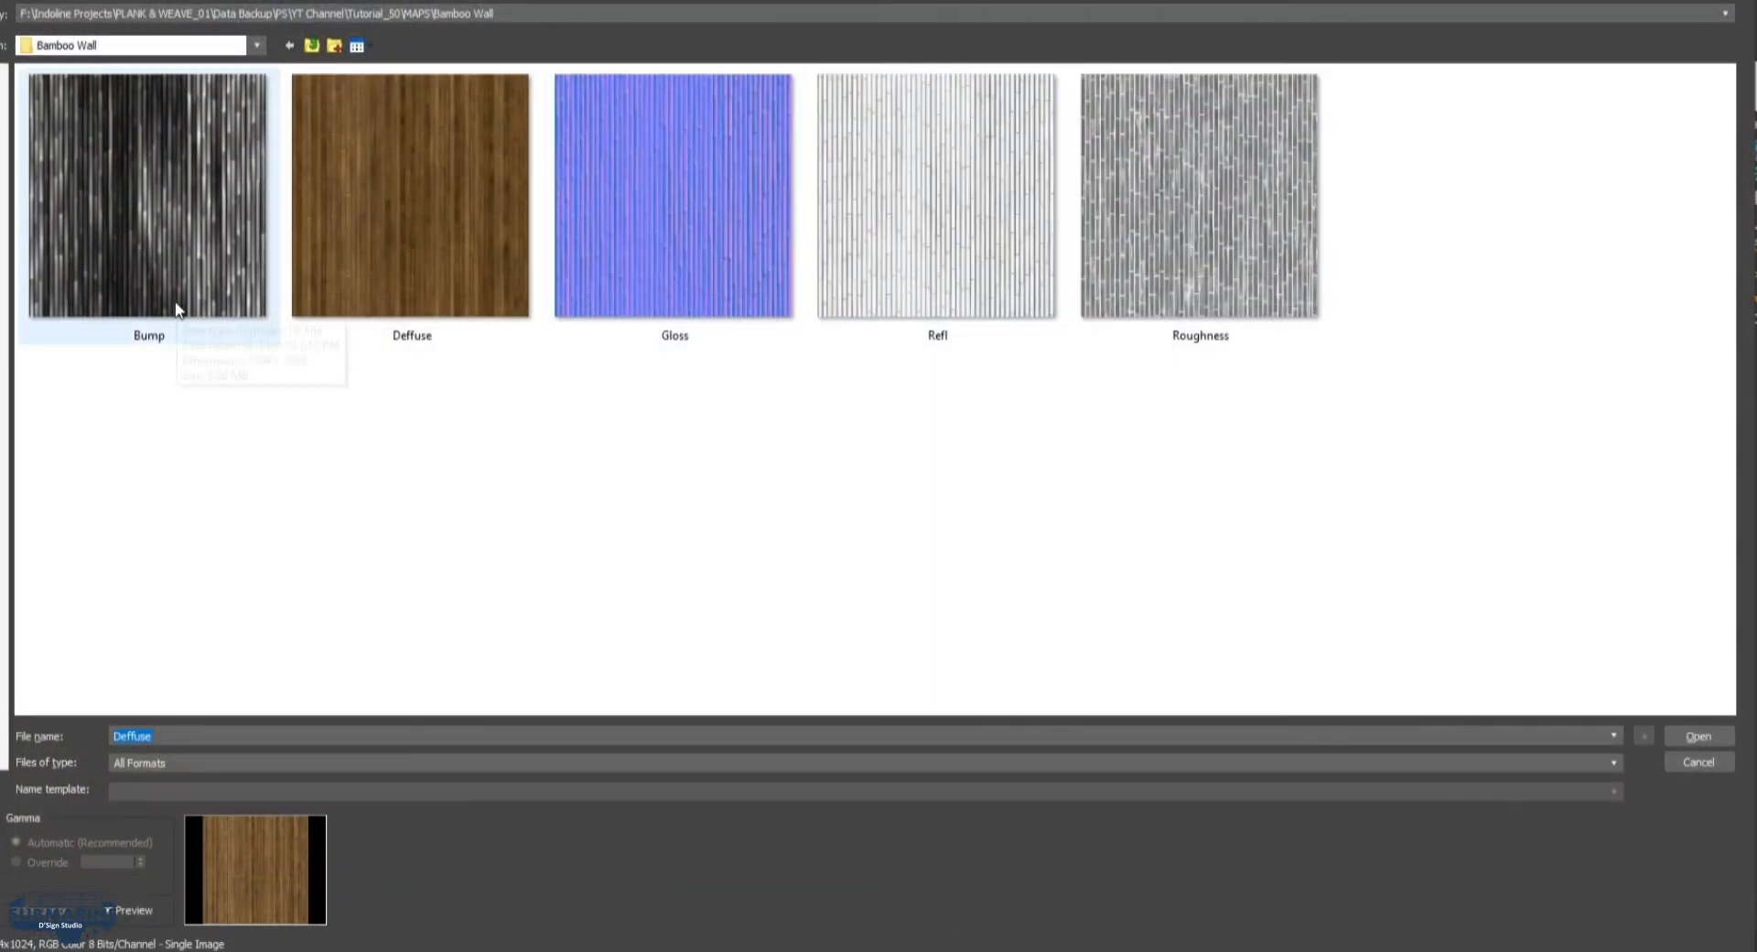
pyautogui.doubleClick(1201, 229)
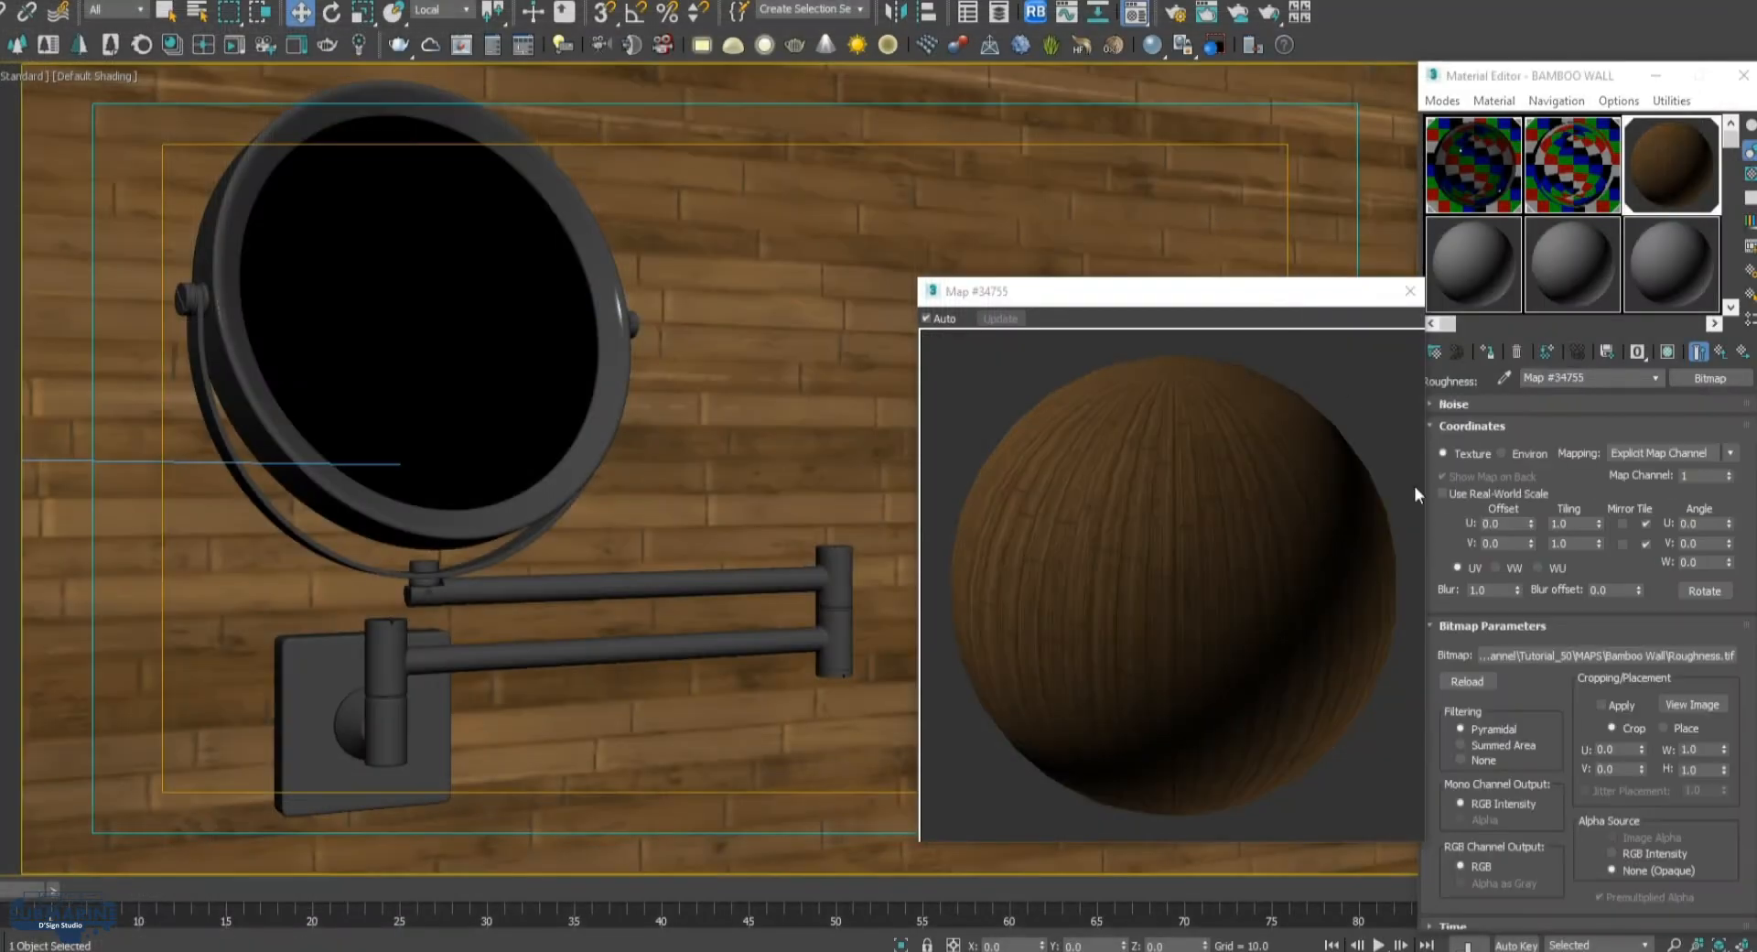
# Set the roughness bitmap's tiling to 40 in U and 10 in V
pyautogui.click(1569, 523)
pyautogui.write('40')
pyautogui.press('Tab')
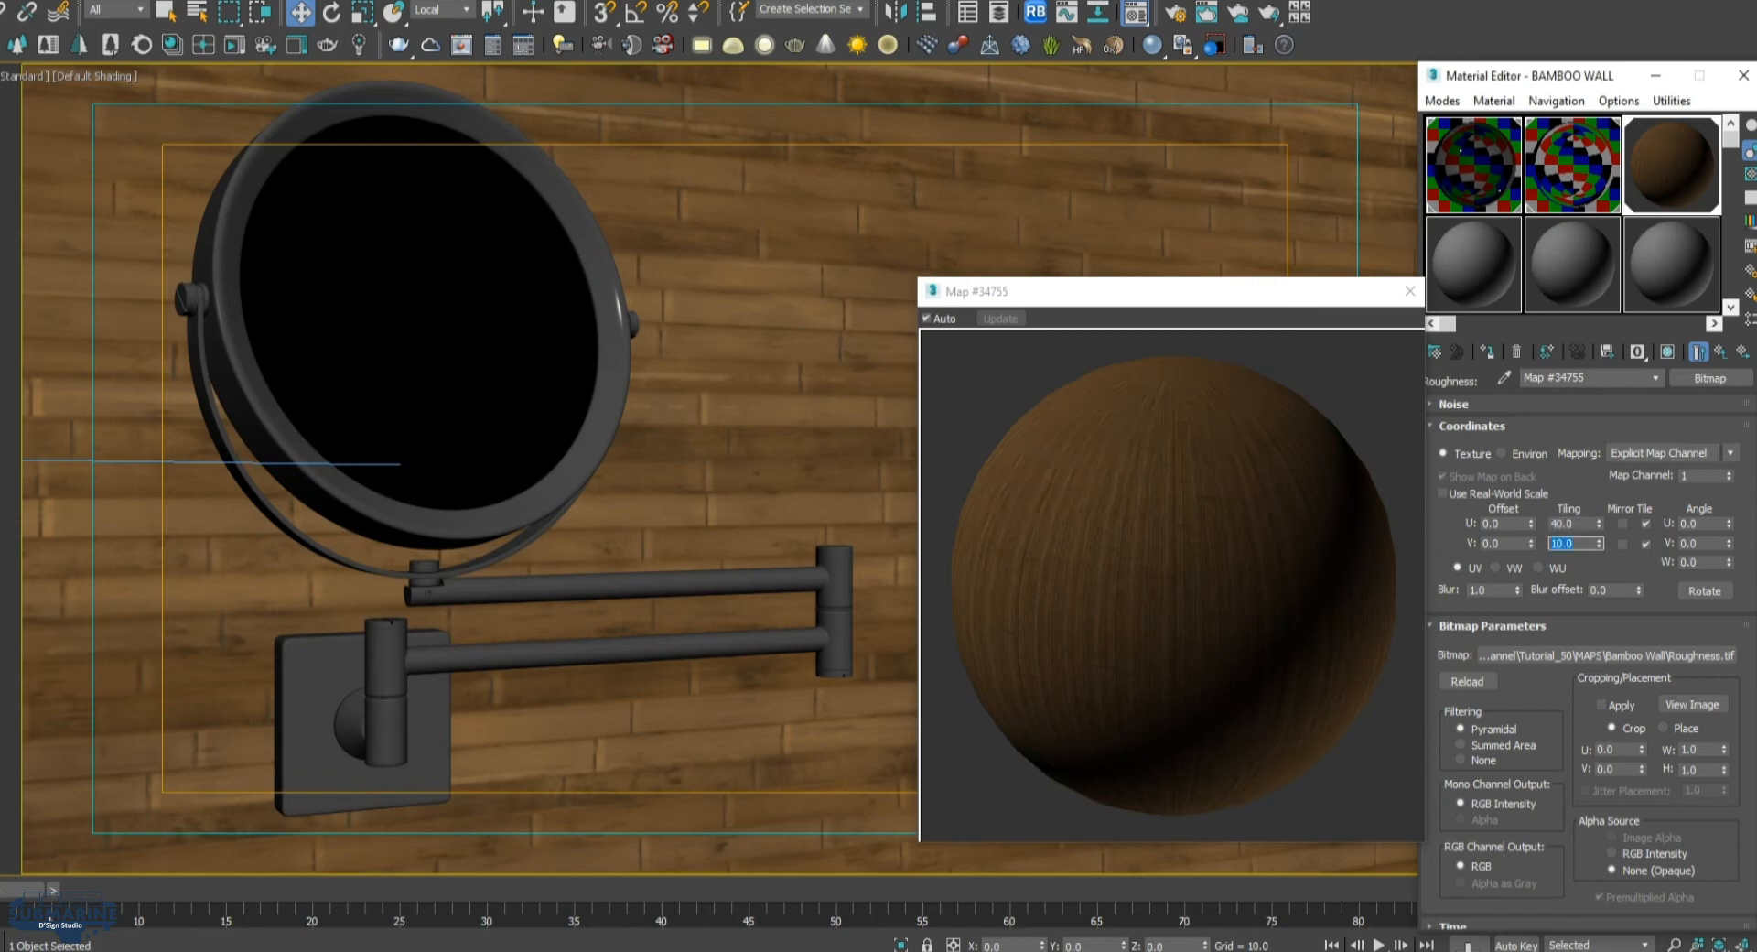
# Load the Refl image from the Bamboo Wall folder as a Bitmap in the BAMBOO WALL material's reflect slot and set its U tiling to 40
pyautogui.click(1730, 355)
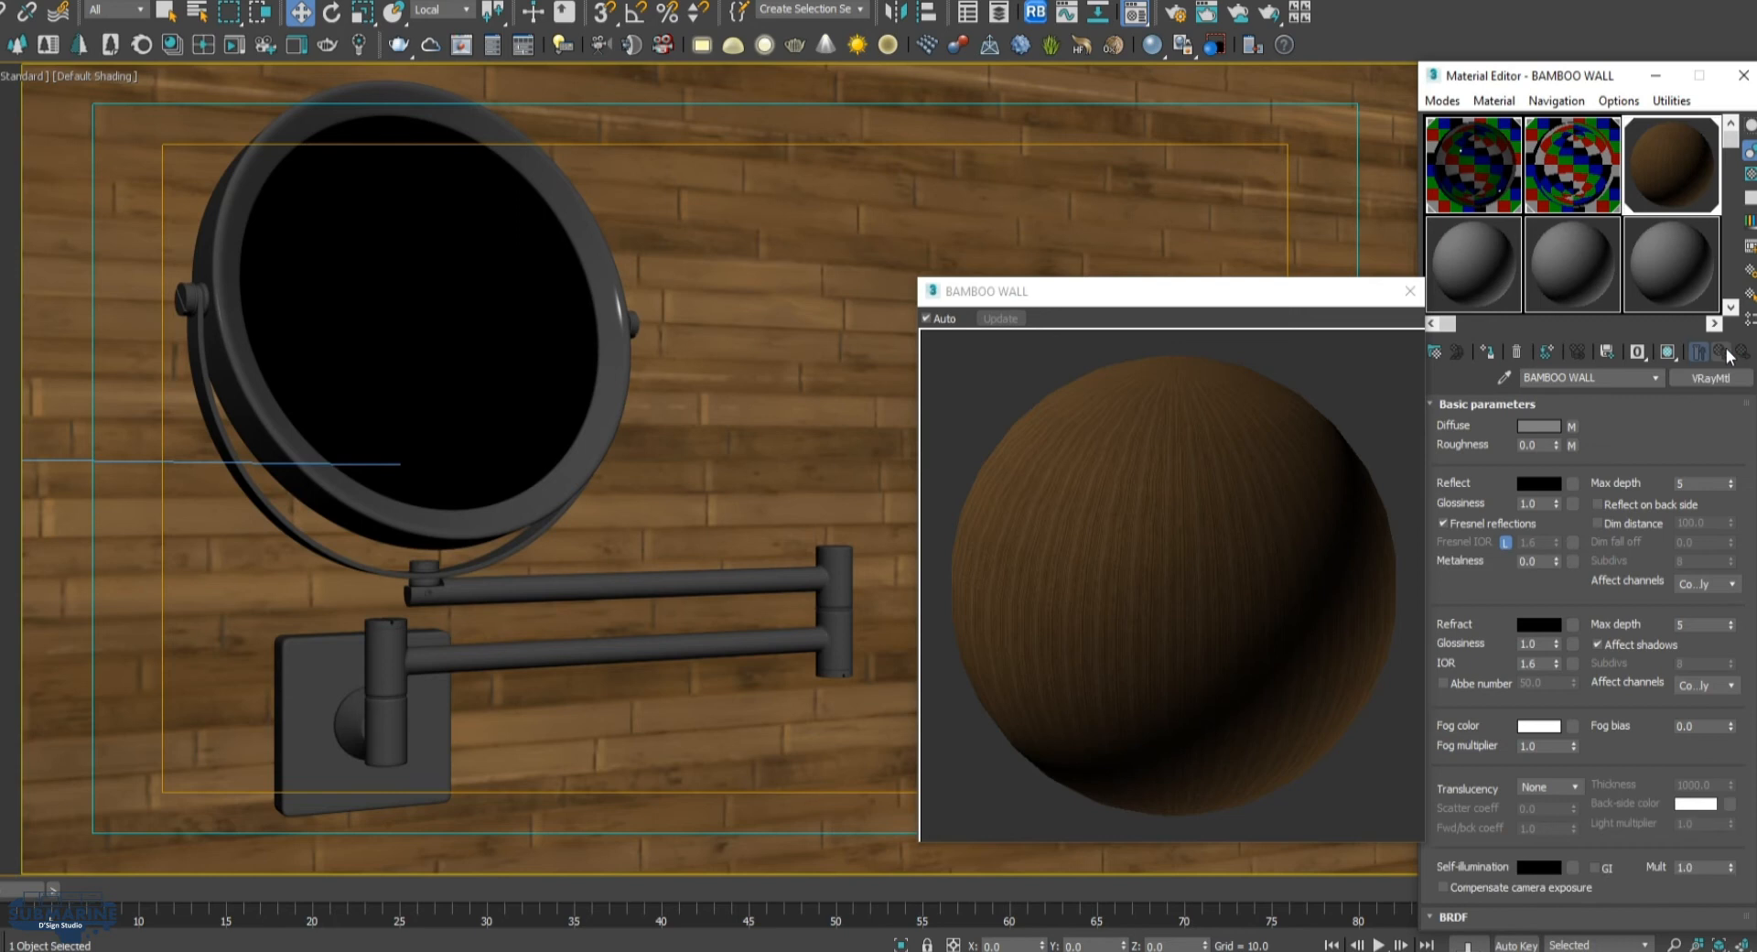
pyautogui.click(1571, 485)
pyautogui.doubleClick(825, 203)
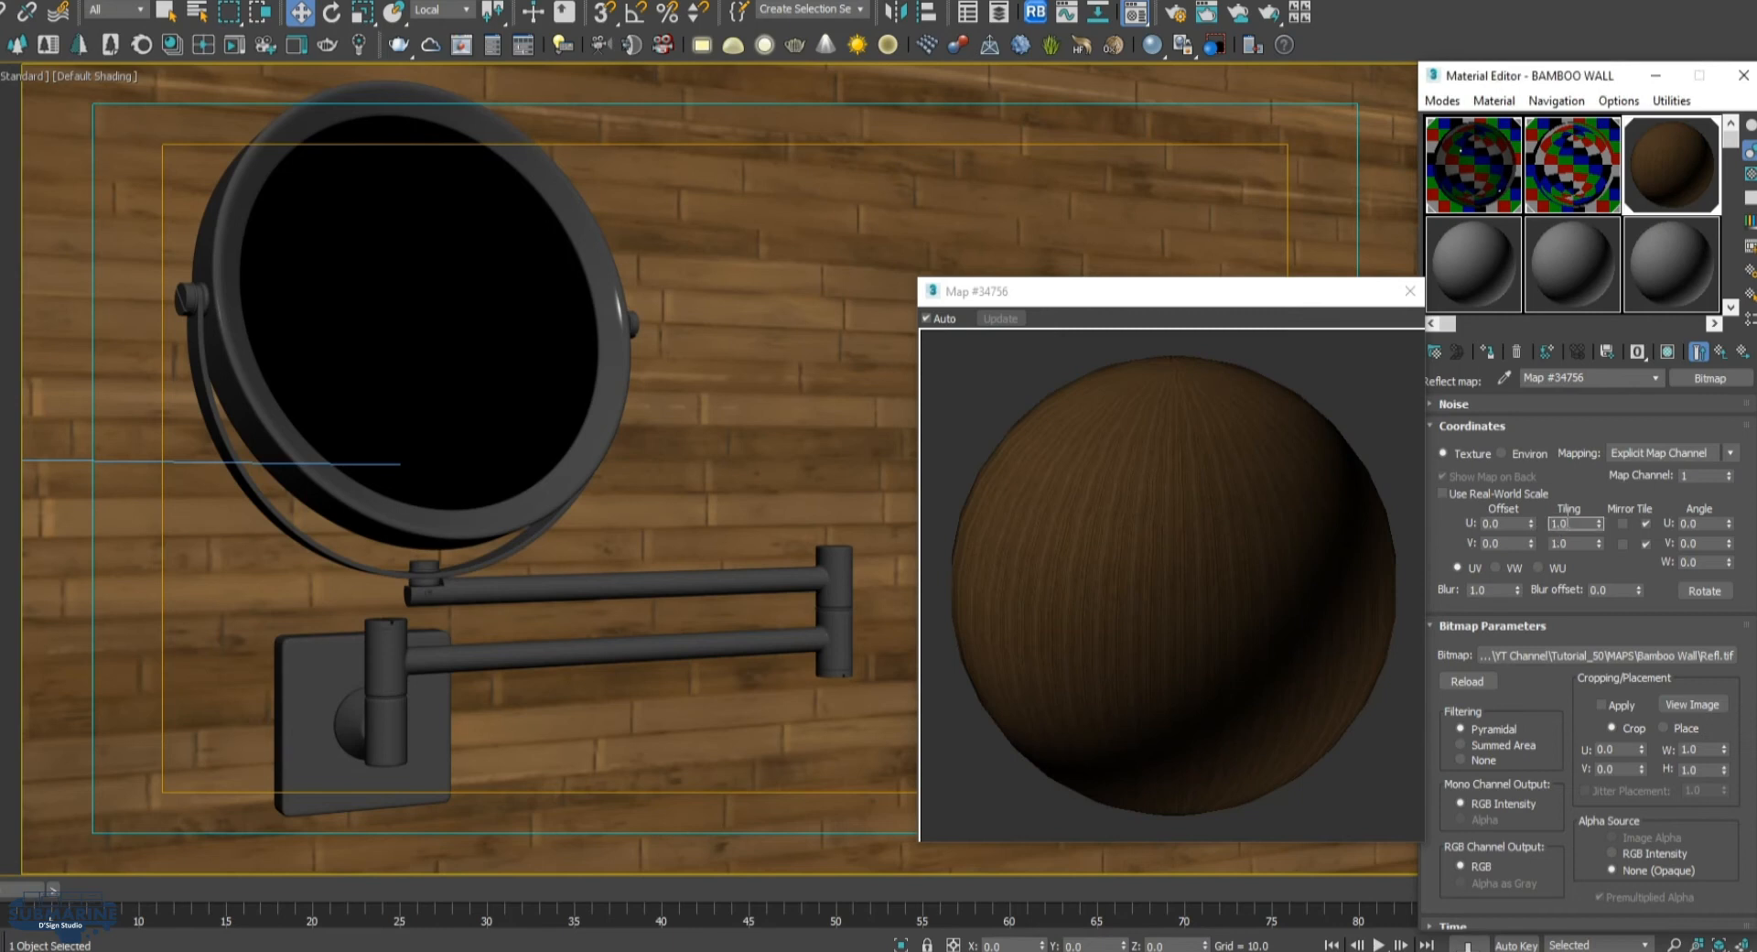
pyautogui.write('40')
pyautogui.press('Tab')
pyautogui.write('1')
pyautogui.click(1721, 351)
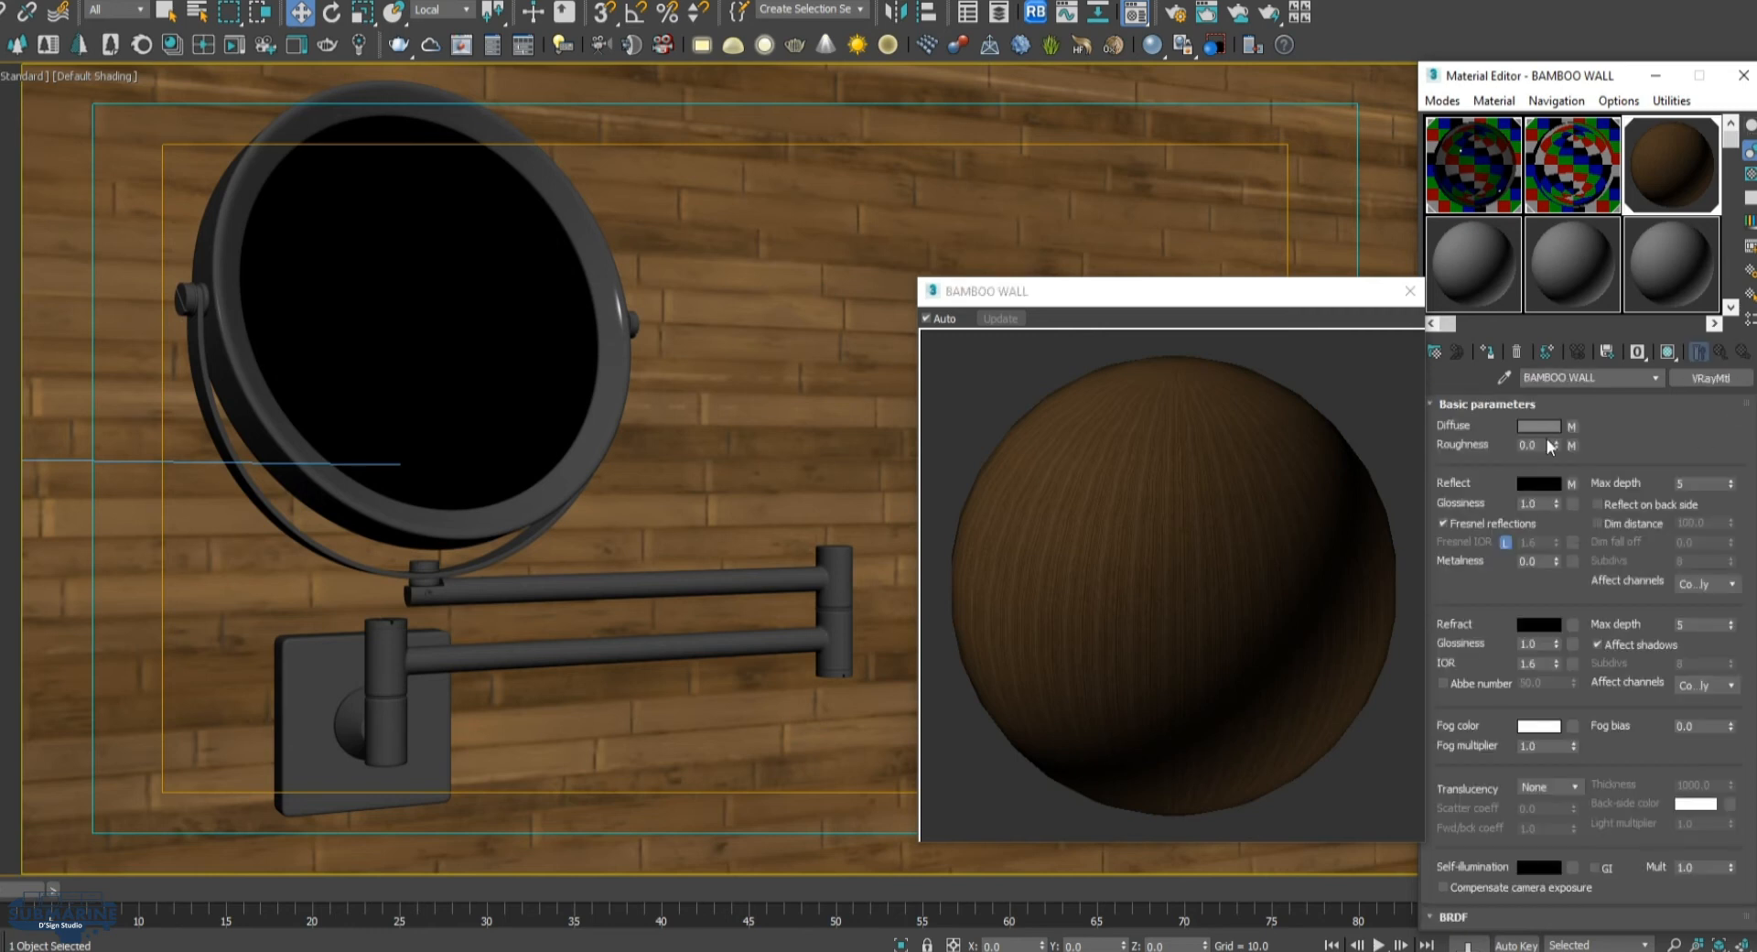
# Set the BAMBOO WALL material's roughness to 0.35 and load the Gloss image as a Bitmap in its reflection glossiness slot
pyautogui.doubleClick(1544, 443)
pyautogui.click(1572, 503)
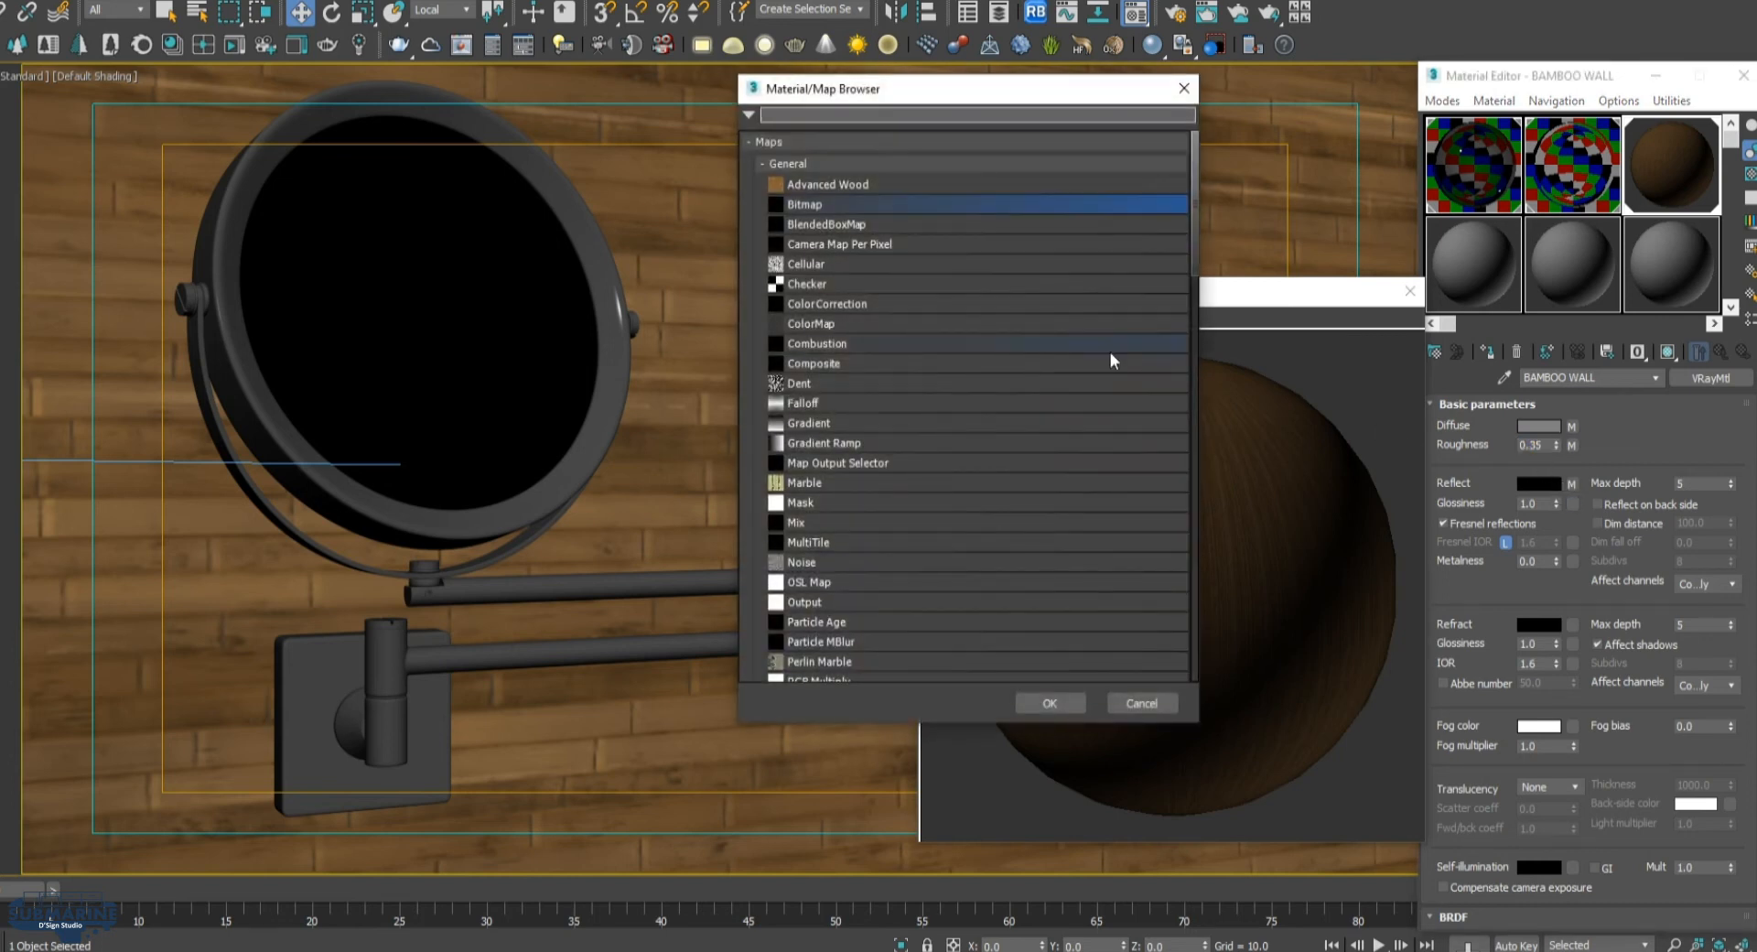
pyautogui.doubleClick(843, 203)
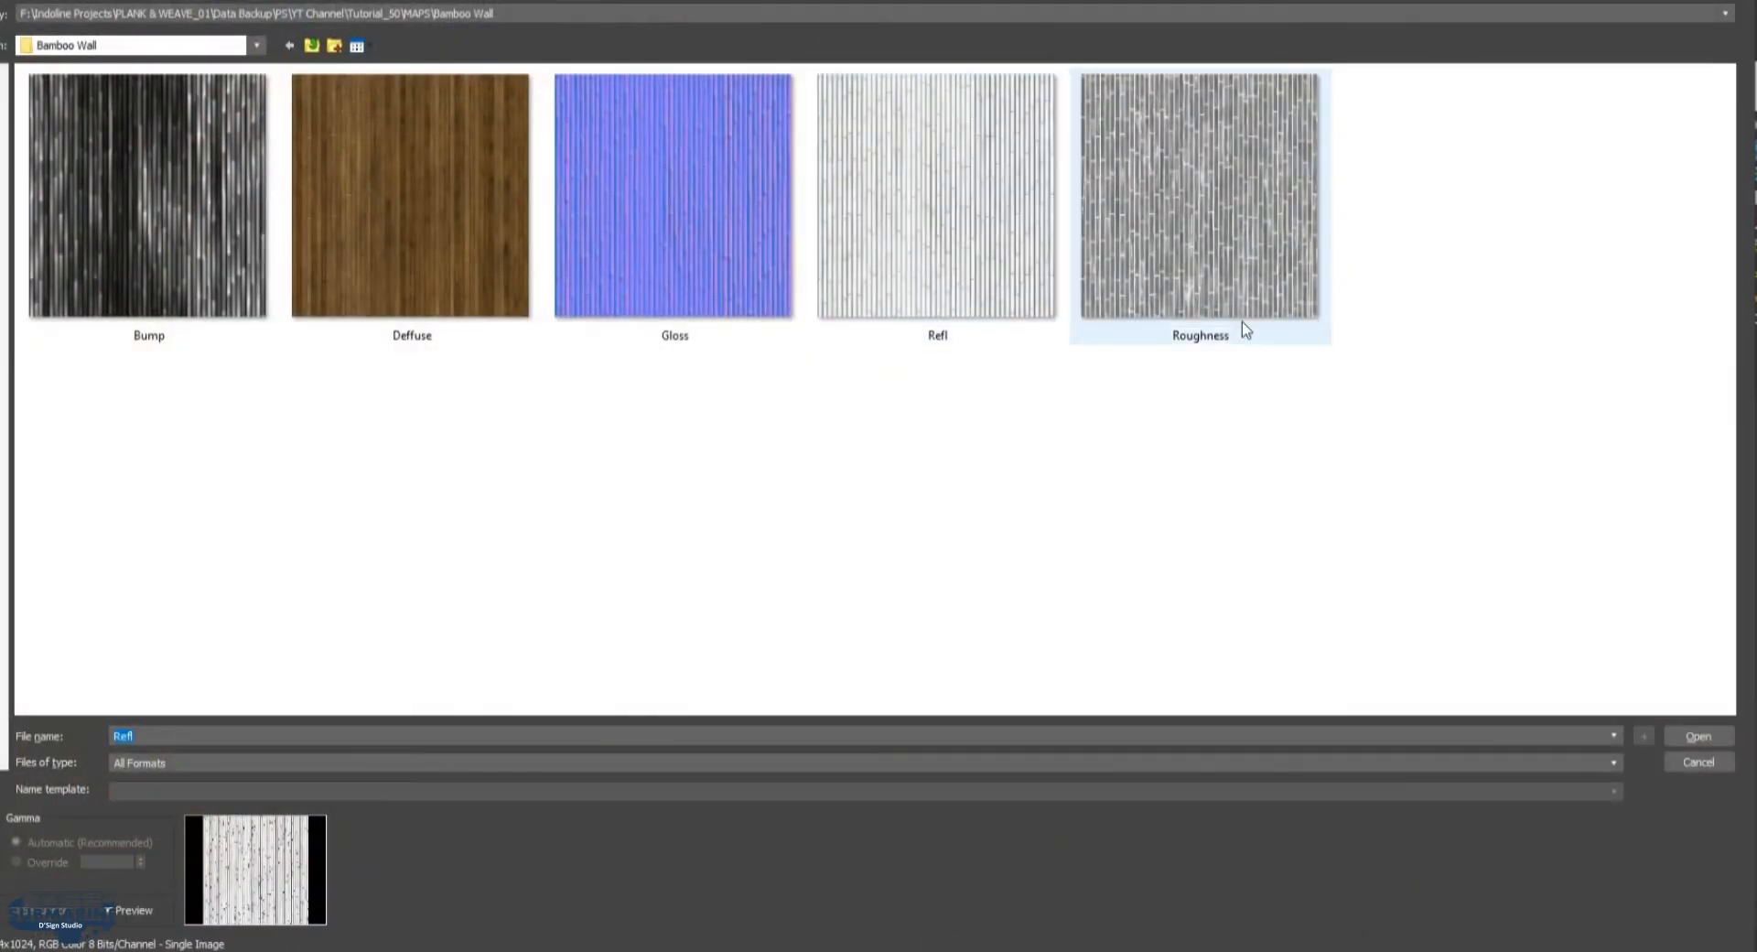
pyautogui.doubleClick(633, 262)
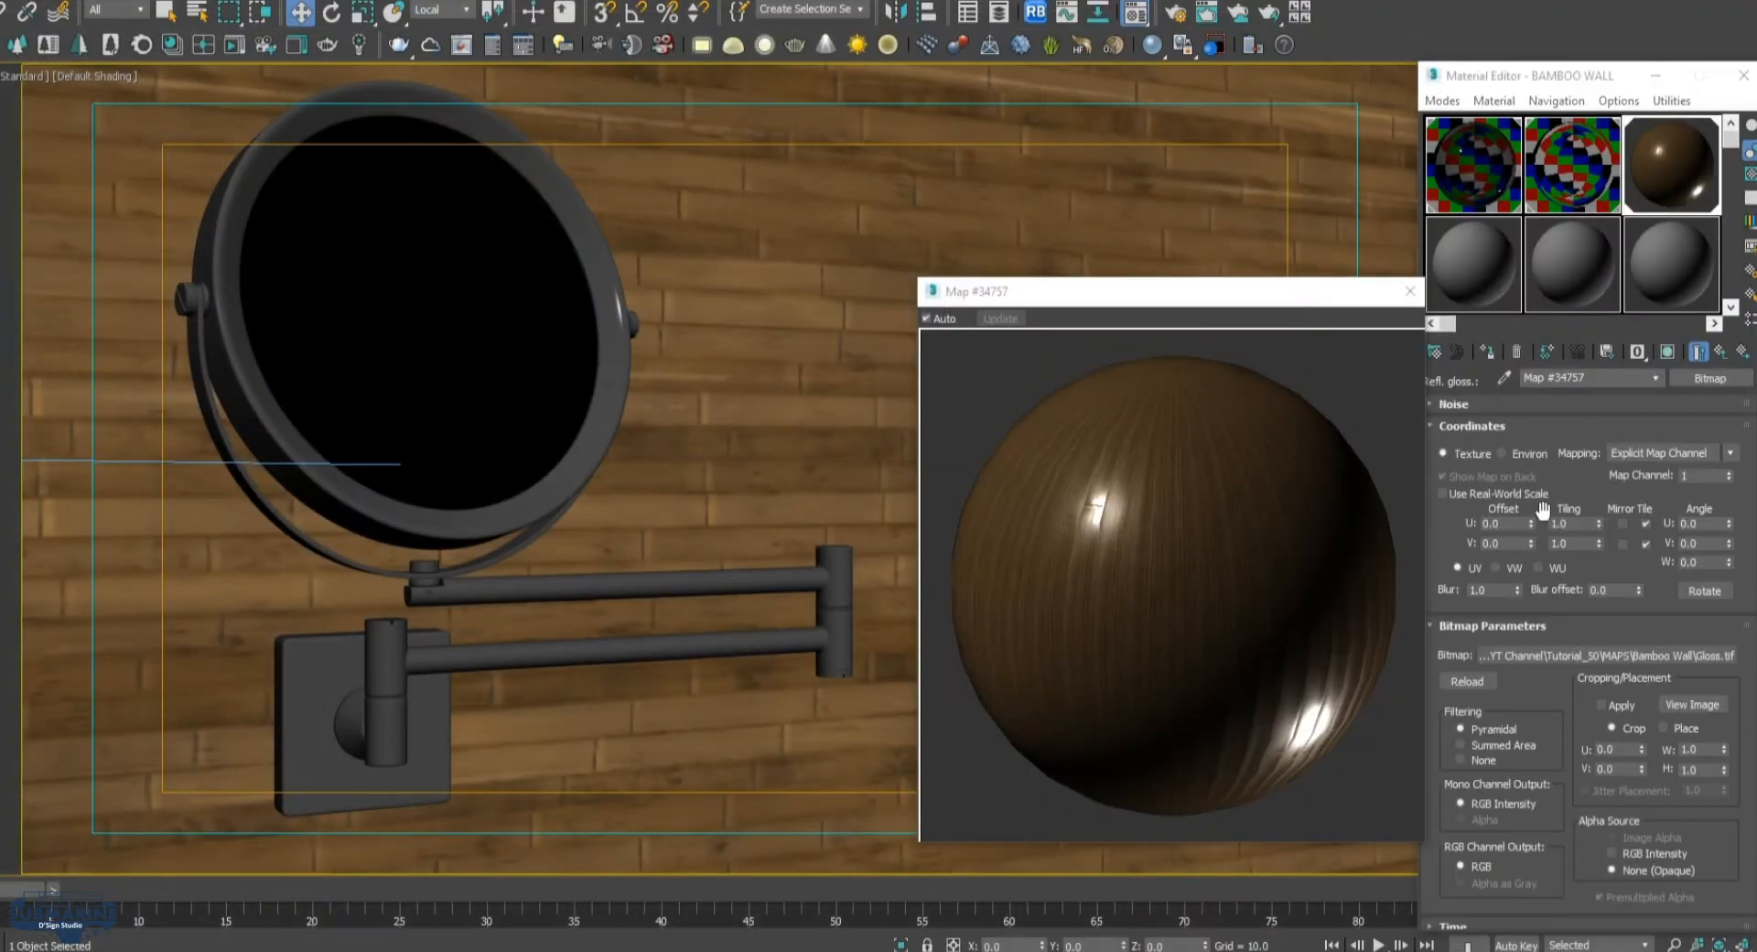
# Set the glossiness bitmap's tiling to 40 in U and 10 in V
pyautogui.write('4')
pyautogui.press('Return')
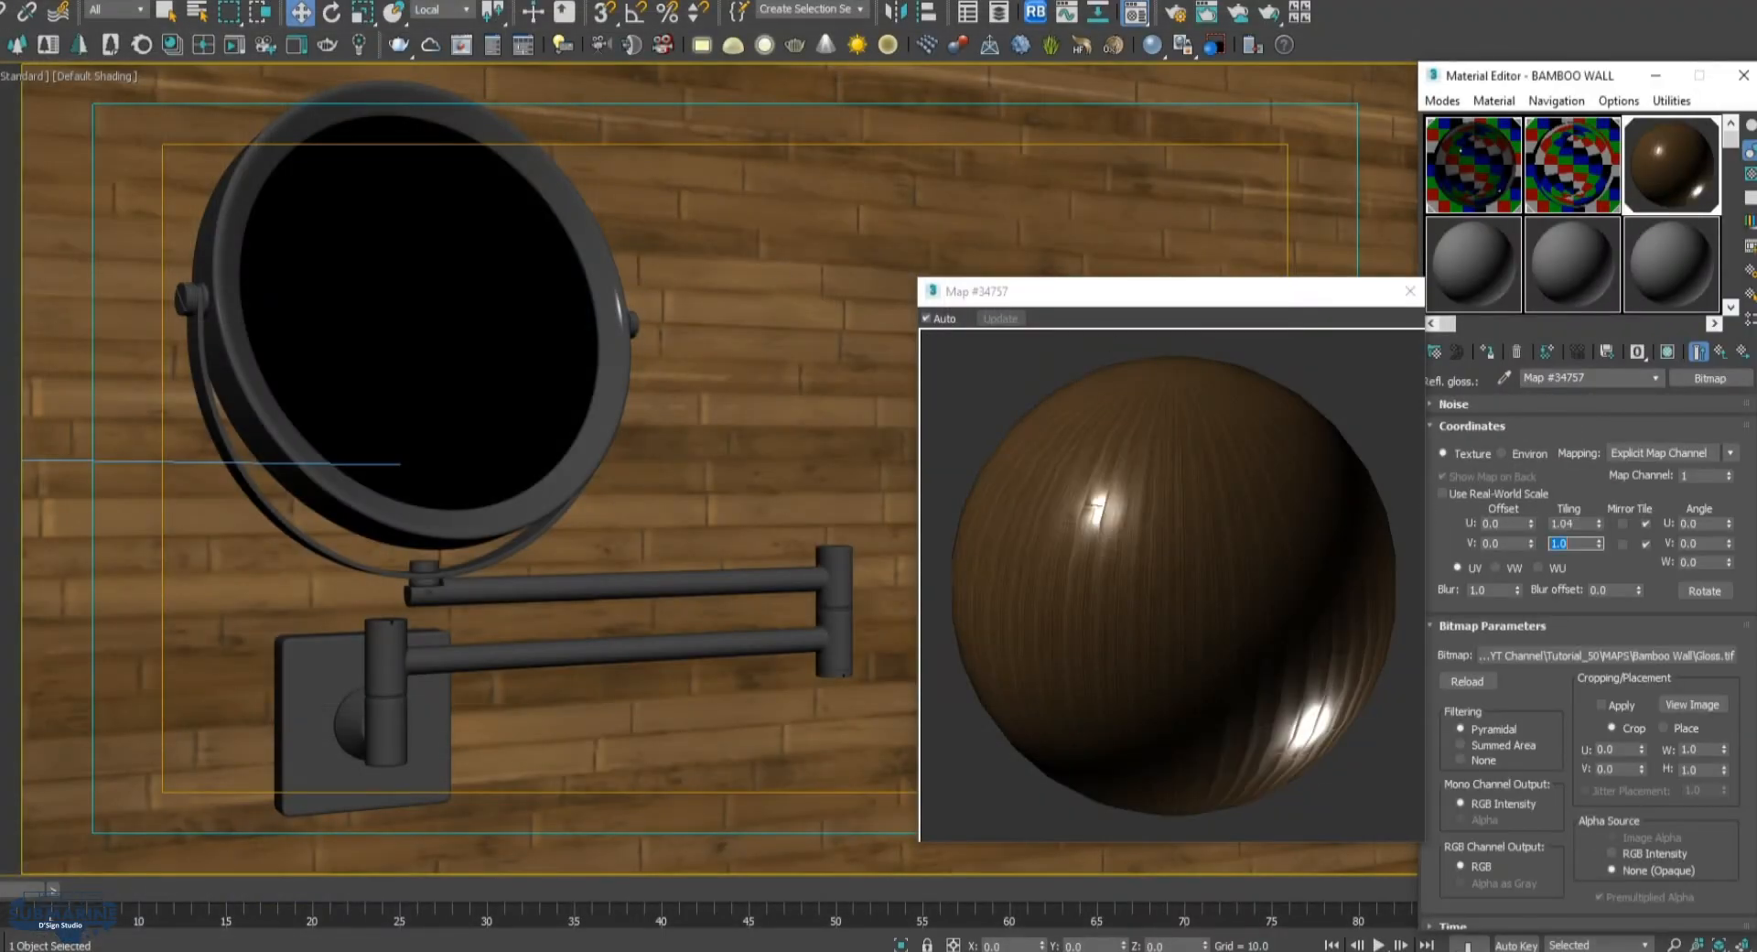
pyautogui.write('40')
pyautogui.press('Tab')
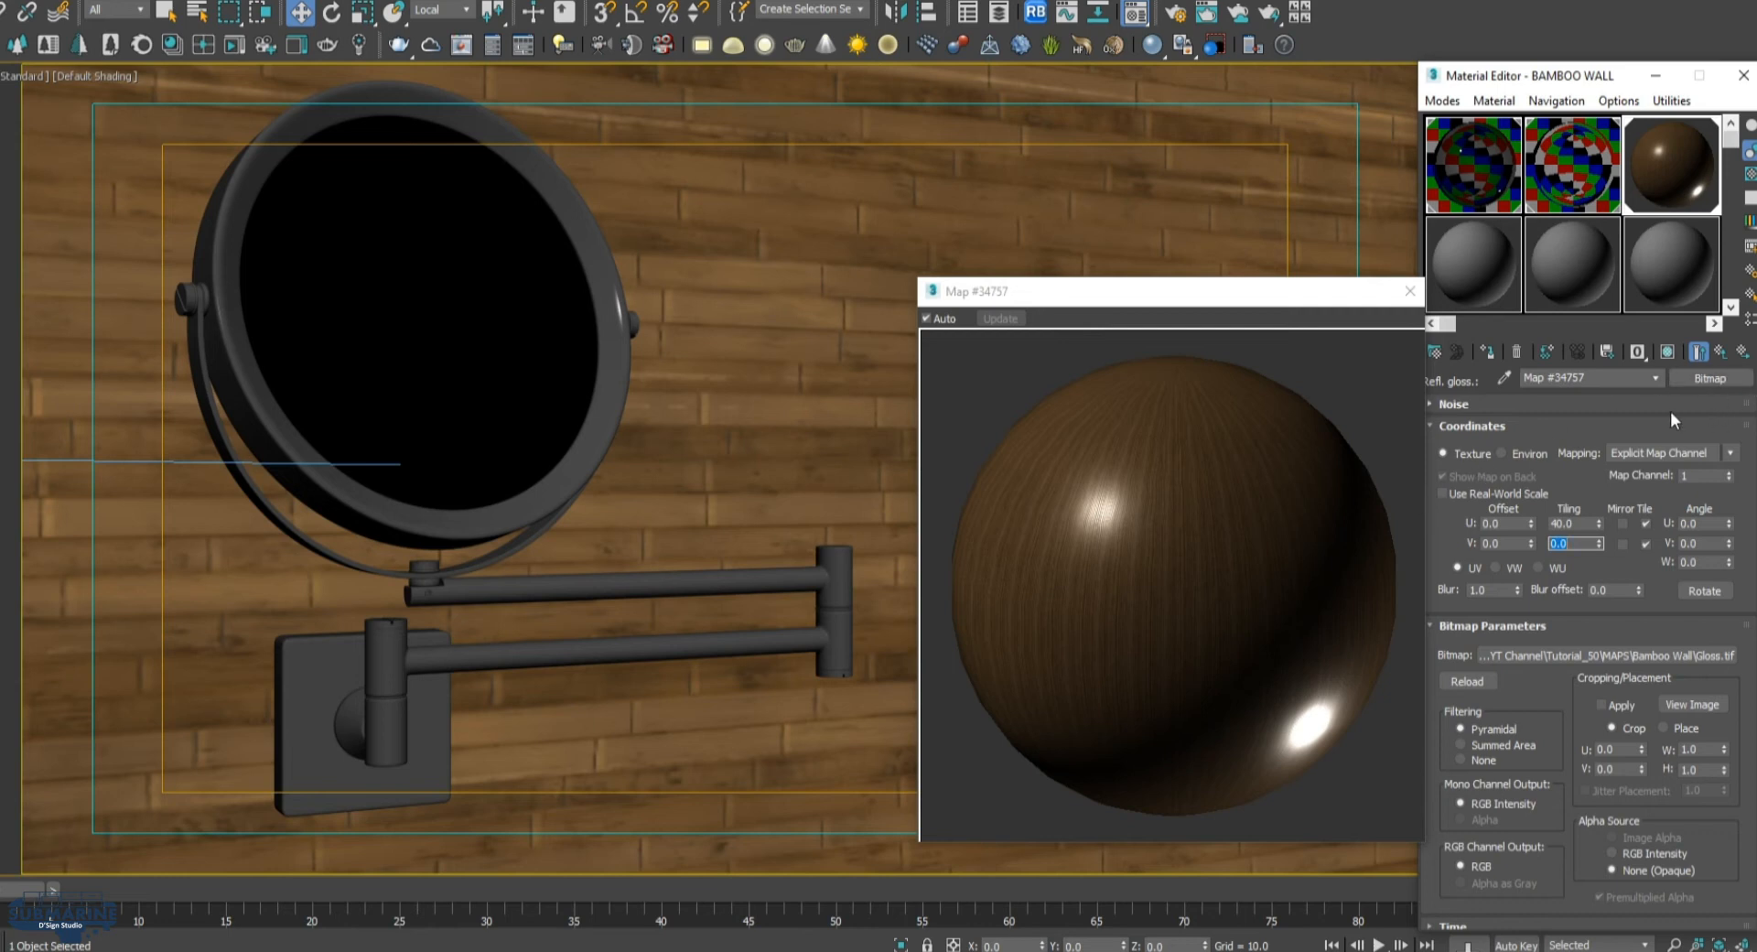
pyautogui.write('10')
pyautogui.press('Return')
pyautogui.click(1741, 352)
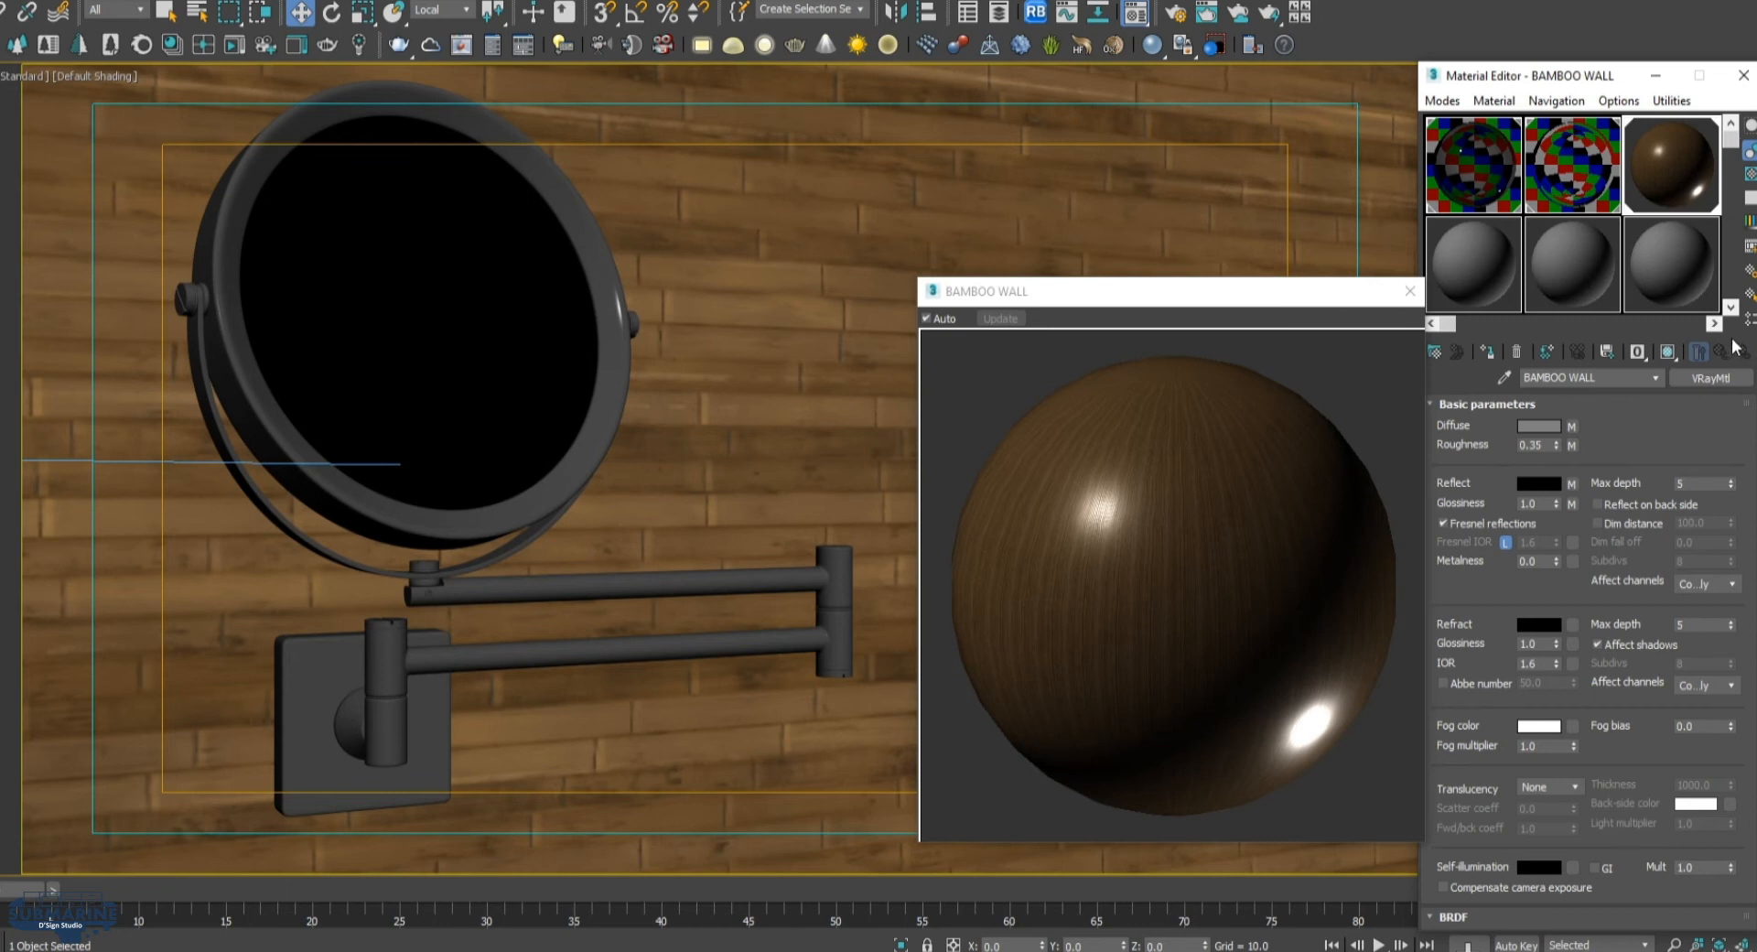
# Set the BAMBOO WALL material's reflection color to a grey of value 153 and its reflection glossiness to 0.8
pyautogui.click(1542, 485)
pyautogui.click(1180, 189)
pyautogui.moveTo(1170, 195)
pyautogui.mouseDown()
pyautogui.moveTo(1182, 242)
pyautogui.moveTo(1182, 210)
pyautogui.mouseUp()
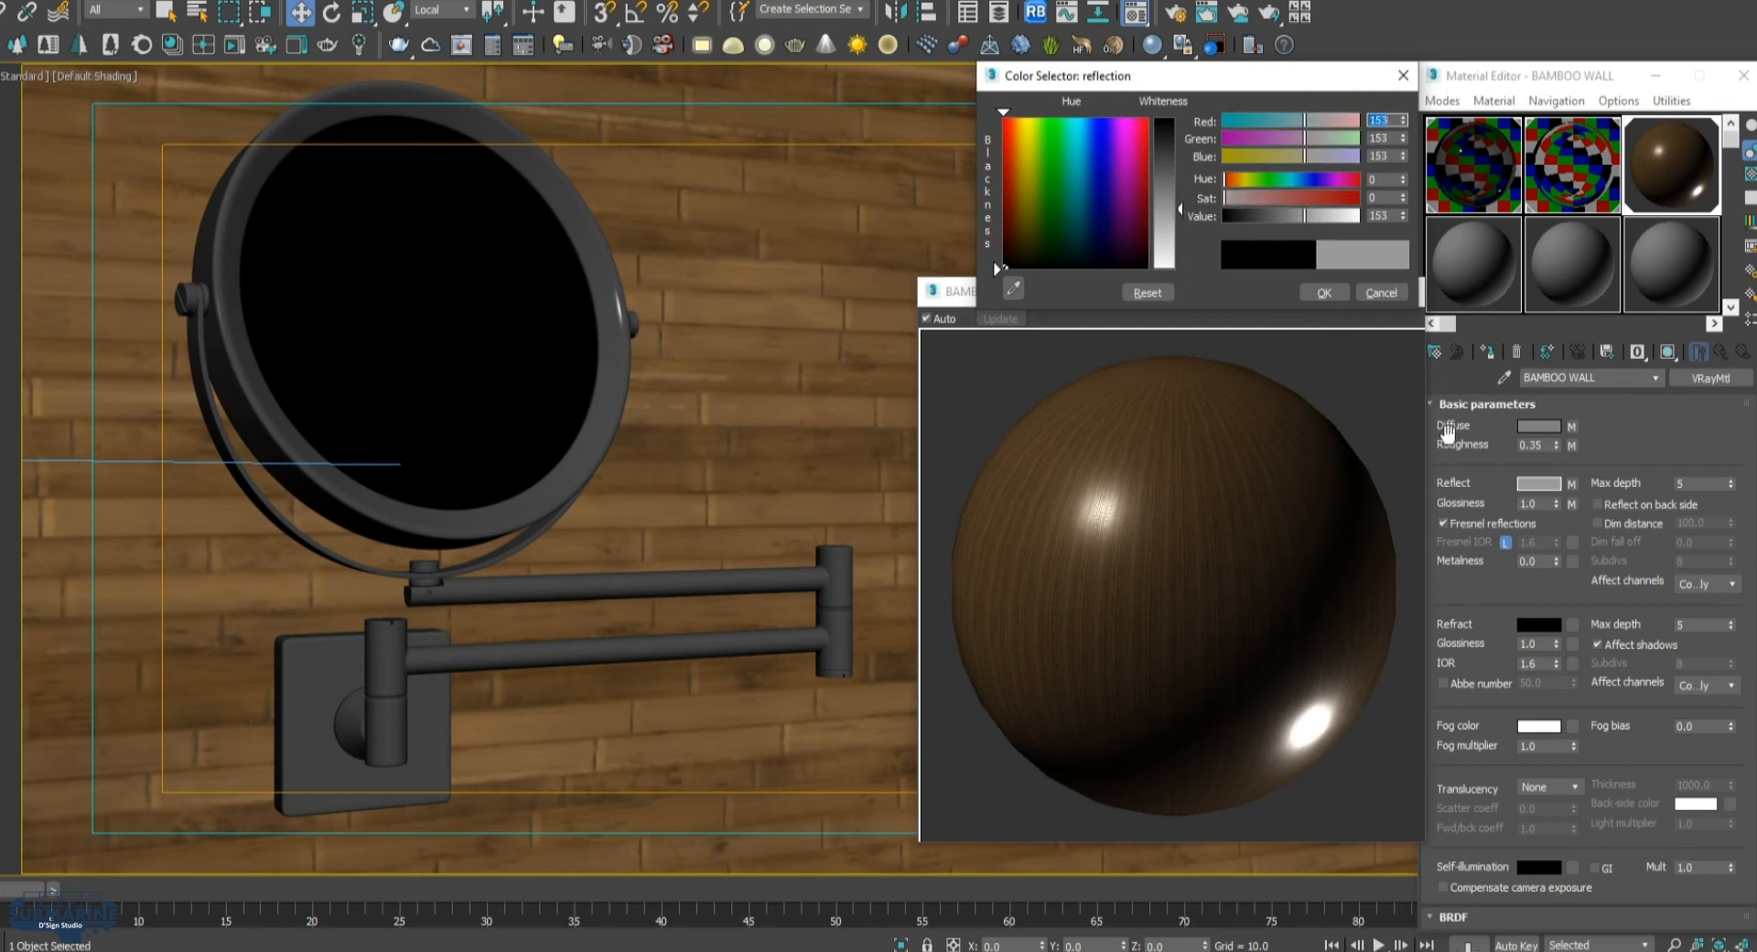
pyautogui.click(1324, 292)
pyautogui.click(1523, 484)
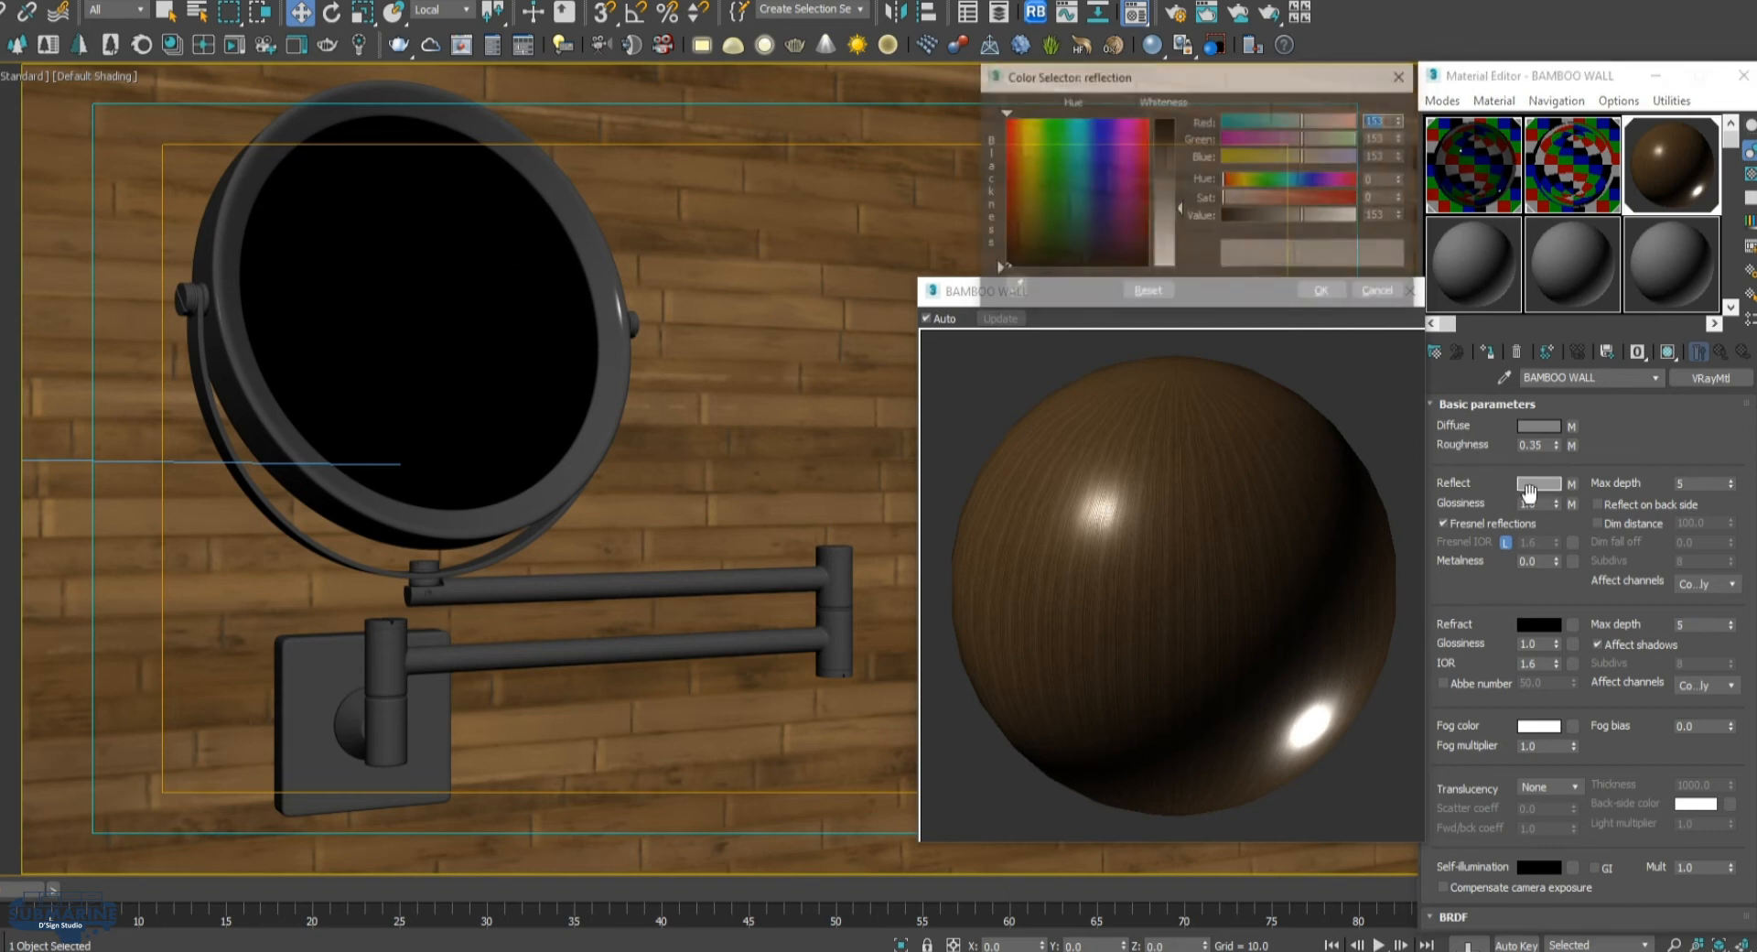
pyautogui.click(1382, 292)
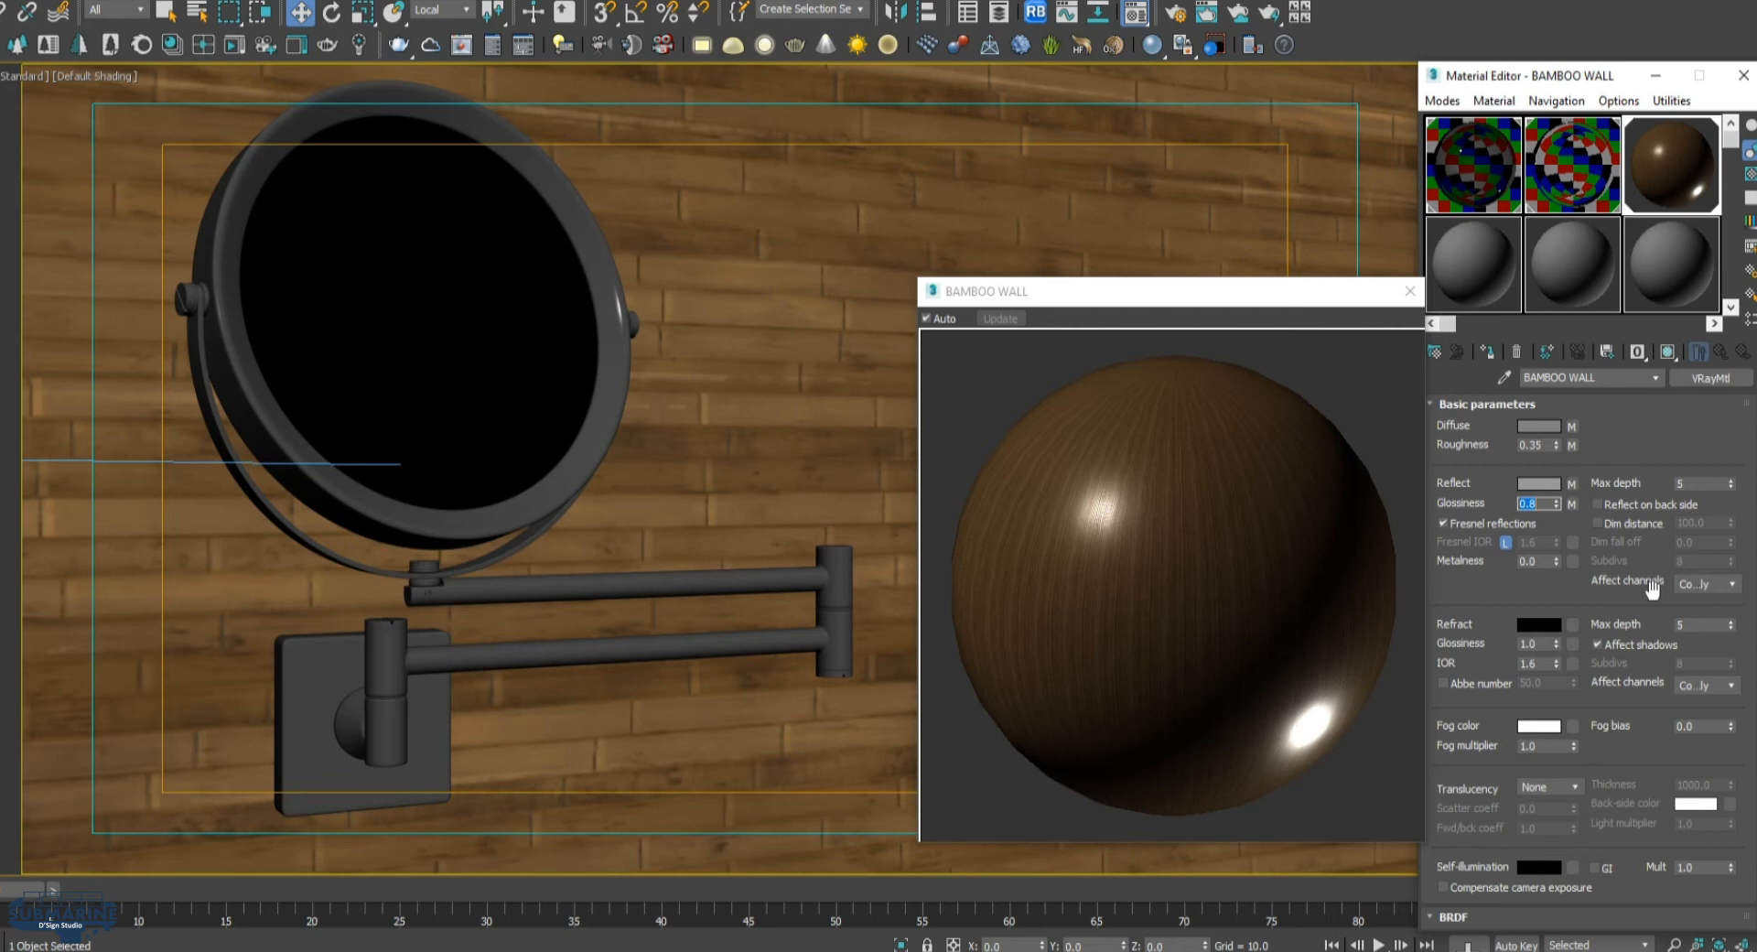
# Turn off Affect shadows in the BAMBOO WALL material's refraction settings
pyautogui.moveTo(1562, 594); pyautogui.dragTo(1560, 588)
pyautogui.scroll(-3, 1560, 588)
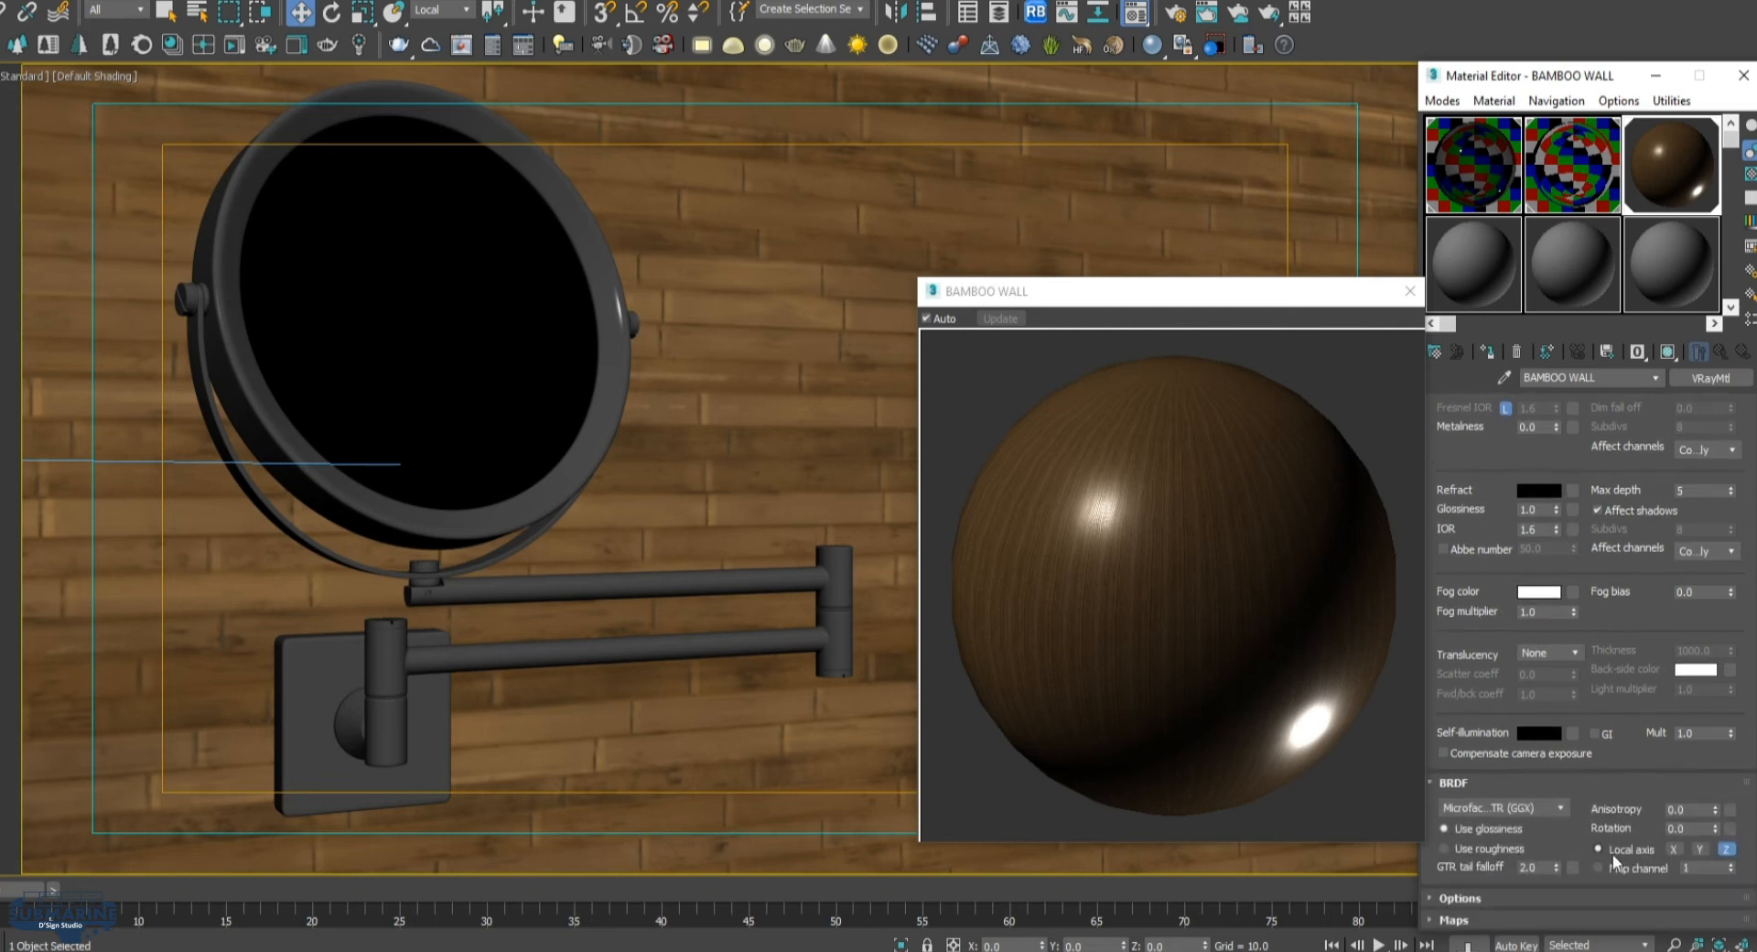
pyautogui.scroll(1, 1605, 608)
pyautogui.click(1634, 540)
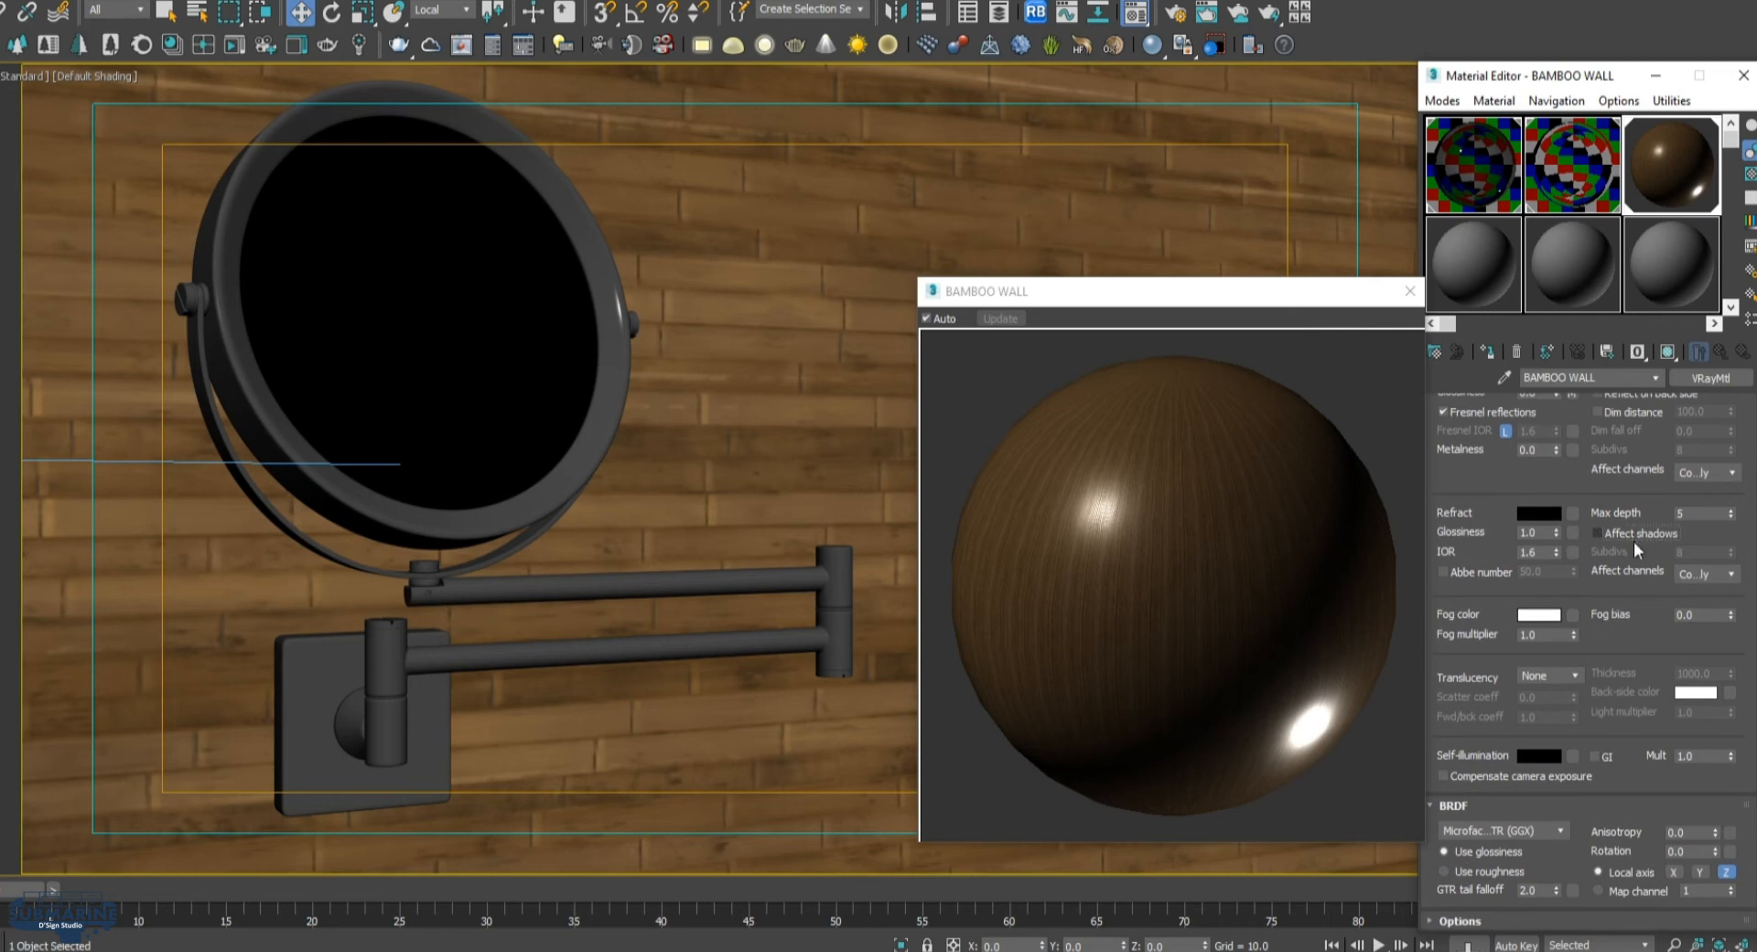
# Set the BAMBOO WALL material's BRDF type to Blinn with an anisotropy of 0.1
pyautogui.click(1543, 829)
pyautogui.click(1452, 858)
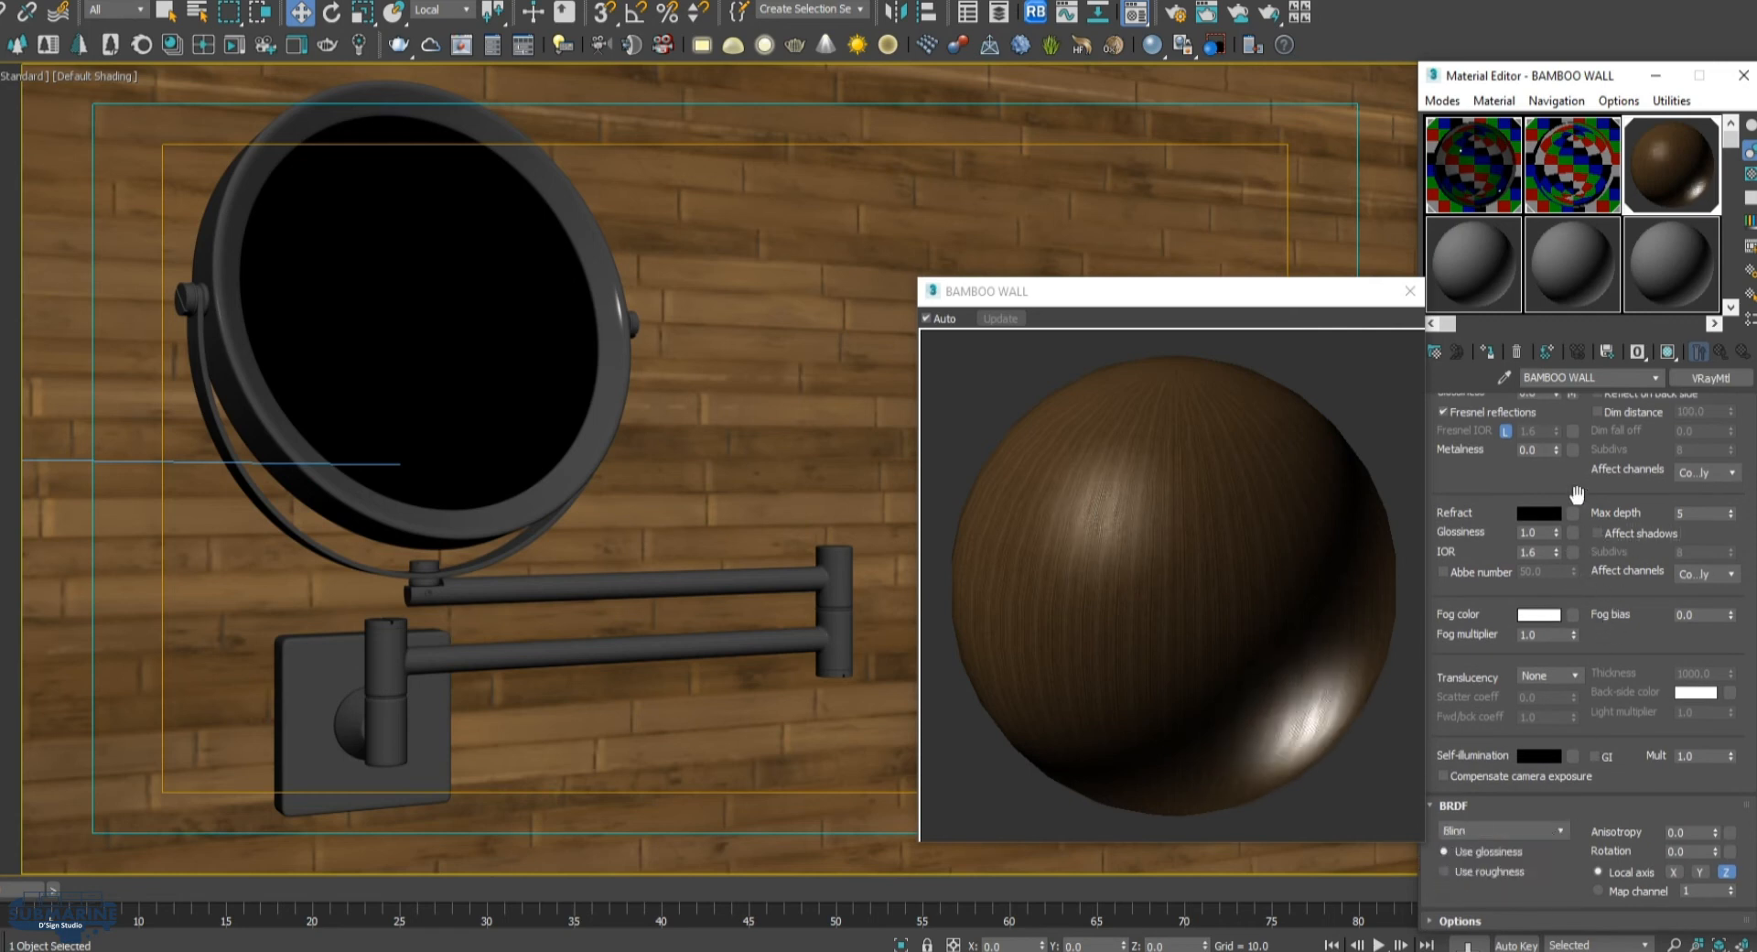
pyautogui.scroll(-1, 1551, 874)
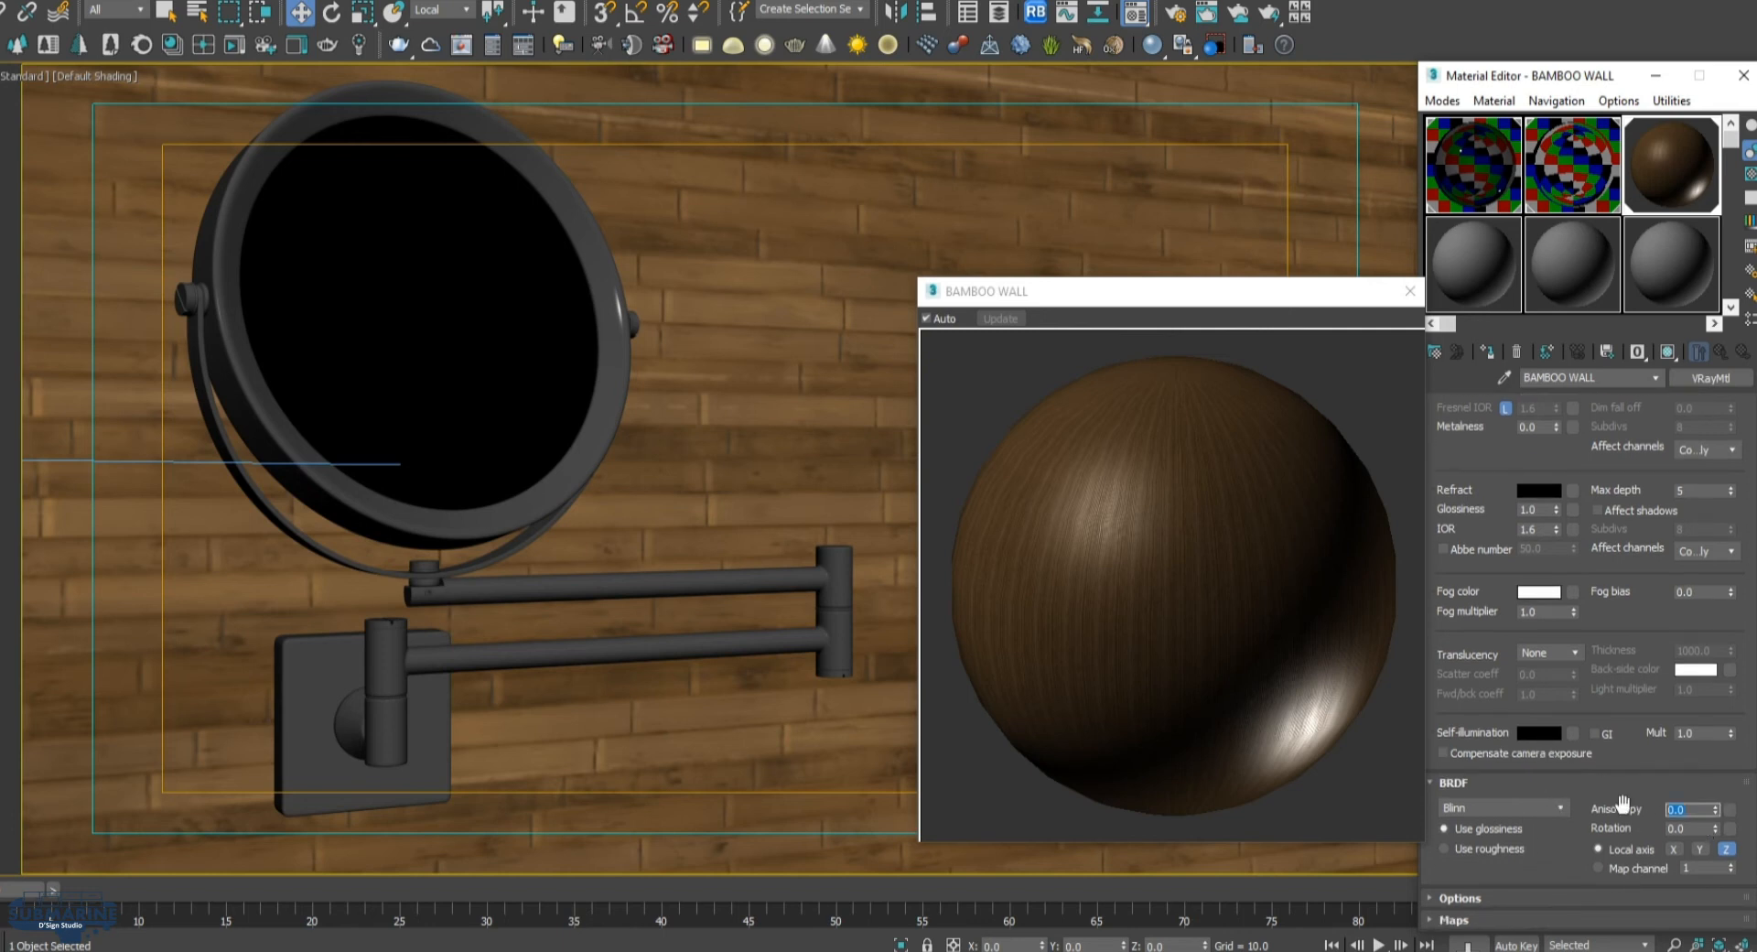
pyautogui.write('.1')
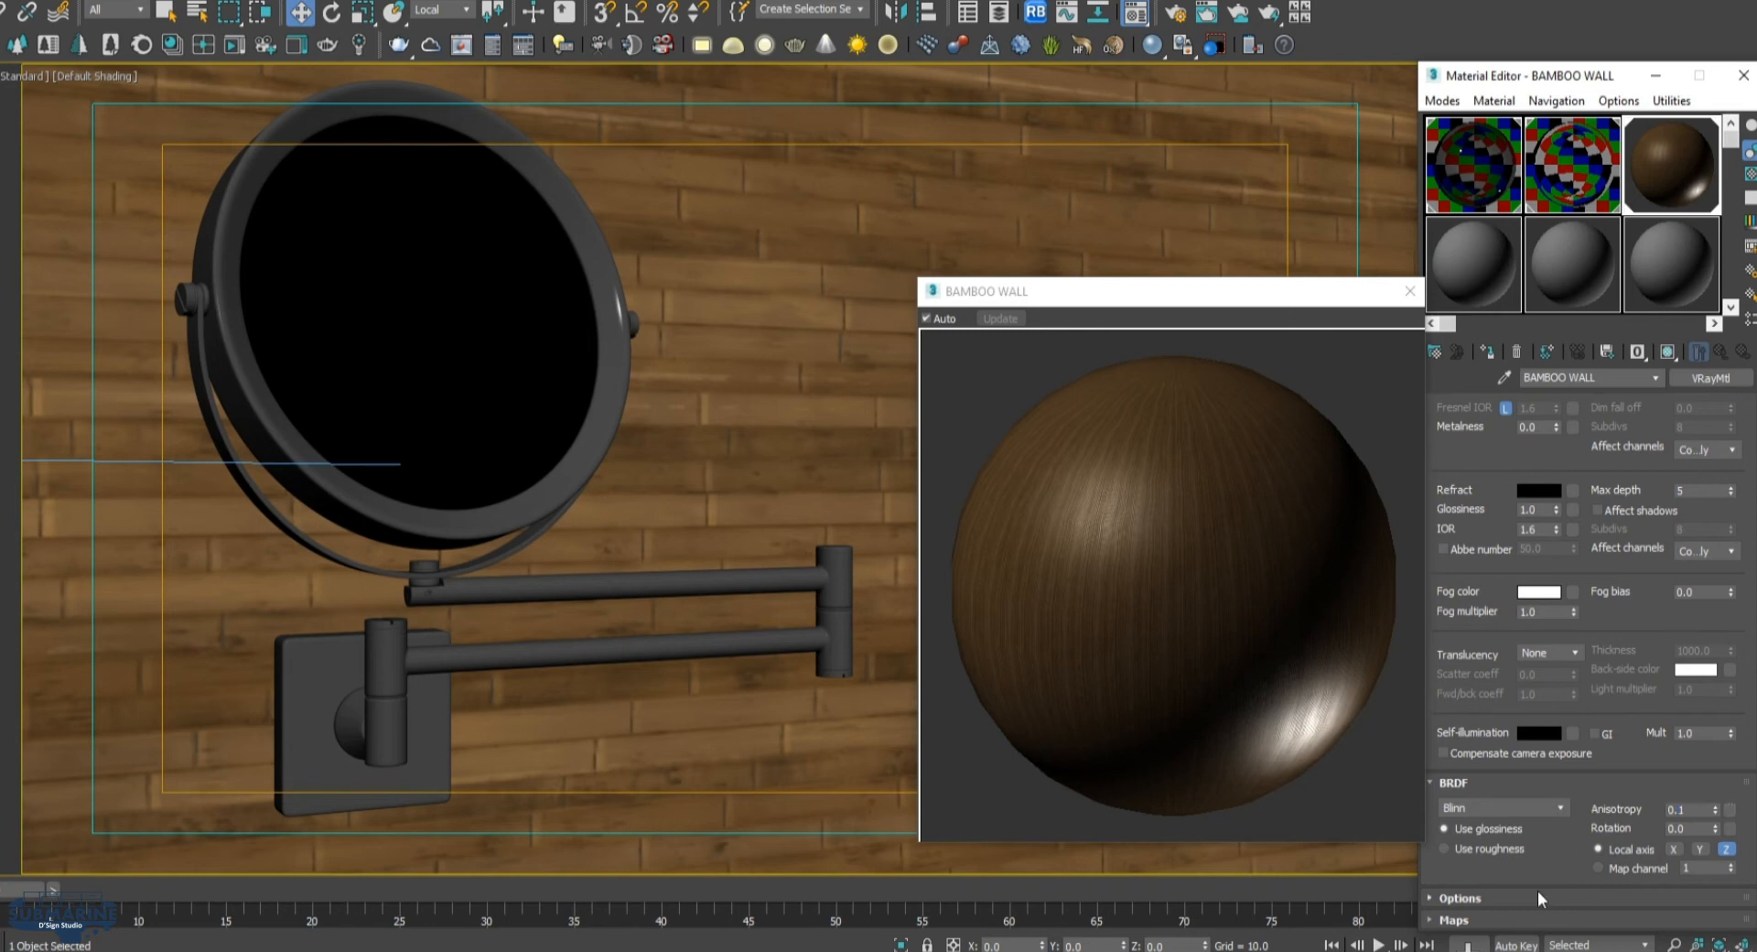
# In the material's options, set the cutoff to 0.01 and turn off Fog system units scaling and Glossy Fresnel
pyautogui.click(1503, 896)
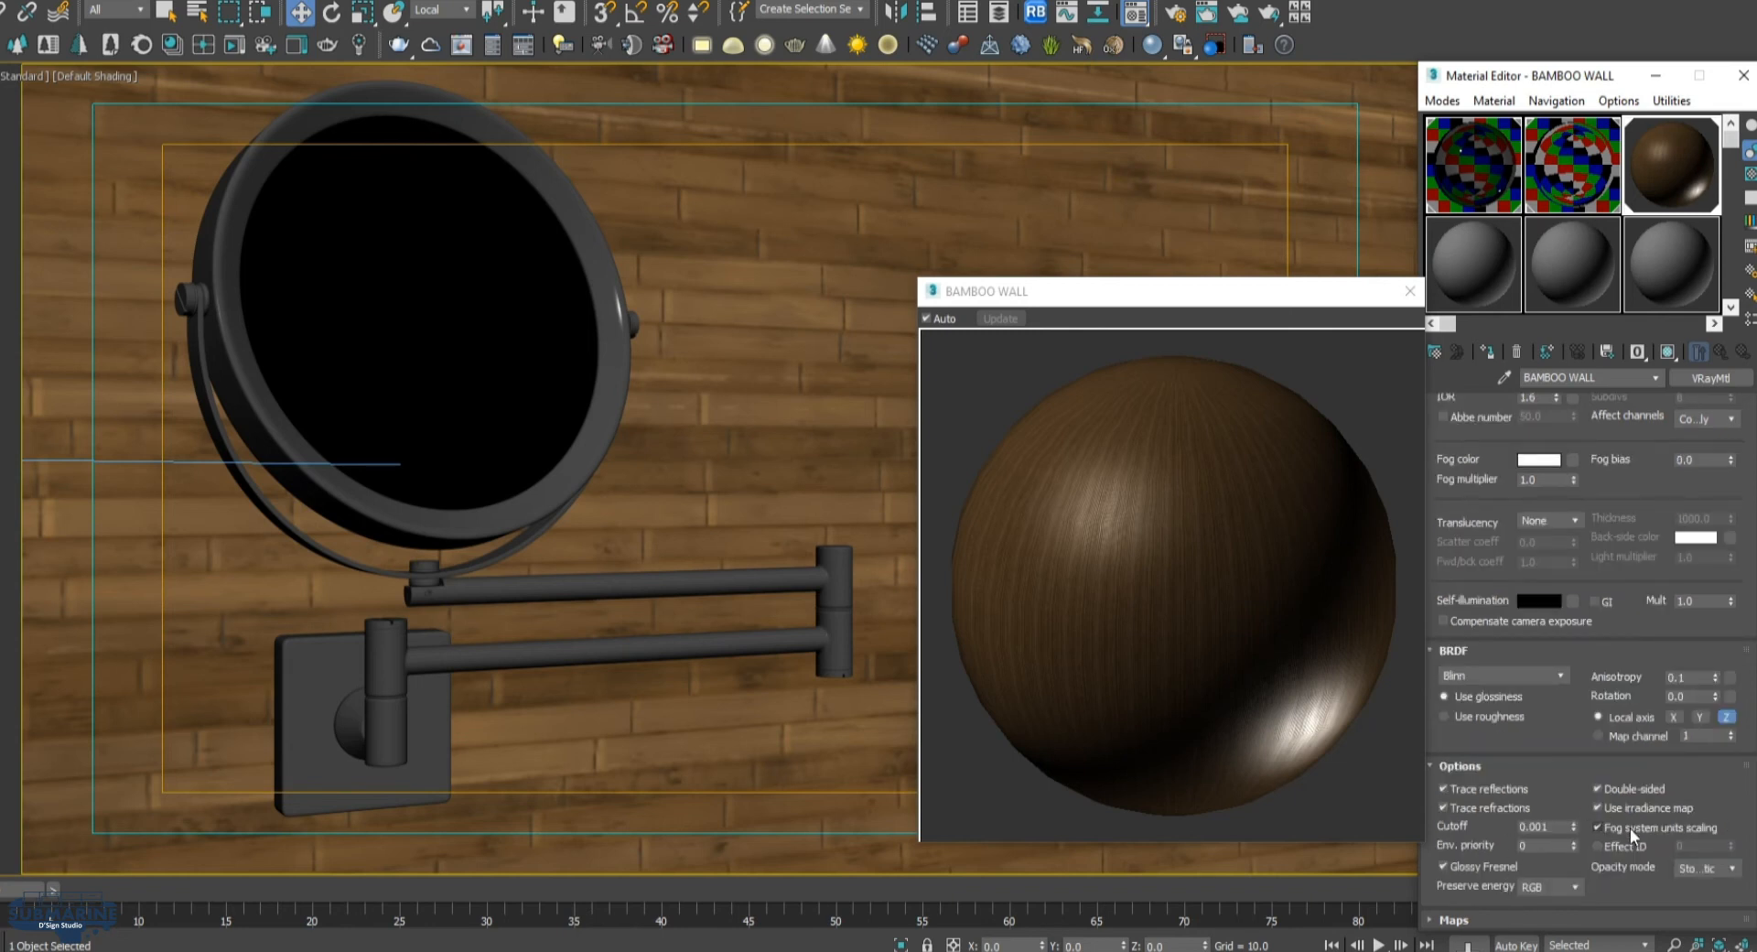
pyautogui.click(1534, 829)
pyautogui.click(1499, 867)
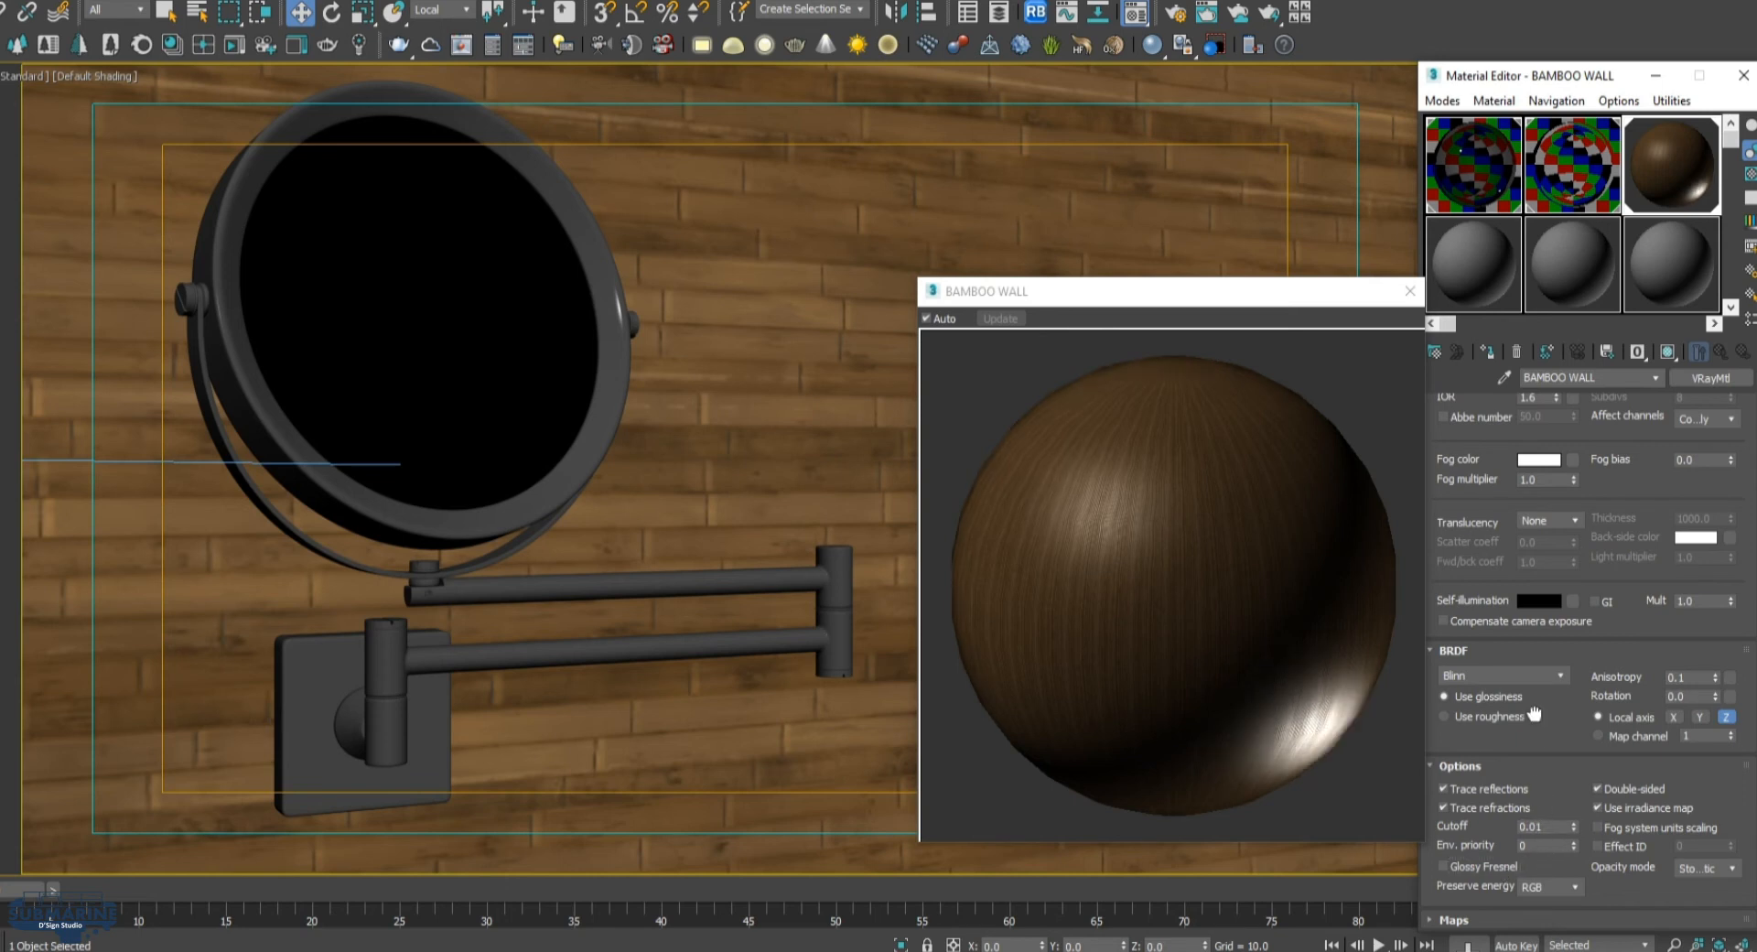
# Load the Bump image from the Bamboo Wall folder as a Bitmap in the BAMBOO WALL material's bump slot
pyautogui.click(1494, 919)
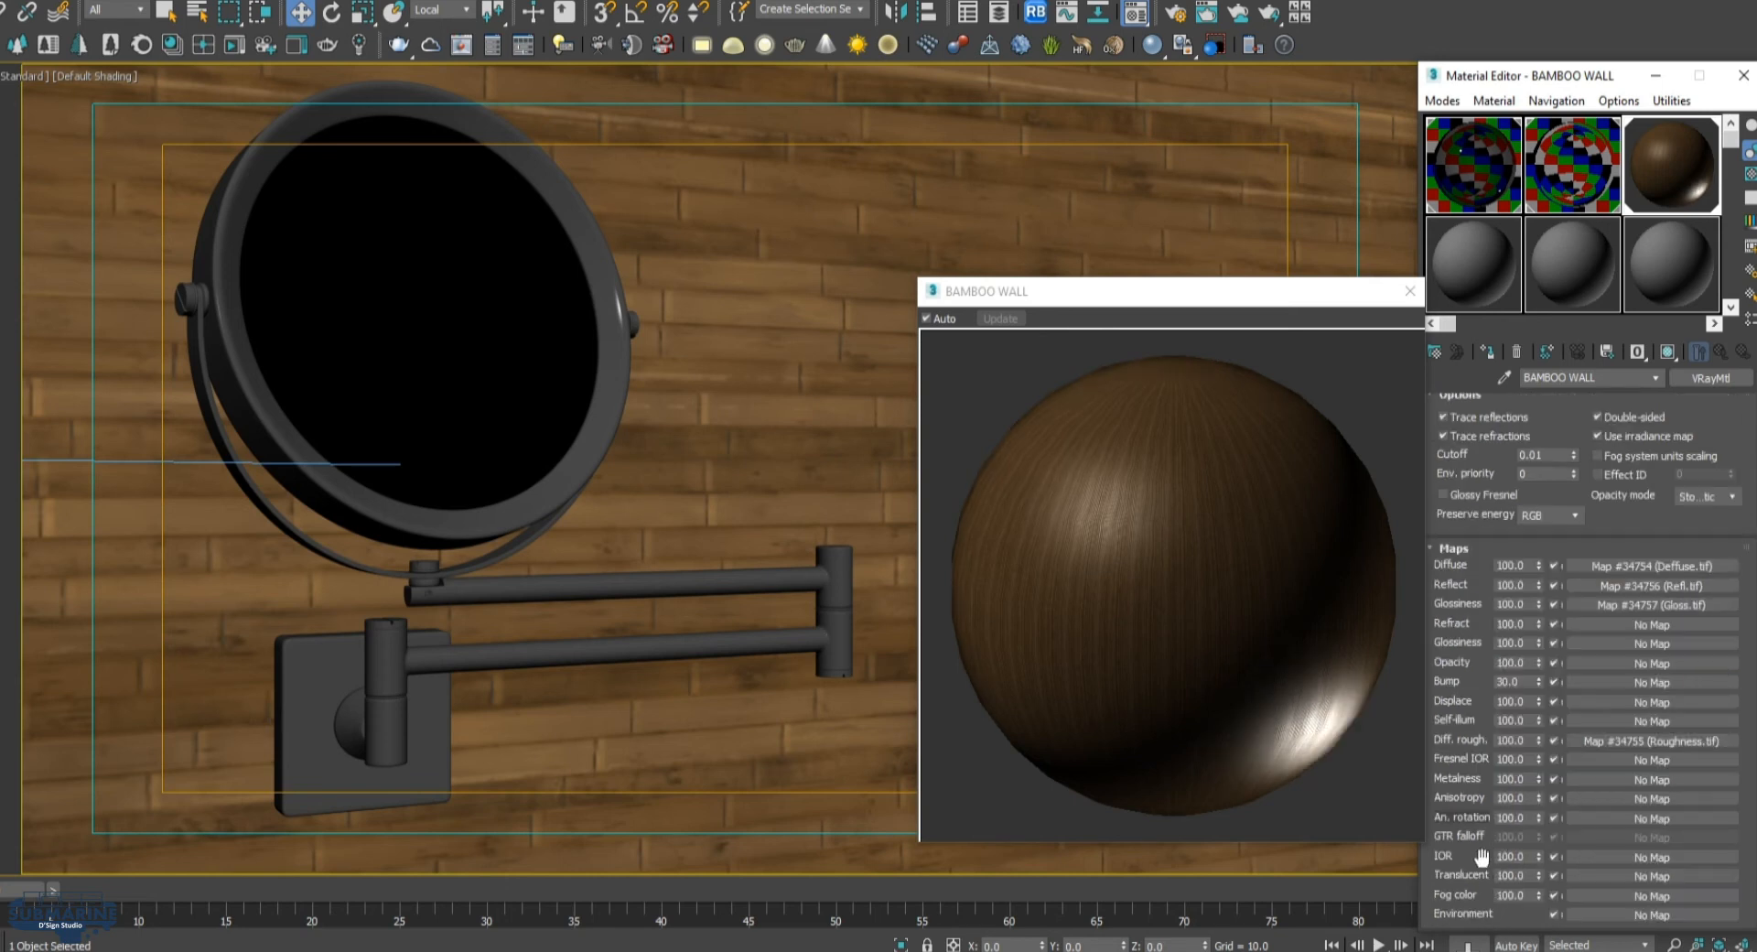
pyautogui.click(1579, 681)
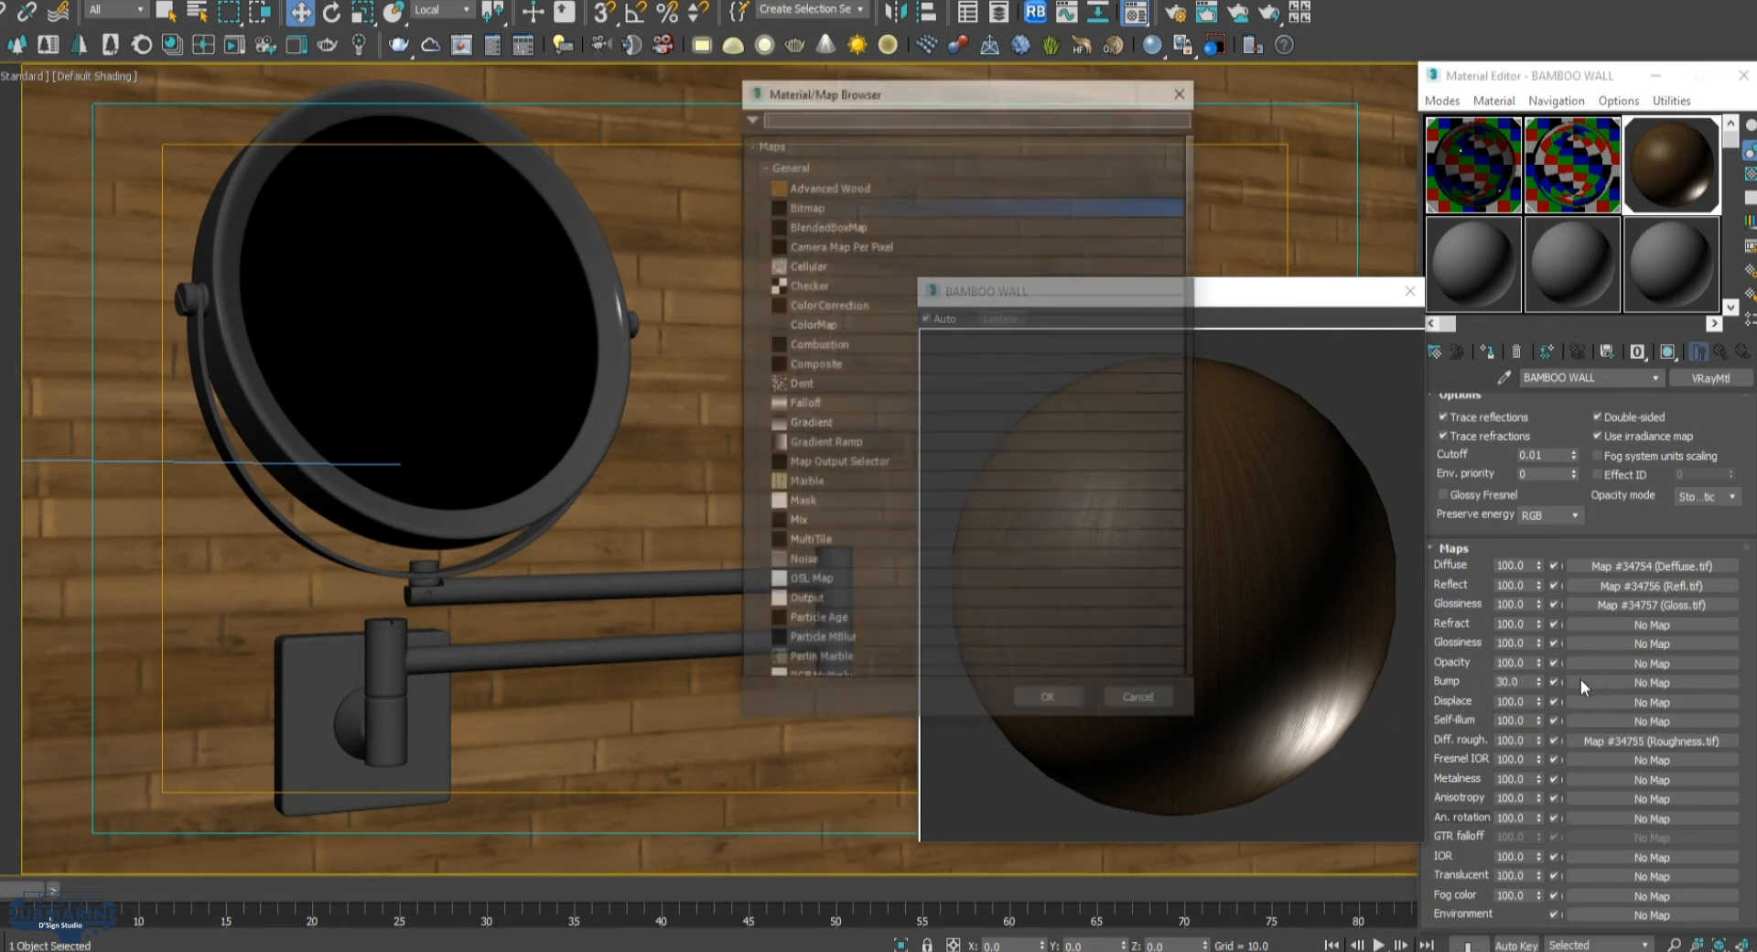
pyautogui.doubleClick(844, 203)
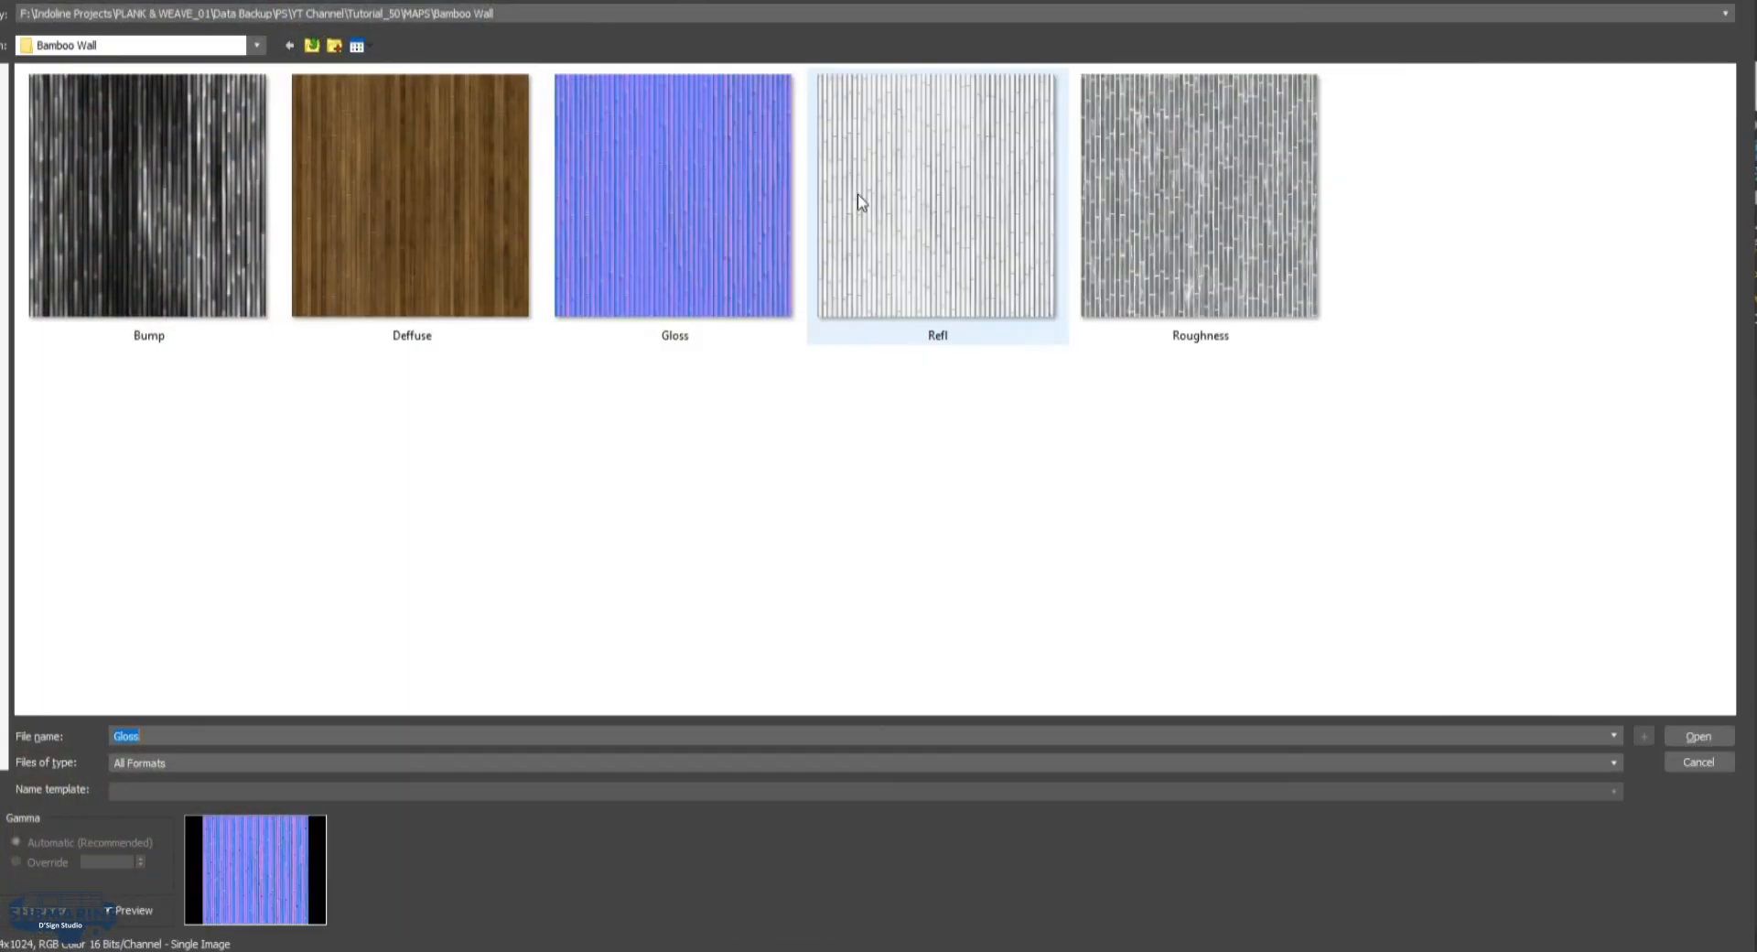
pyautogui.doubleClick(143, 267)
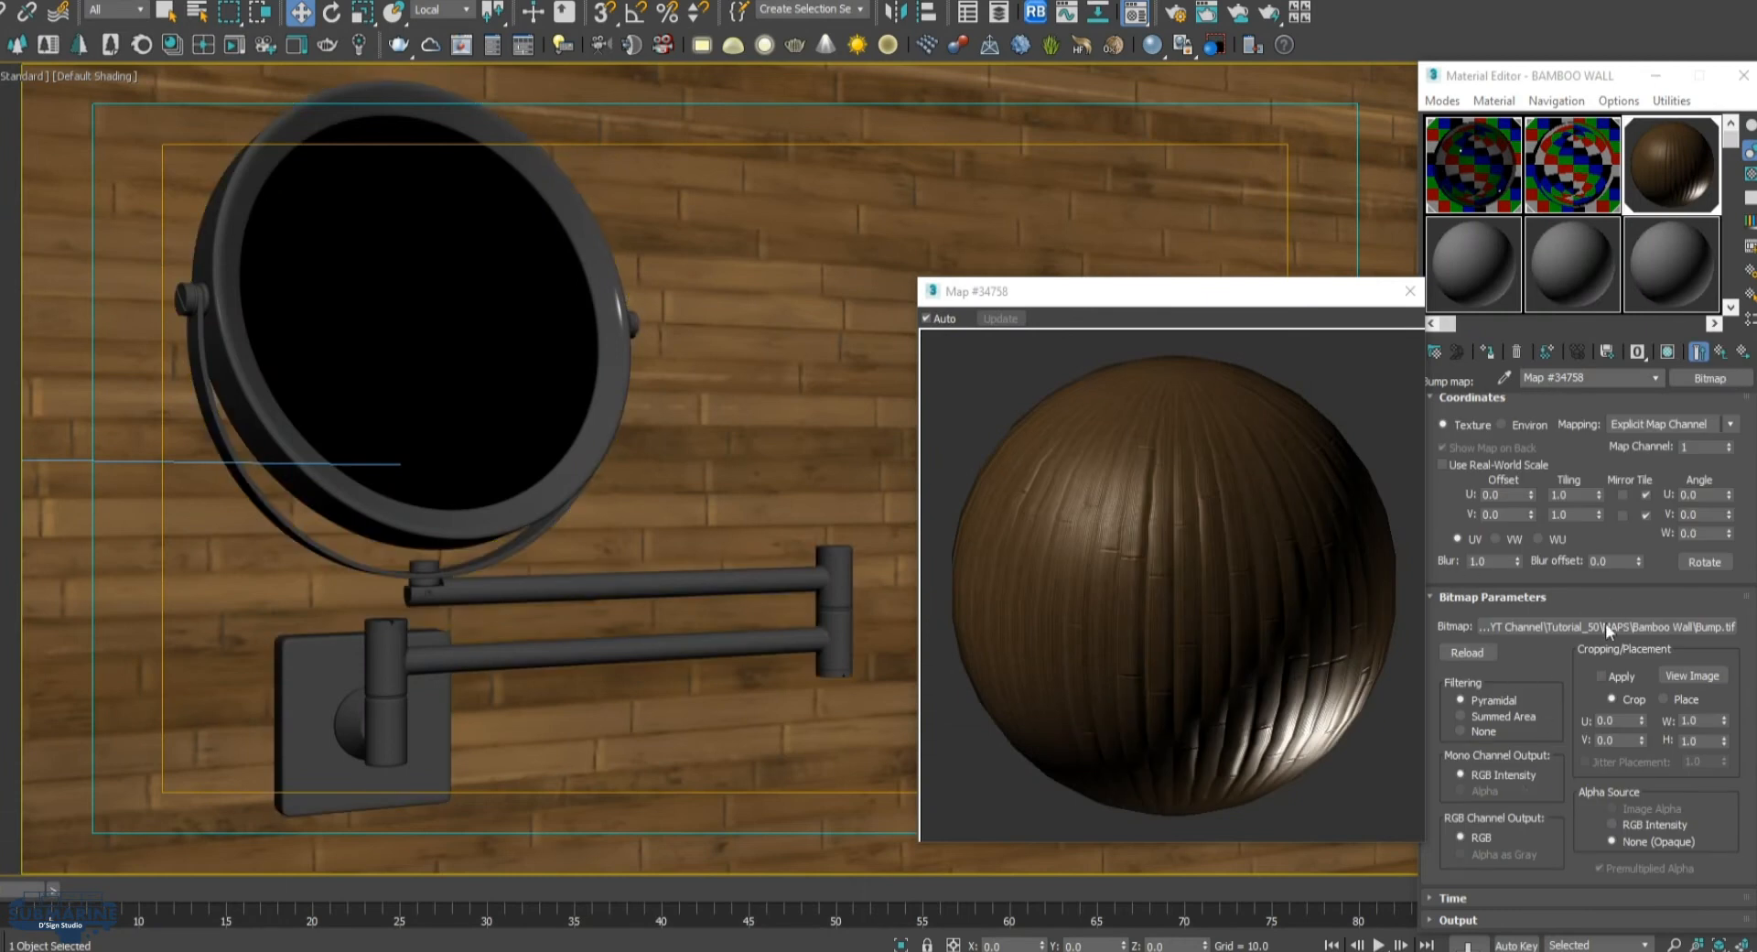
# Set the bump bitmap's tiling to 40 in U and 10 in V, and close the Material Editor
pyautogui.click(1576, 523)
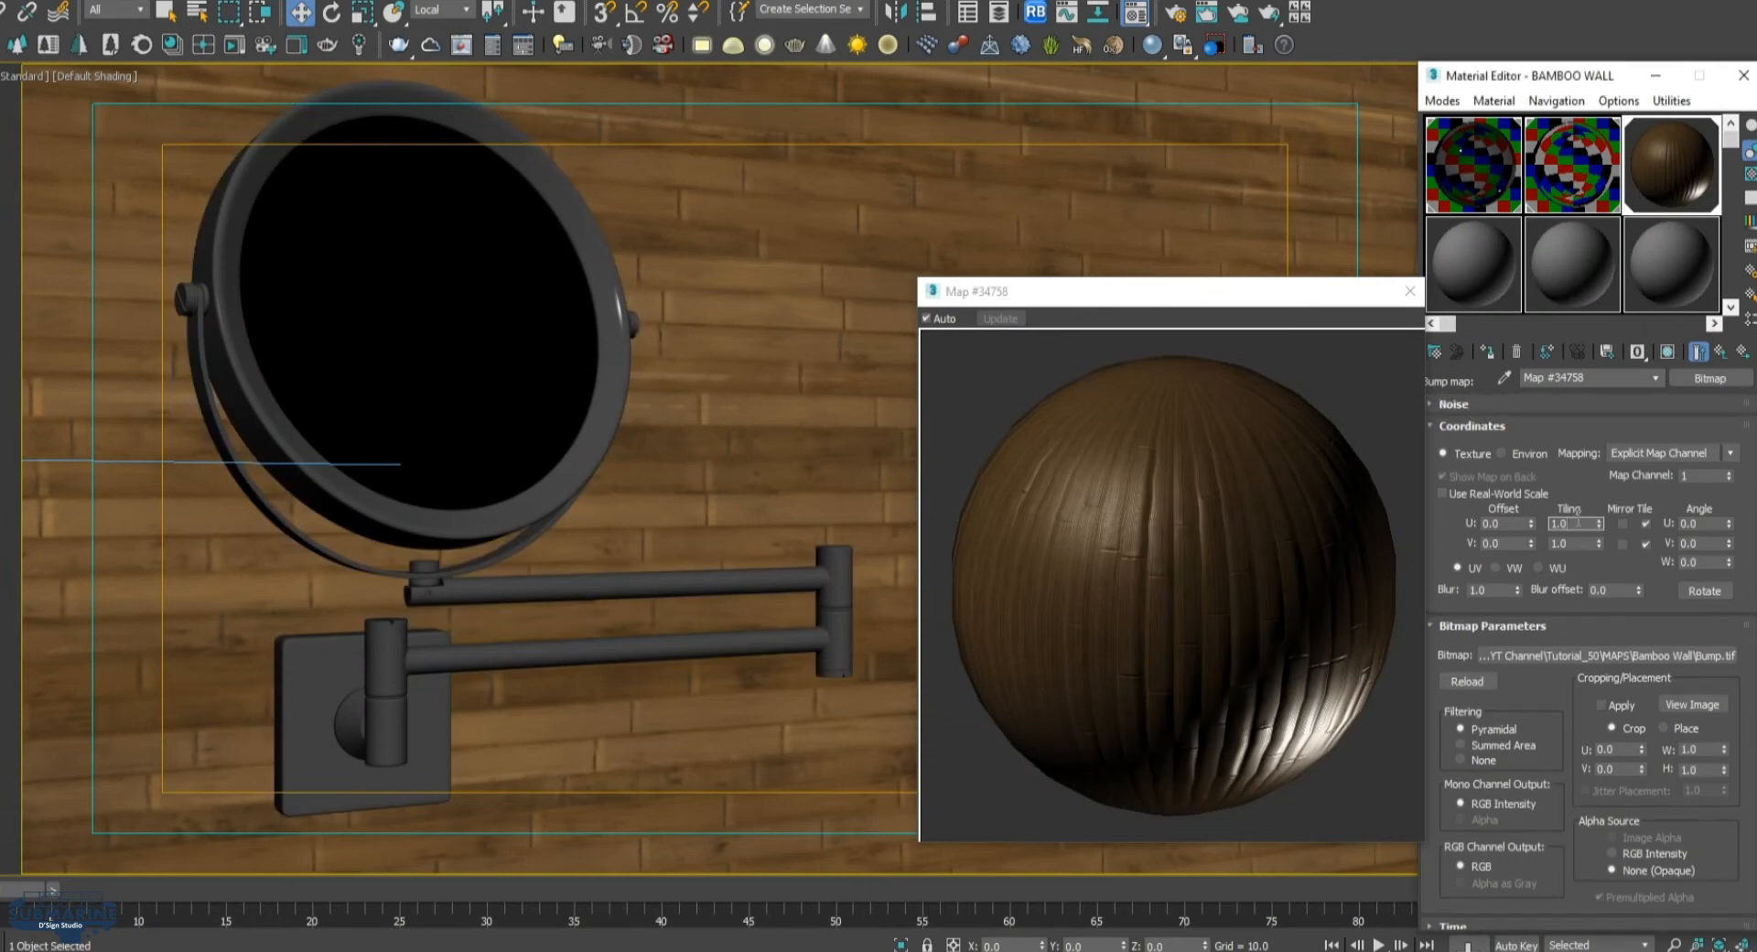
pyautogui.write('40')
pyautogui.press('Tab')
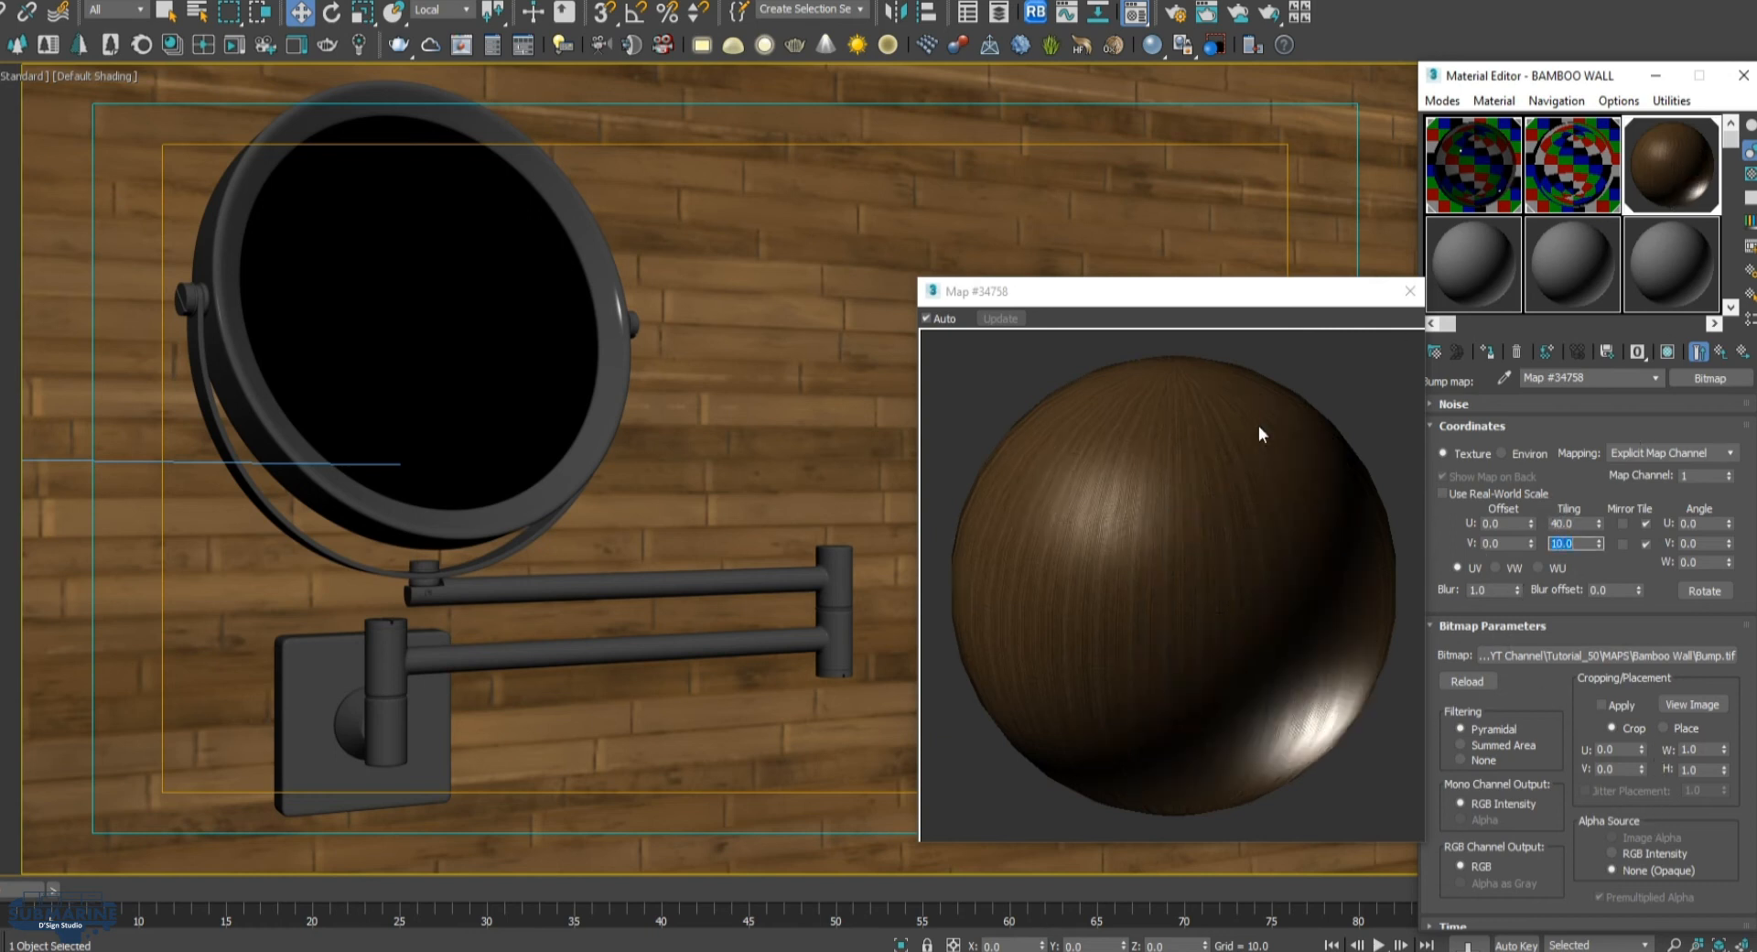
pyautogui.click(1743, 75)
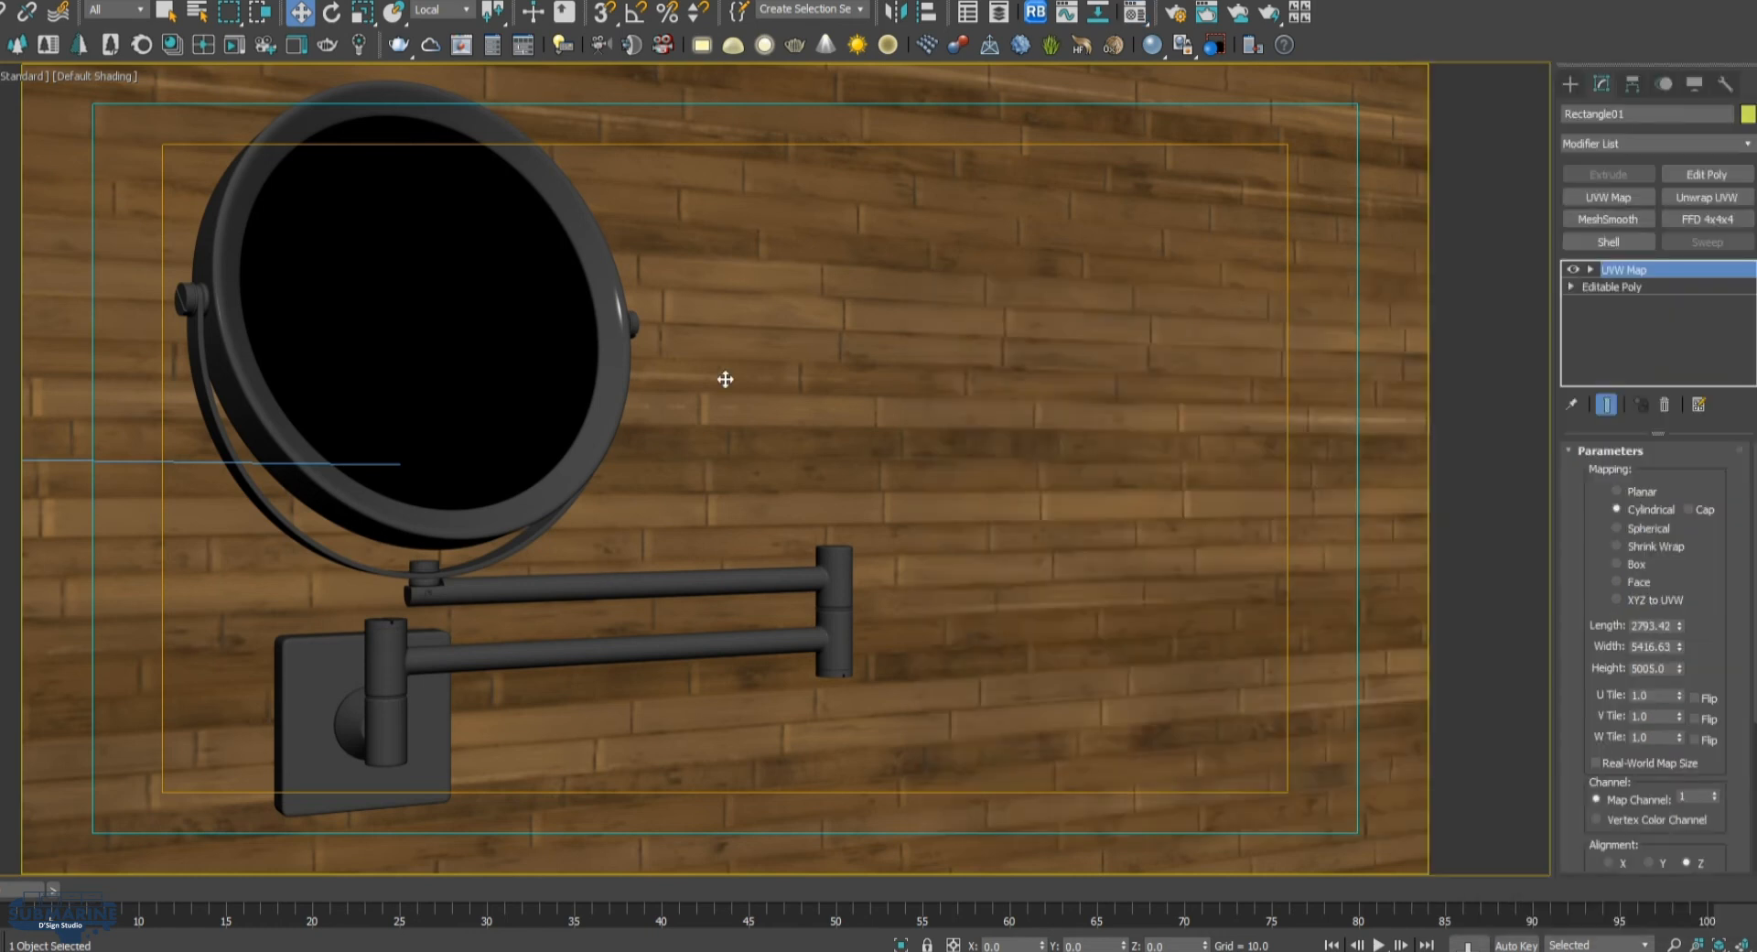
# Draw a thin upright box over the wall mirror in the front view, shown in wireframe
pyautogui.hotkey('alt', 'w')
pyautogui.click(1048, 272)
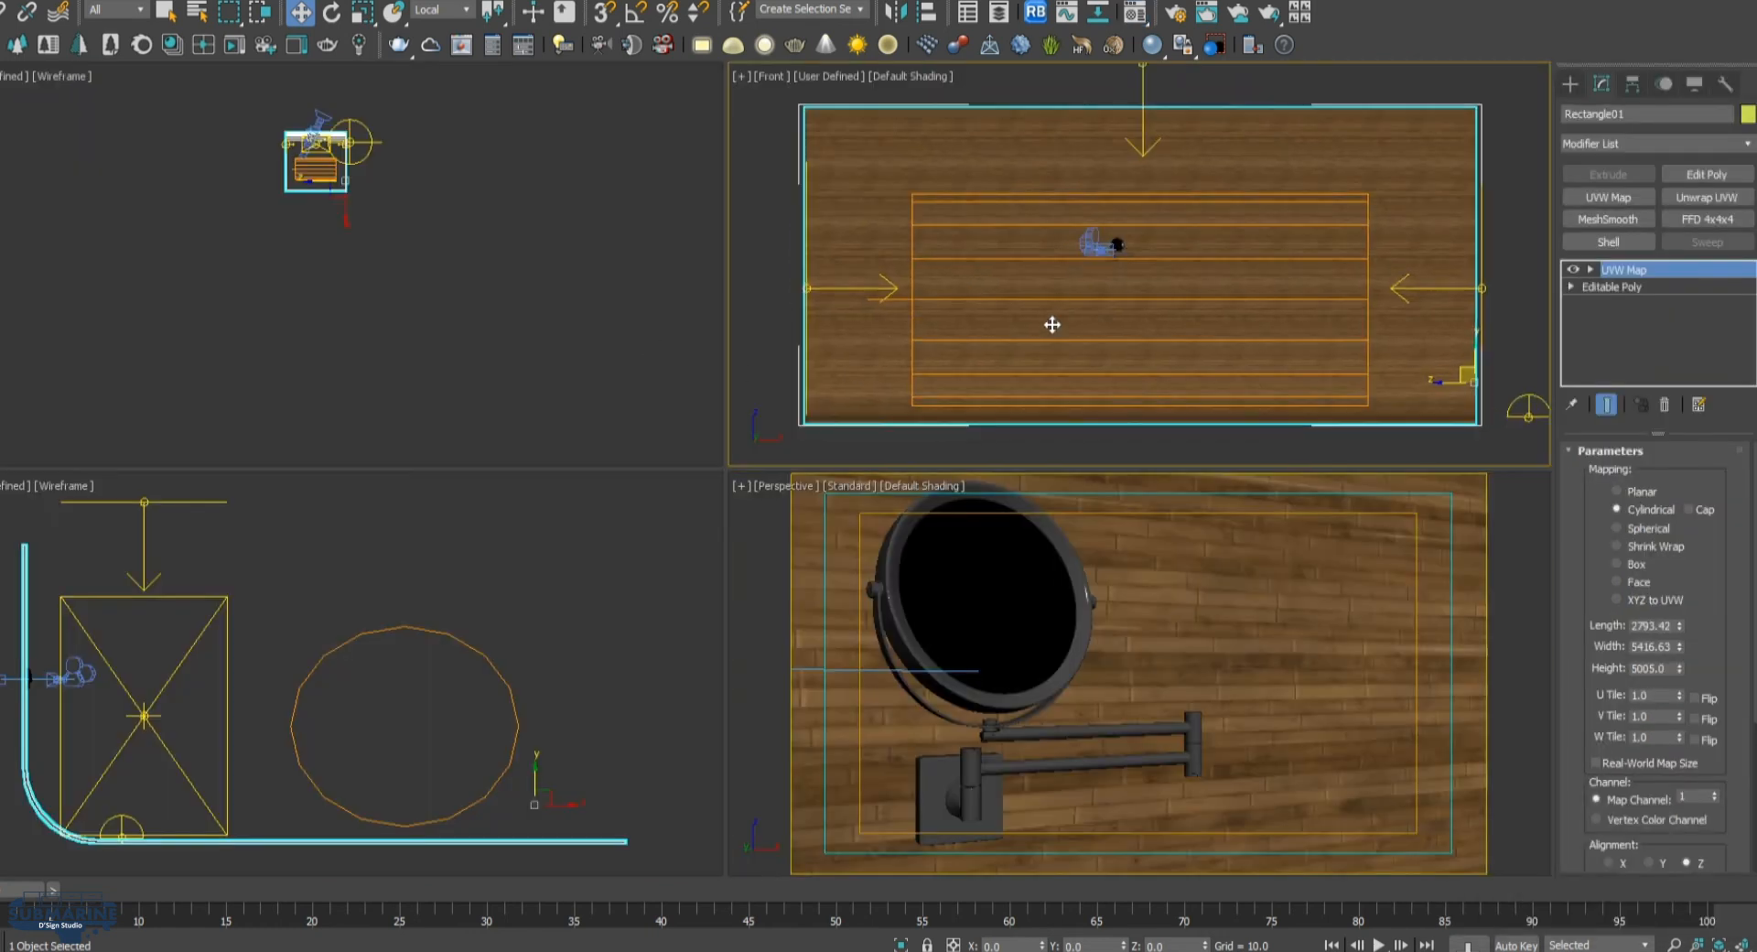
pyautogui.press('F3')
pyautogui.hotkey('alt', 'w')
pyautogui.scroll(10, 665, 422)
pyautogui.click(1086, 421)
pyautogui.moveTo(1086, 421); pyautogui.dragTo(891, 273, button='middle')
pyautogui.click(1571, 84)
pyautogui.click(1616, 203)
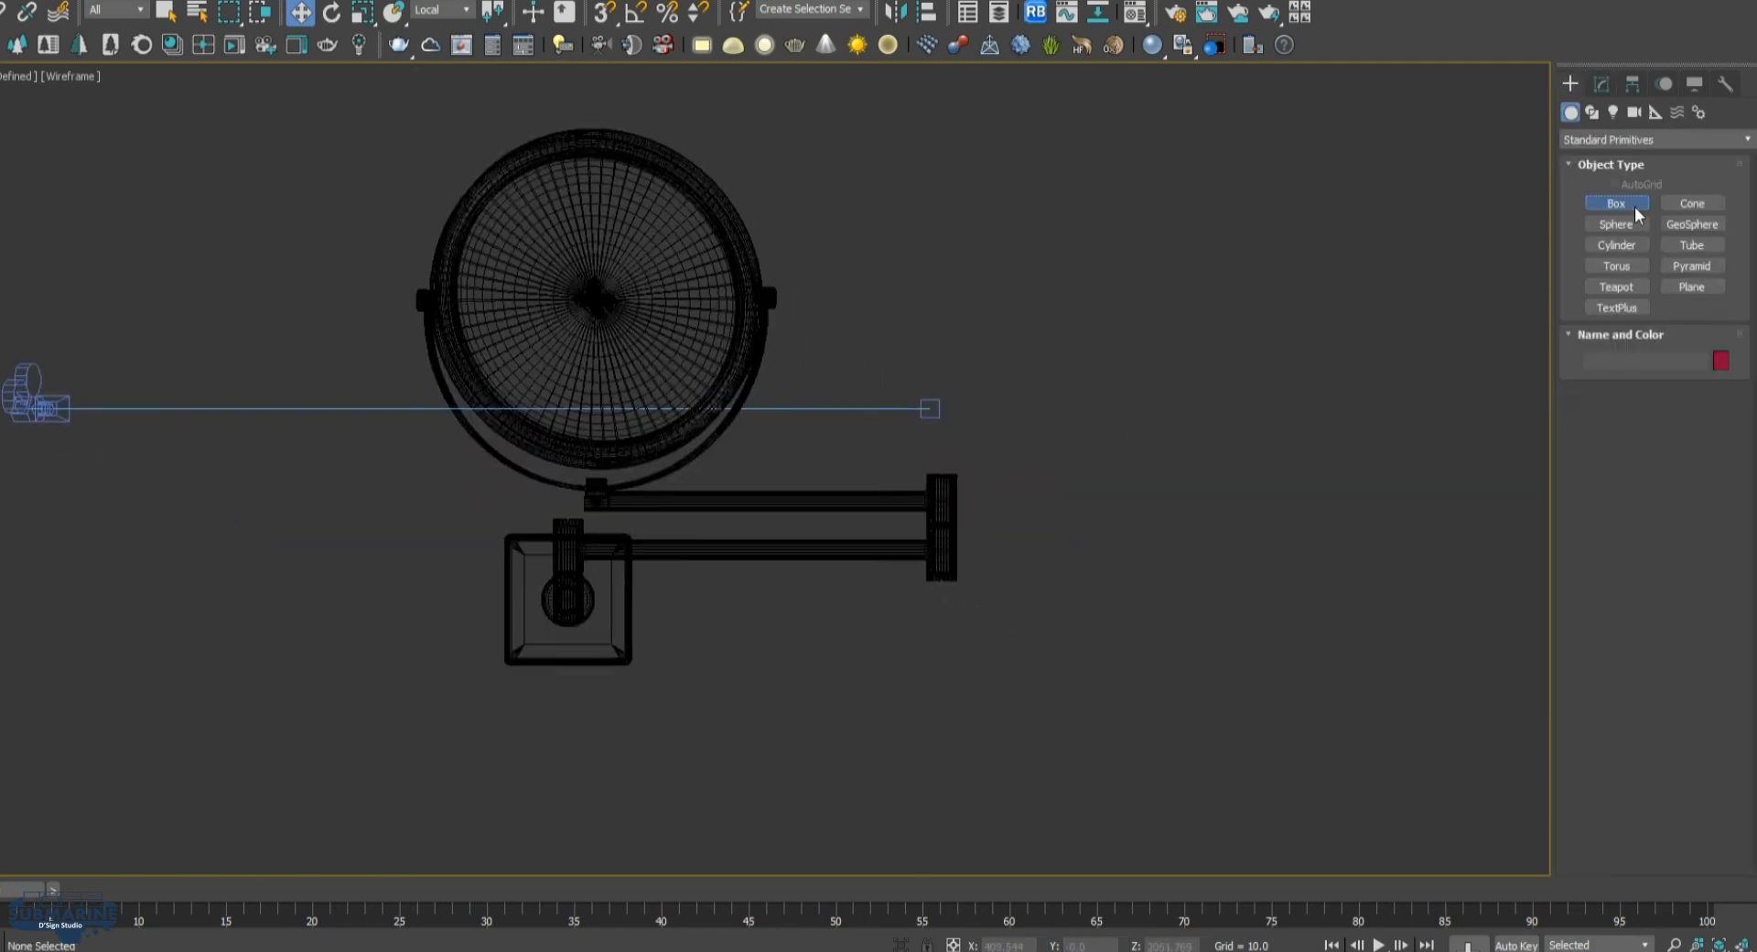
pyautogui.scroll(-5, 1150, 444)
pyautogui.moveTo(780, 166); pyautogui.dragTo(1218, 669)
pyautogui.rightClick(1205, 634)
# Move the new box across the room so that it stands close in front of the wall mirror
pyautogui.press('w')
pyautogui.moveTo(1013, 393); pyautogui.dragTo(986, 376)
pyautogui.hotkey('alt', 'w')
pyautogui.rightClick(1213, 672)
pyautogui.hotkey('alt', 'w')
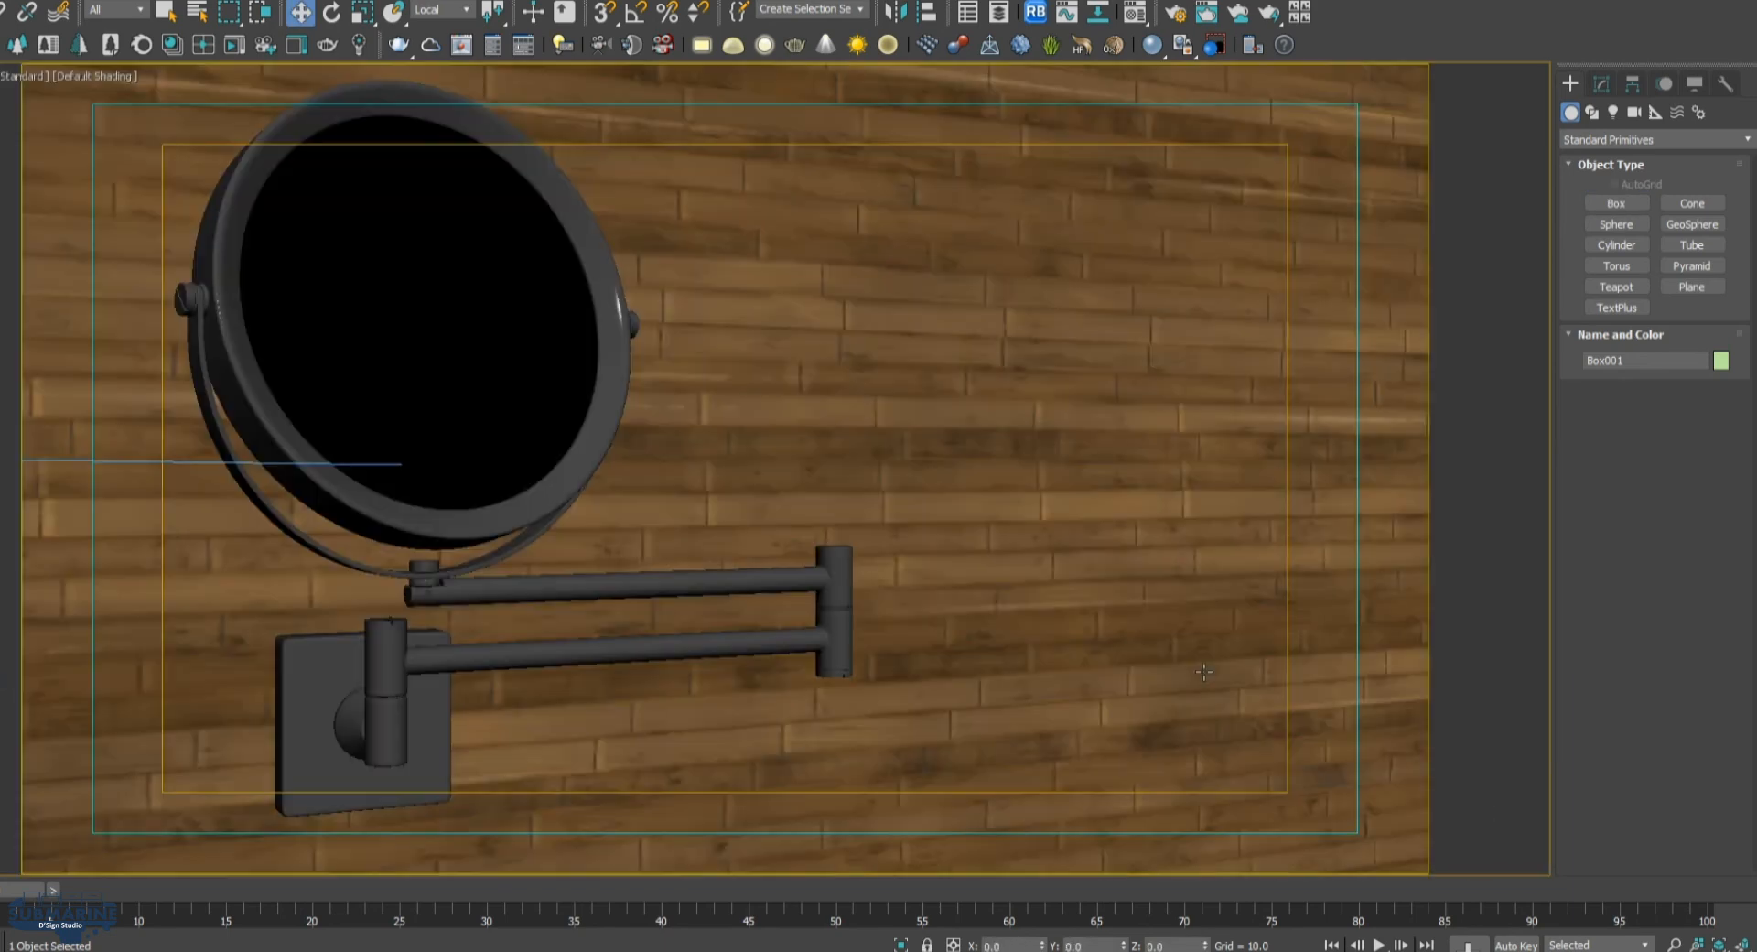
pyautogui.press('z')
pyautogui.scroll(-5, 973, 542)
pyautogui.keyDown('alt'); pyautogui.moveTo(922, 522); pyautogui.dragTo(1261, 567, button='middle'); pyautogui.keyUp('alt')
pyautogui.scroll(-3, 1261, 566)
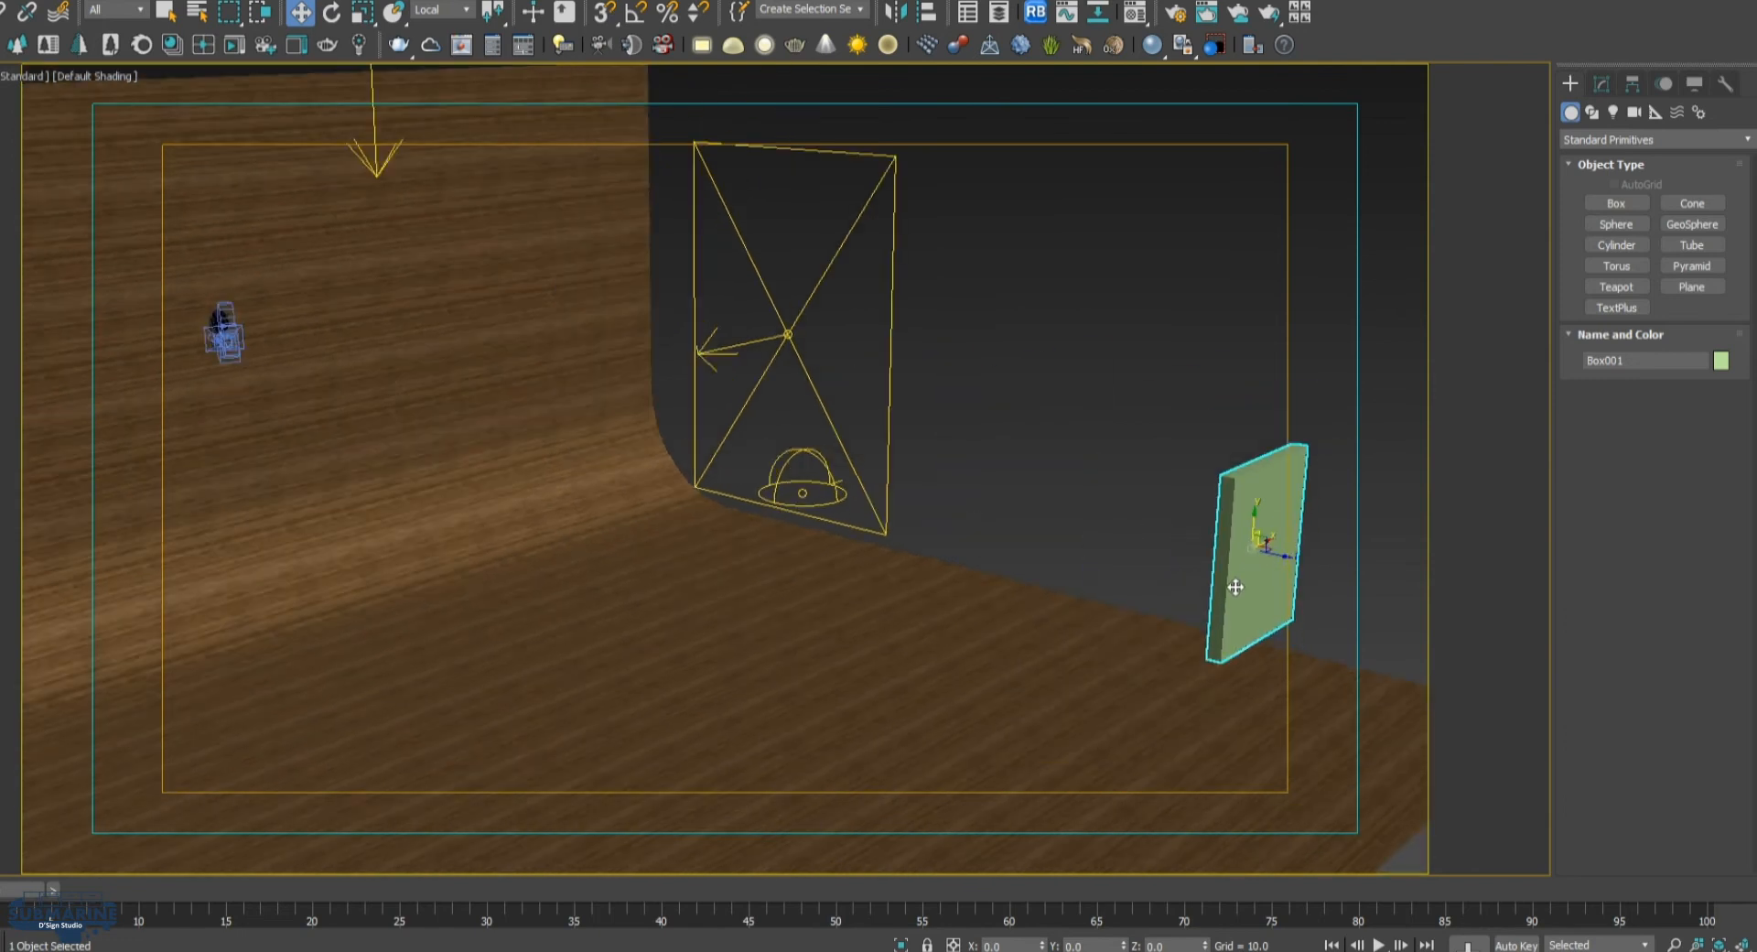
pyautogui.moveTo(1267, 549); pyautogui.dragTo(283, 322)
pyautogui.press('z')
pyautogui.keyDown('alt'); pyautogui.moveTo(648, 419); pyautogui.dragTo(706, 459, button='middle'); pyautogui.keyUp('alt')
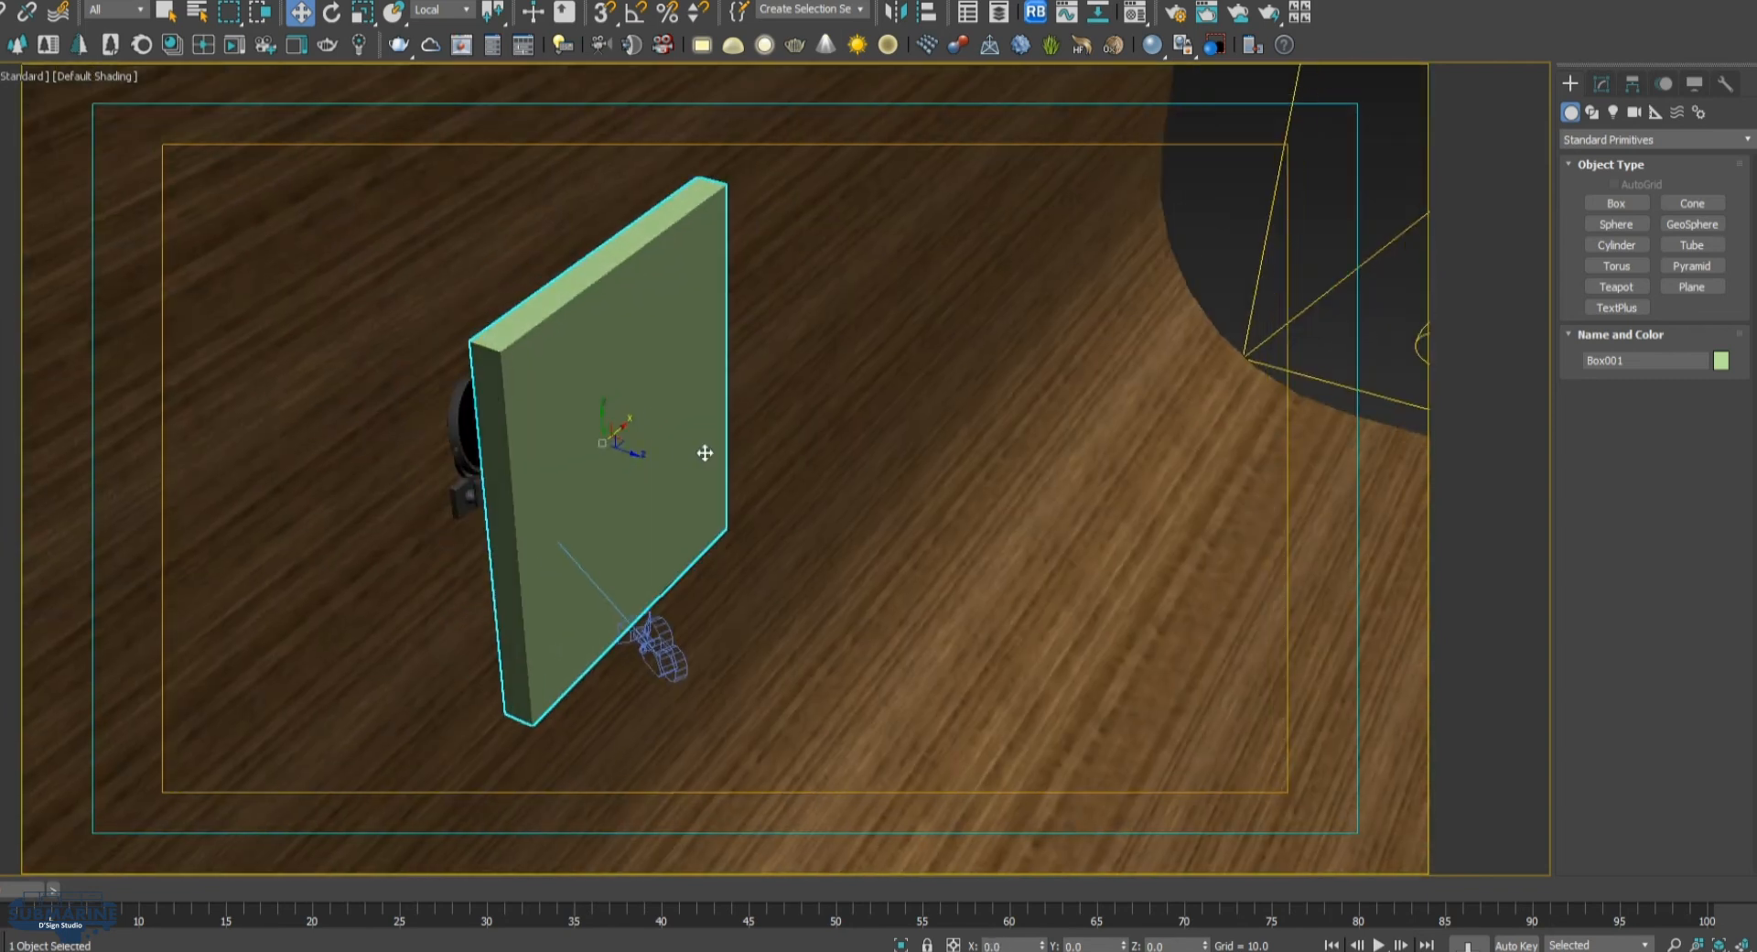
# Name the first unused V-Ray material in the Material Editor MIRROR REFLECTION
pyautogui.press('m')
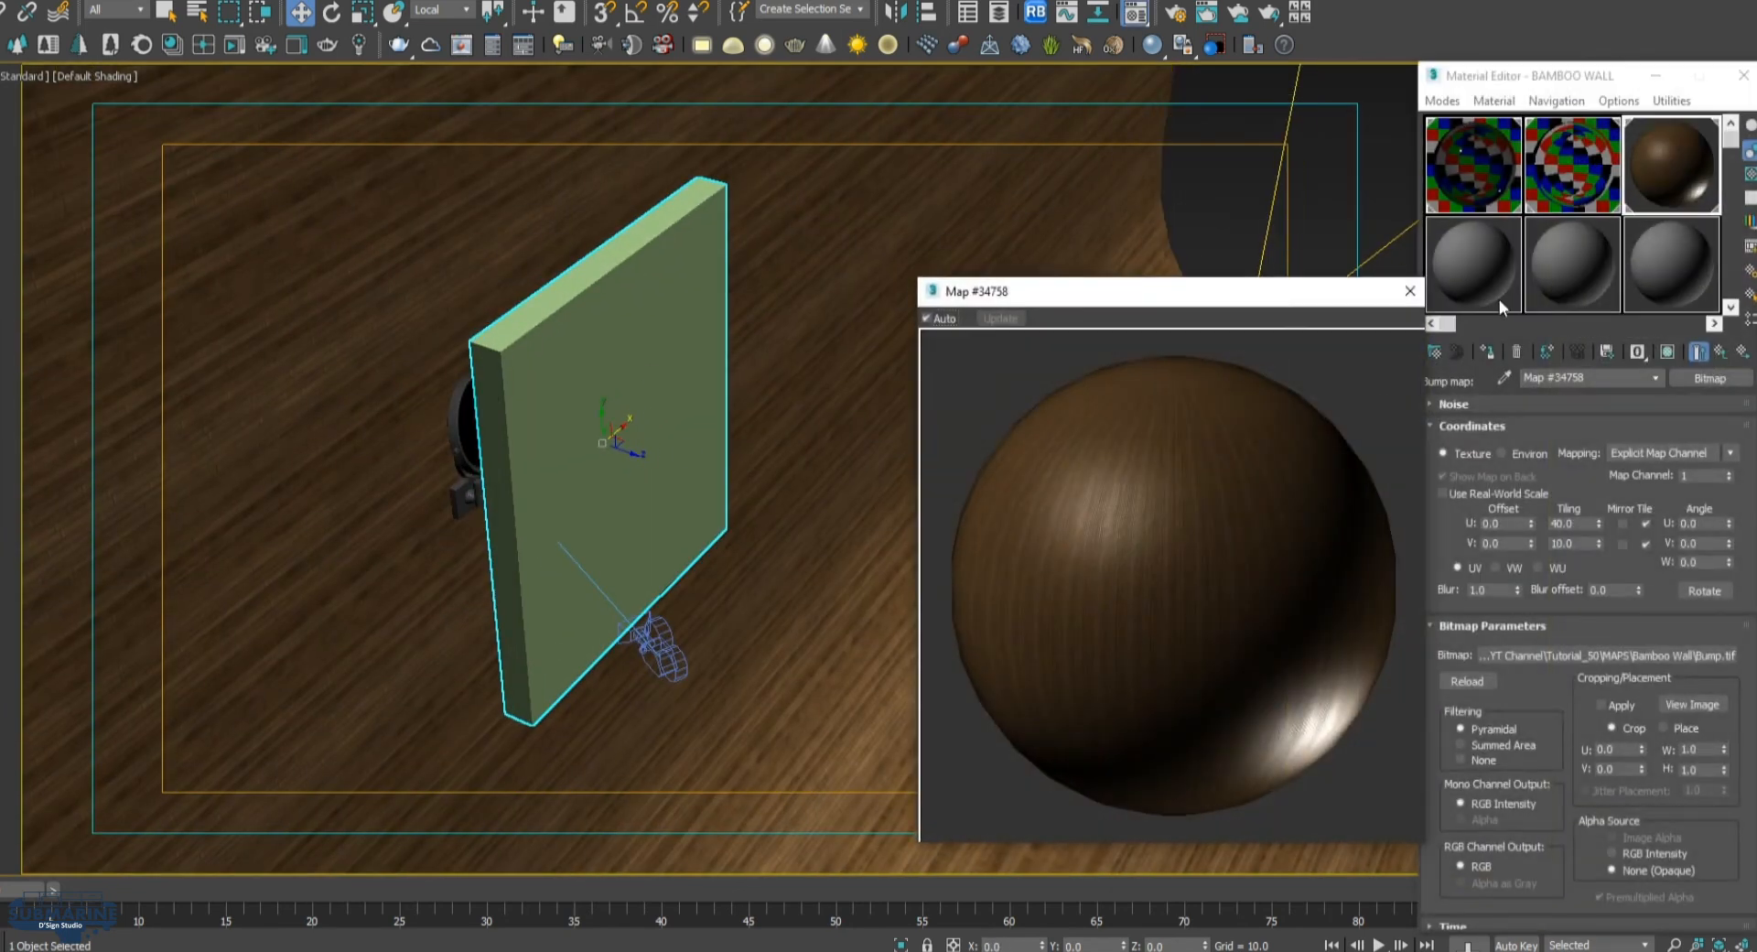
pyautogui.click(1410, 290)
pyautogui.click(1450, 280)
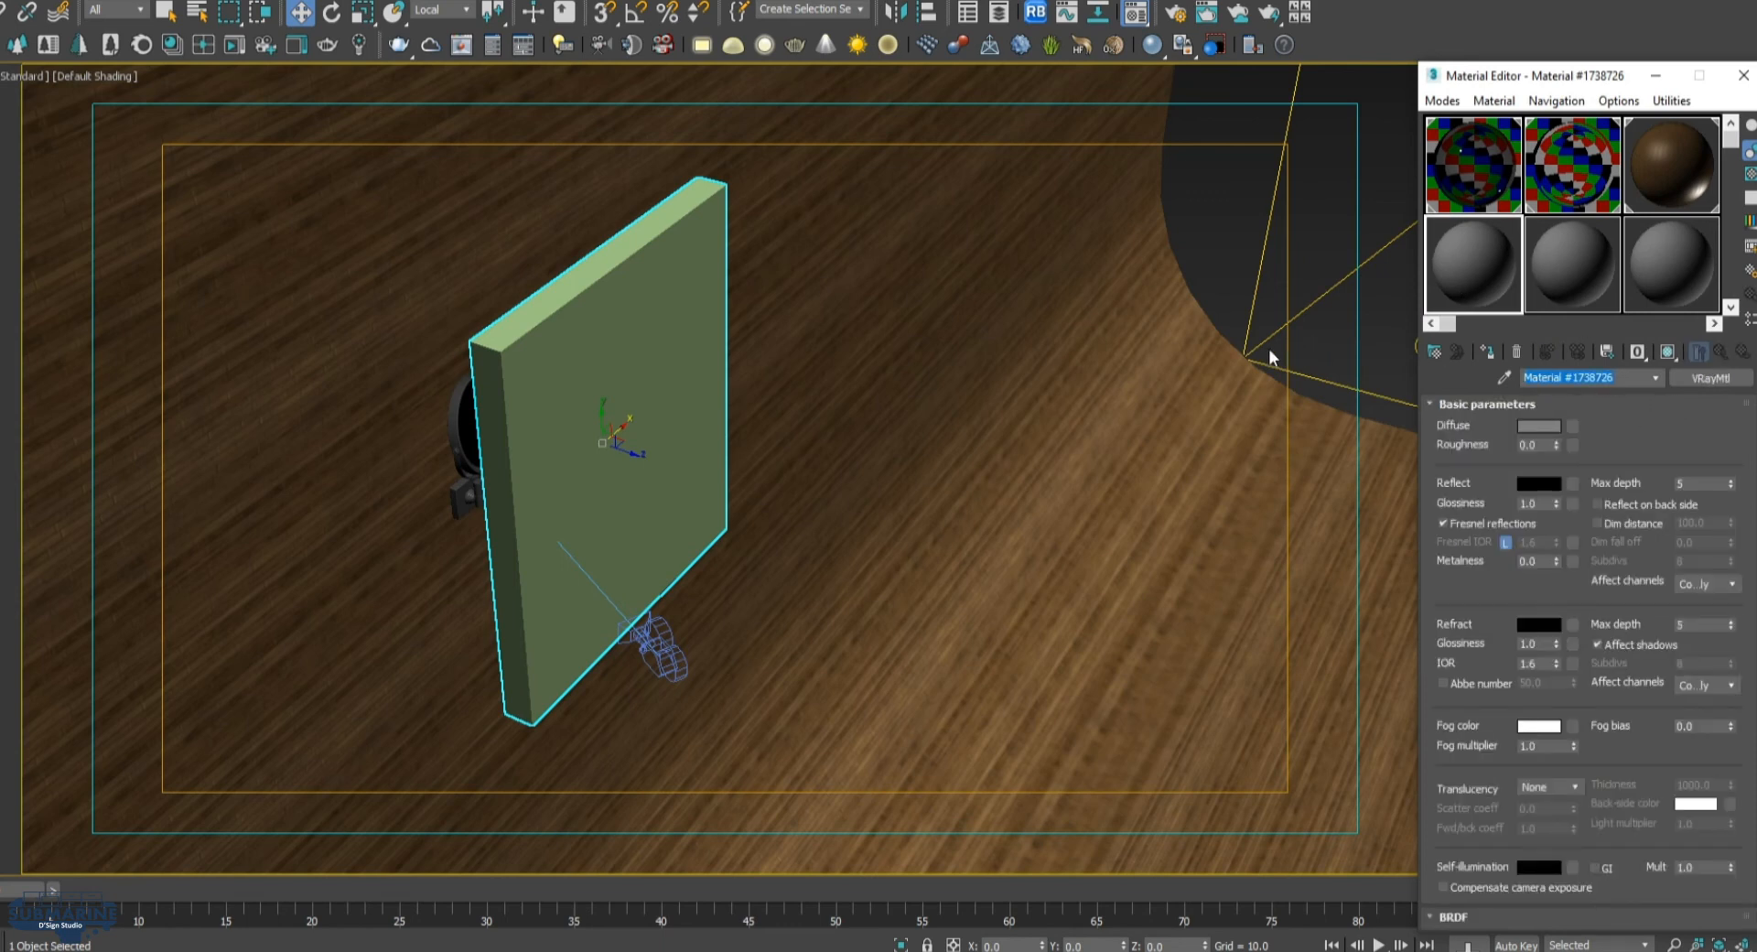
pyautogui.write('MIRROR REFLECTION')
# Load the image 4e2bc1412d2f3702e3159aa94a0ca913 from the INTERIOR folder as the diffuse bitmap of the MIRROR REFLECTION material
pyautogui.click(1573, 426)
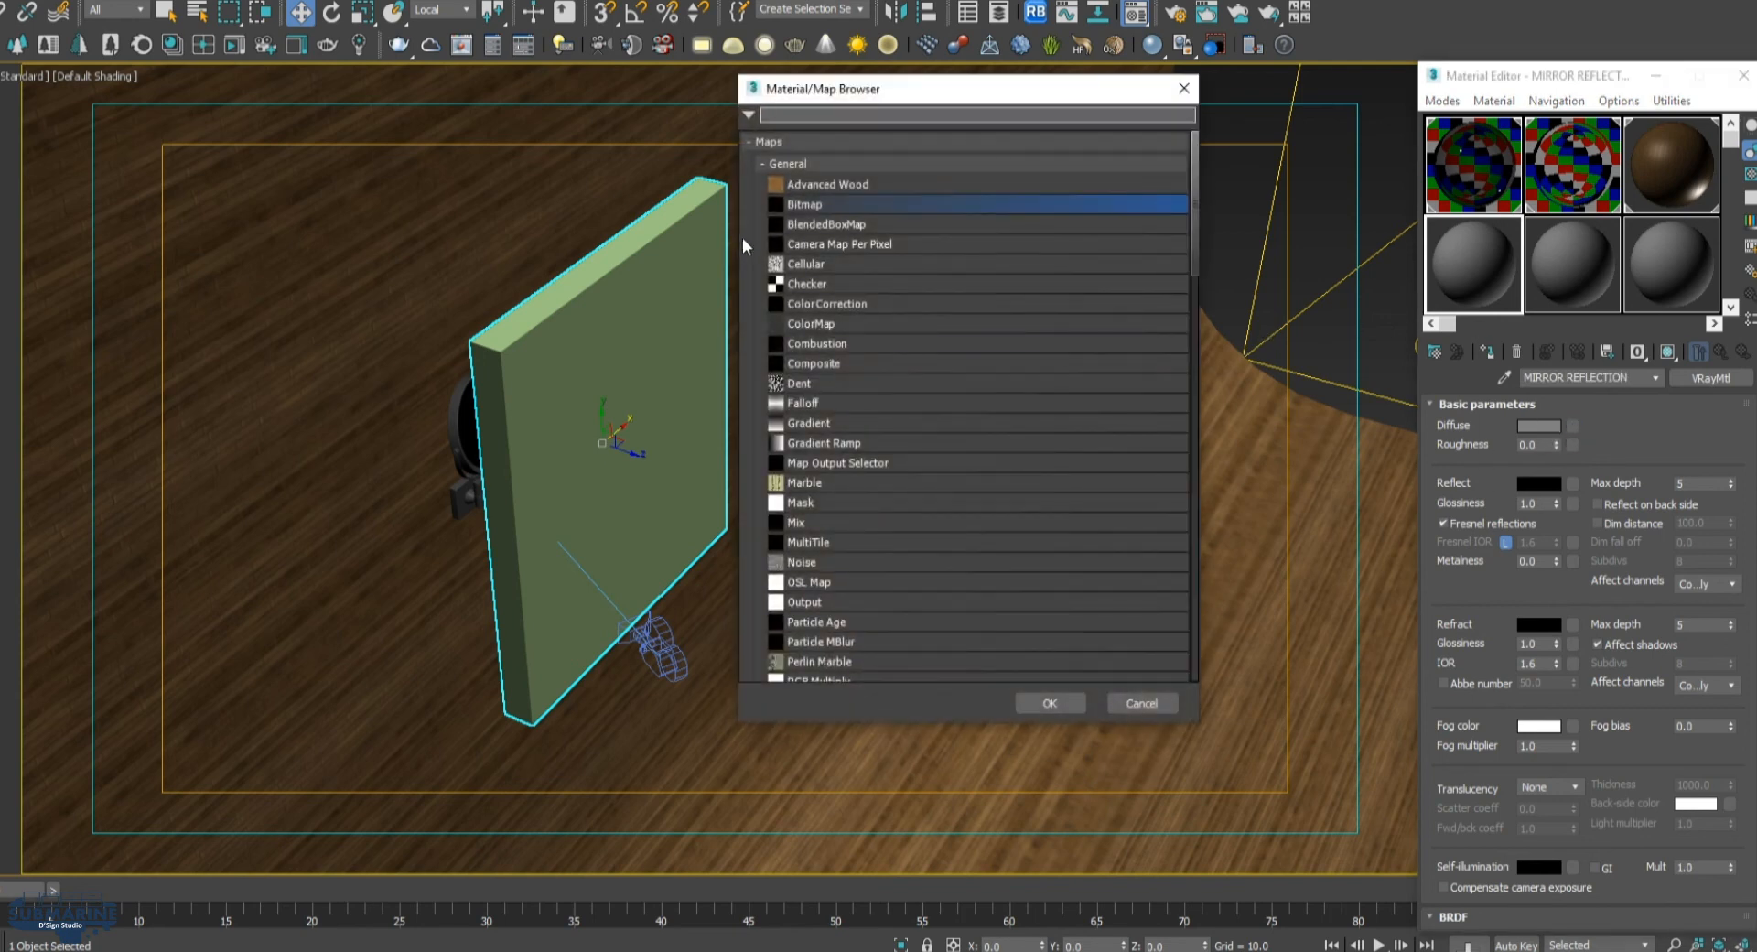
pyautogui.doubleClick(813, 203)
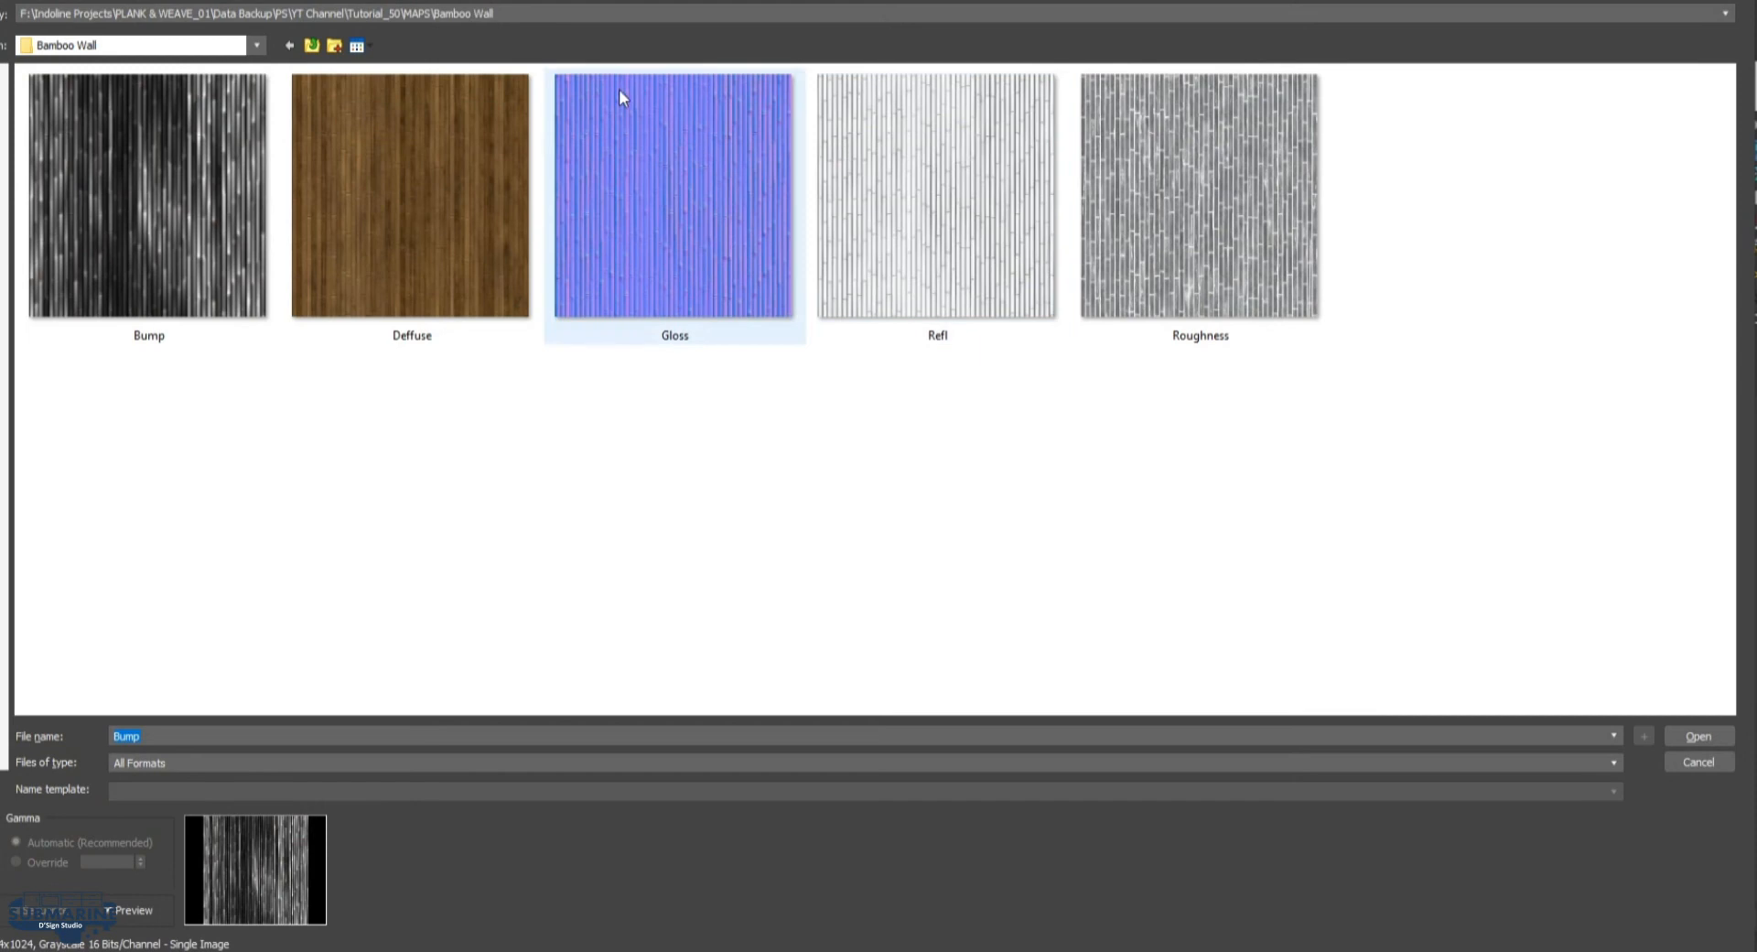
pyautogui.click(486, 14)
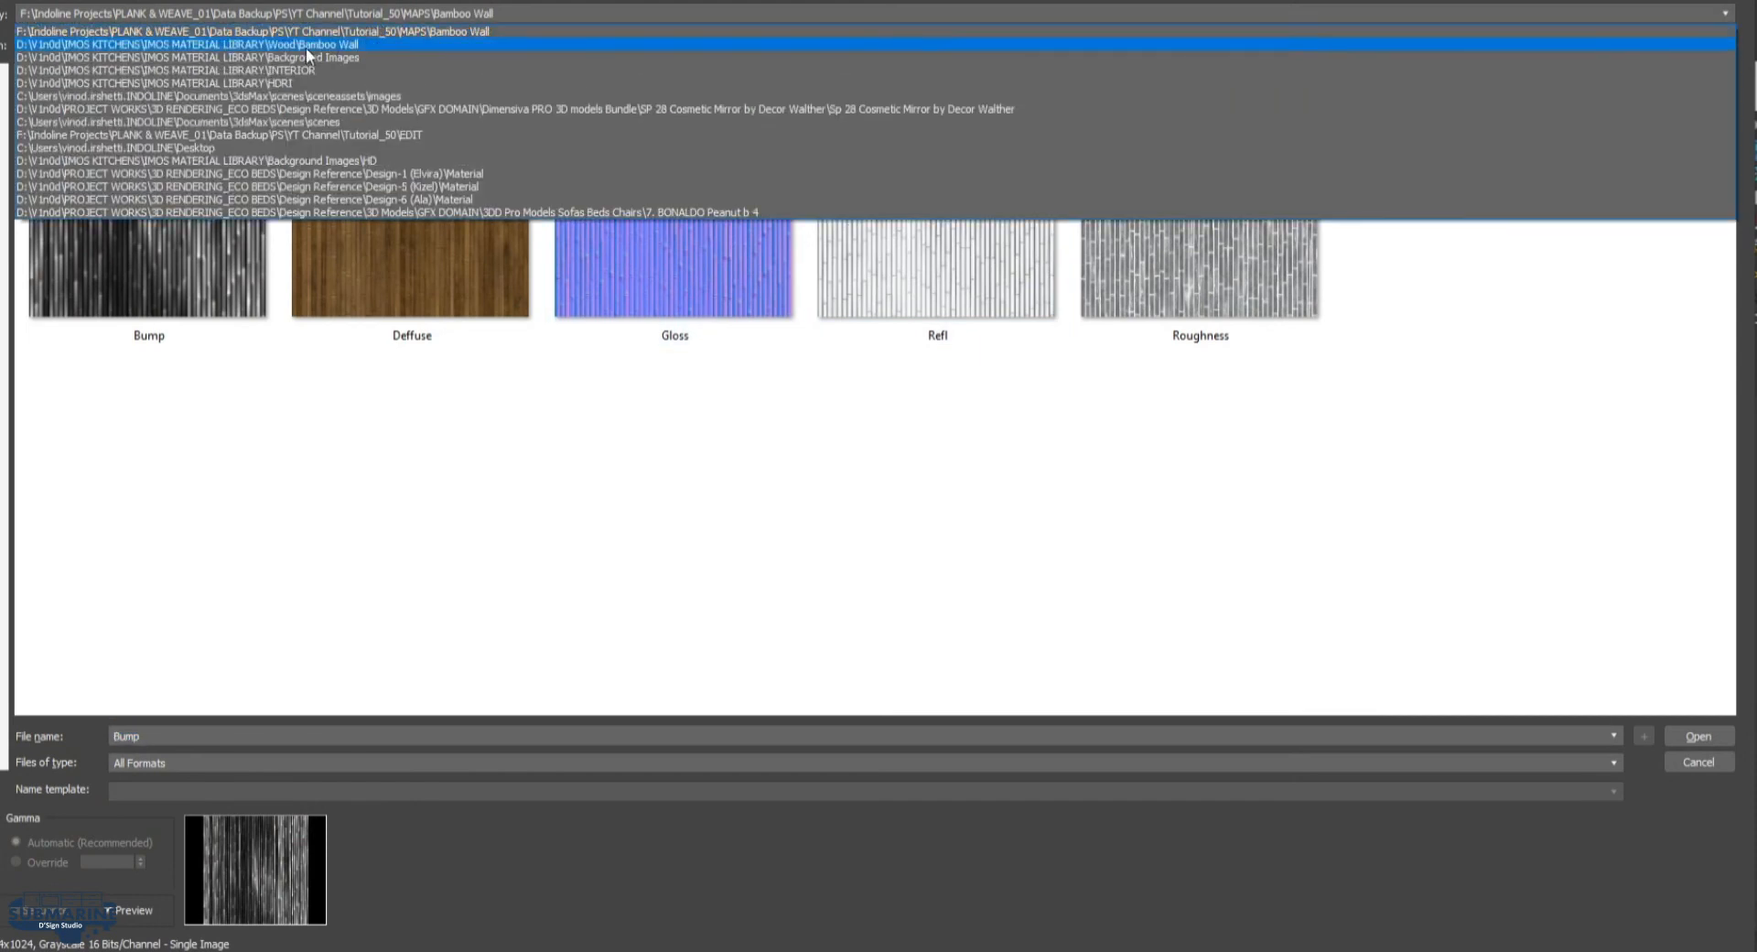
pyautogui.click(275, 69)
pyautogui.click(996, 185)
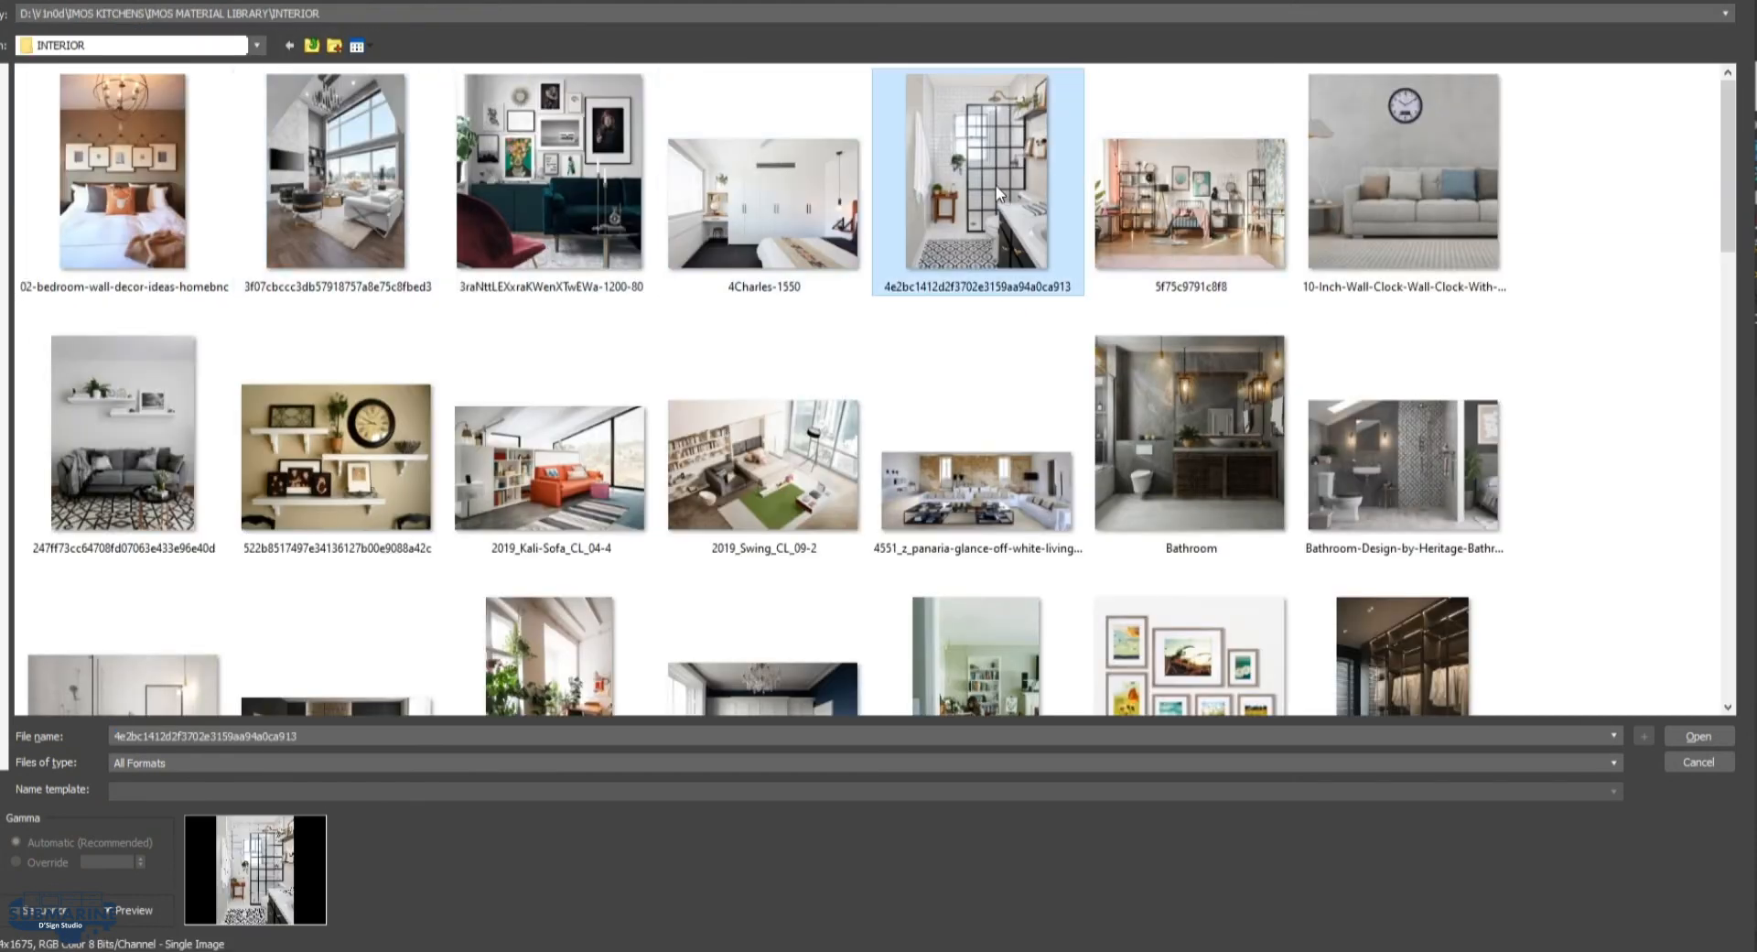
pyautogui.doubleClick(996, 184)
# Show the interior photo map on the box in the viewport and close the Material Editor
pyautogui.click(1647, 351)
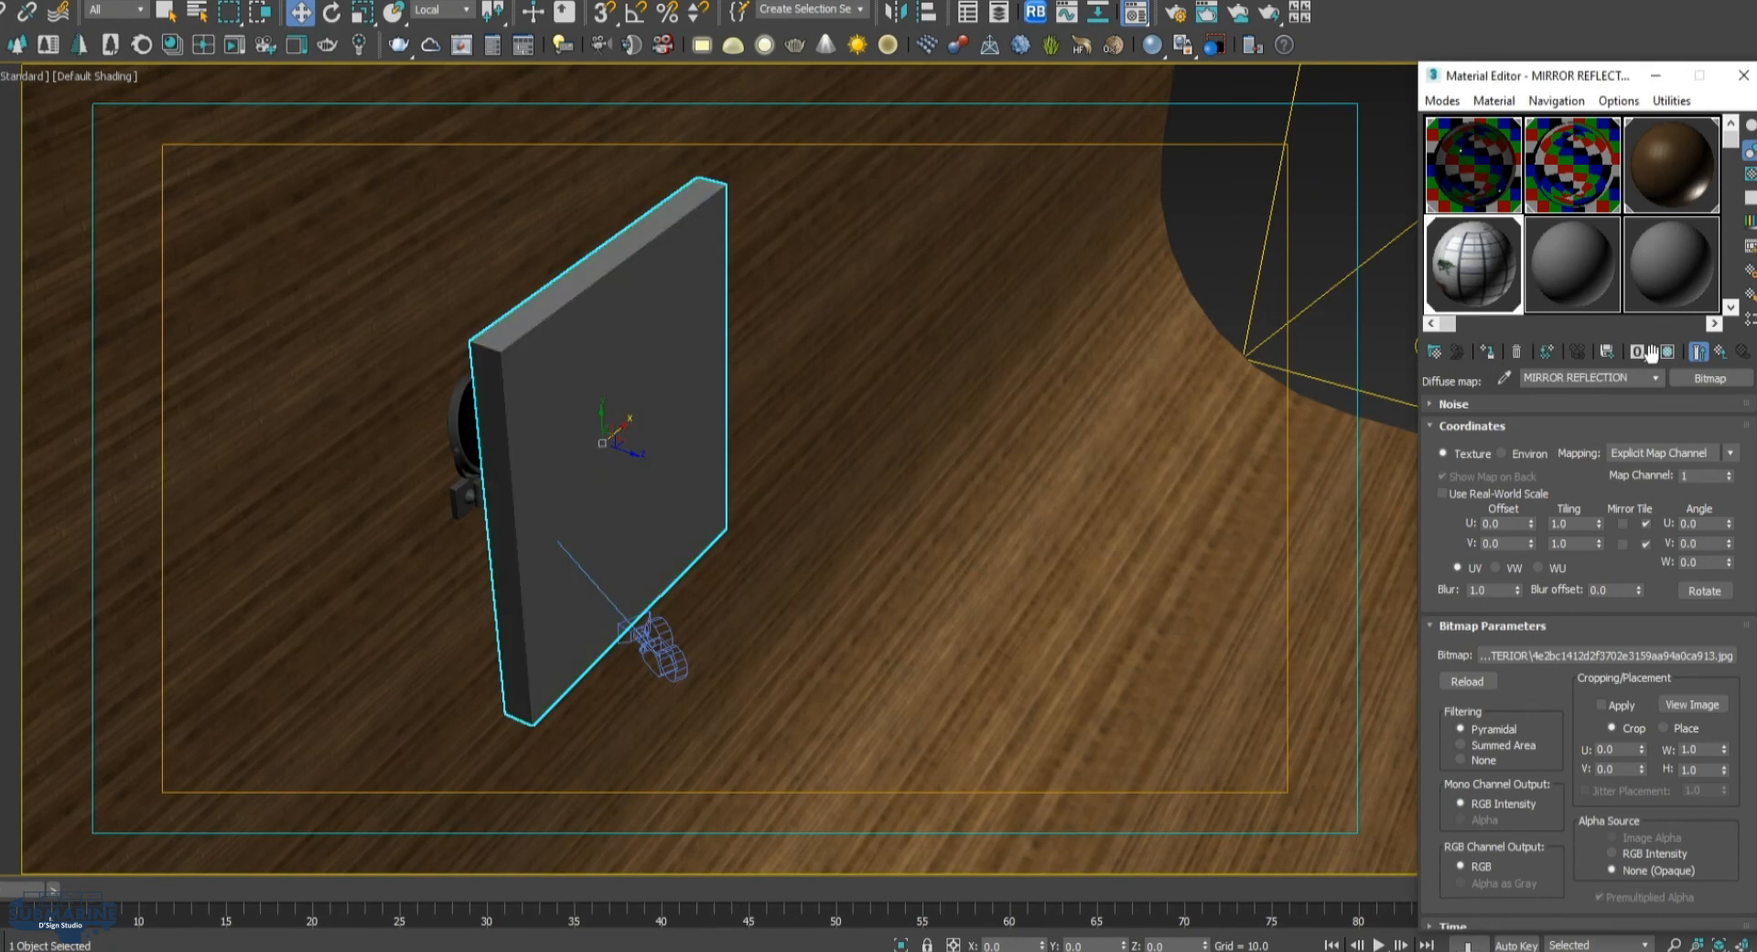
pyautogui.click(1667, 355)
pyautogui.click(1744, 75)
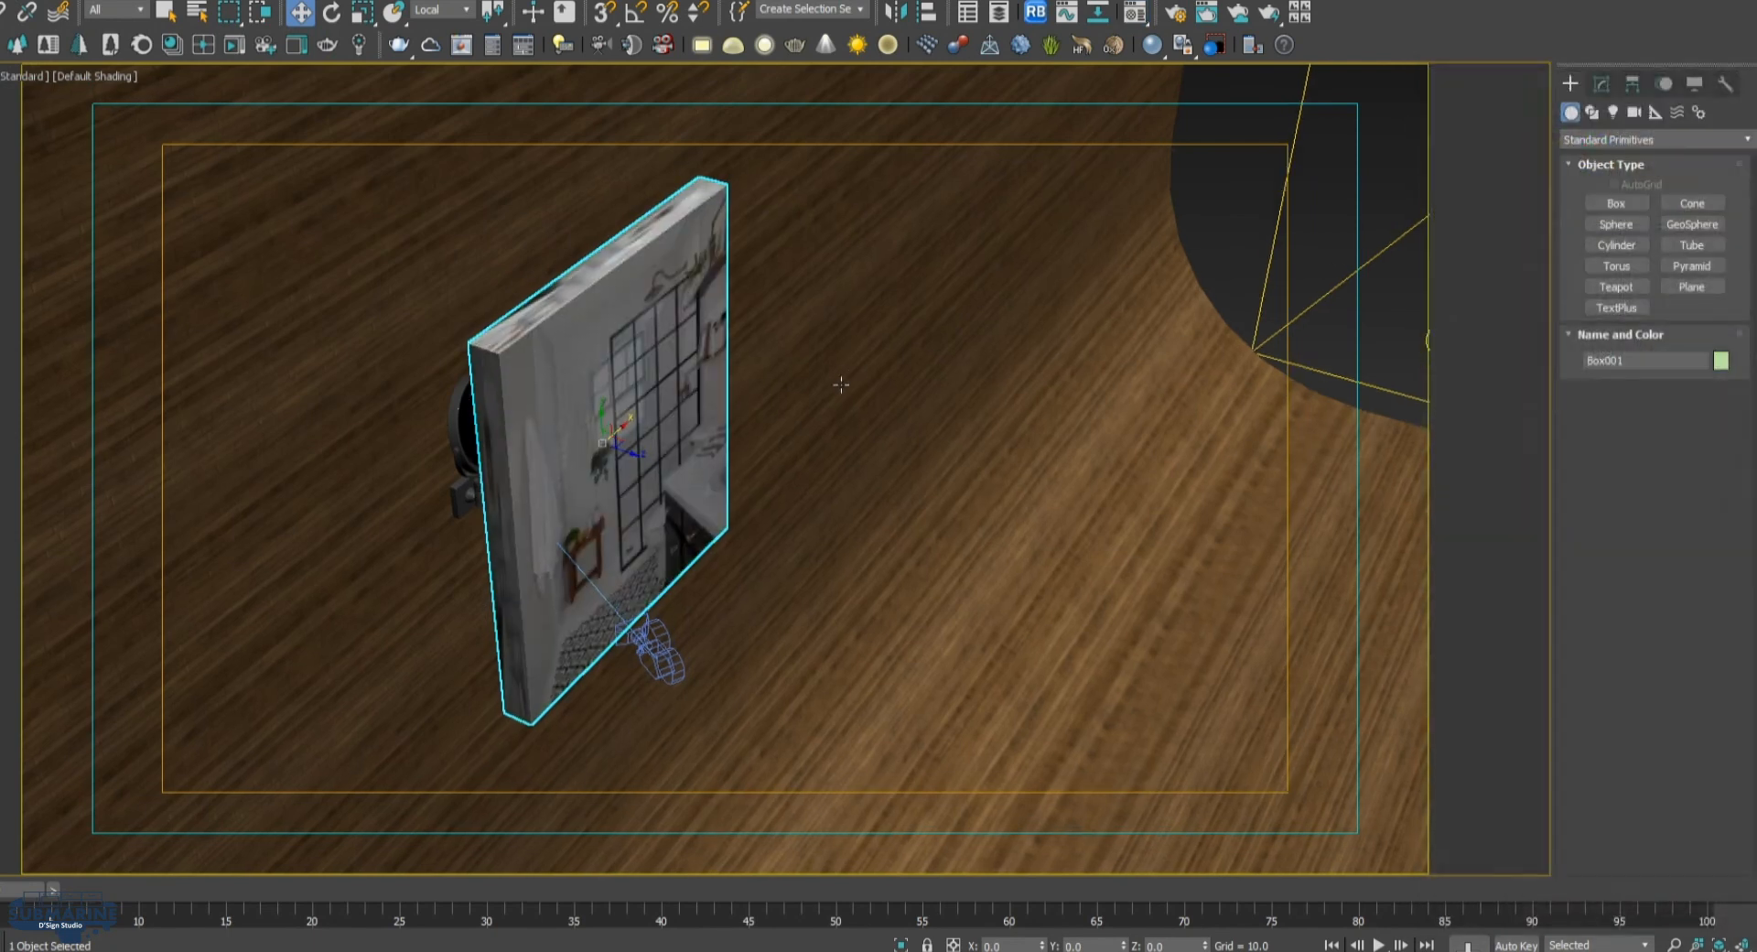
# Rotate the reflection box about 25.5 degrees around its vertical axis in the side view and shade that view
pyautogui.hotkey('alt', 'w')
pyautogui.rightClick(173, 637)
pyautogui.hotkey('alt', 'w')
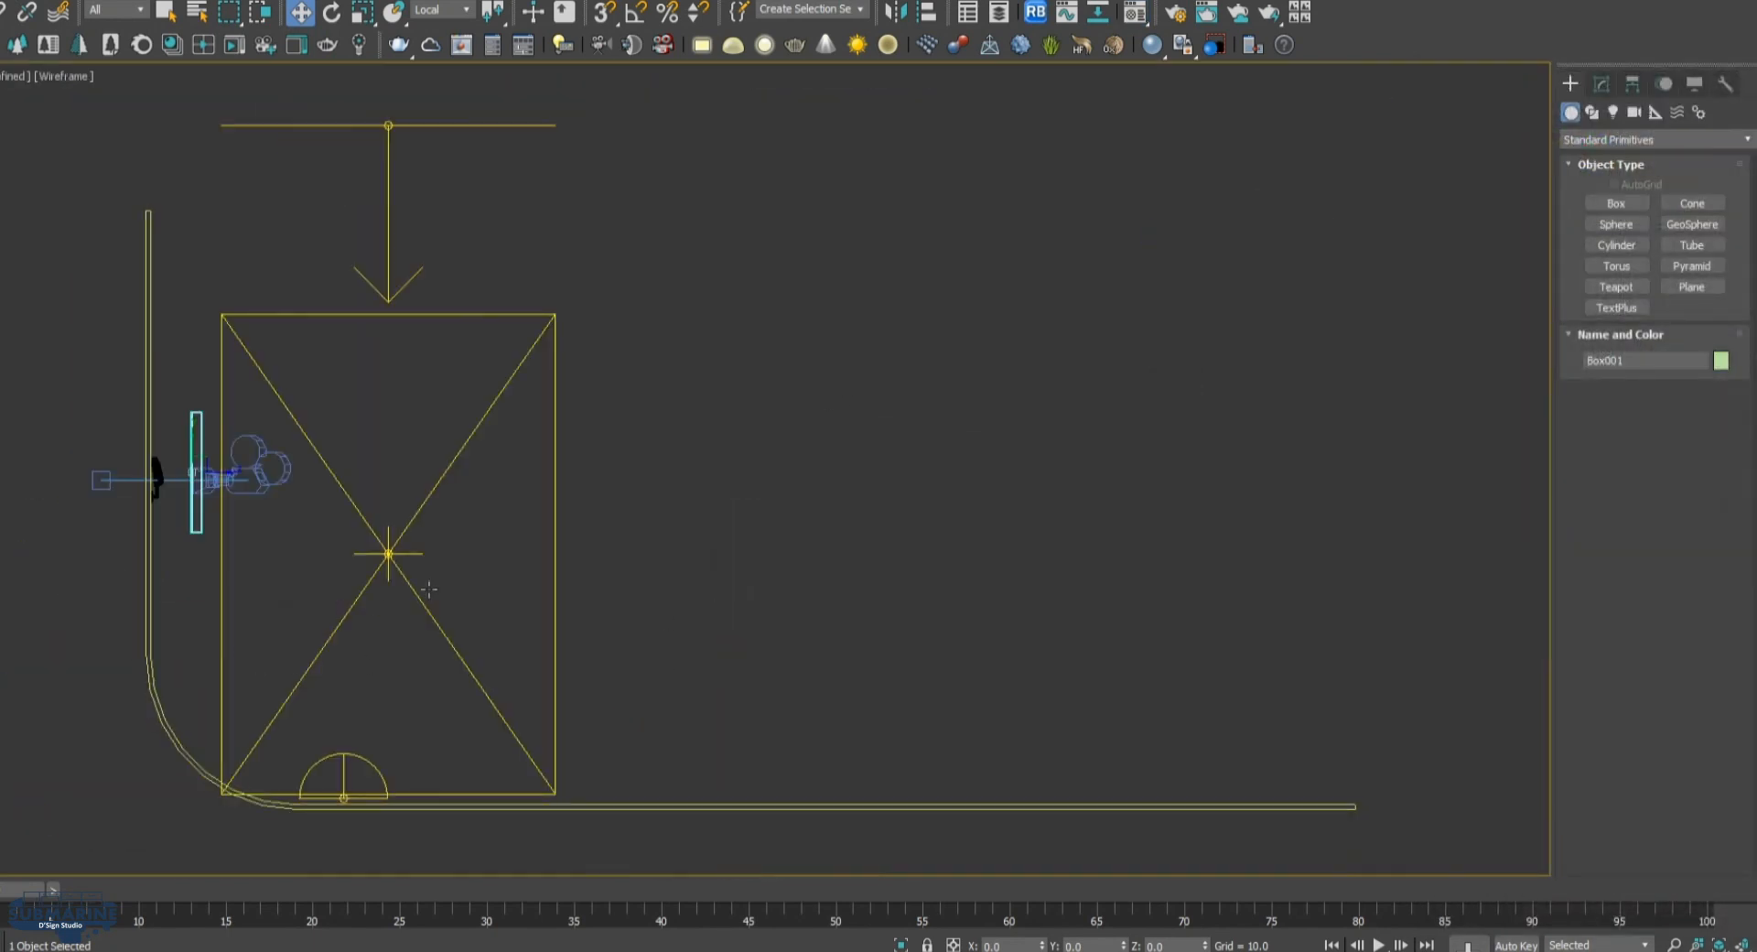
pyautogui.press('z')
pyautogui.press('e')
pyautogui.moveTo(713, 475); pyautogui.dragTo(765, 475)
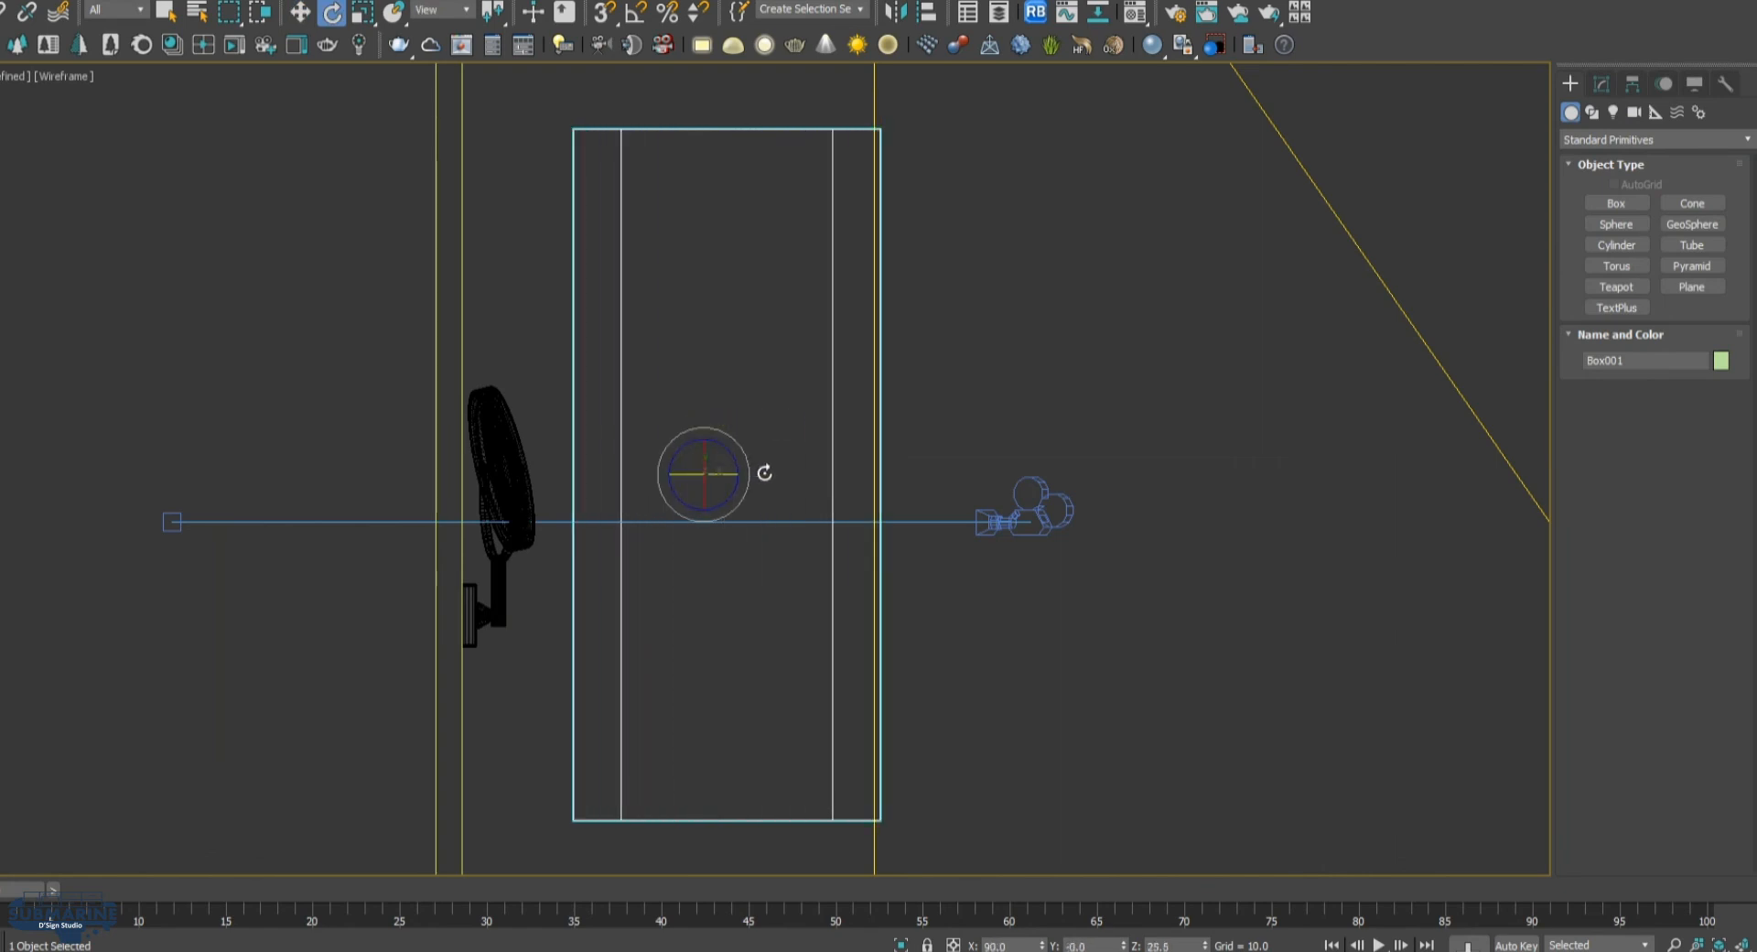
pyautogui.press('F3')
# Tilt the reflection box slightly in the perspective view, using the Local coordinate system
pyautogui.hotkey('alt', 'w')
pyautogui.rightClick(527, 377)
pyautogui.hotkey('alt', 'w')
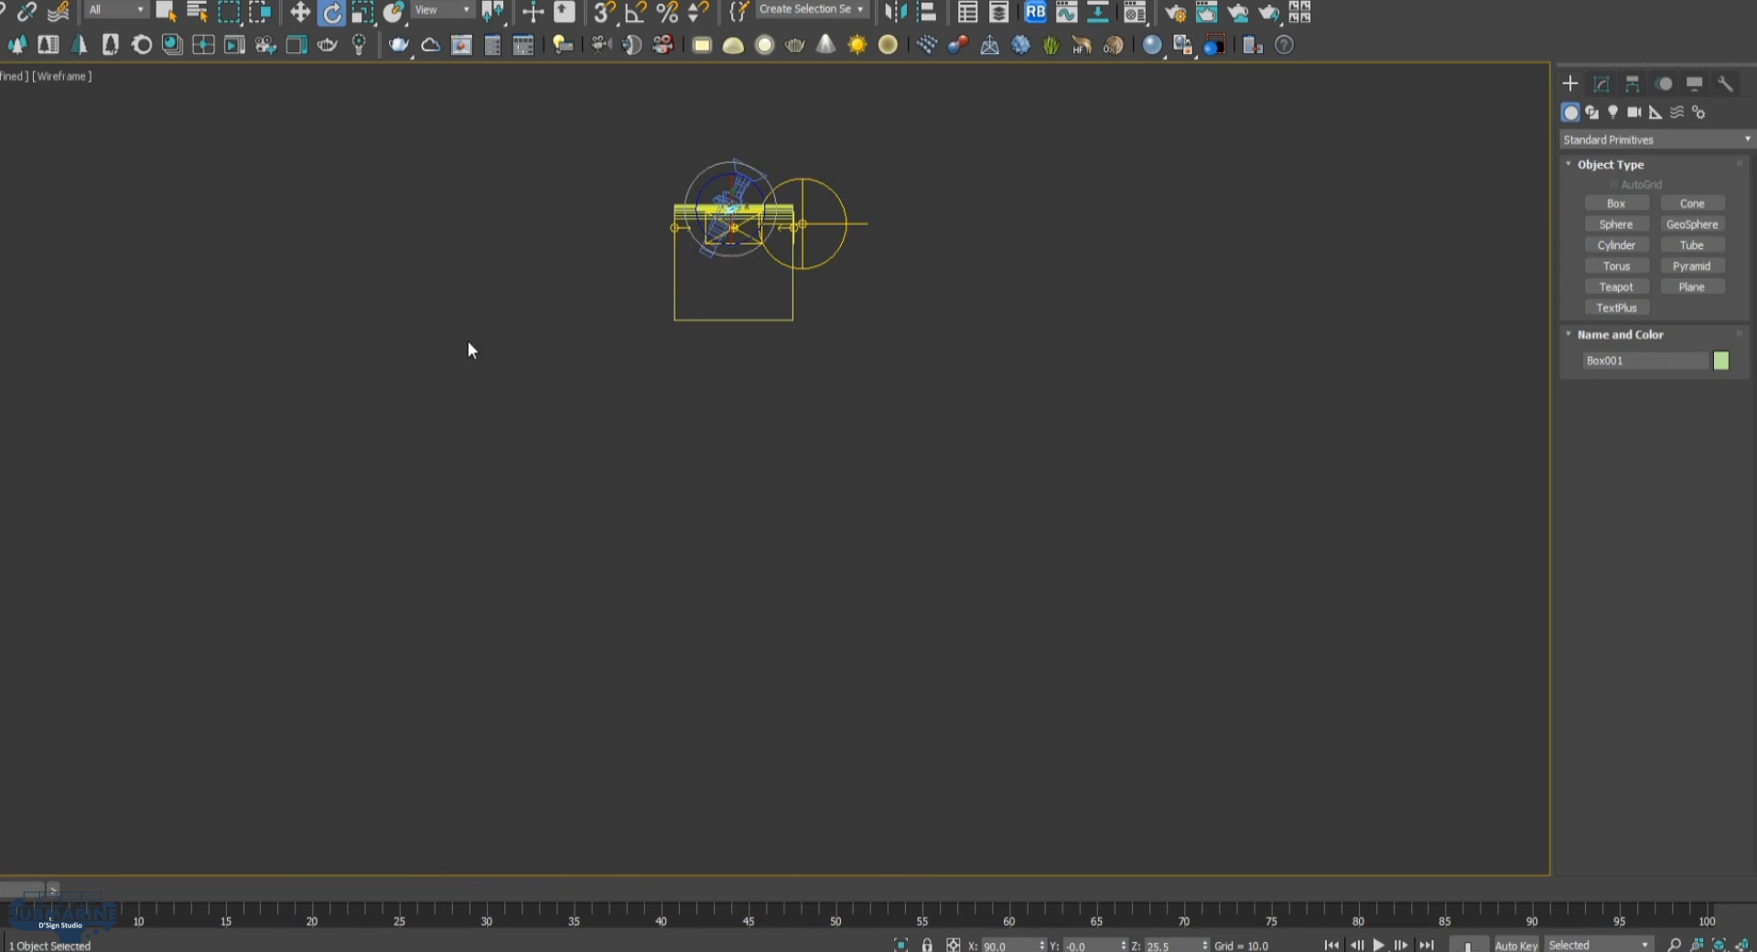
pyautogui.hotkey('alt', 'w')
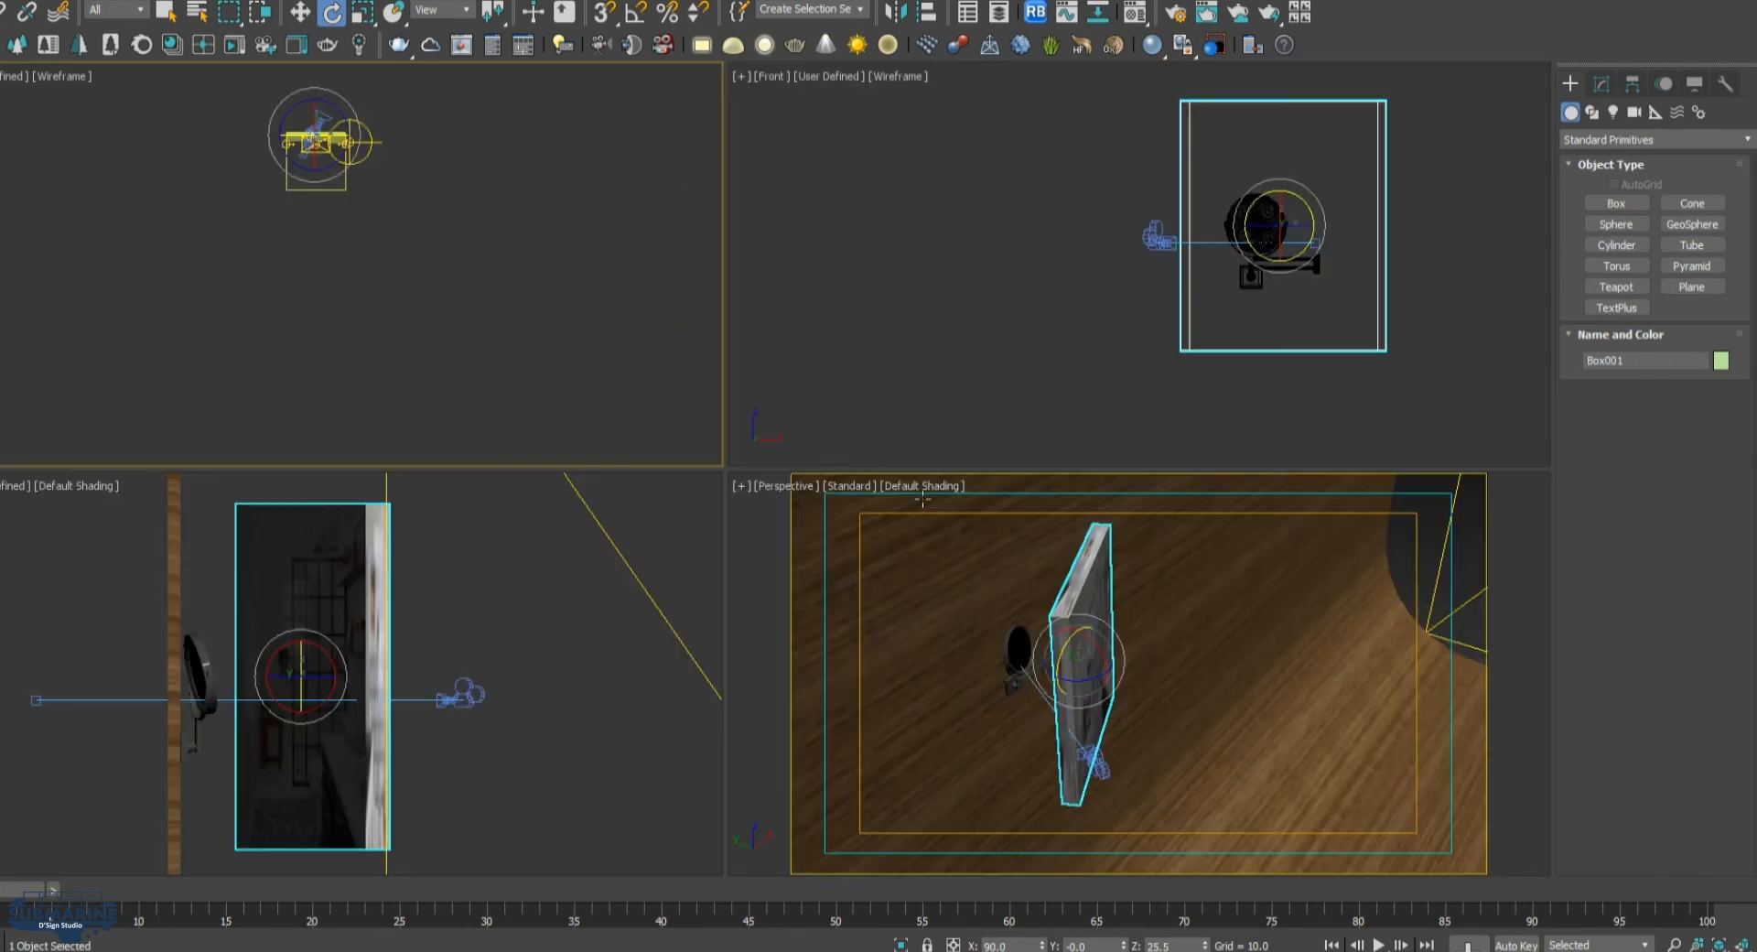
pyautogui.rightClick(979, 628)
pyautogui.hotkey('alt', 'w')
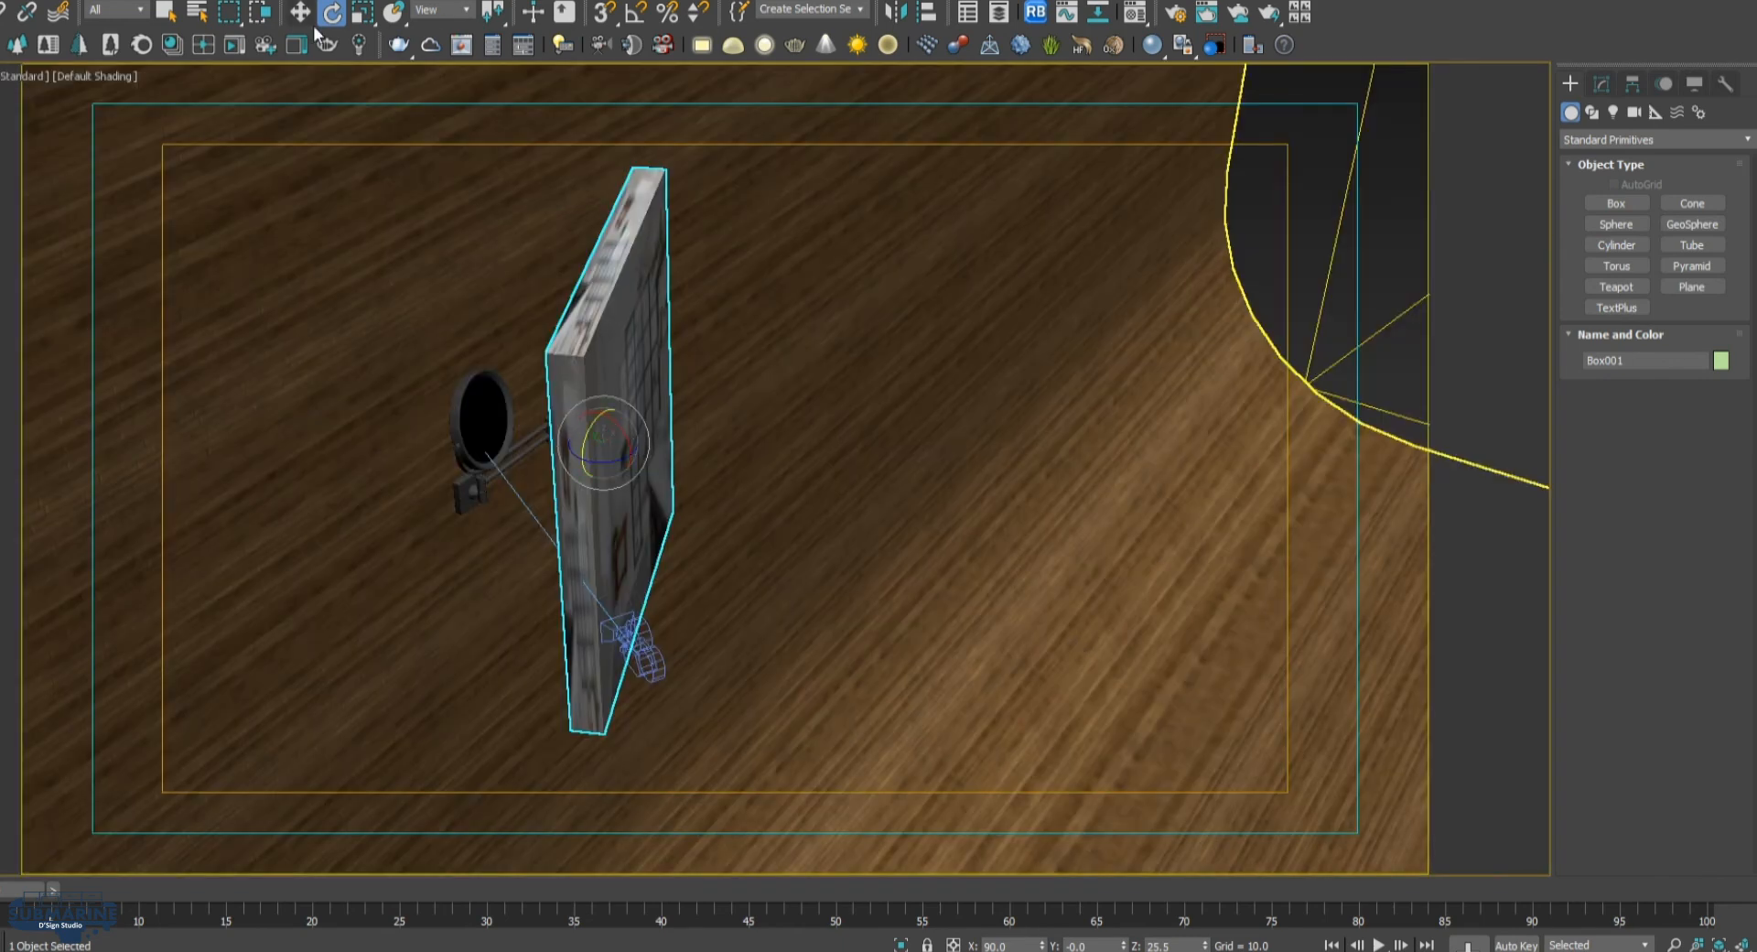
pyautogui.click(440, 10)
pyautogui.click(433, 80)
pyautogui.moveTo(614, 417)
pyautogui.mouseDown()
pyautogui.moveTo(608, 392)
pyautogui.moveTo(618, 407)
pyautogui.mouseUp()
pyautogui.moveTo(766, 486); pyautogui.dragTo(577, 437, button='middle')
pyautogui.click(335, 506)
# From the camera view, set the reflection box to Display as Box and turn off Visible to Camera in its object properties
pyautogui.press('c')
pyautogui.press('w')
pyautogui.click(1003, 359)
pyautogui.rightClick(1003, 359)
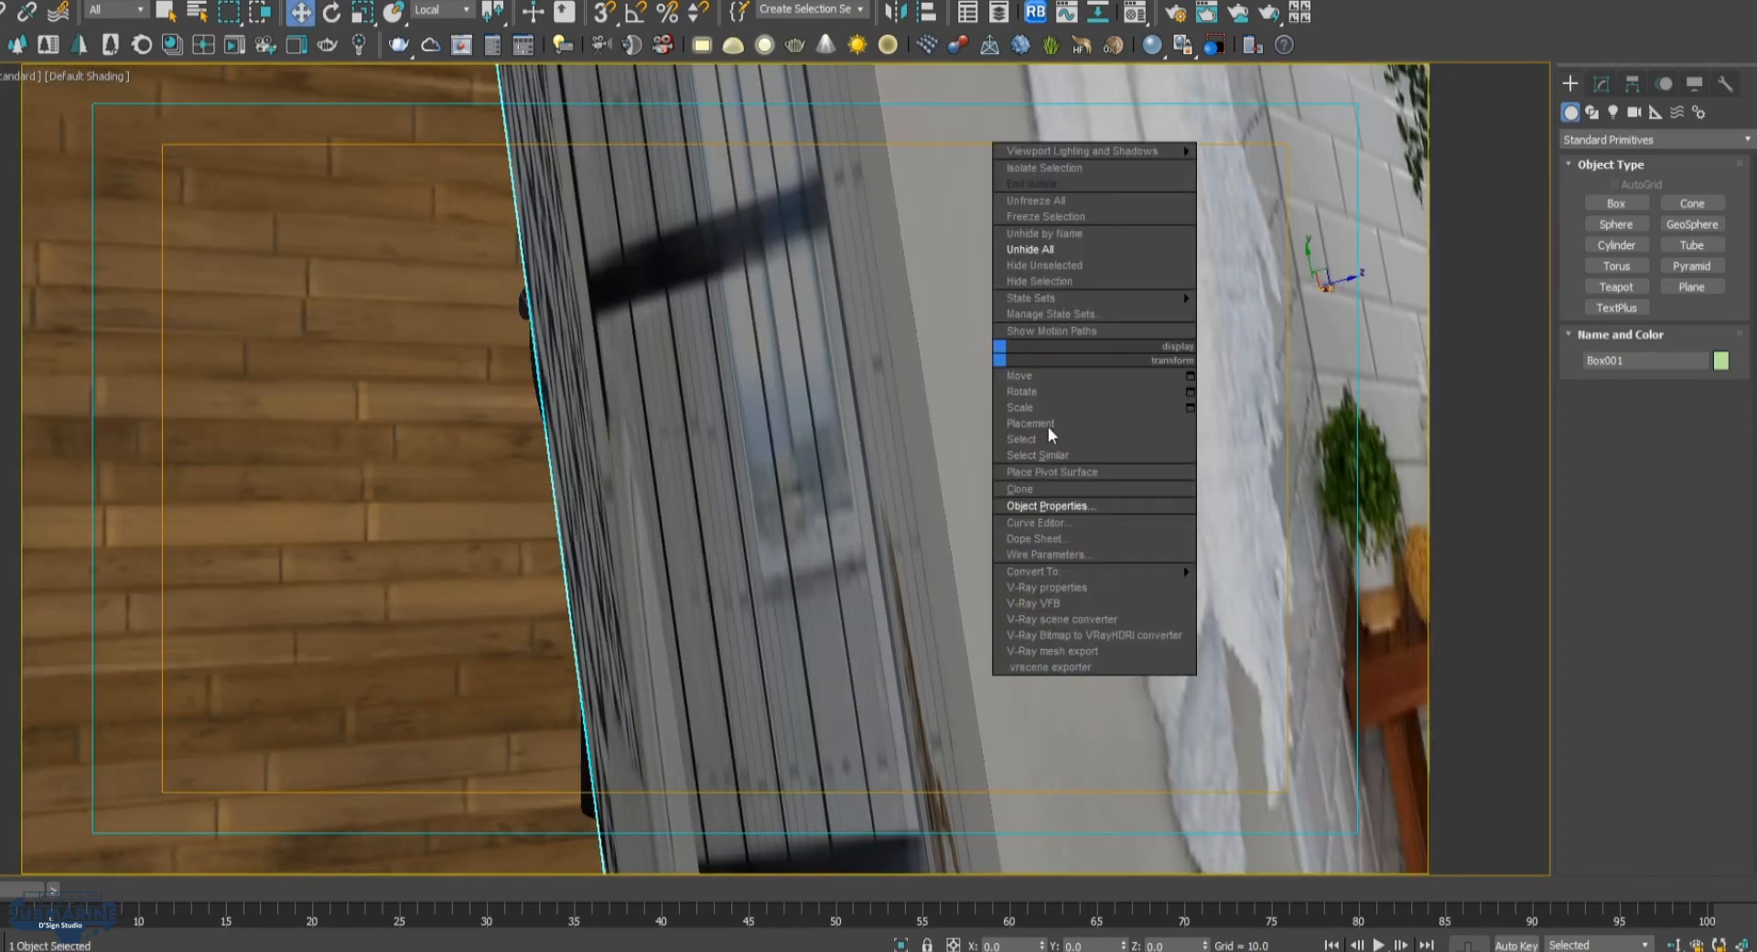
pyautogui.click(1074, 503)
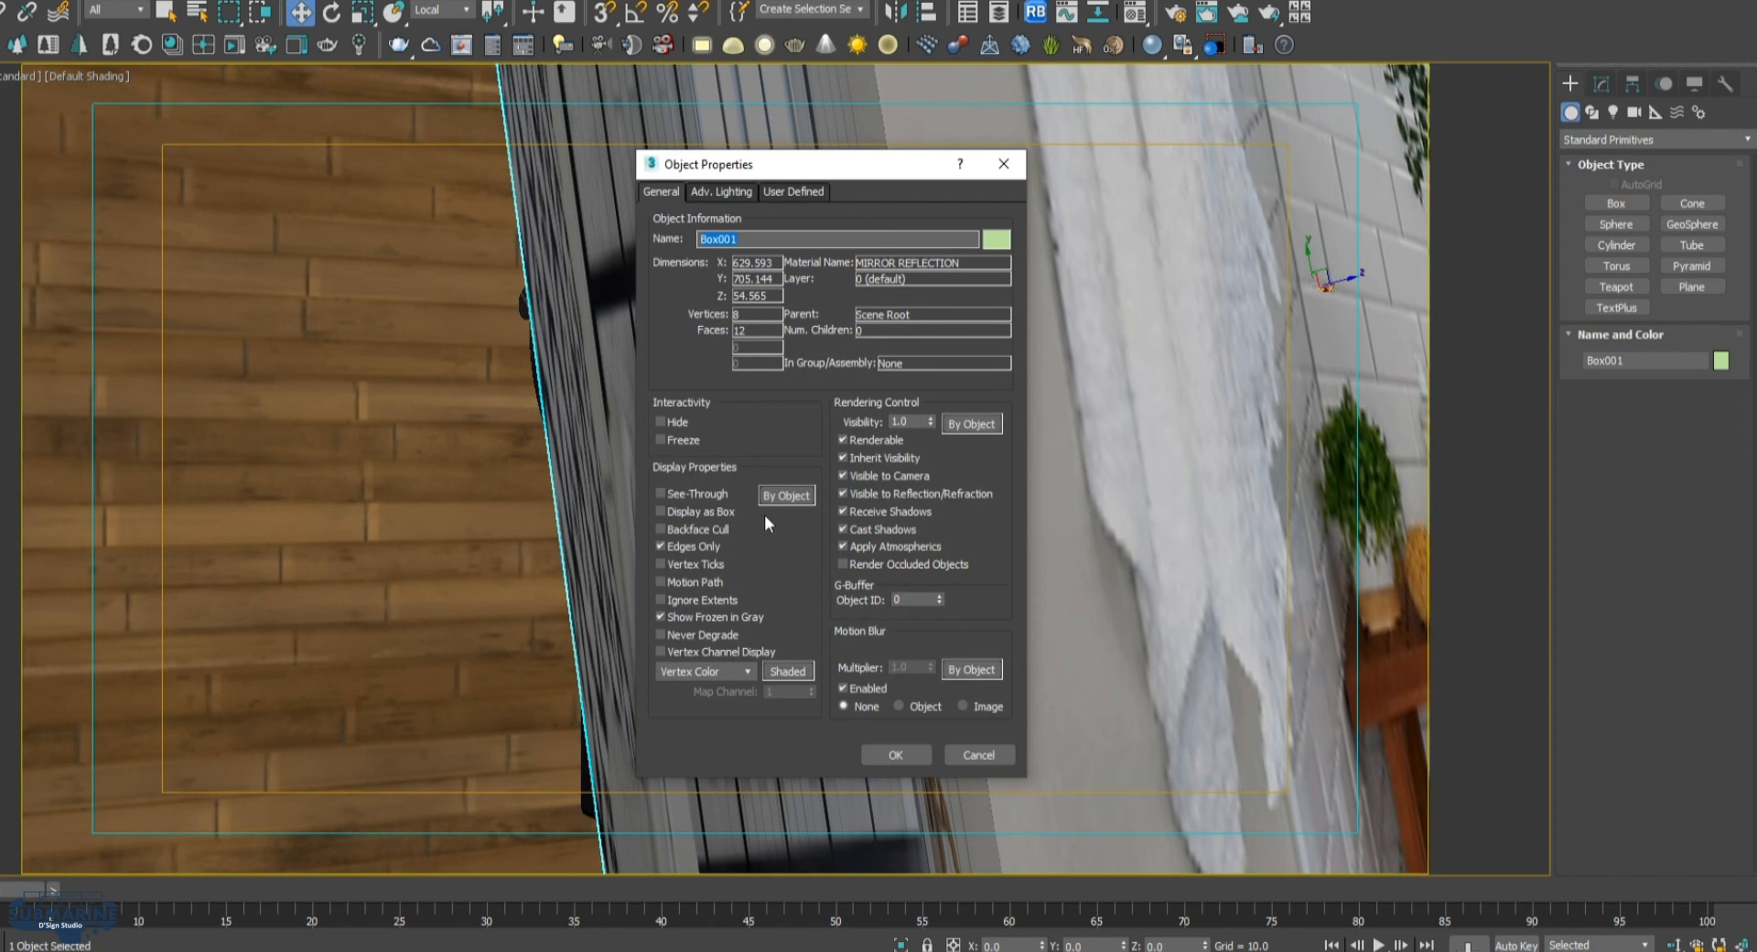
pyautogui.click(705, 512)
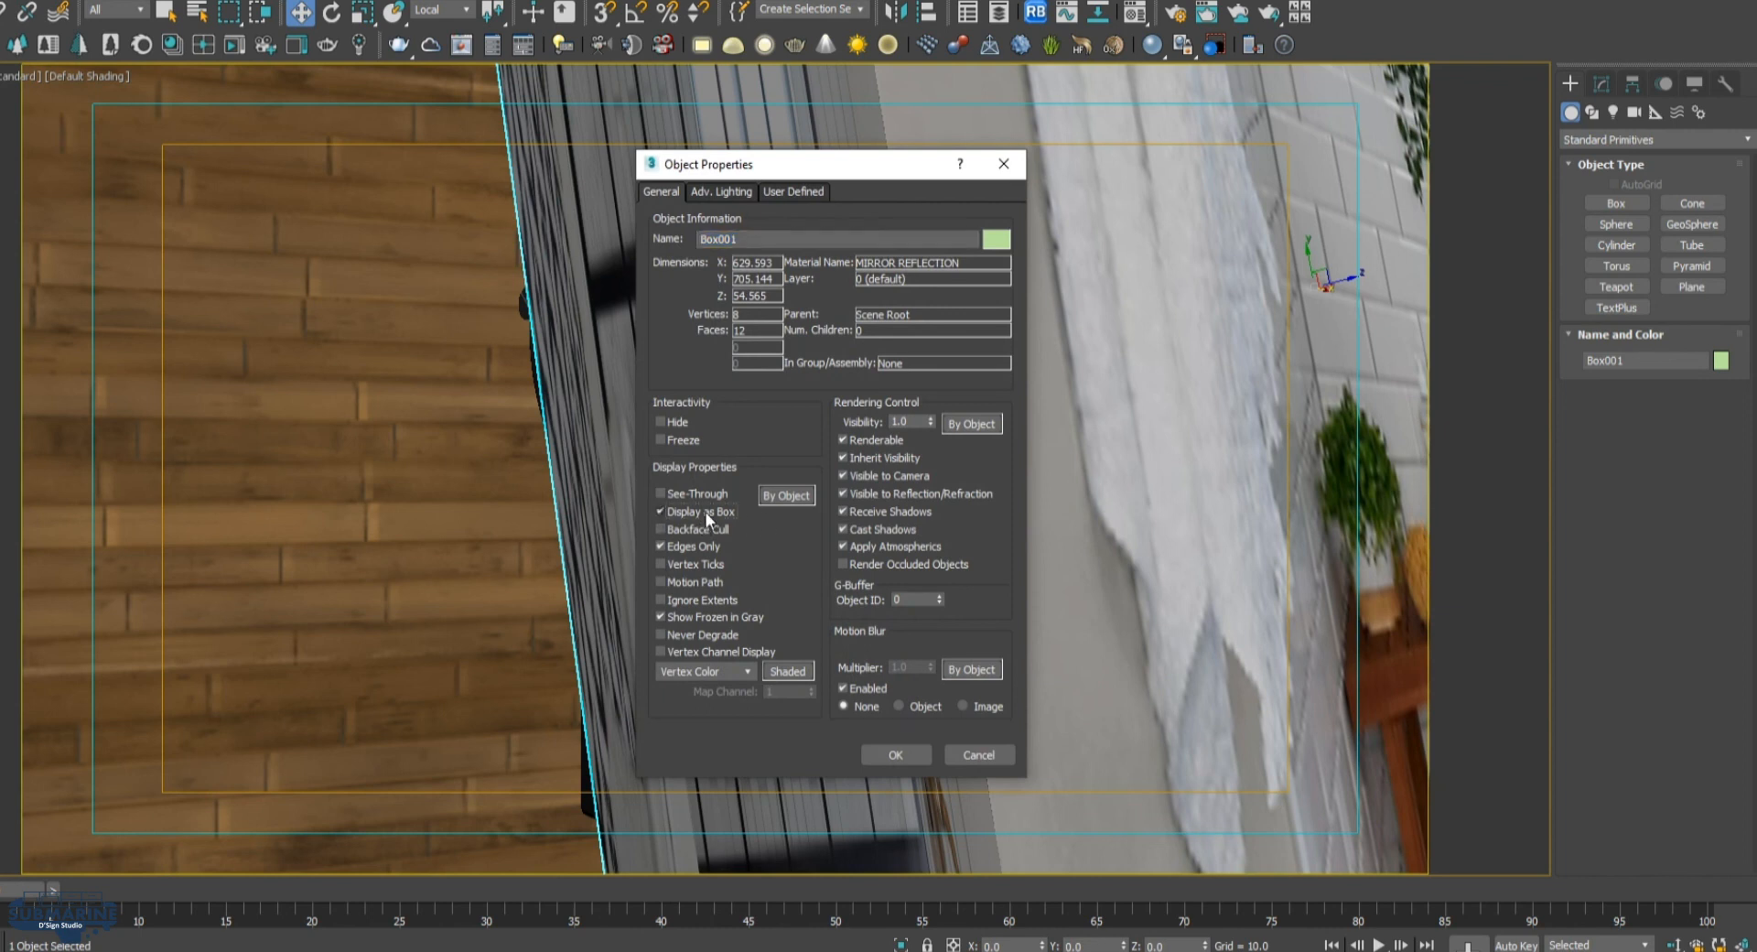
pyautogui.click(895, 475)
pyautogui.click(895, 754)
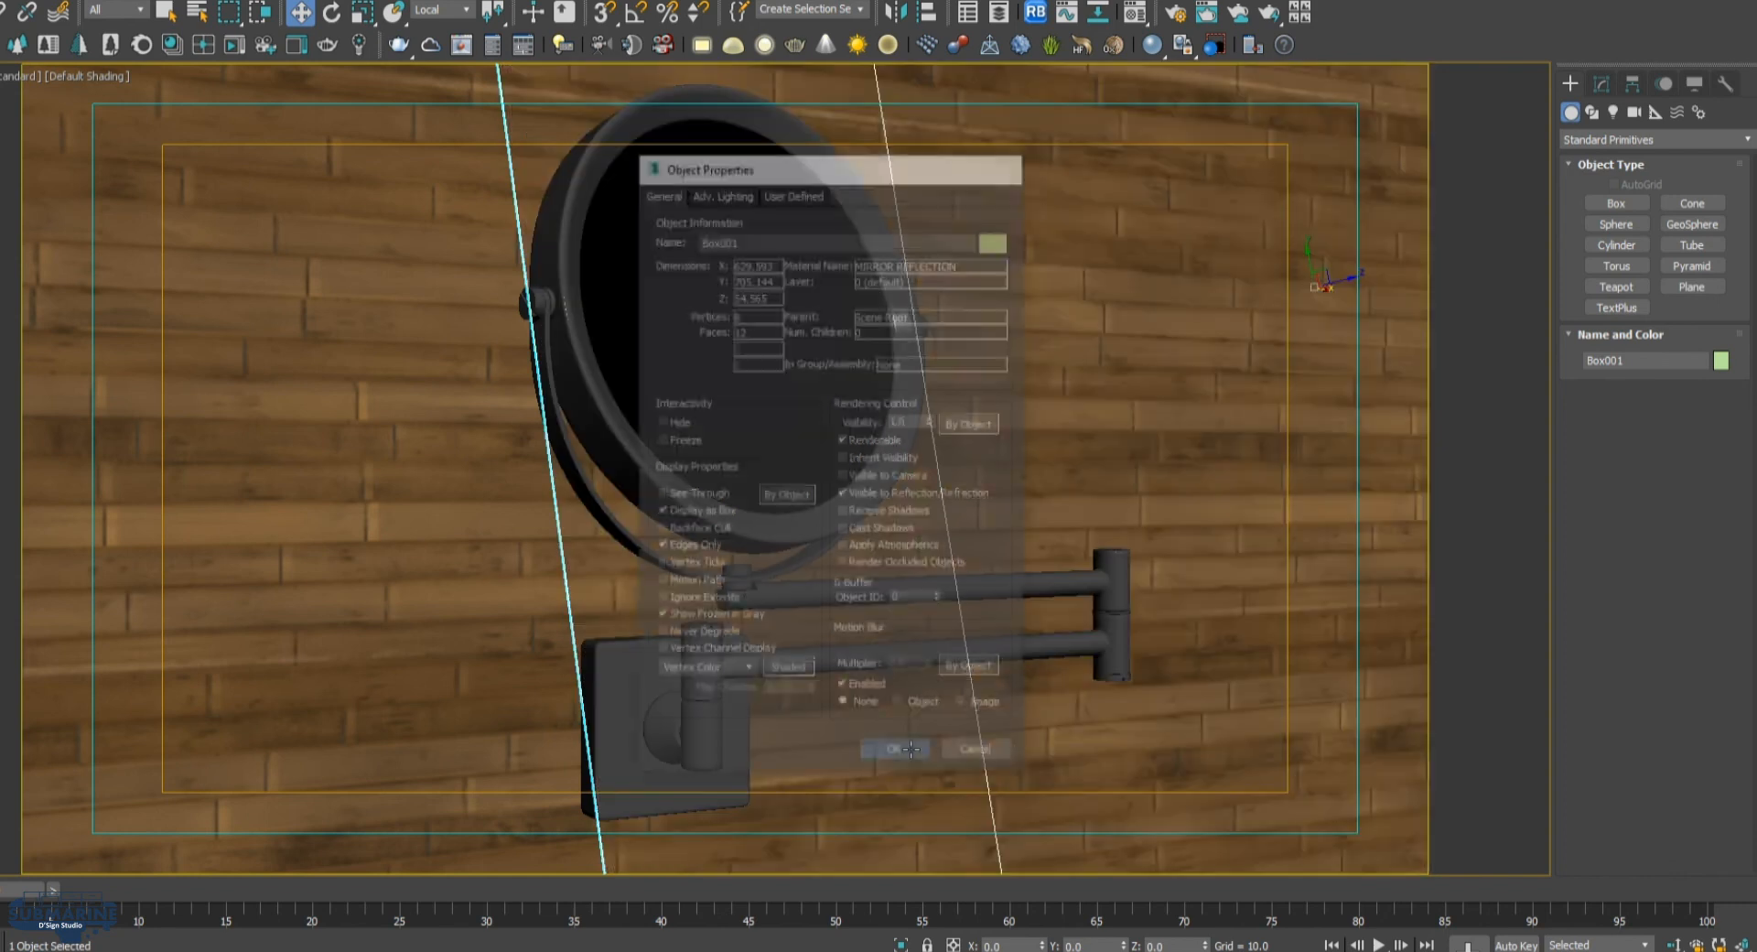
pyautogui.click(1241, 328)
# Add a UVW Map modifier with Box mapping to the reflection box
pyautogui.hotkey('alt', 'w')
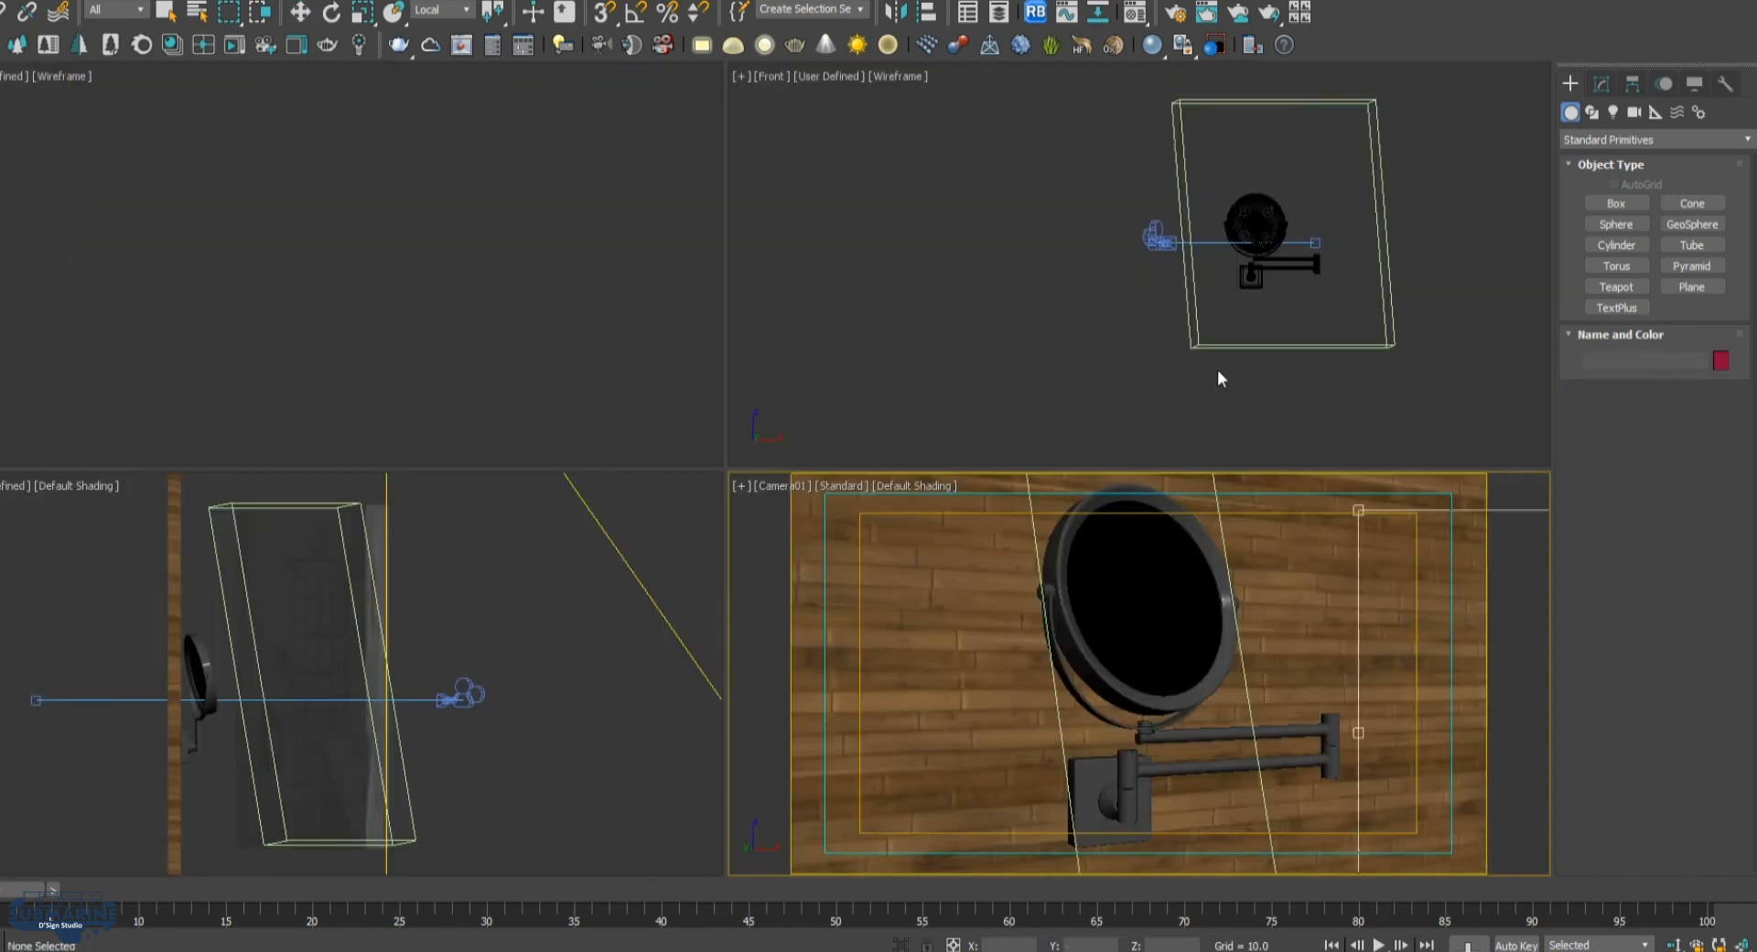
pyautogui.click(1028, 302)
pyautogui.press('z')
pyautogui.click(502, 241)
pyautogui.press('z')
pyautogui.click(480, 589)
pyautogui.press('z')
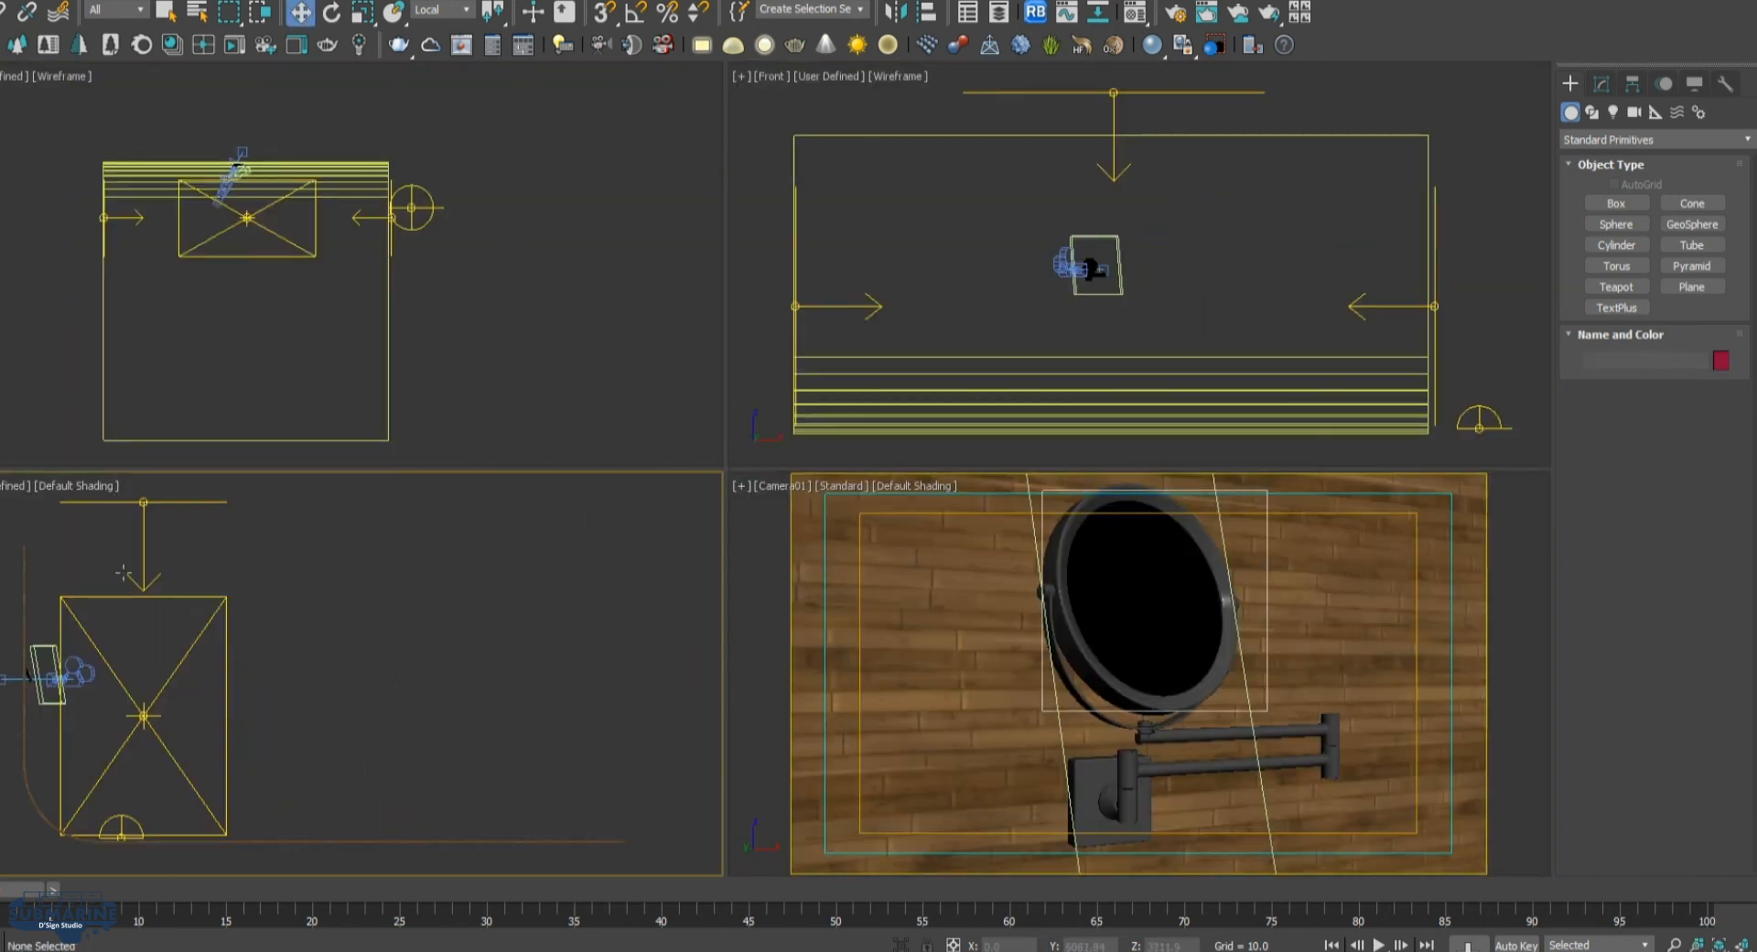
pyautogui.scroll(5, 61, 666)
pyautogui.click(82, 623)
pyautogui.rightClick(974, 287)
pyautogui.click(1602, 85)
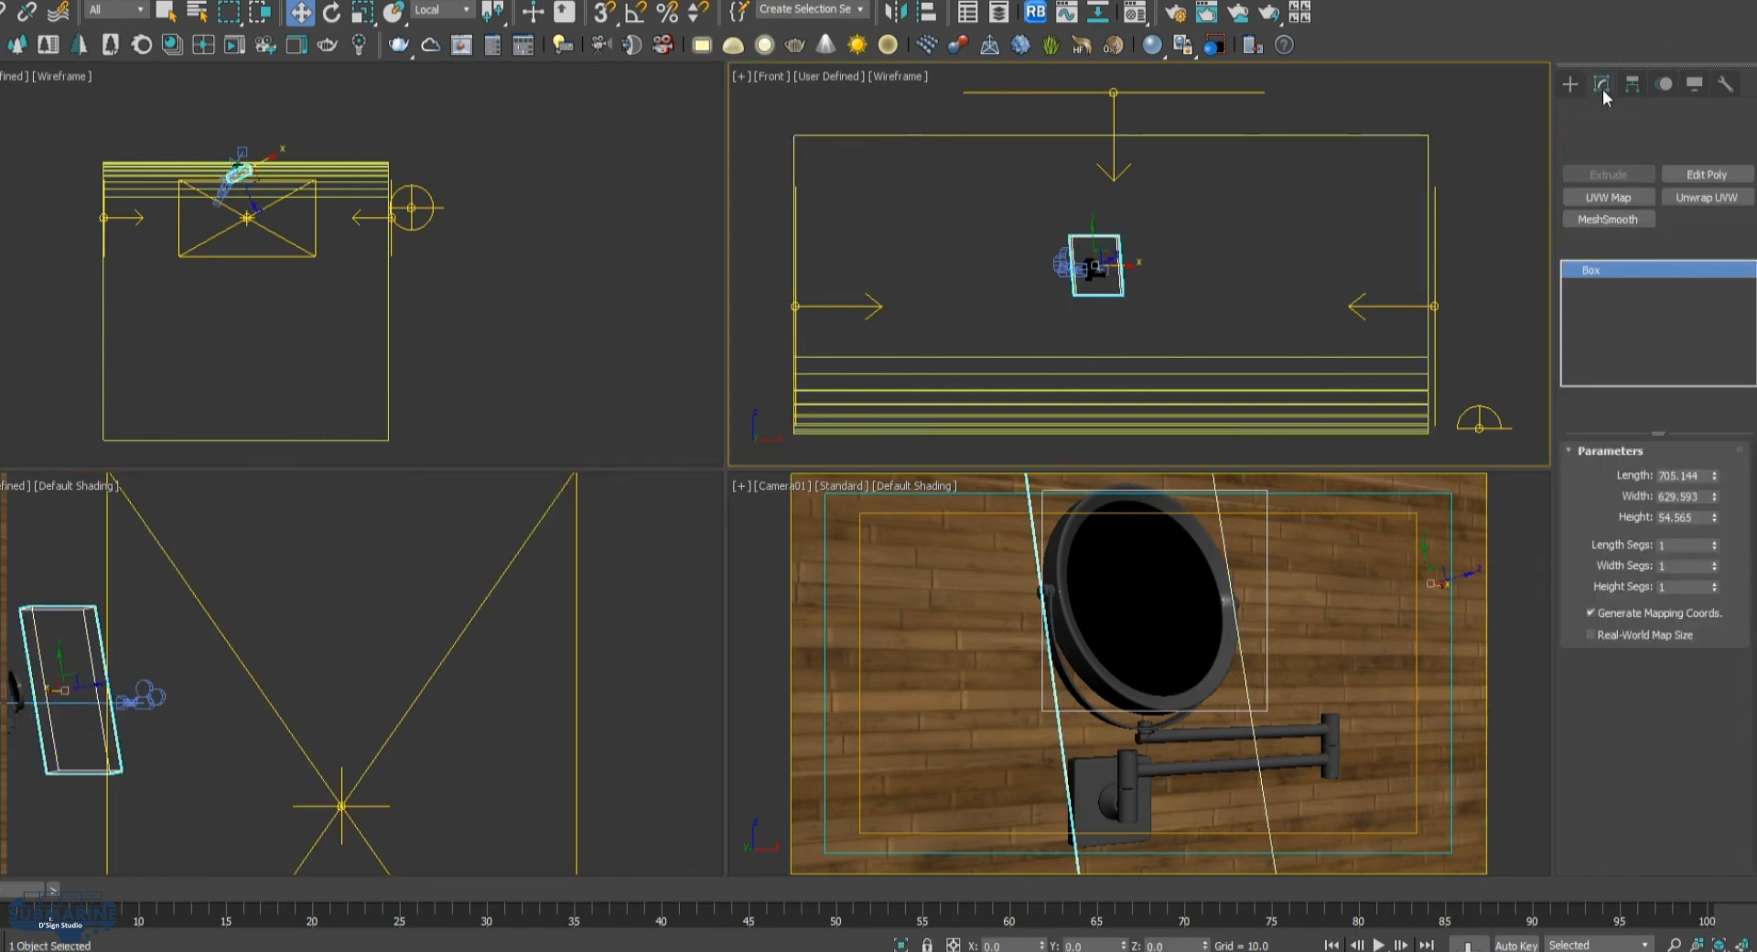
pyautogui.click(1623, 198)
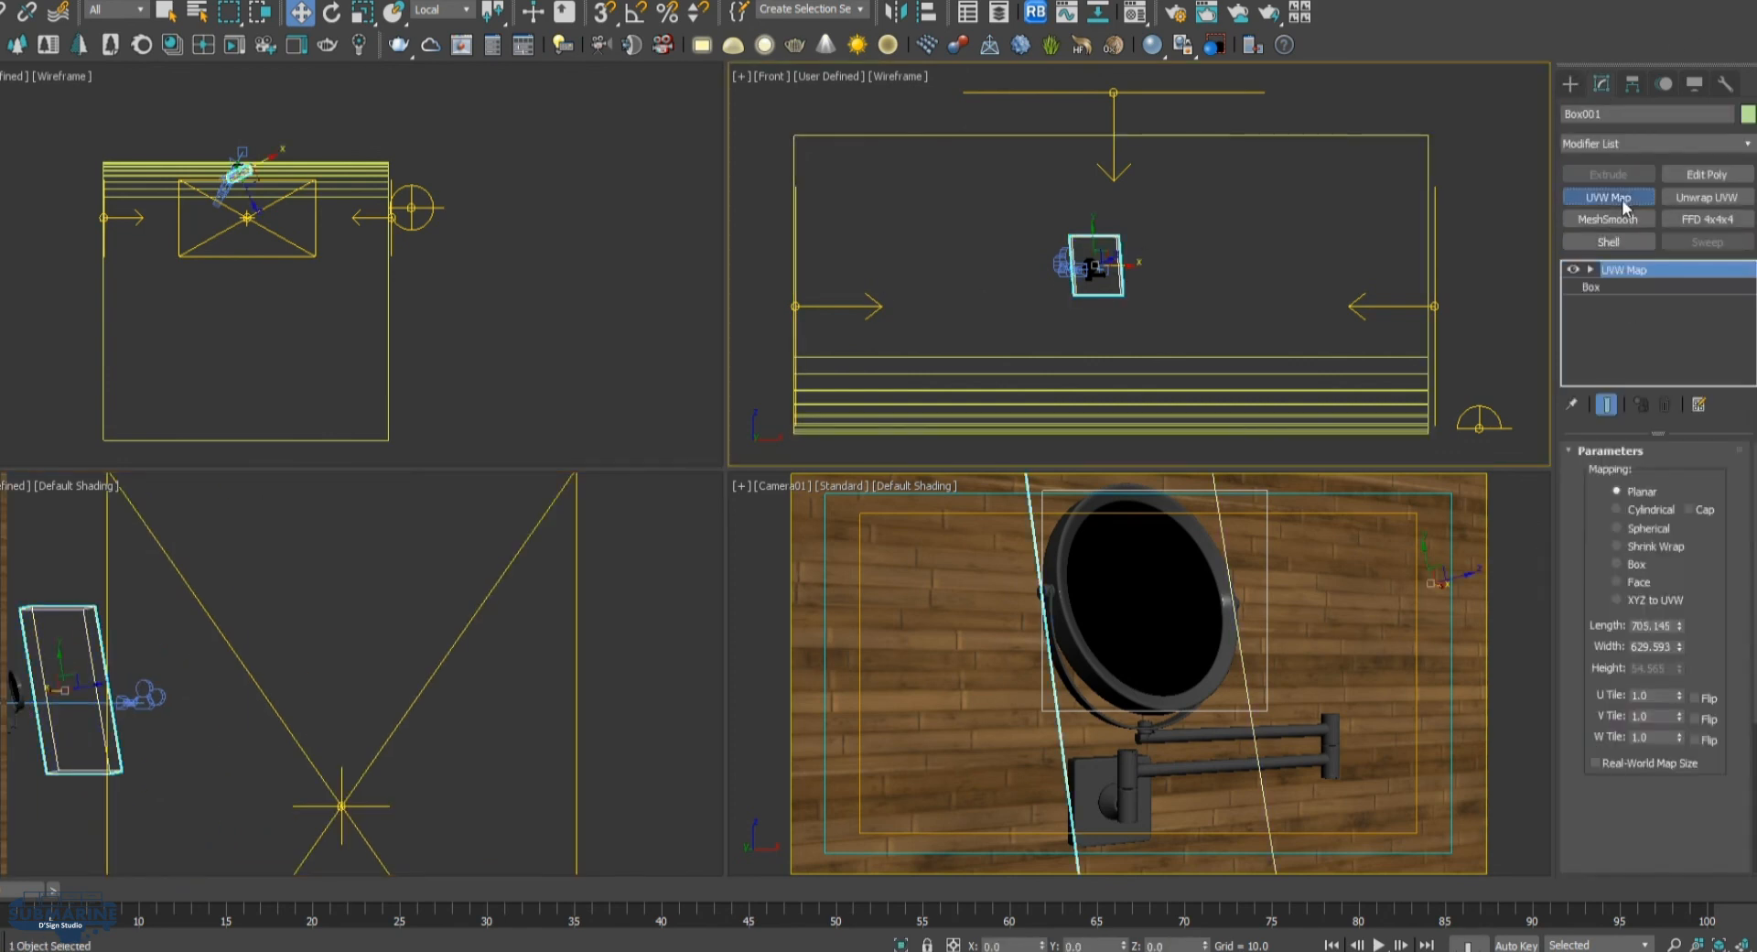
pyautogui.click(1642, 563)
# Activate the reflection box's UVW Map gizmo and try shifting it slightly in the front view
pyautogui.click(1630, 272)
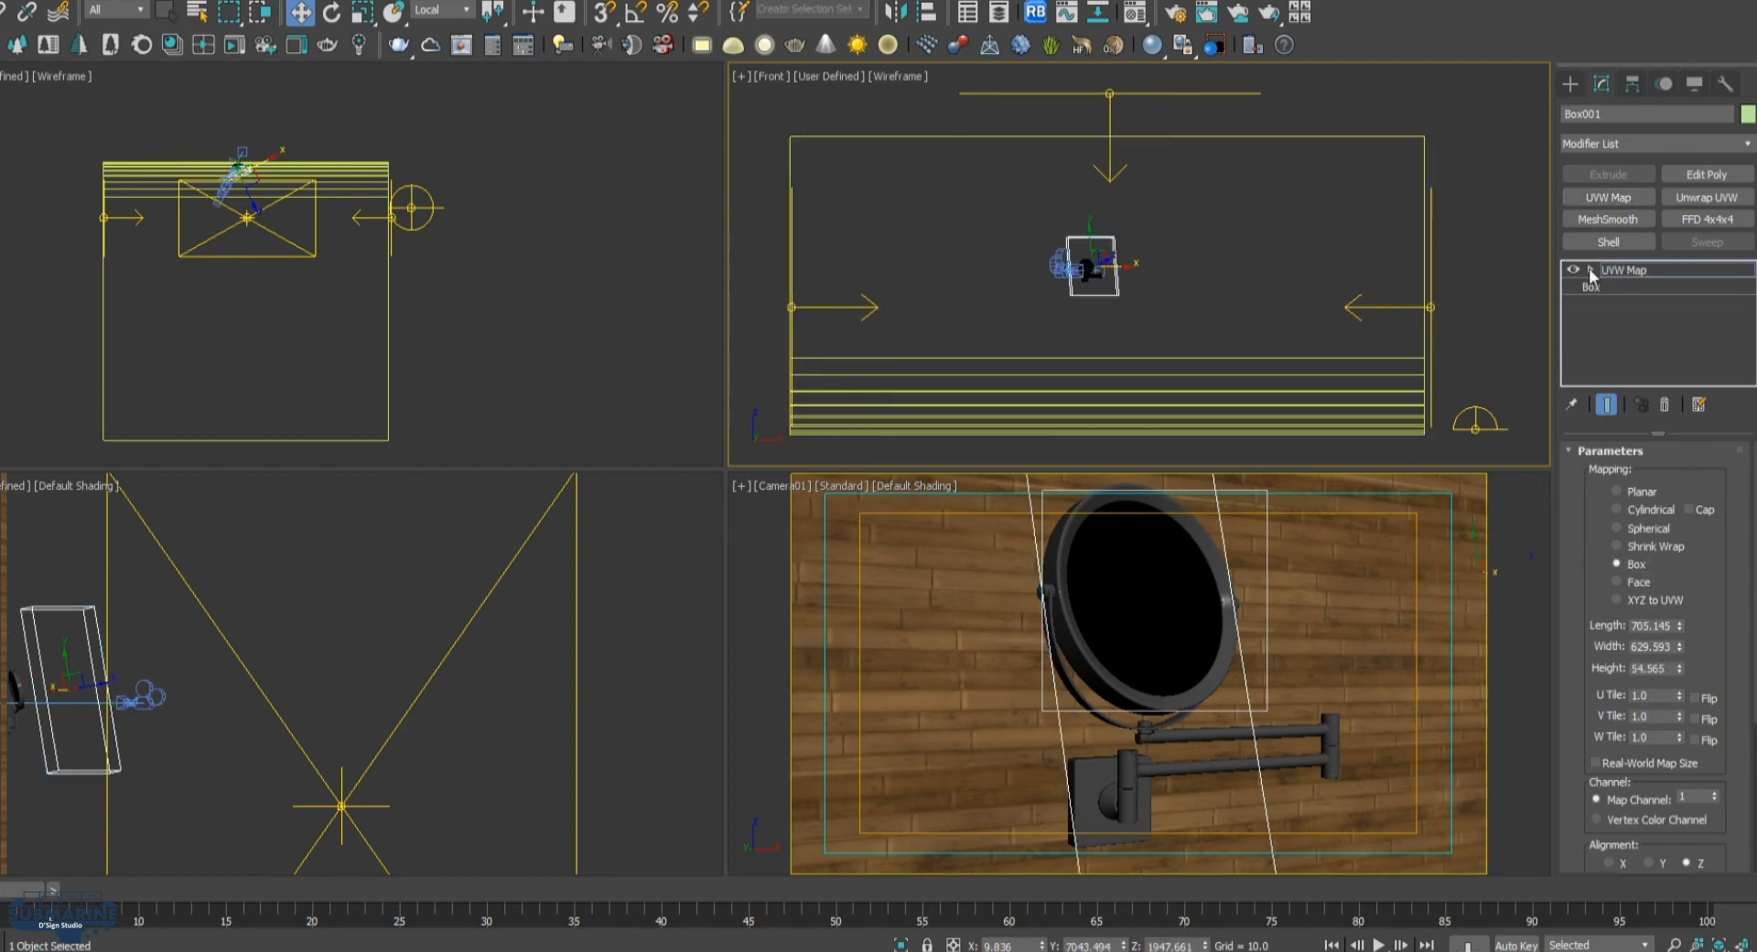
pyautogui.scroll(4, 1104, 267)
pyautogui.moveTo(1065, 266); pyautogui.dragTo(1059, 275)
pyautogui.hotkey('ctrl', 'z')
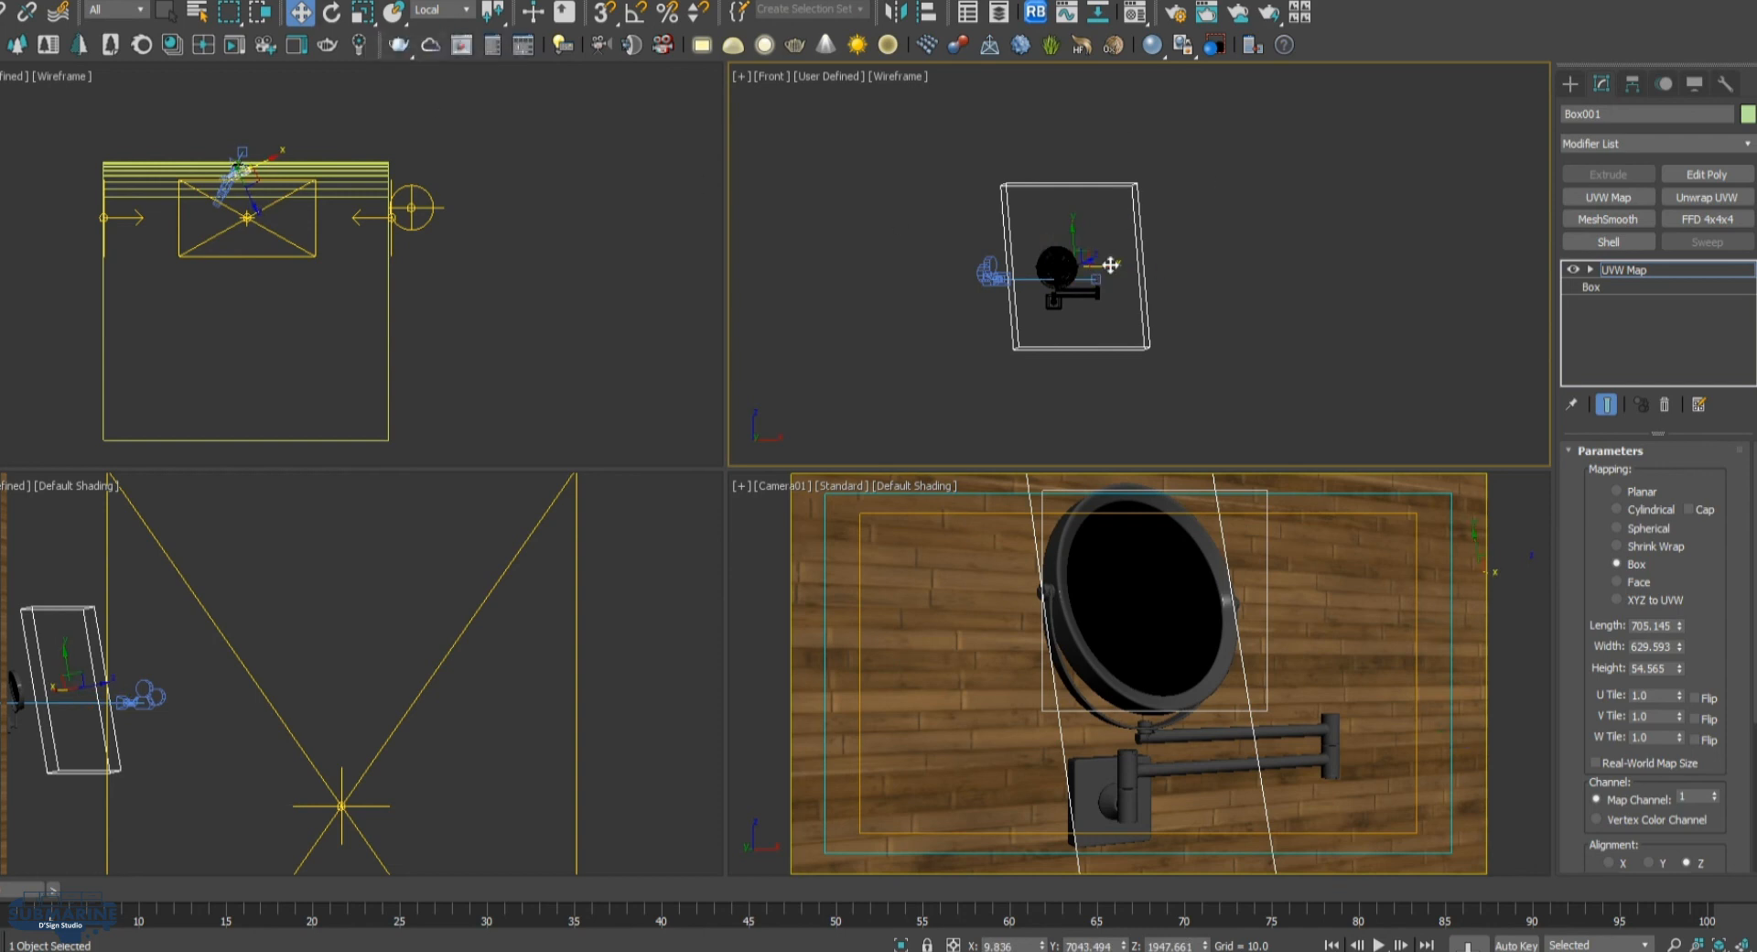
# Test-render the mirror region from the camera view, and close the render window and the Material Editor
pyautogui.hotkey('shift', 'q')
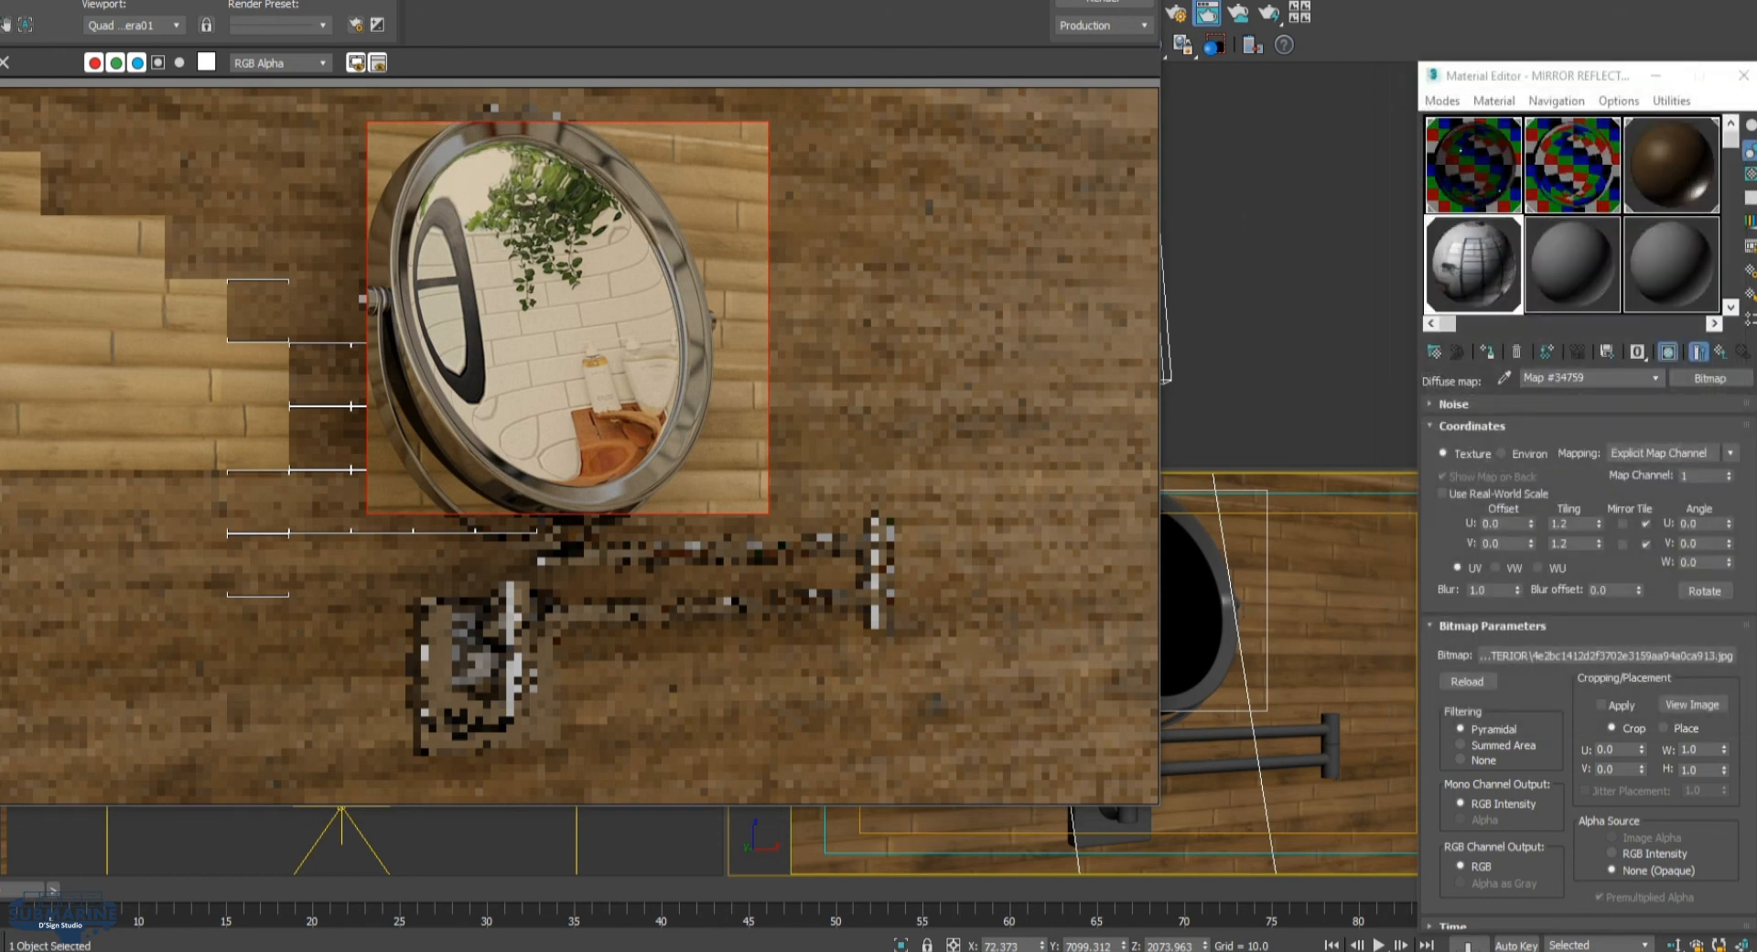
pyautogui.click(1142, 1)
pyautogui.click(1744, 76)
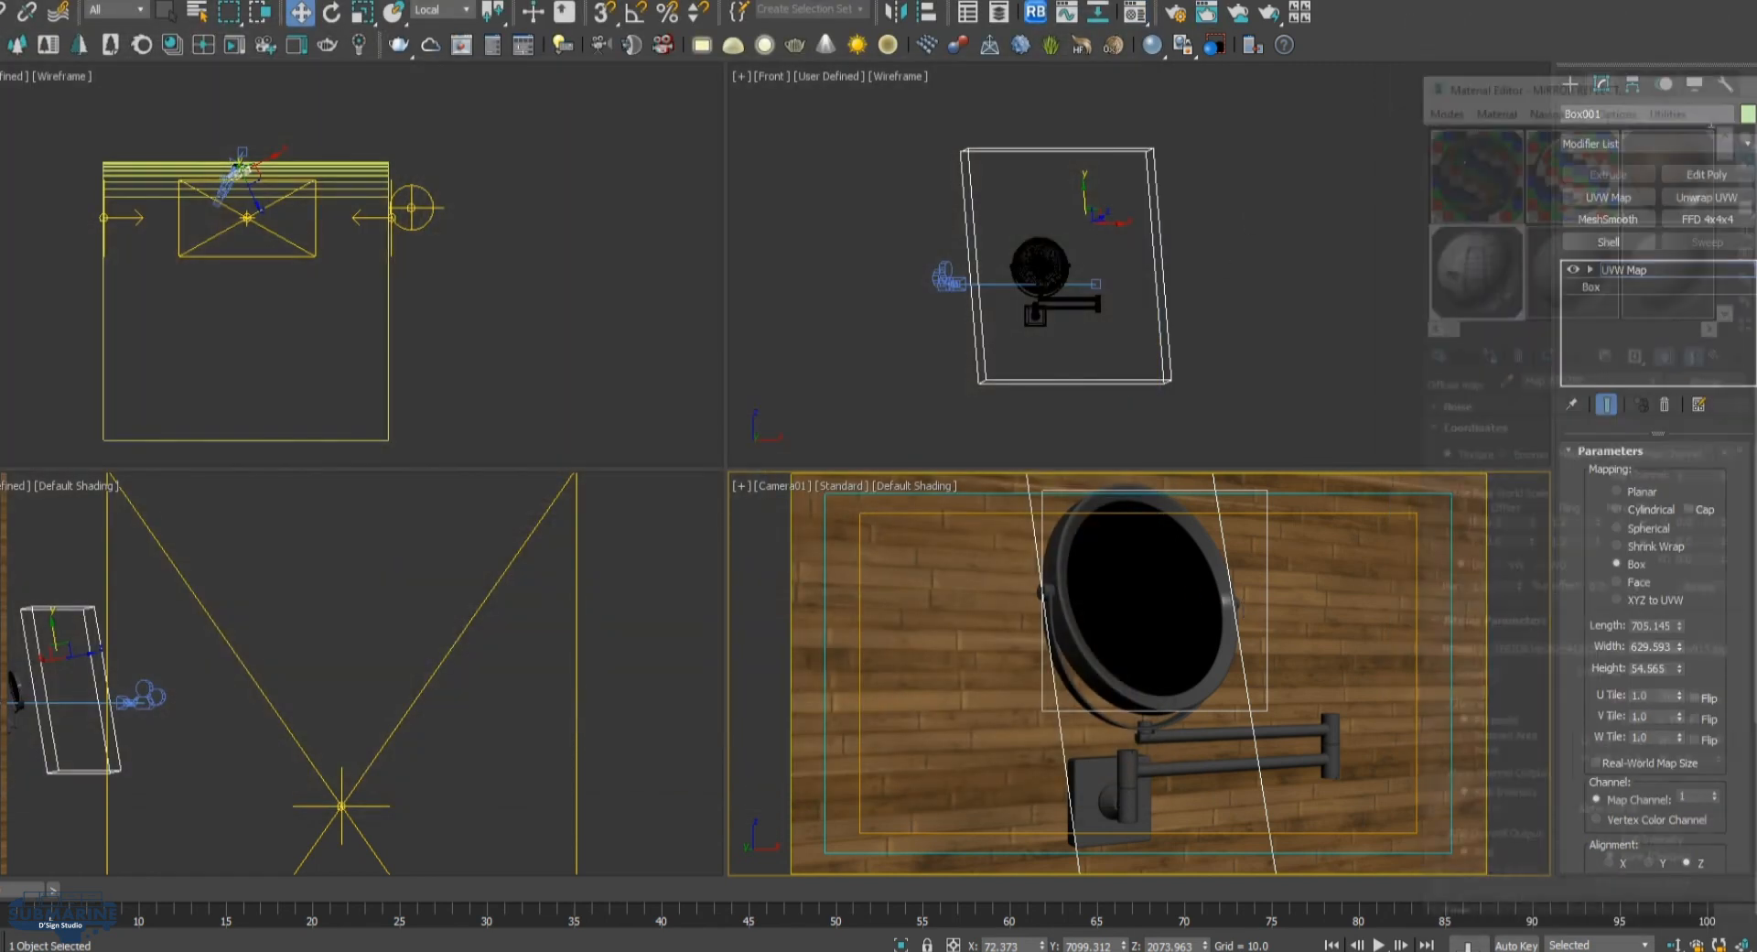
# Set the irradiance map preset to Medium - animation in the render settings, after trying High and checking the Settings and V-Ray options
pyautogui.hotkey('alt', 'w')
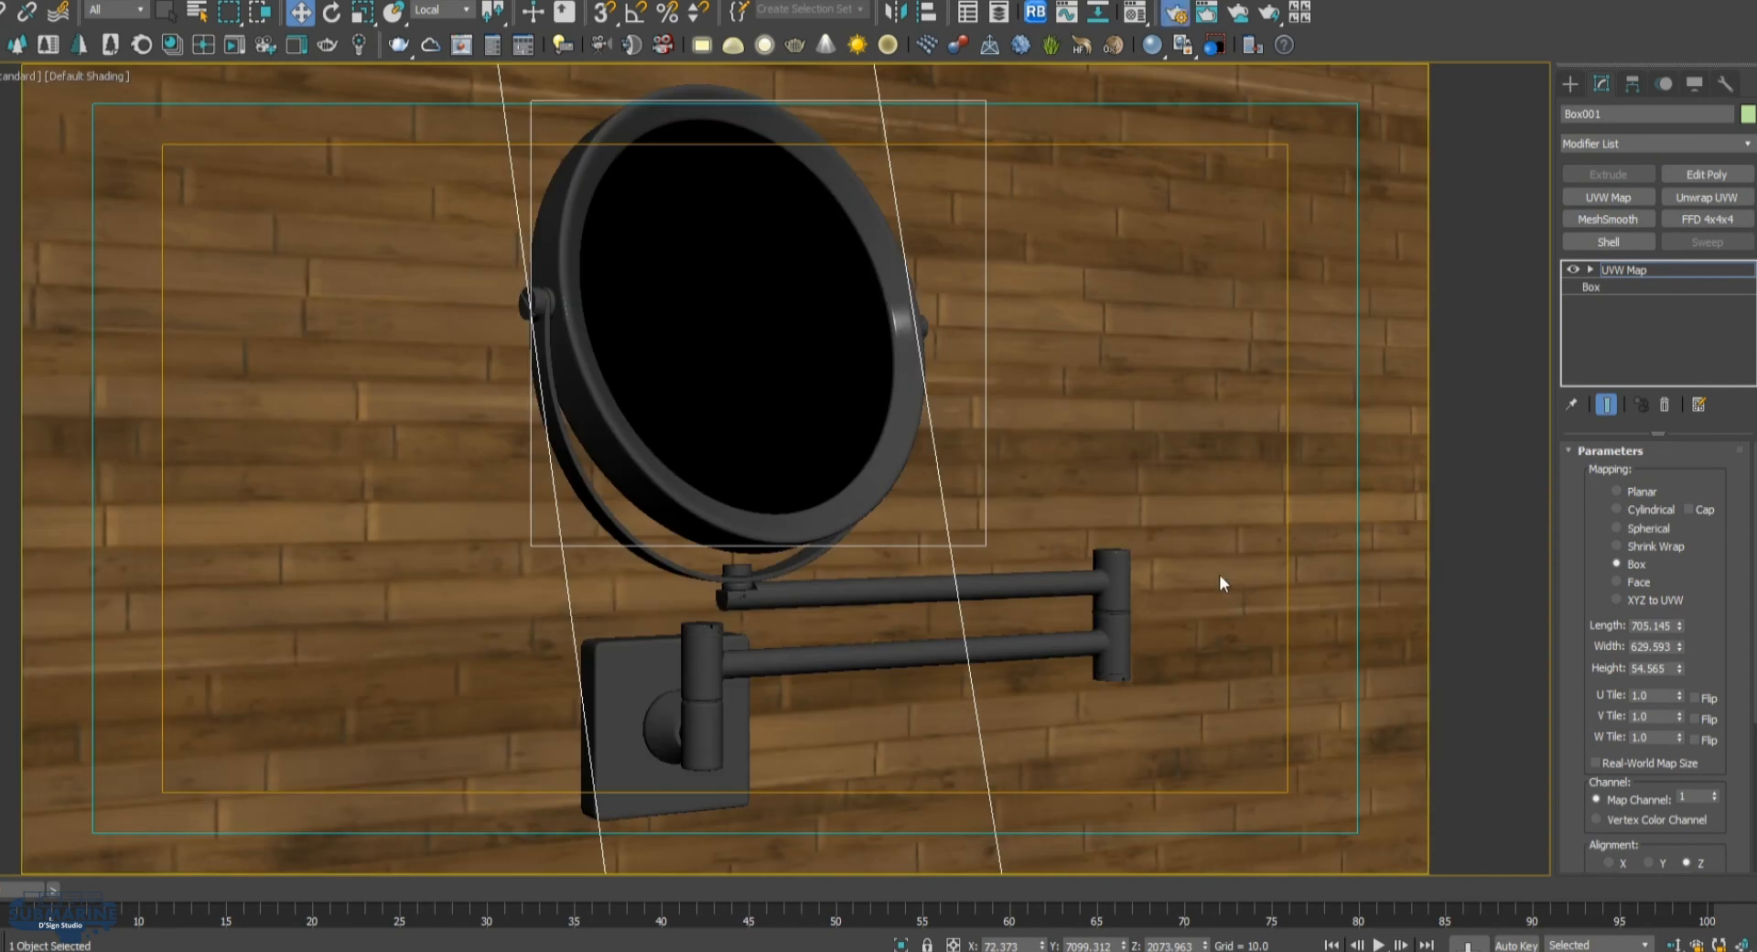
pyautogui.press('F10')
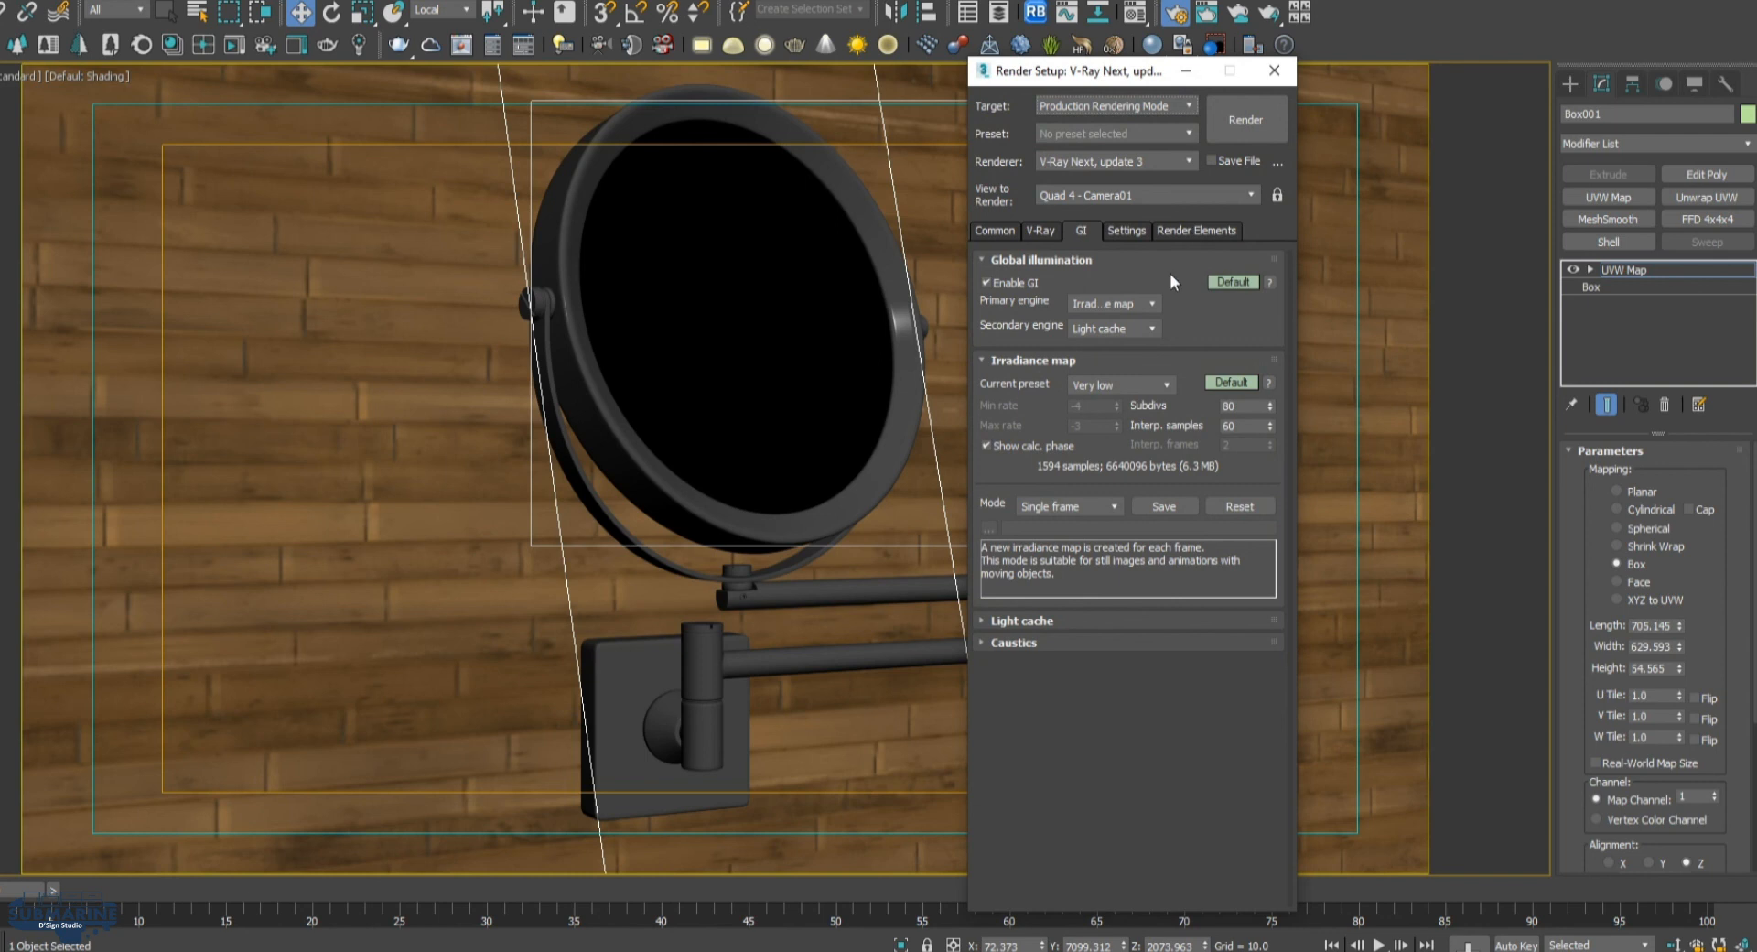
pyautogui.click(1103, 385)
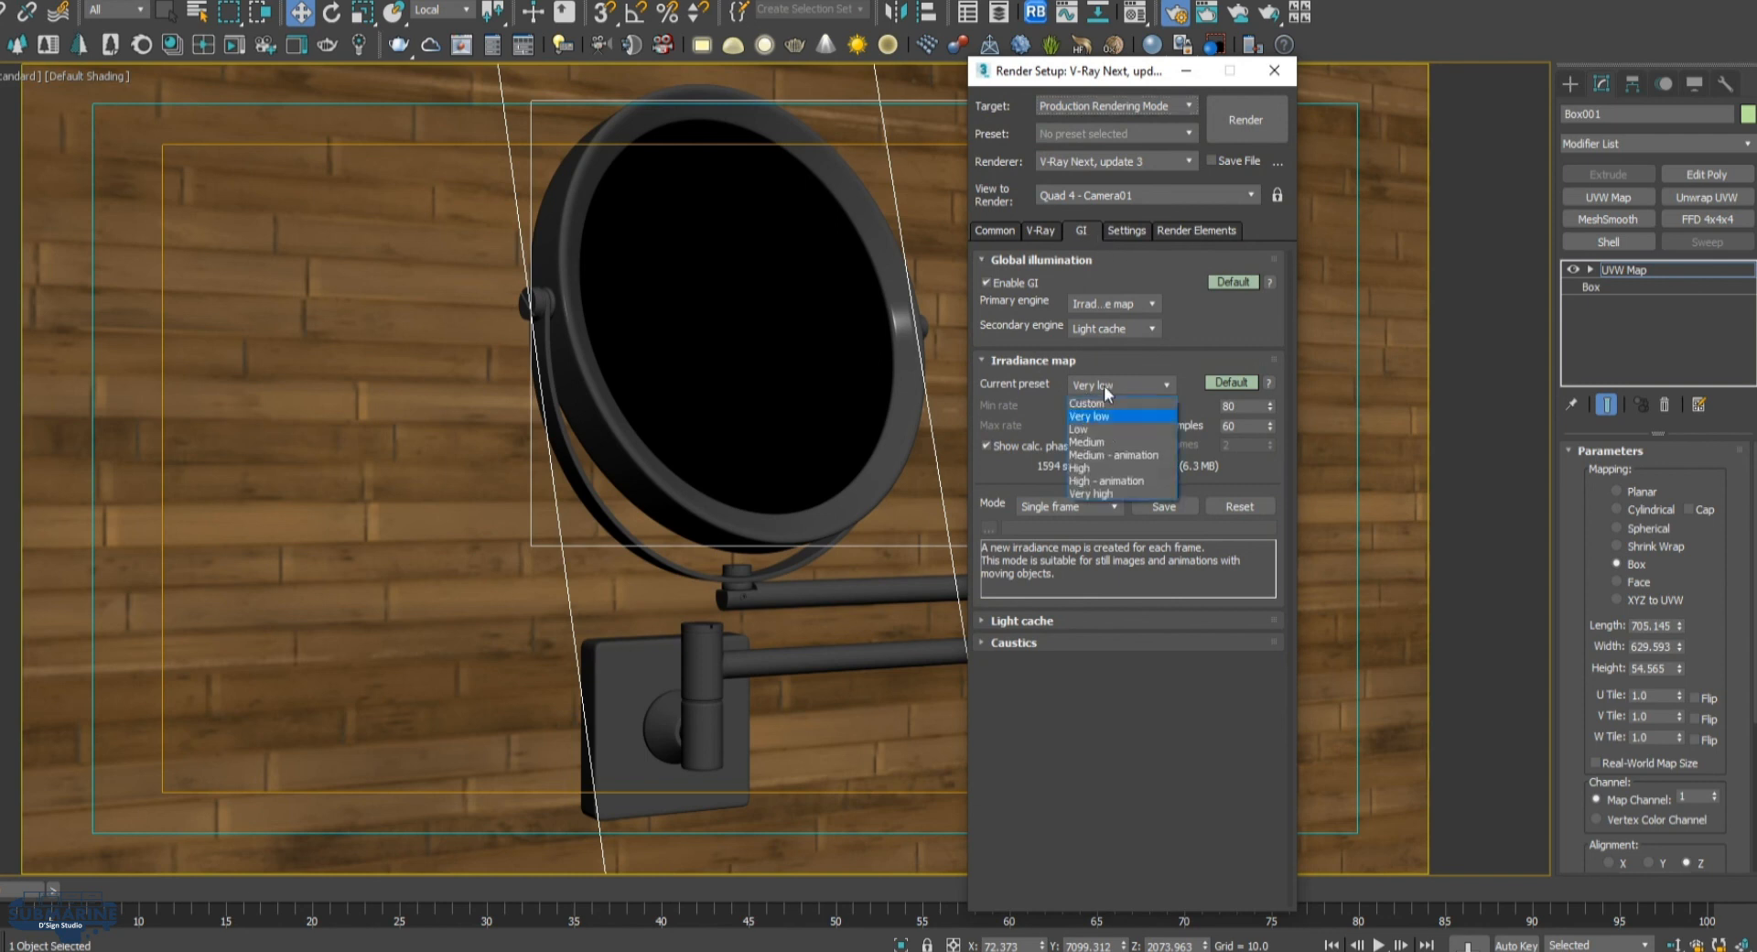
pyautogui.click(1105, 469)
pyautogui.click(1137, 233)
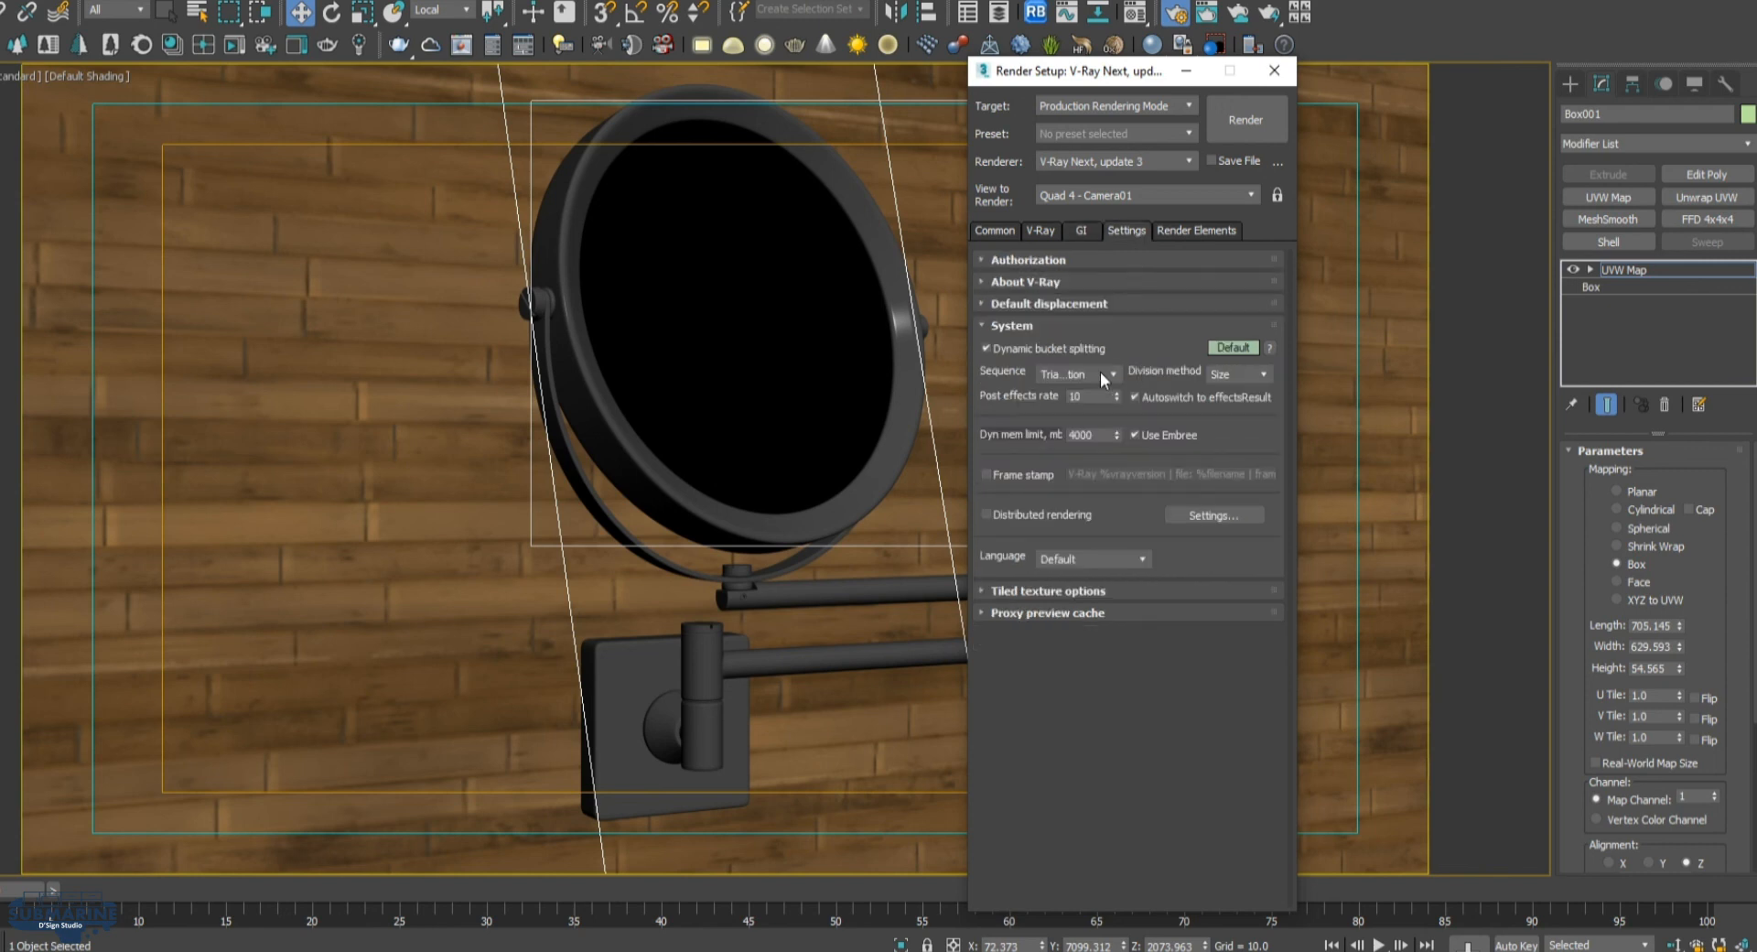
pyautogui.click(1043, 230)
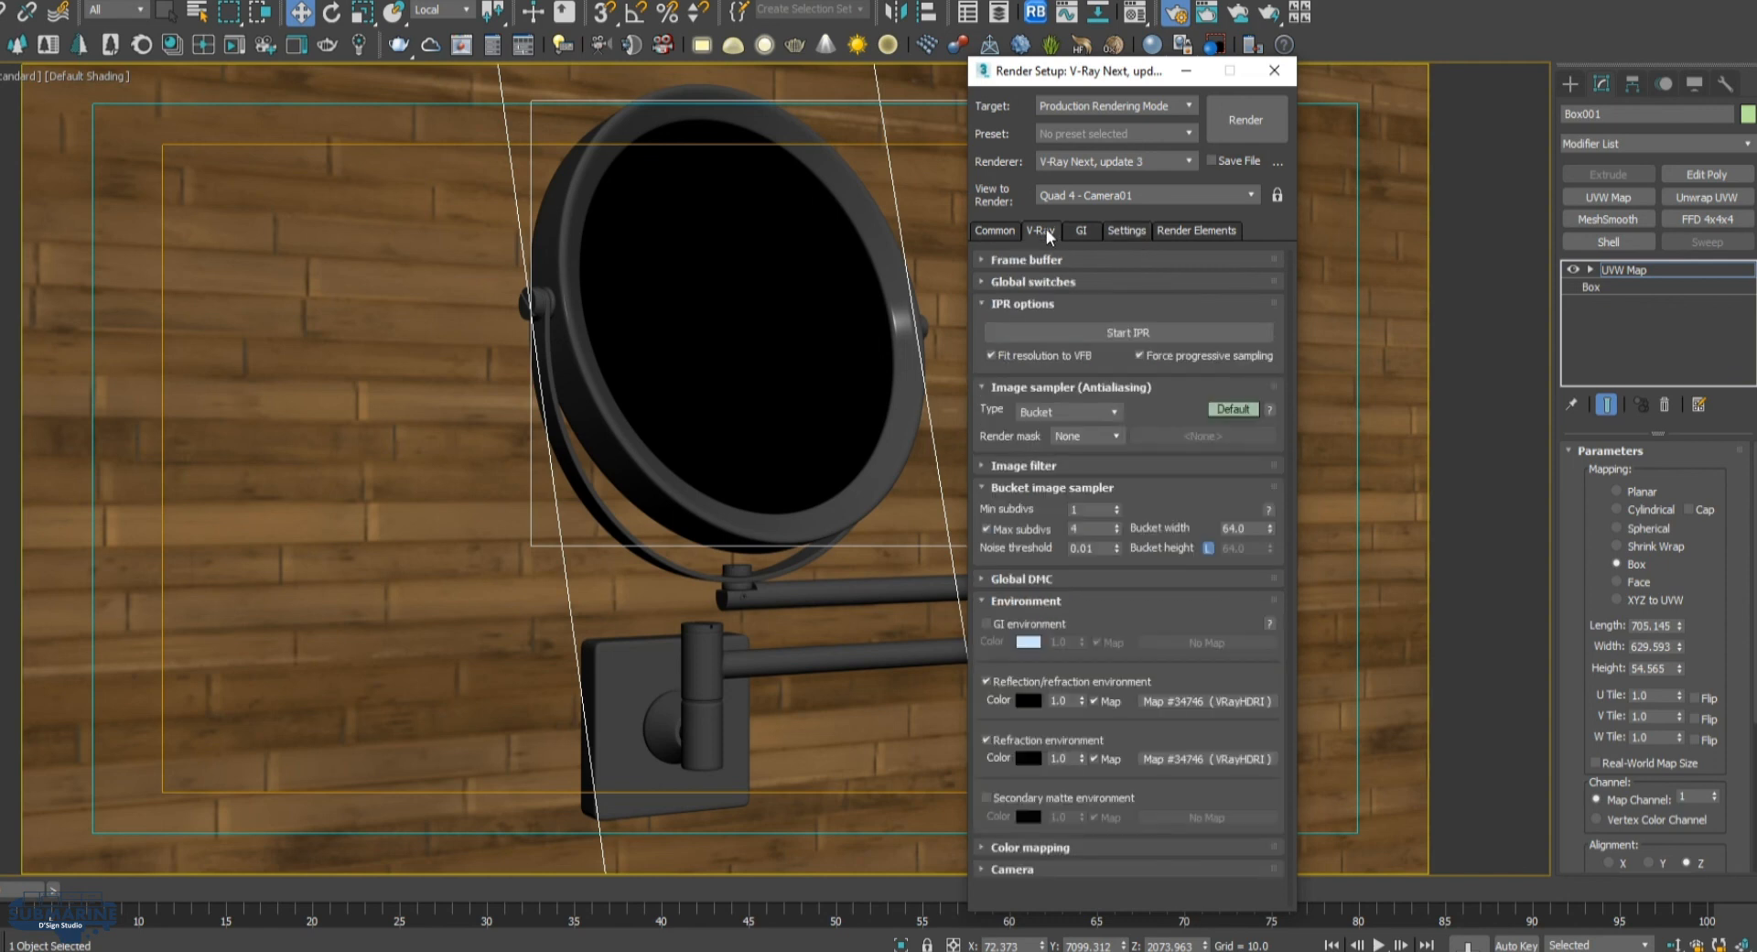
pyautogui.click(1091, 231)
pyautogui.click(1136, 385)
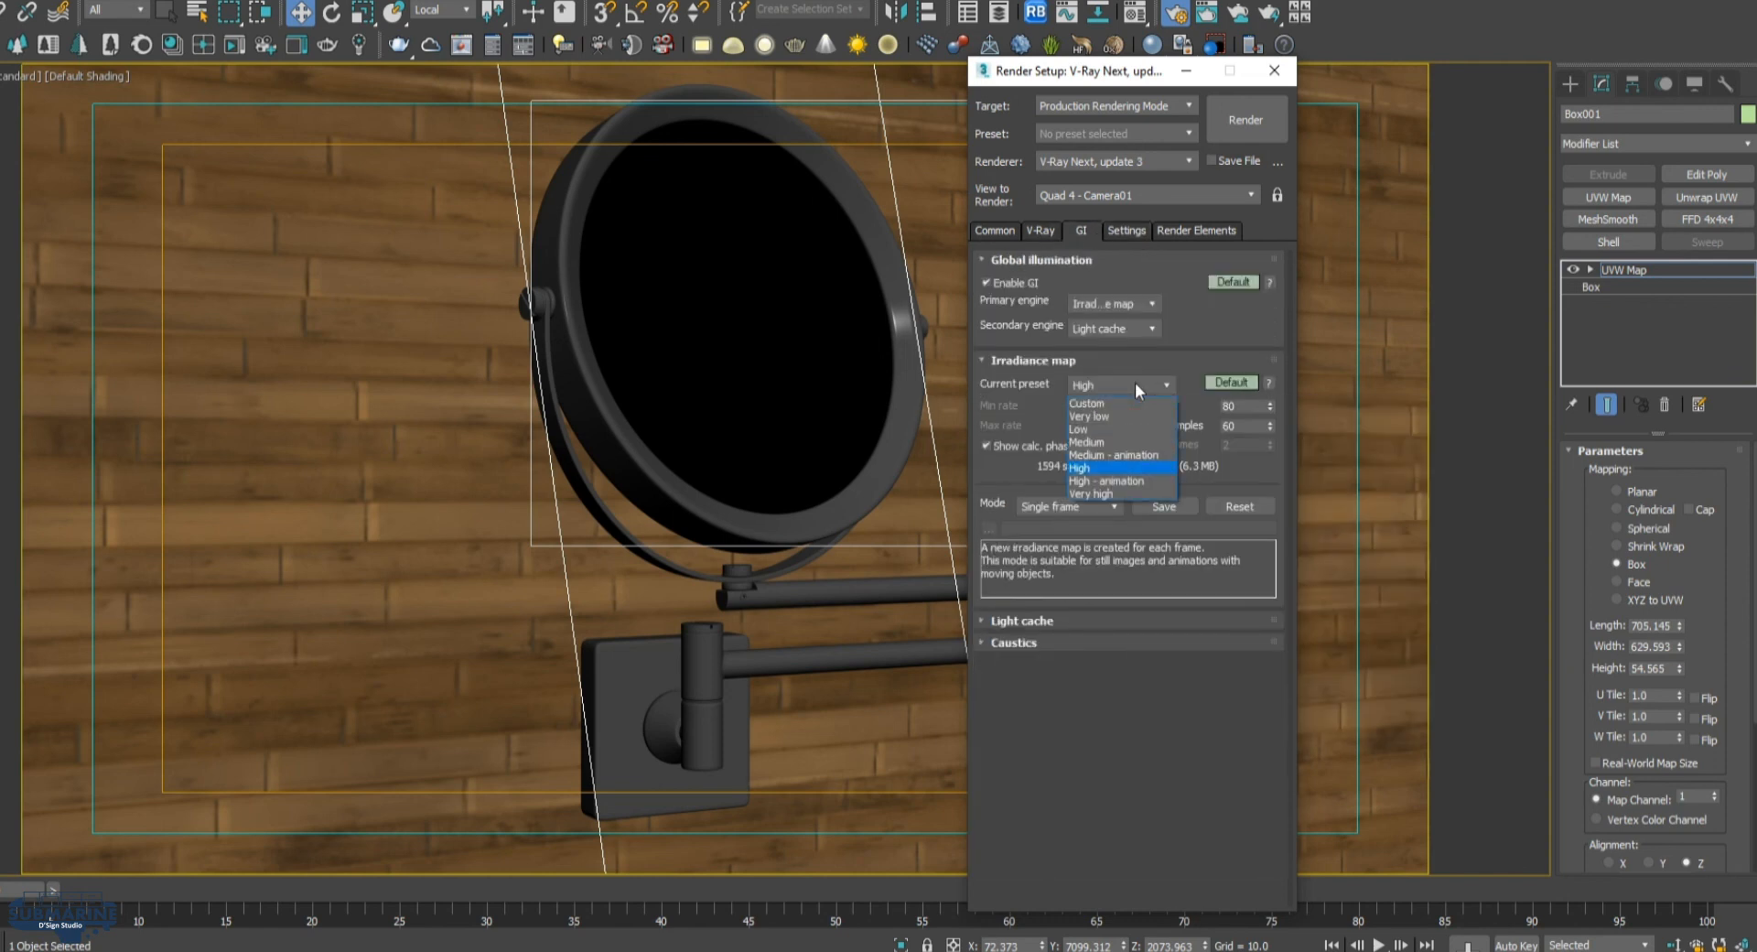
pyautogui.click(1123, 454)
# Set the render output size to 3000 × 1688 pixels and start the final render of the camera view
pyautogui.click(998, 230)
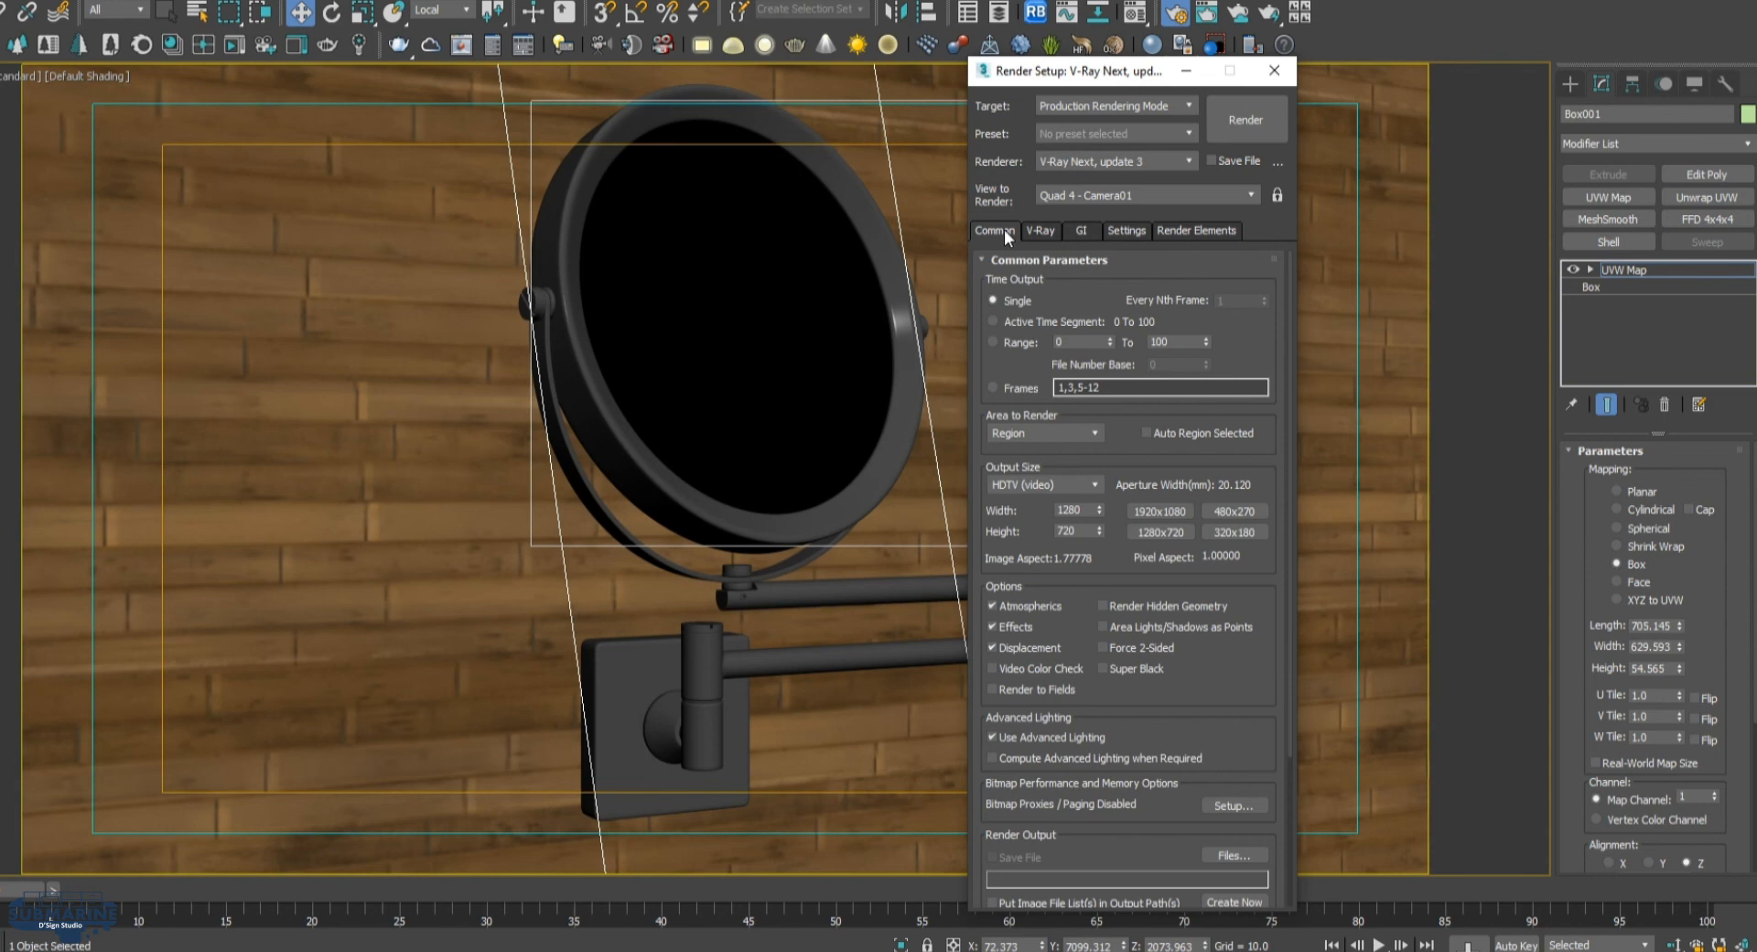
pyautogui.click(1089, 510)
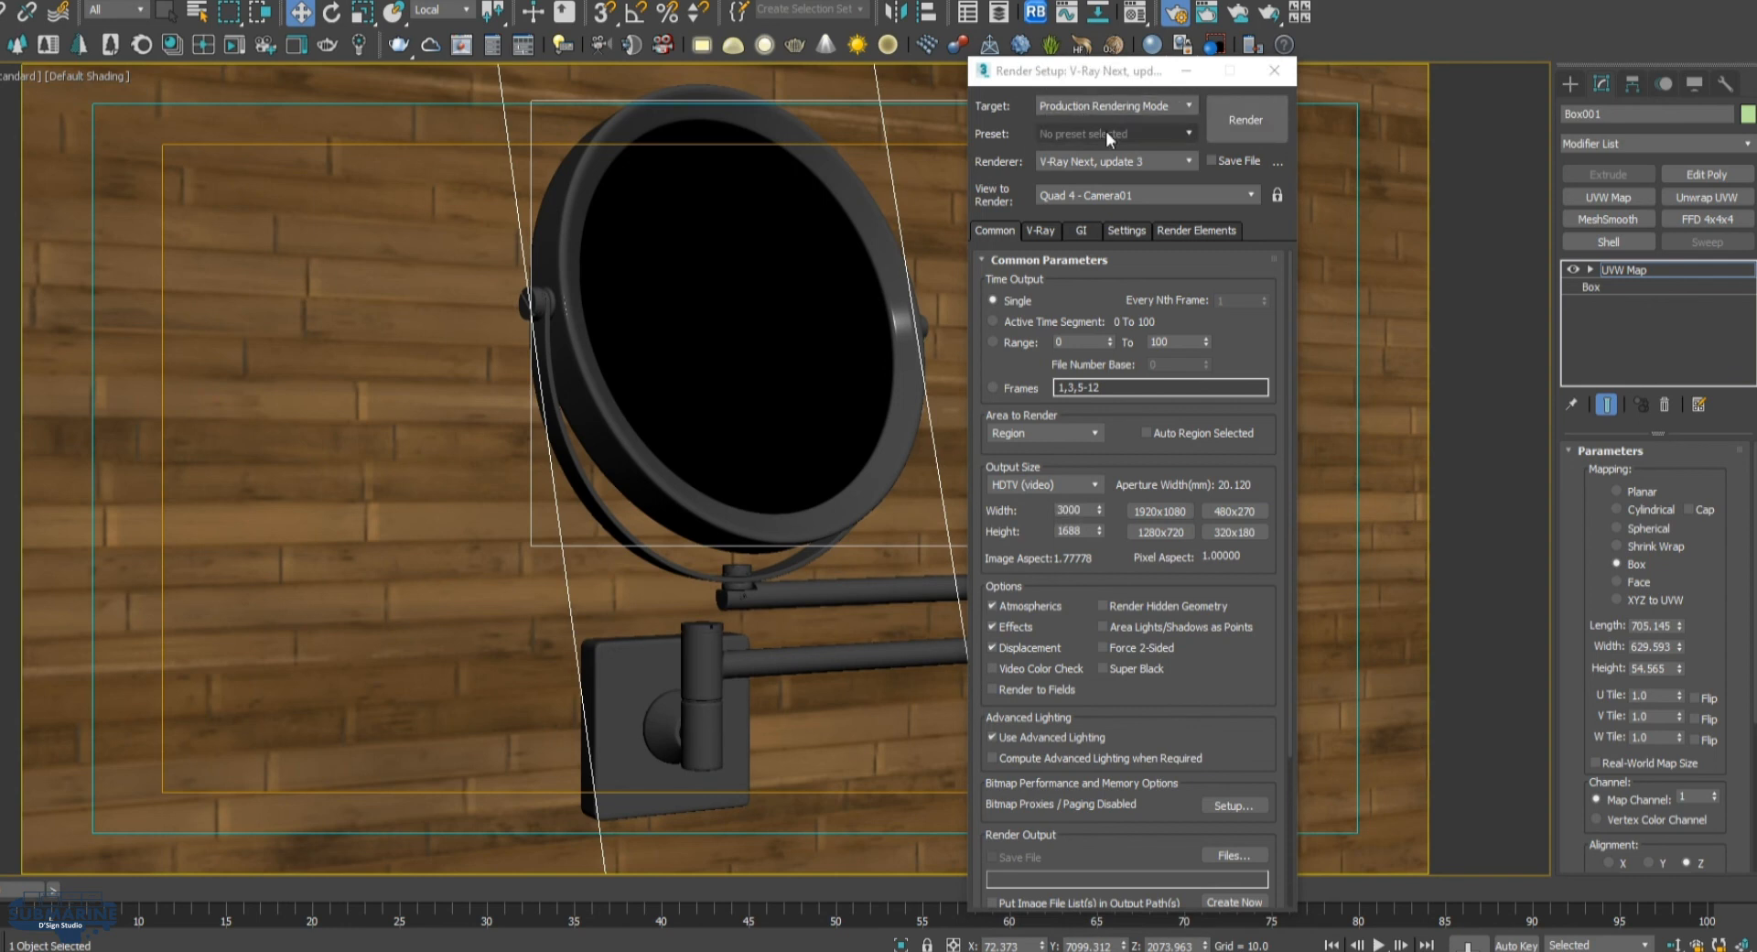
pyautogui.click(489, 1)
pyautogui.click(551, 109)
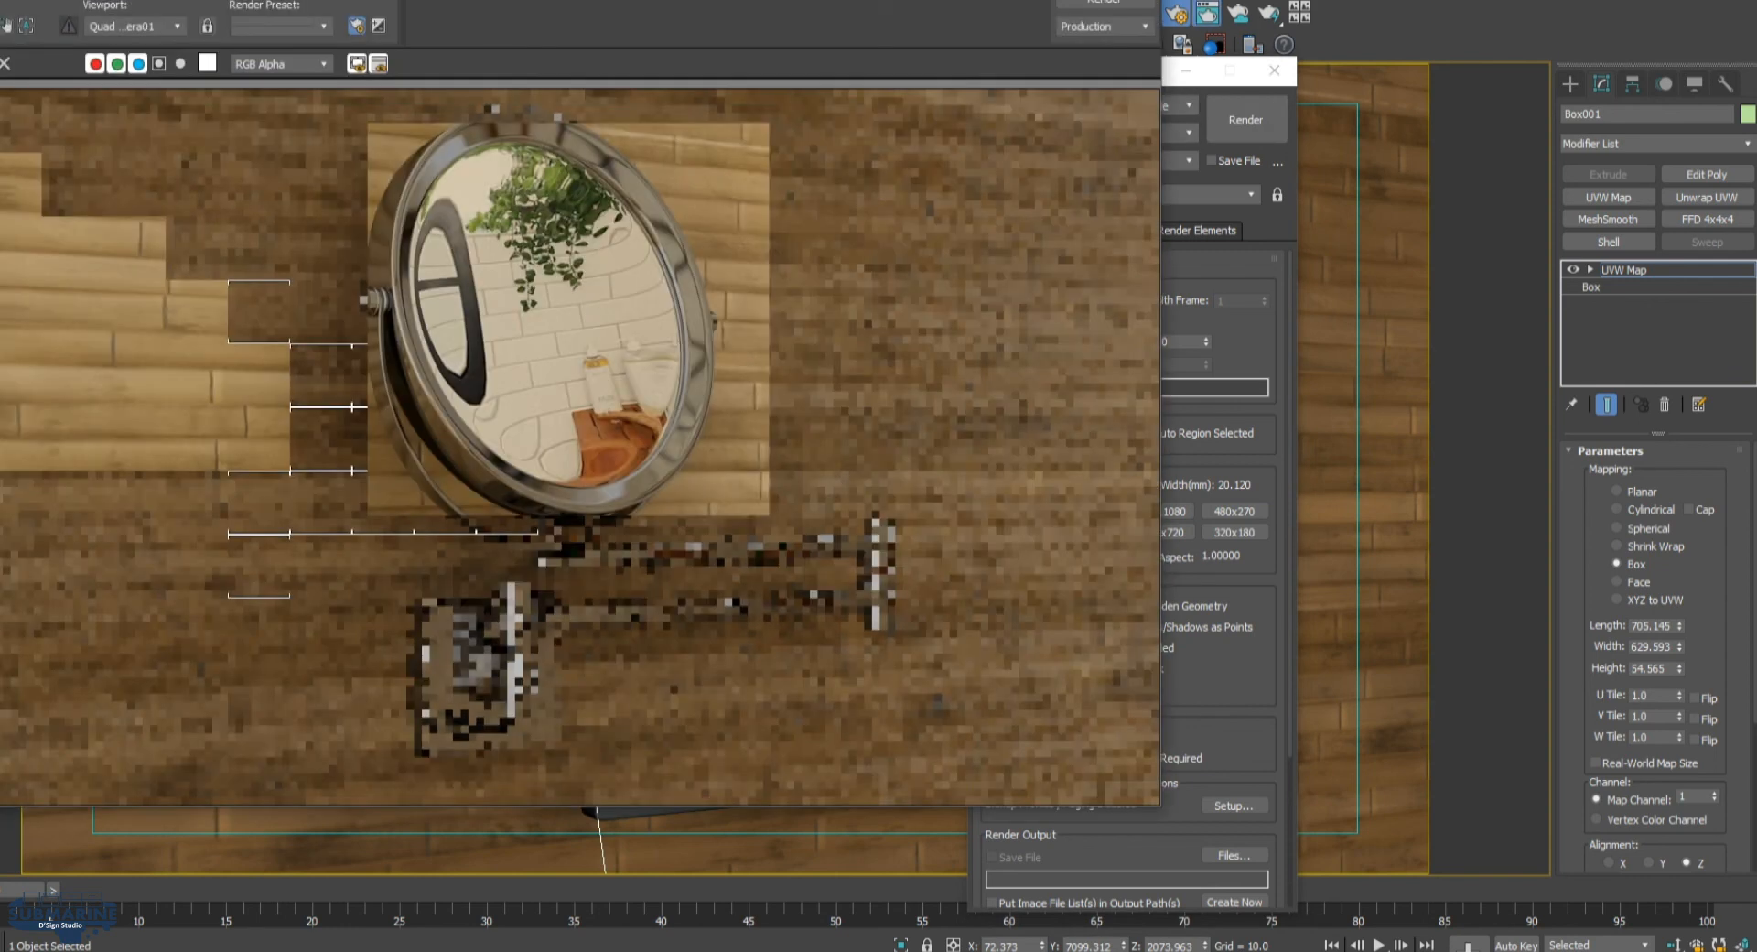
pyautogui.click(357, 25)
pyautogui.click(1264, 120)
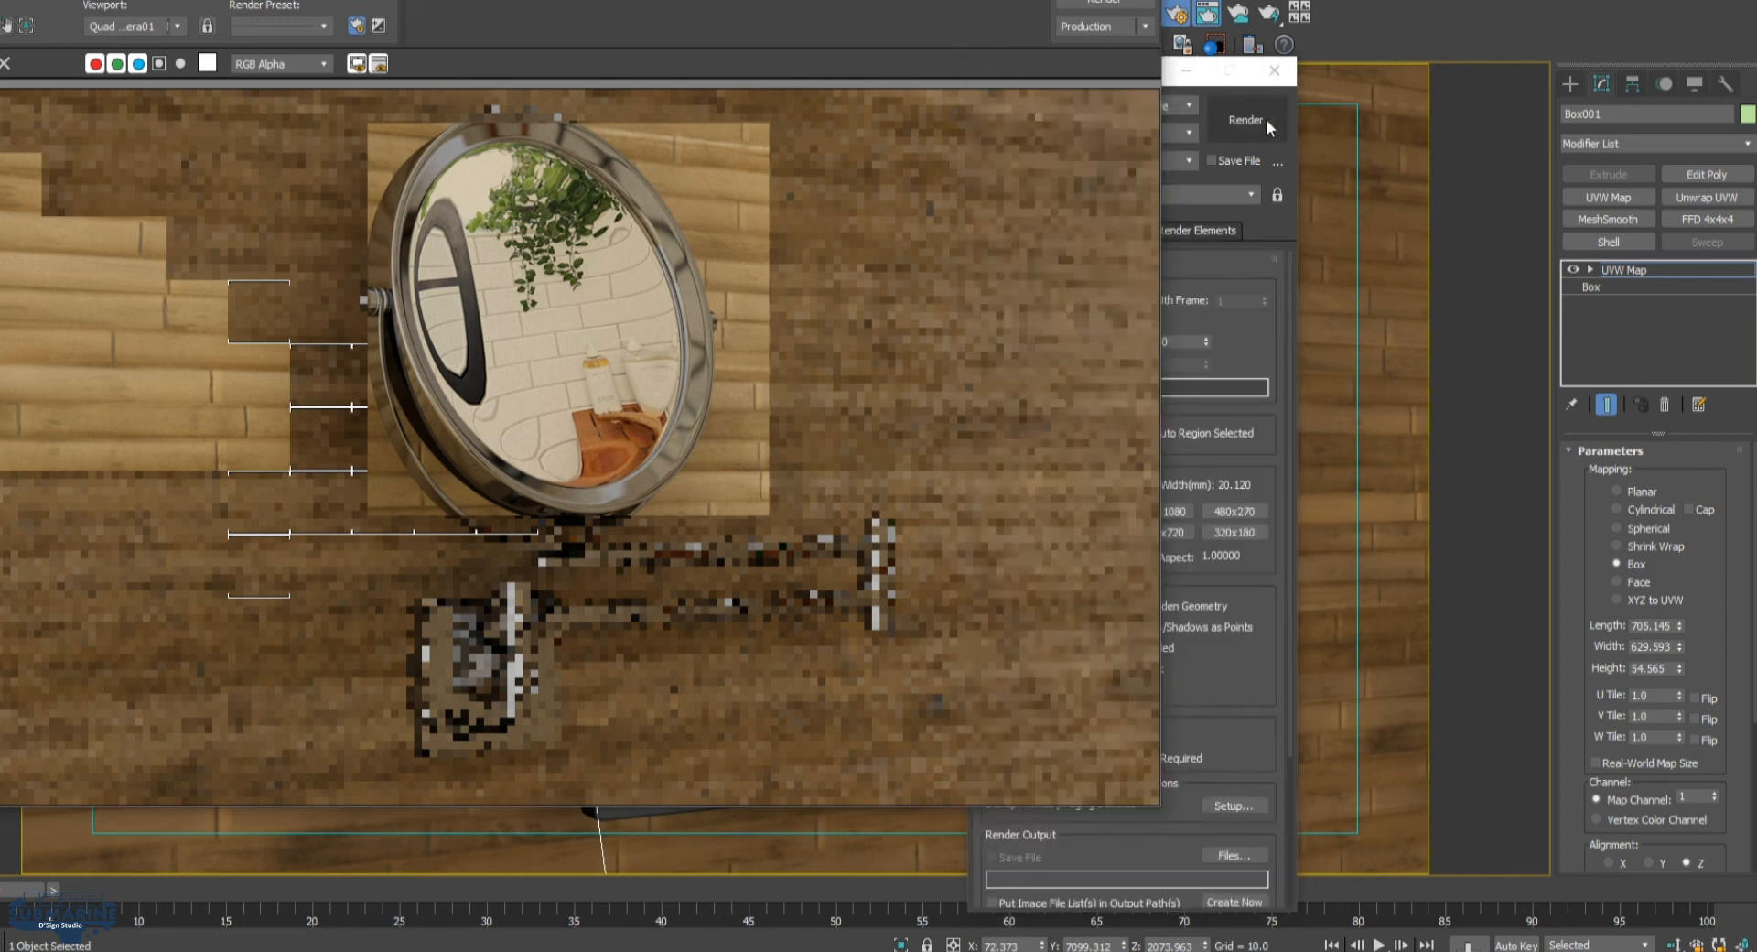